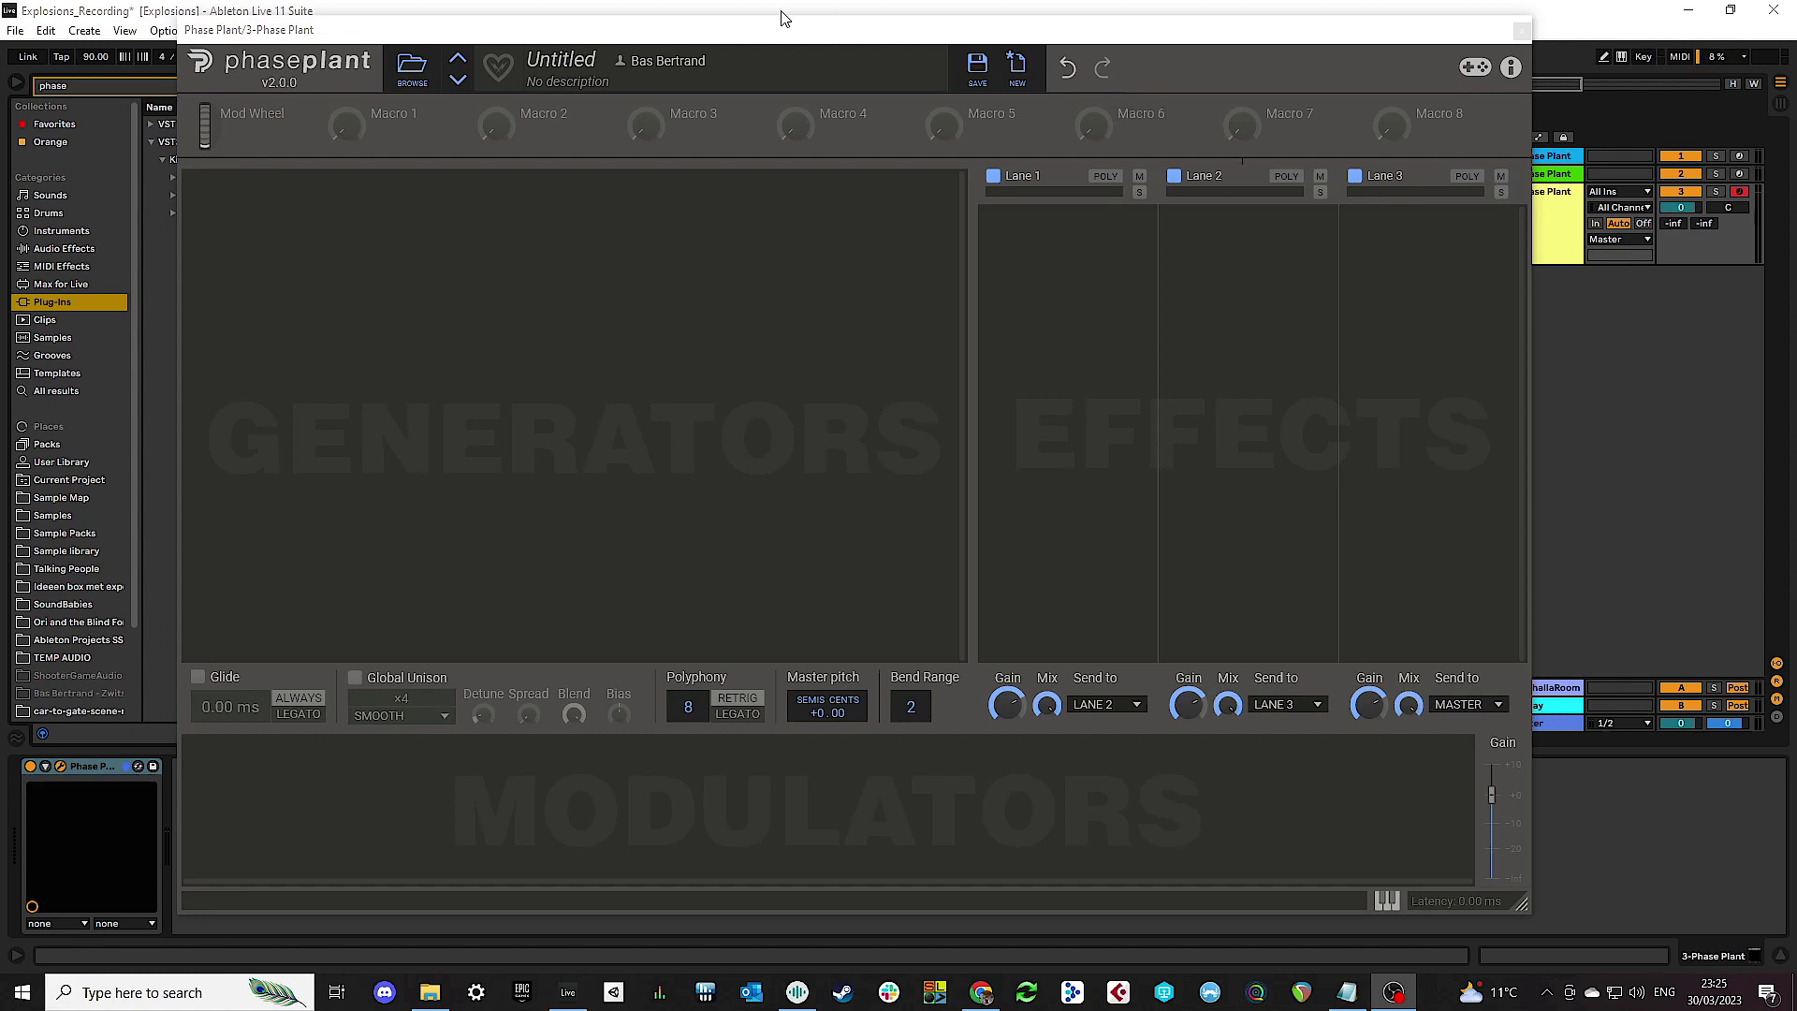
# Step: Add a Wavetable generator in Phase Plant and tune it down to -34 semitones
pyautogui.moveTo(767, 34); pyautogui.dragTo(742, 33)
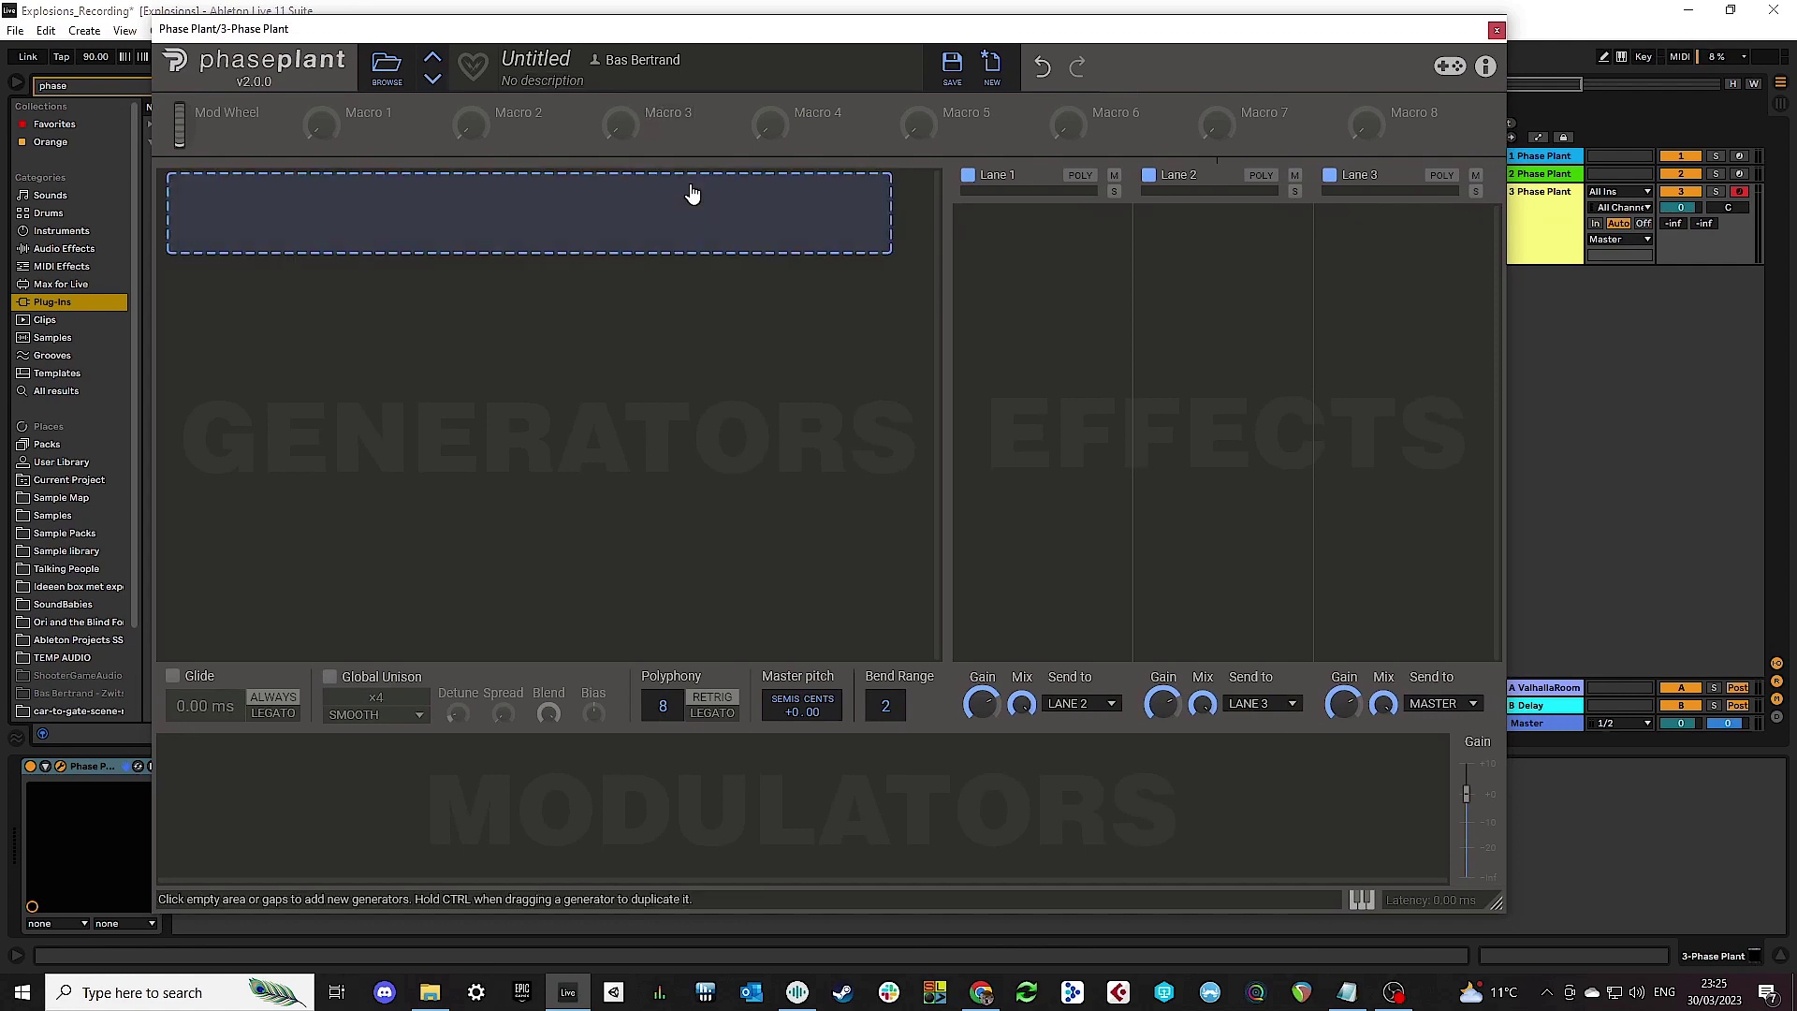
pyautogui.click(286, 229)
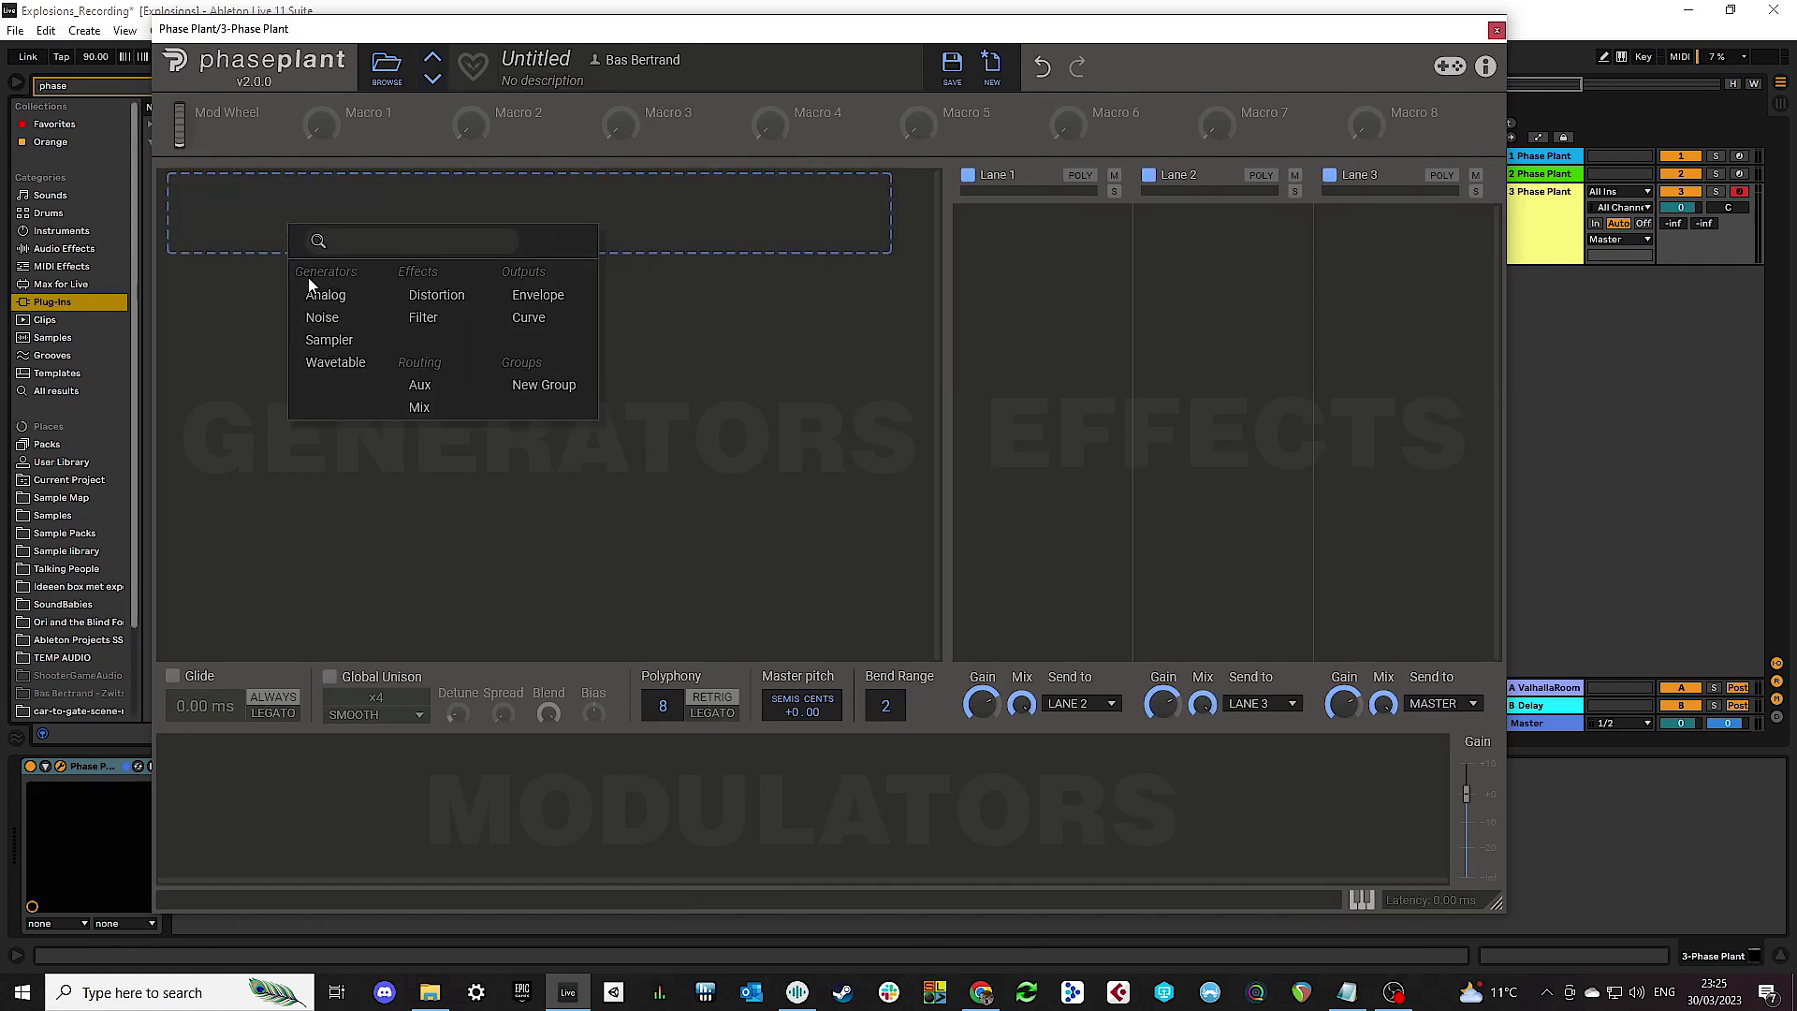
pyautogui.click(327, 362)
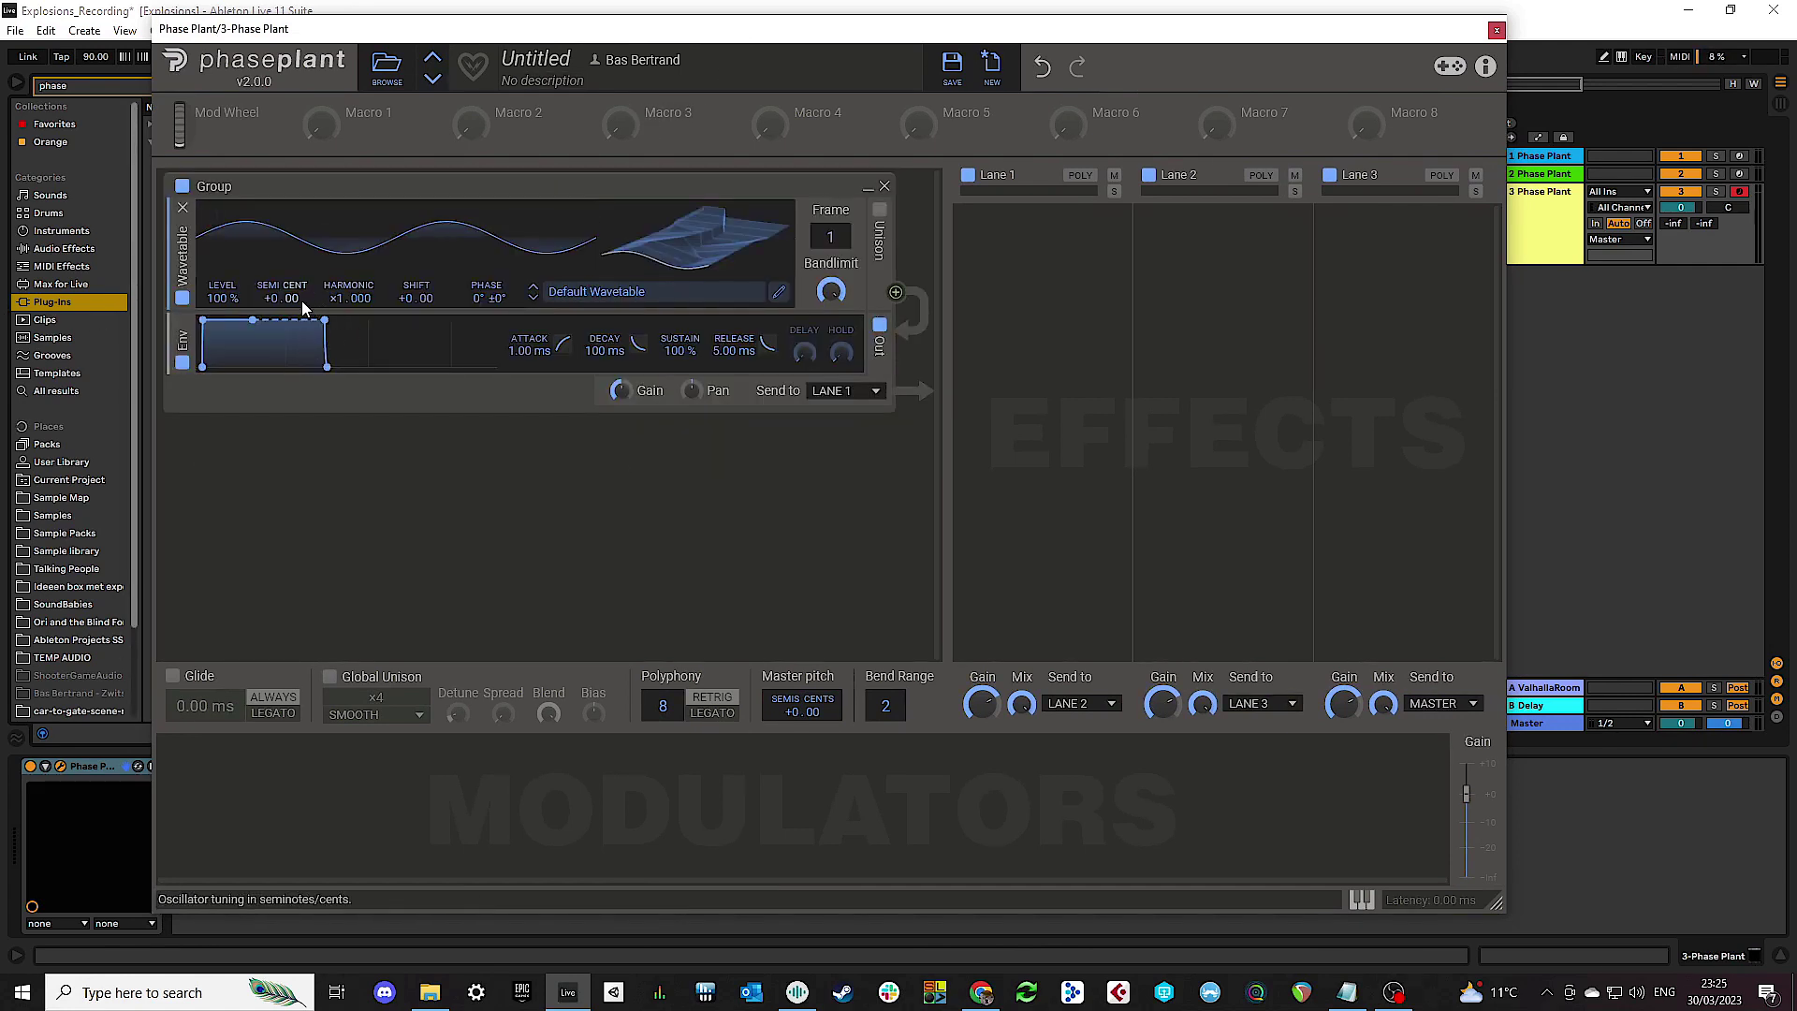
pyautogui.moveTo(268, 296); pyautogui.dragTo(268, 395)
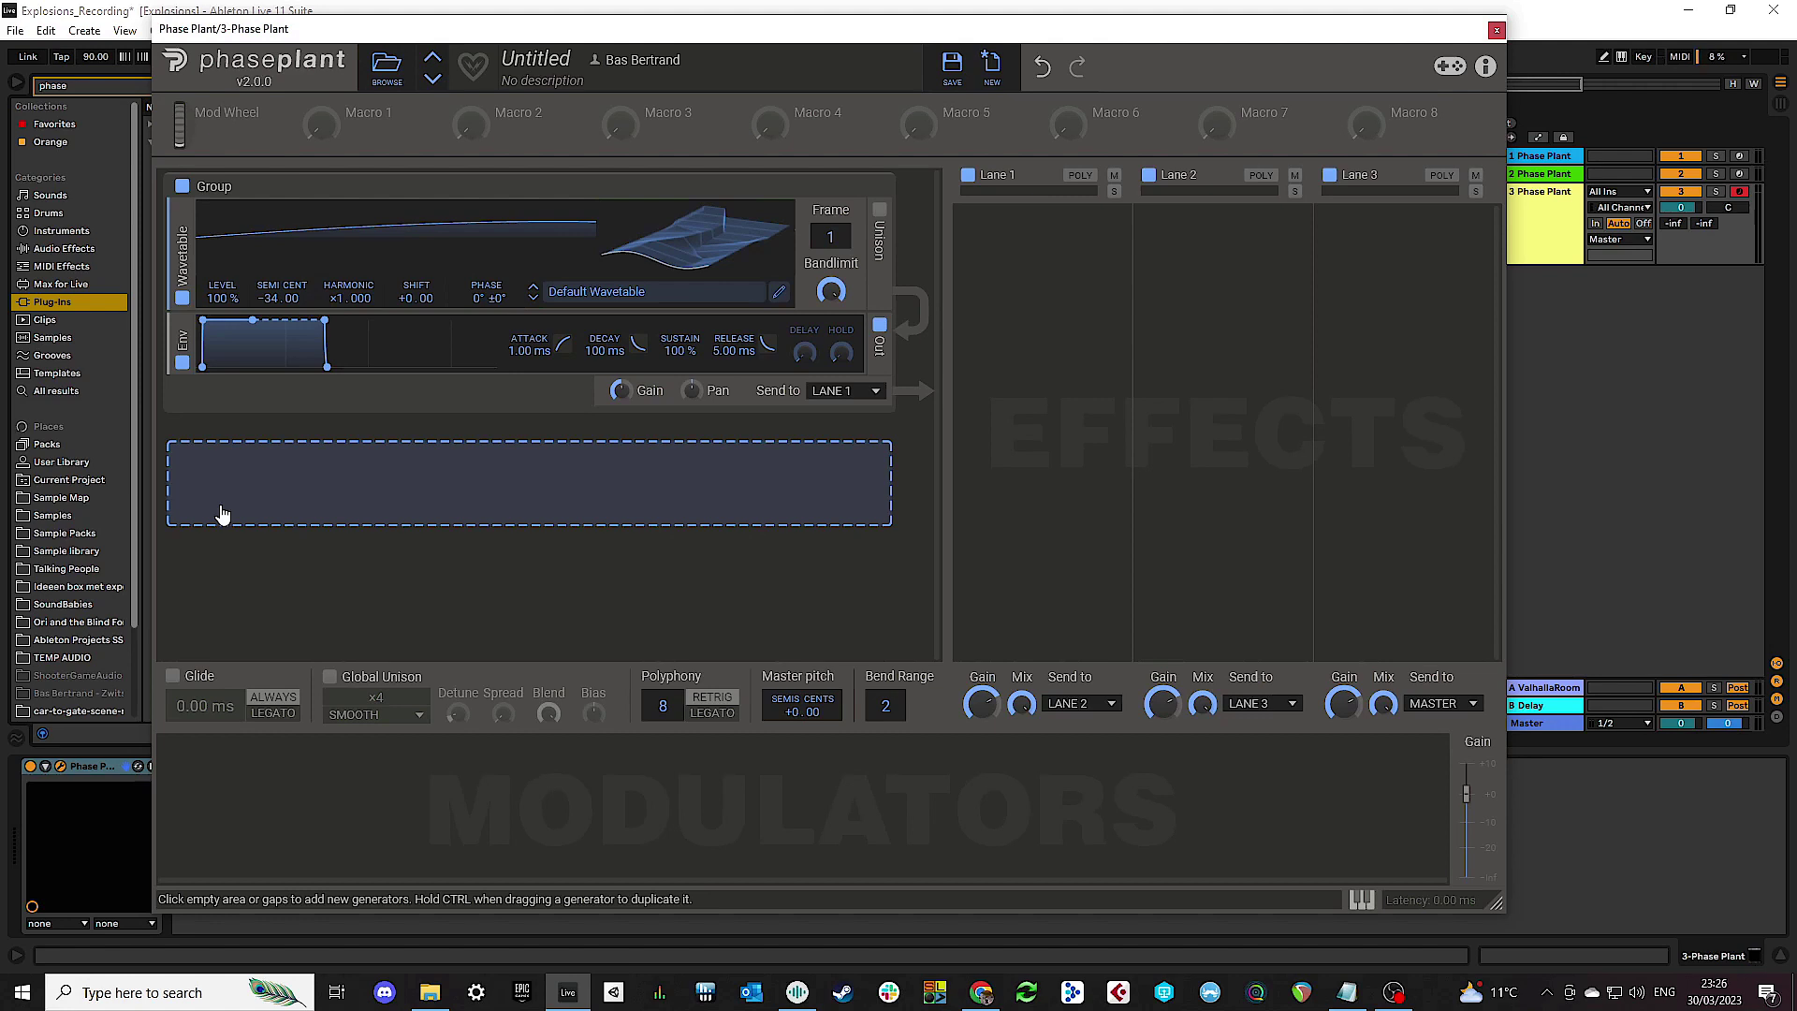
pyautogui.click(260, 495)
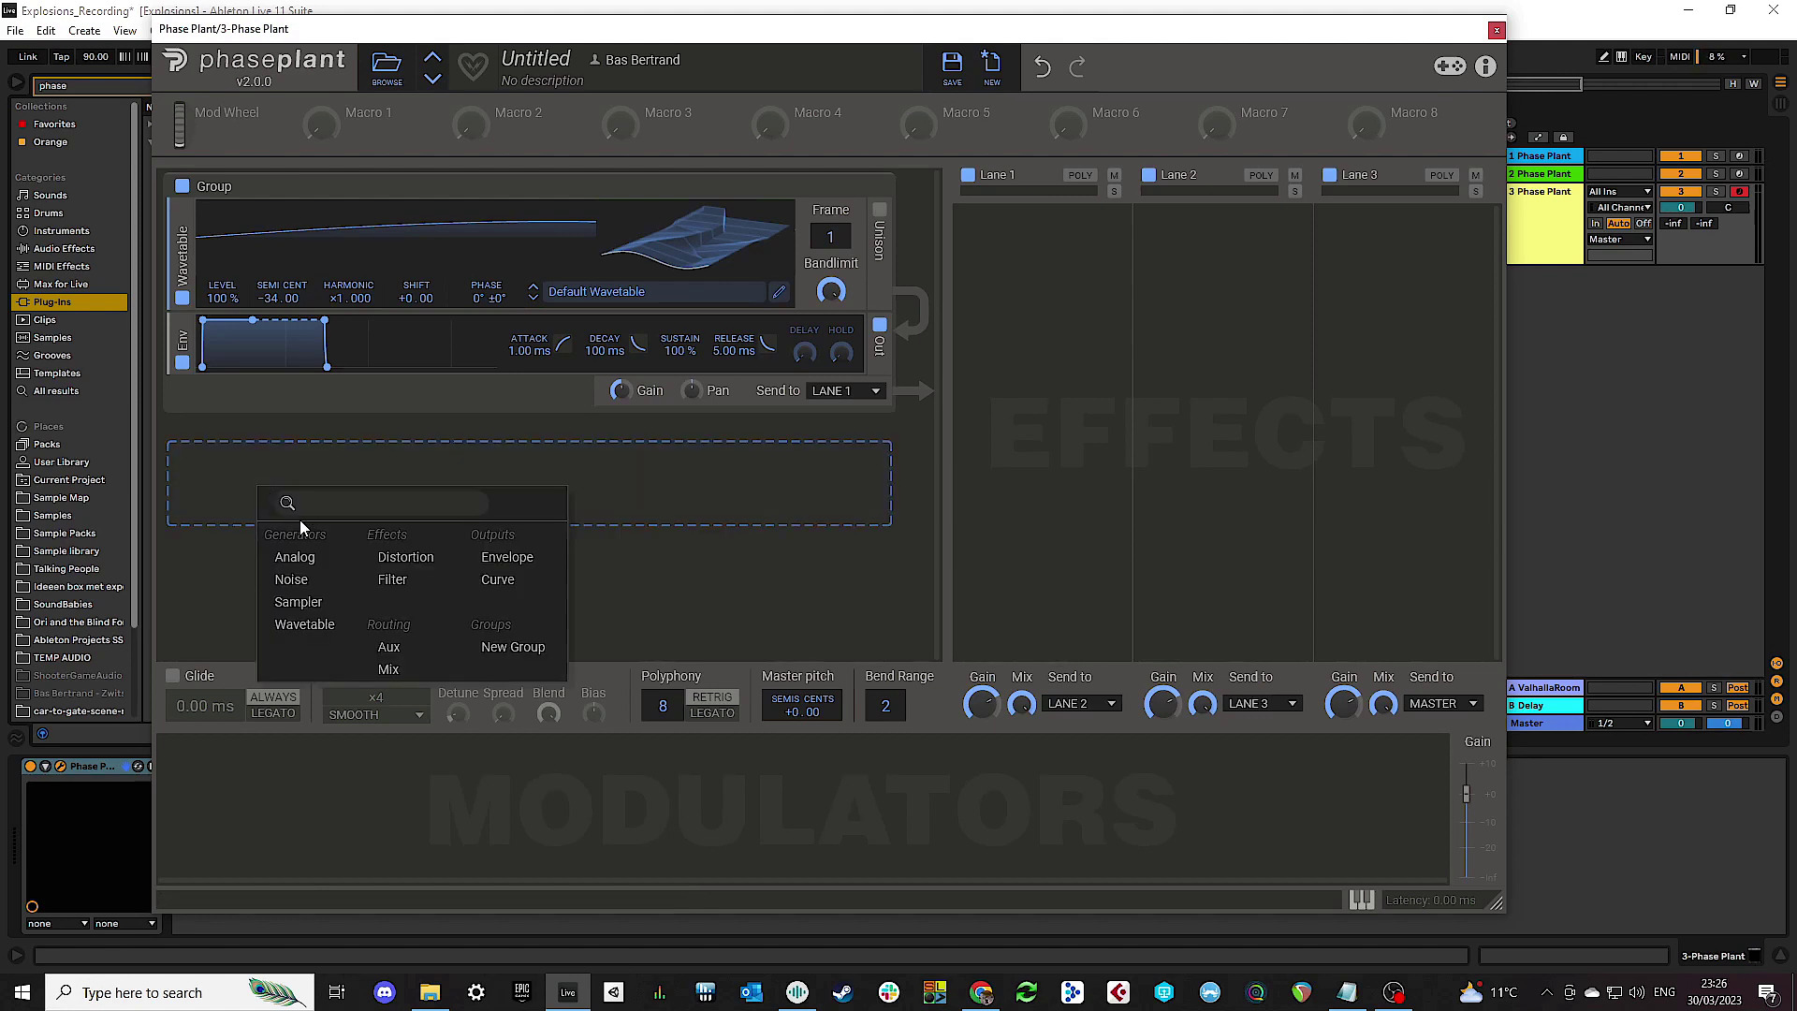
# Step: Add a Noise generator and a Curve modulator, lengthening the curve to 1.89 s
pyautogui.click(292, 580)
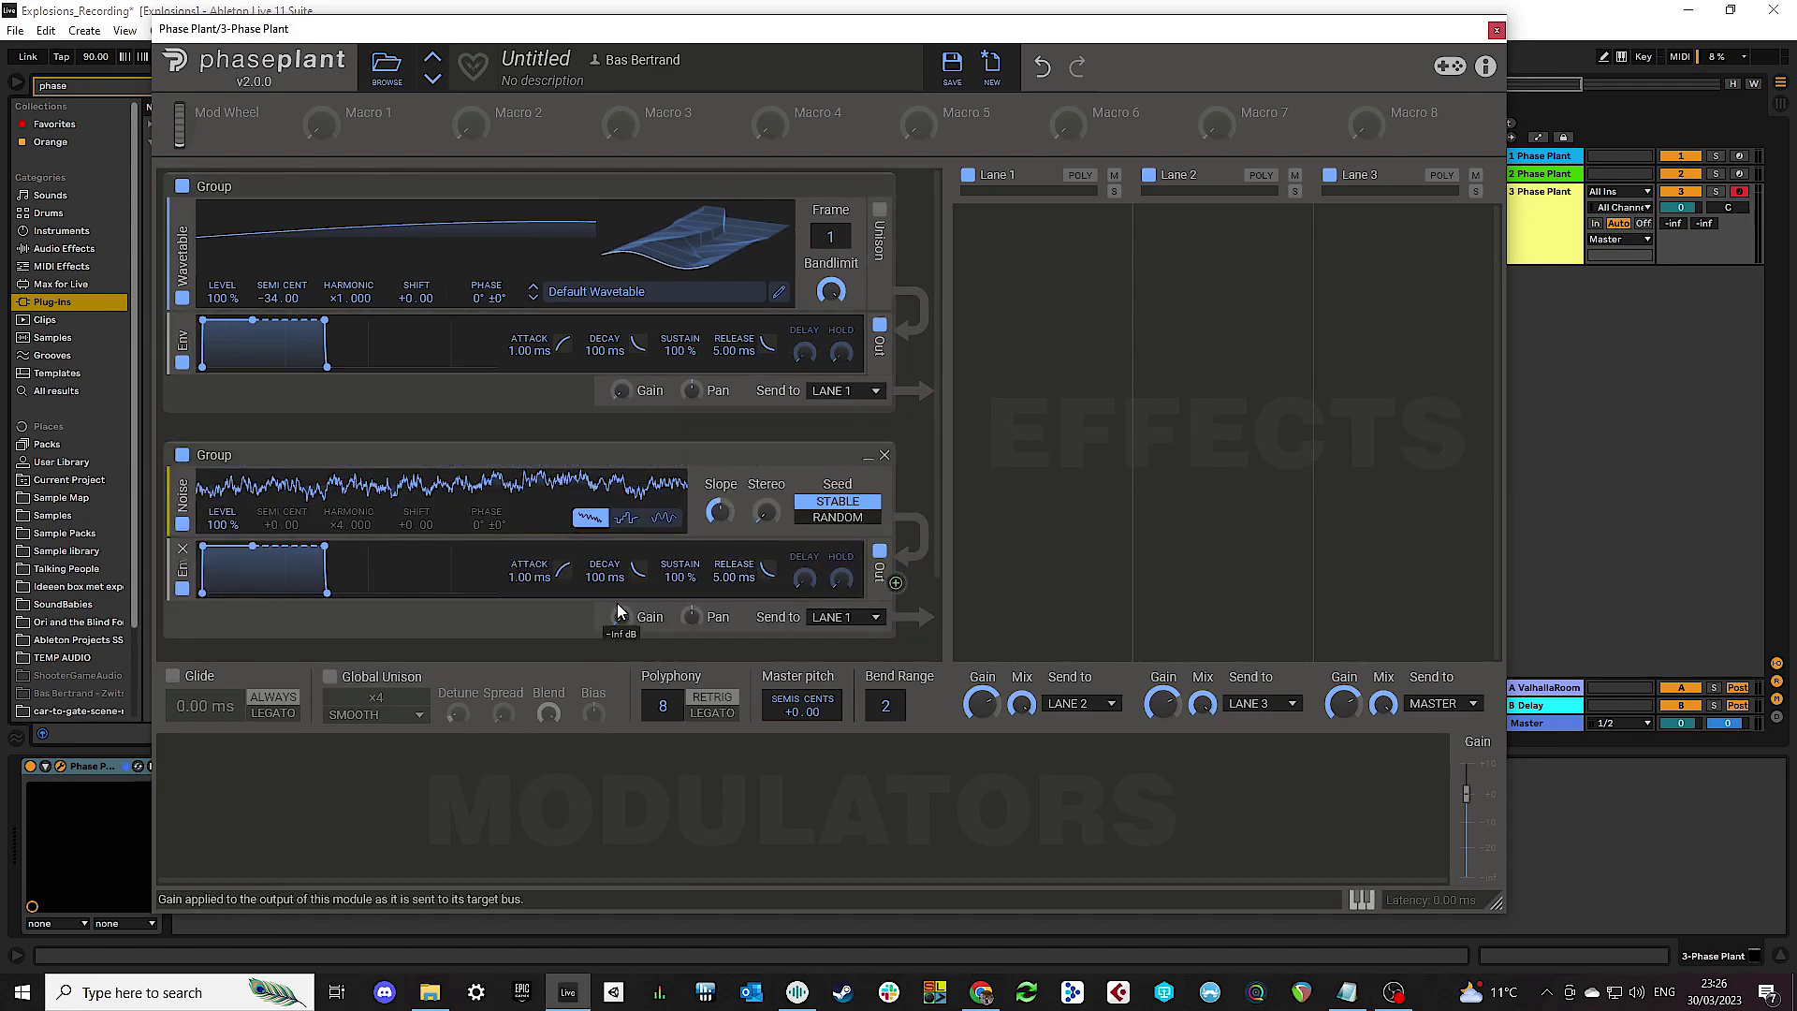
pyautogui.click(281, 783)
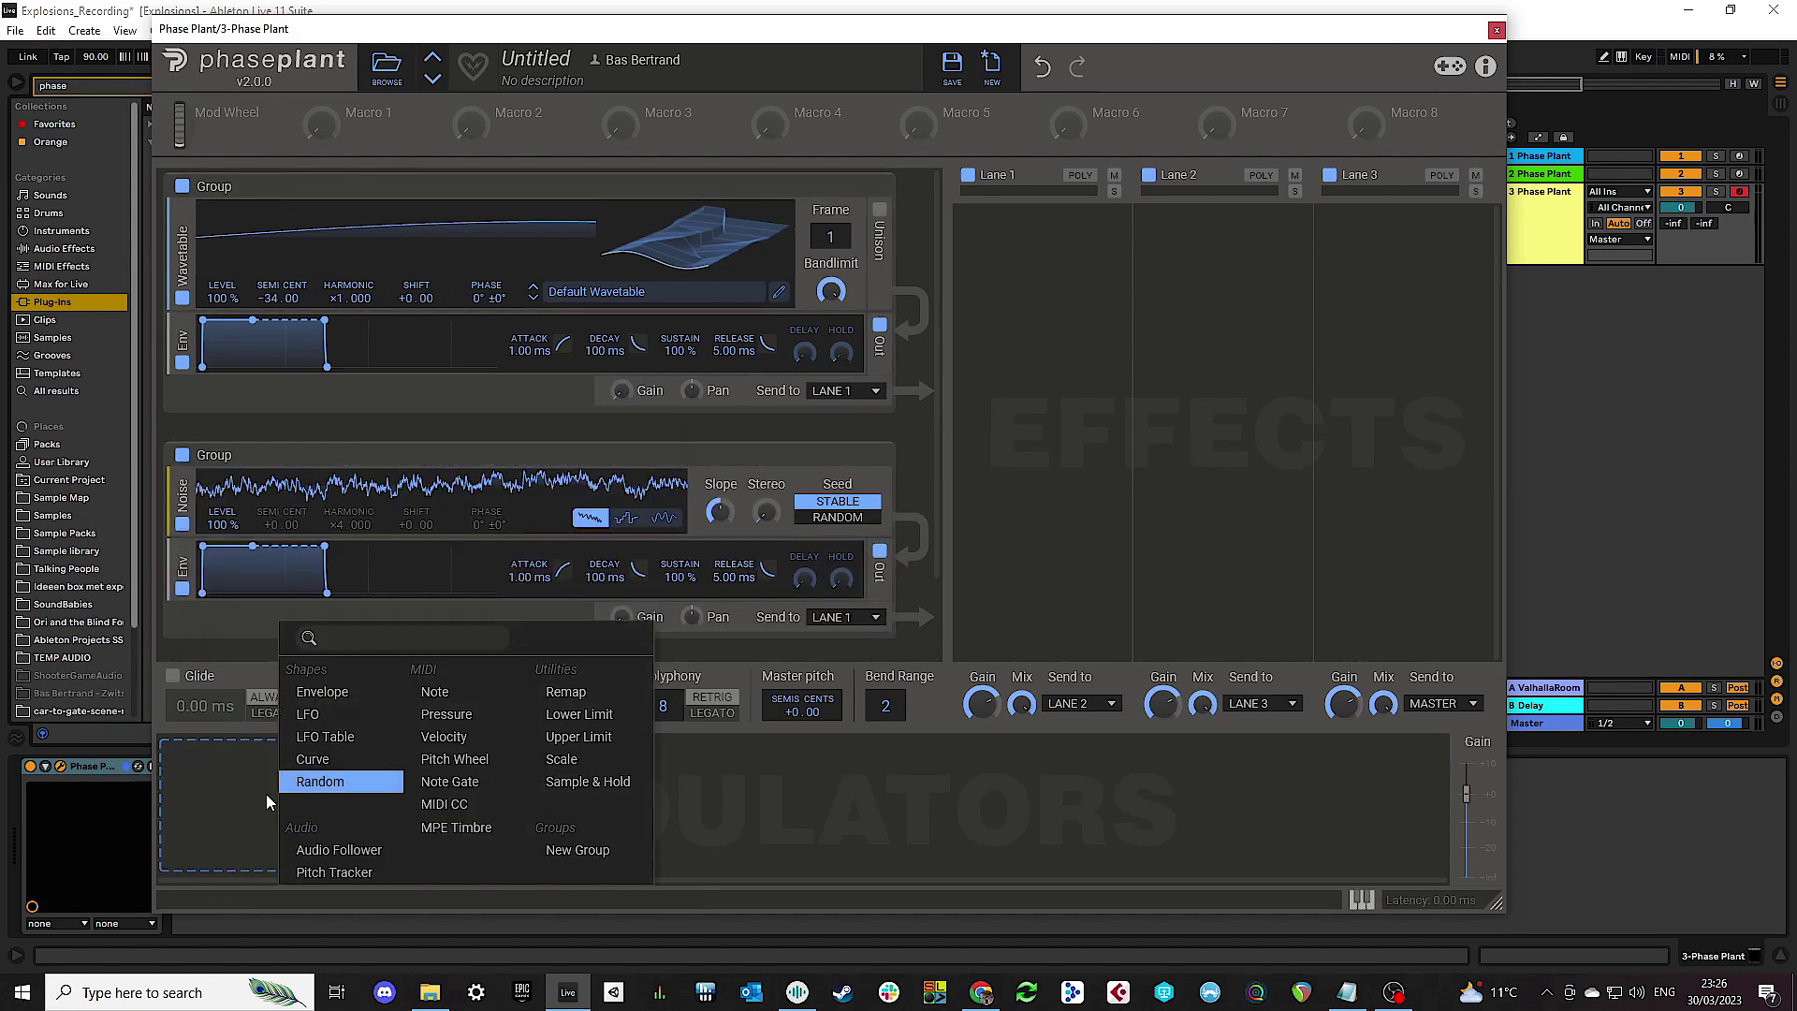
pyautogui.click(337, 775)
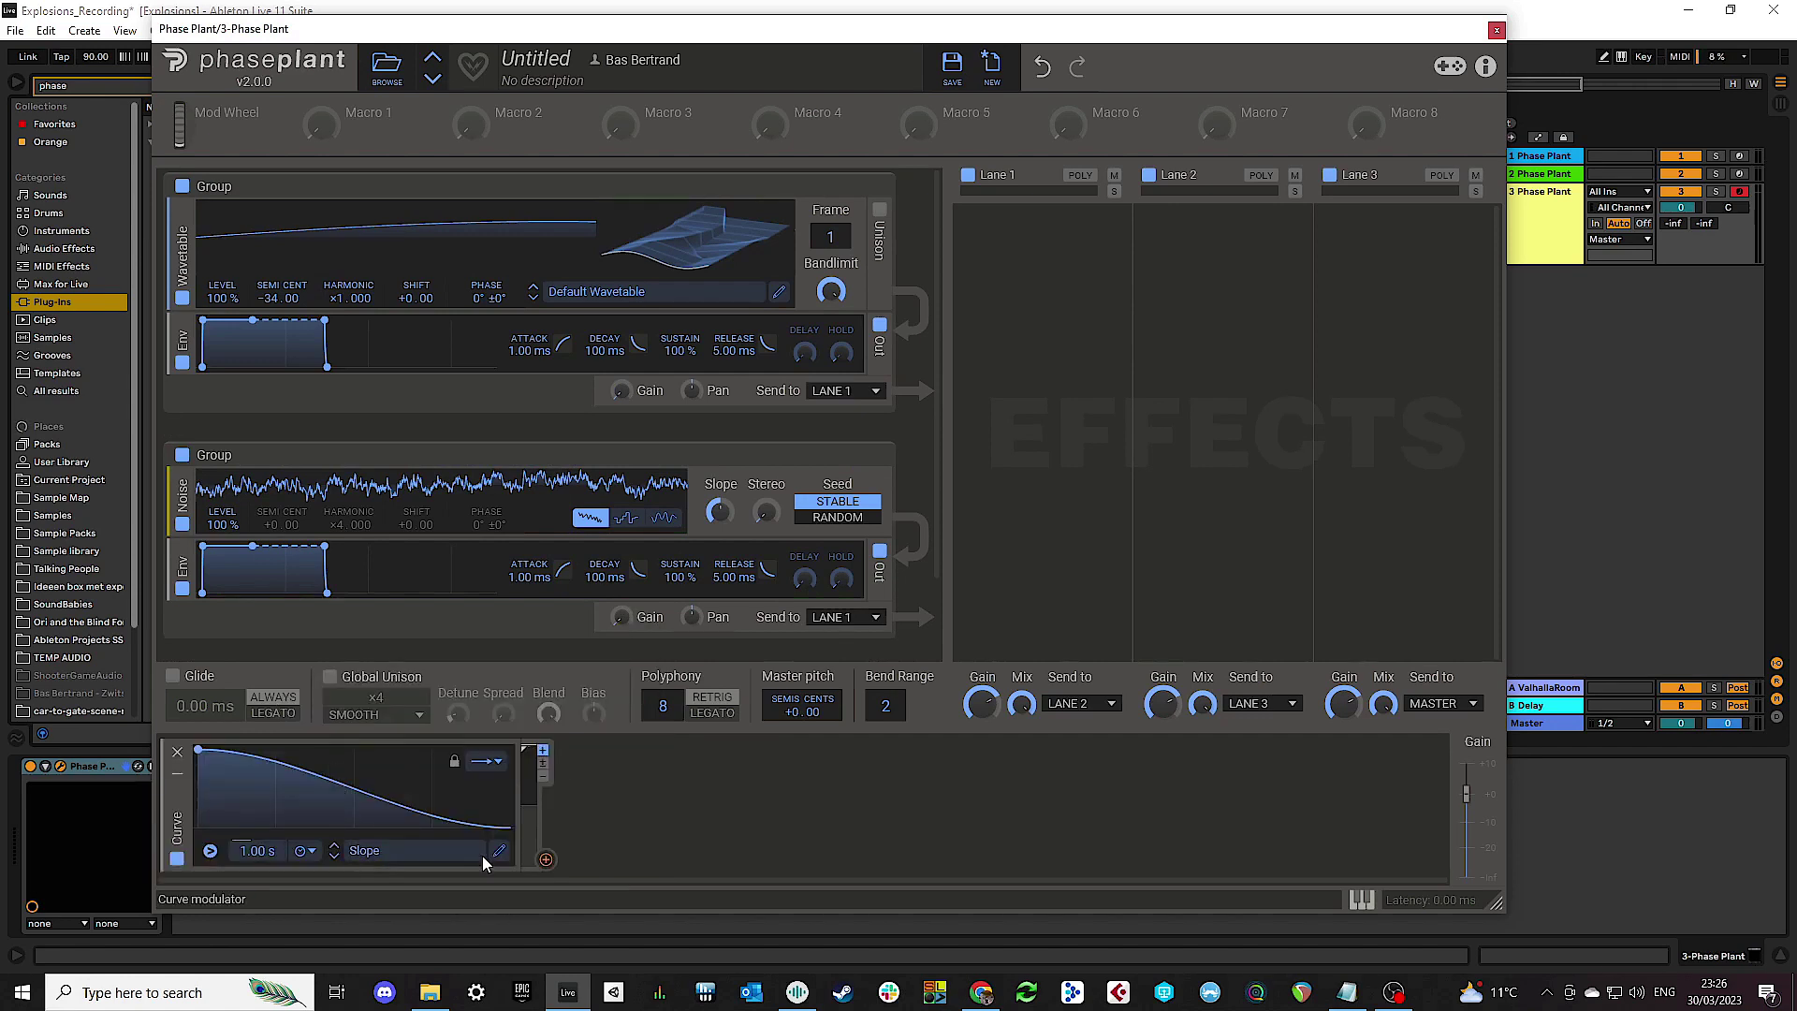
pyautogui.moveTo(257, 851); pyautogui.dragTo(258, 829)
# Step: Shape the curve into a steep decay and route it to the wavetable gain at +58.6%
pyautogui.click(498, 851)
pyautogui.moveTo(686, 438); pyautogui.dragTo(661, 547)
pyautogui.moveTo(937, 580); pyautogui.dragTo(1023, 565)
pyautogui.click(1251, 341)
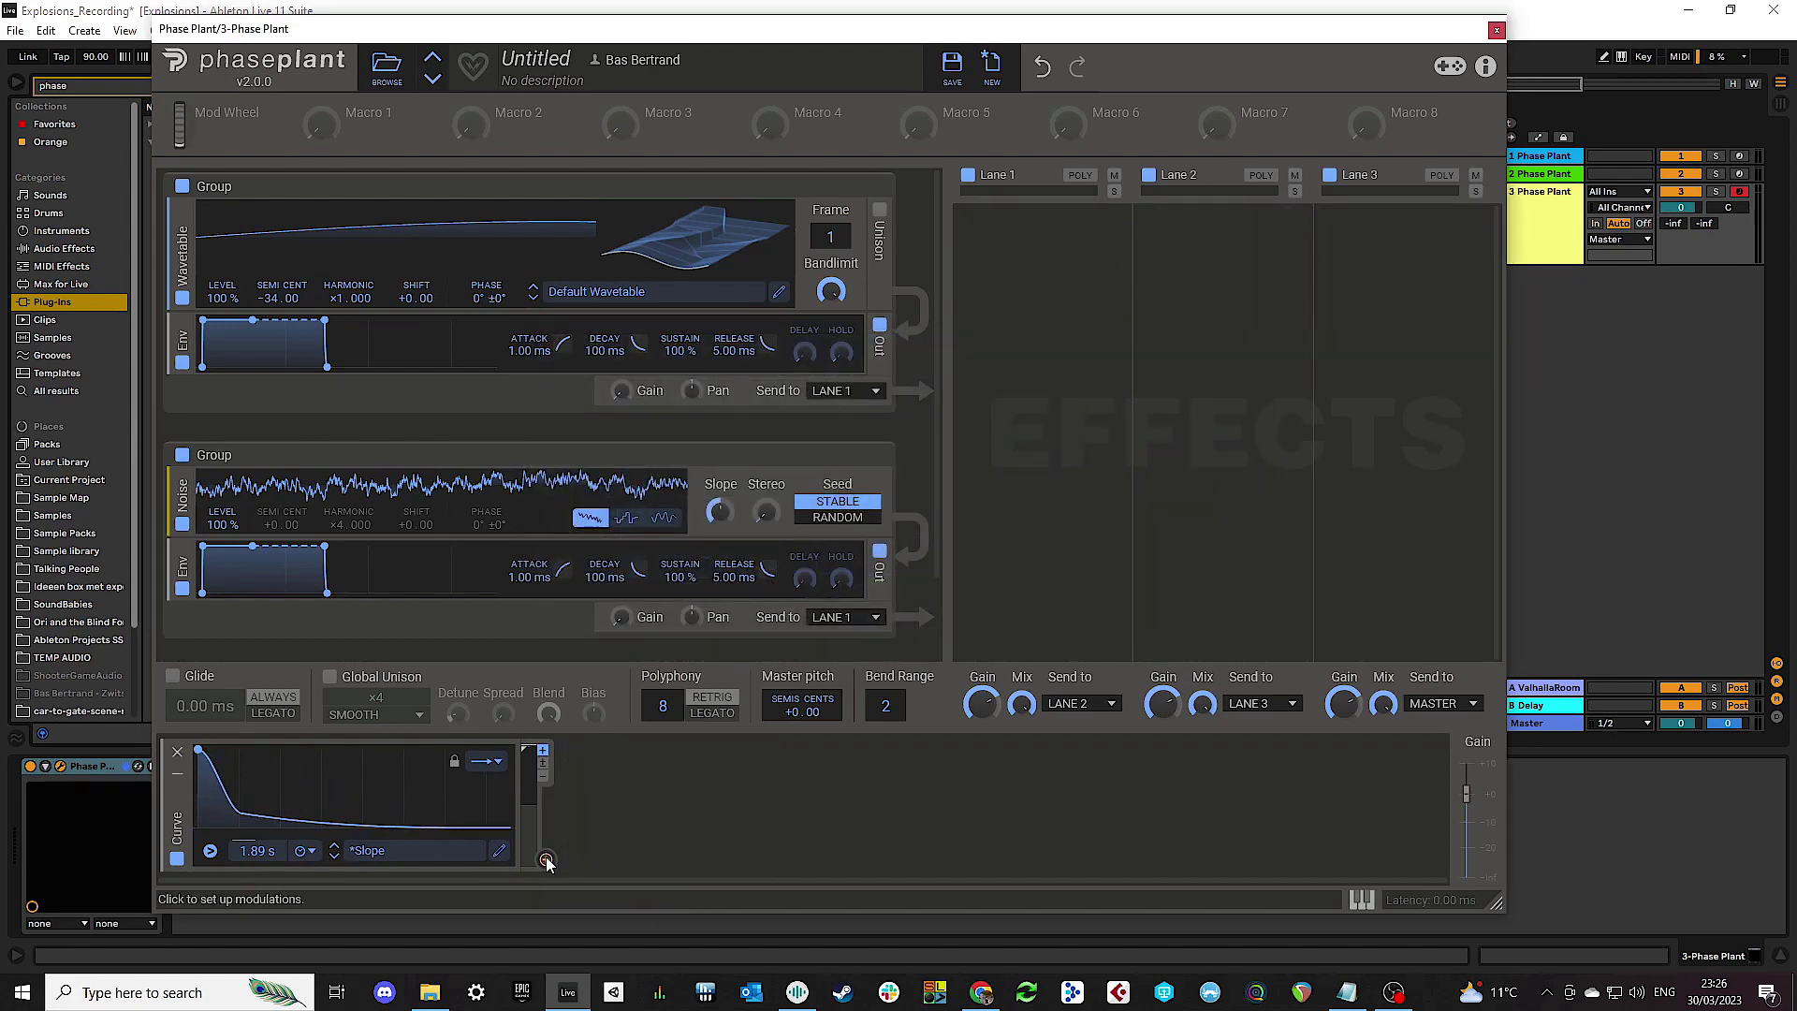
pyautogui.moveTo(546, 859)
pyautogui.mouseDown()
pyautogui.moveTo(622, 391)
pyautogui.moveTo(636, 405)
pyautogui.mouseUp()
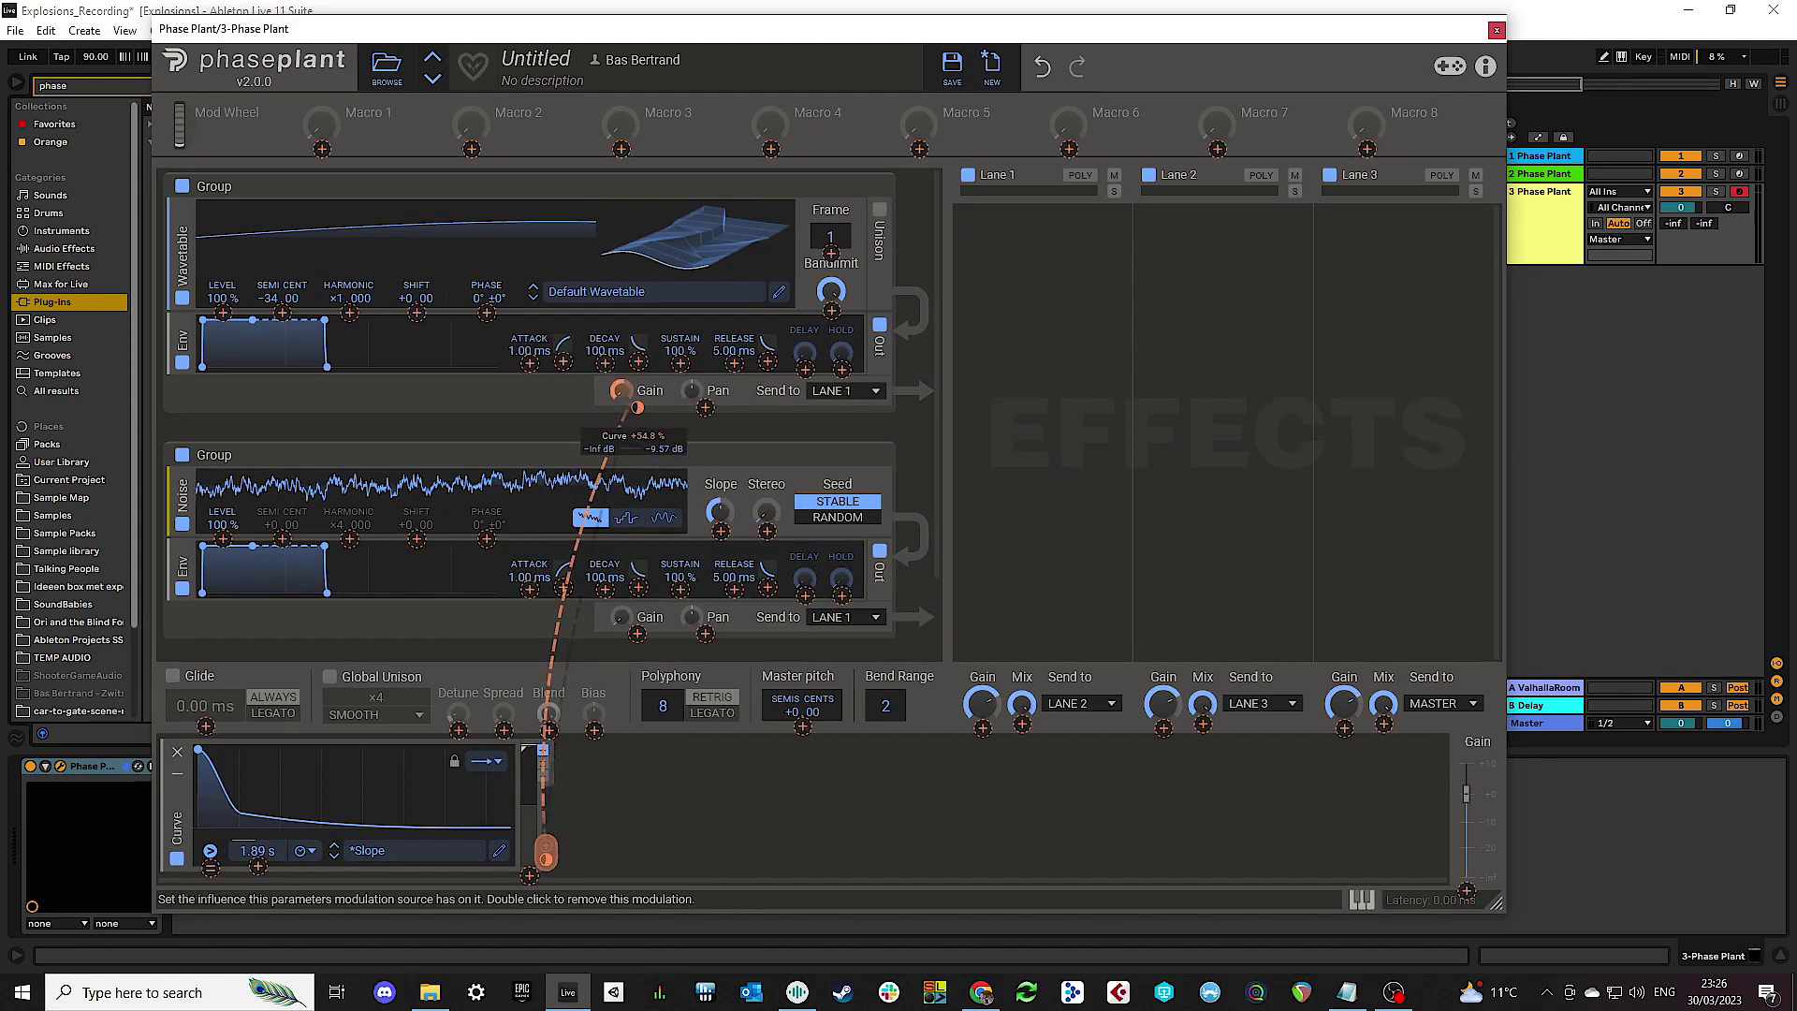
# Step: Route the Curve to the noise gain and add Hard Clip Distortion on Lane 1 with +20 dB drive
pyautogui.moveTo(545, 852); pyautogui.dragTo(640, 643)
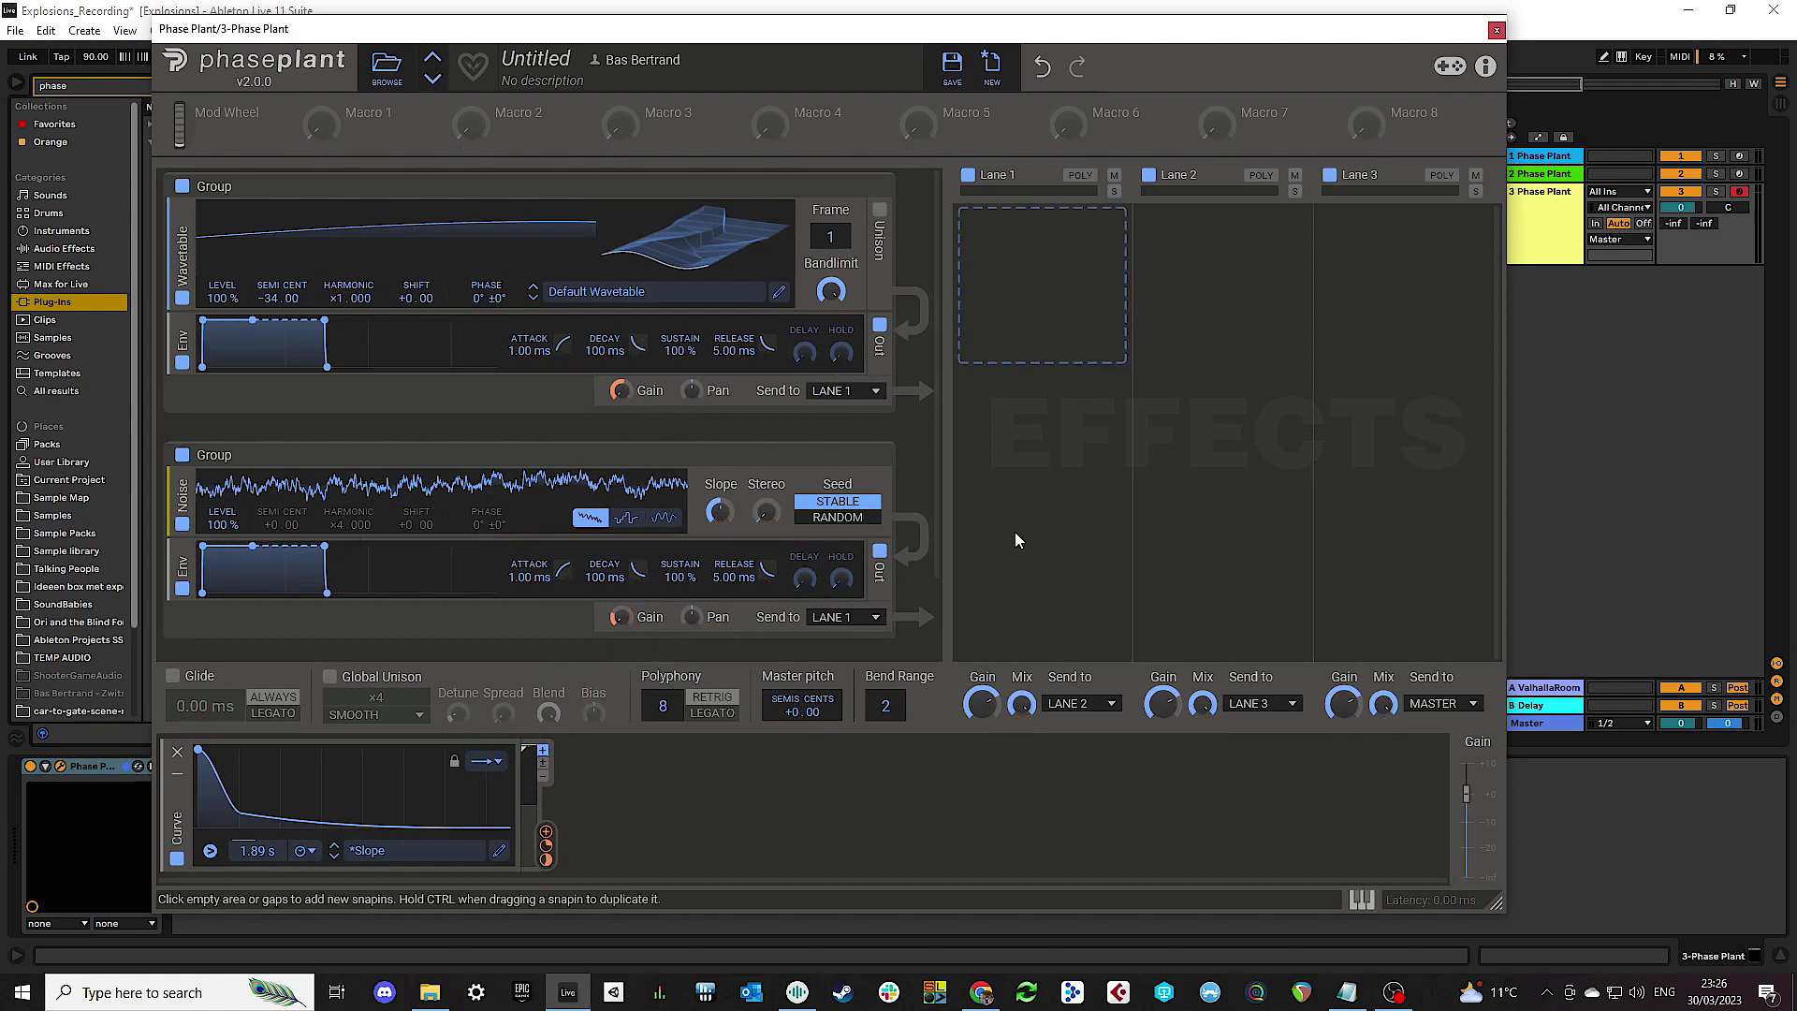
pyautogui.click(1030, 269)
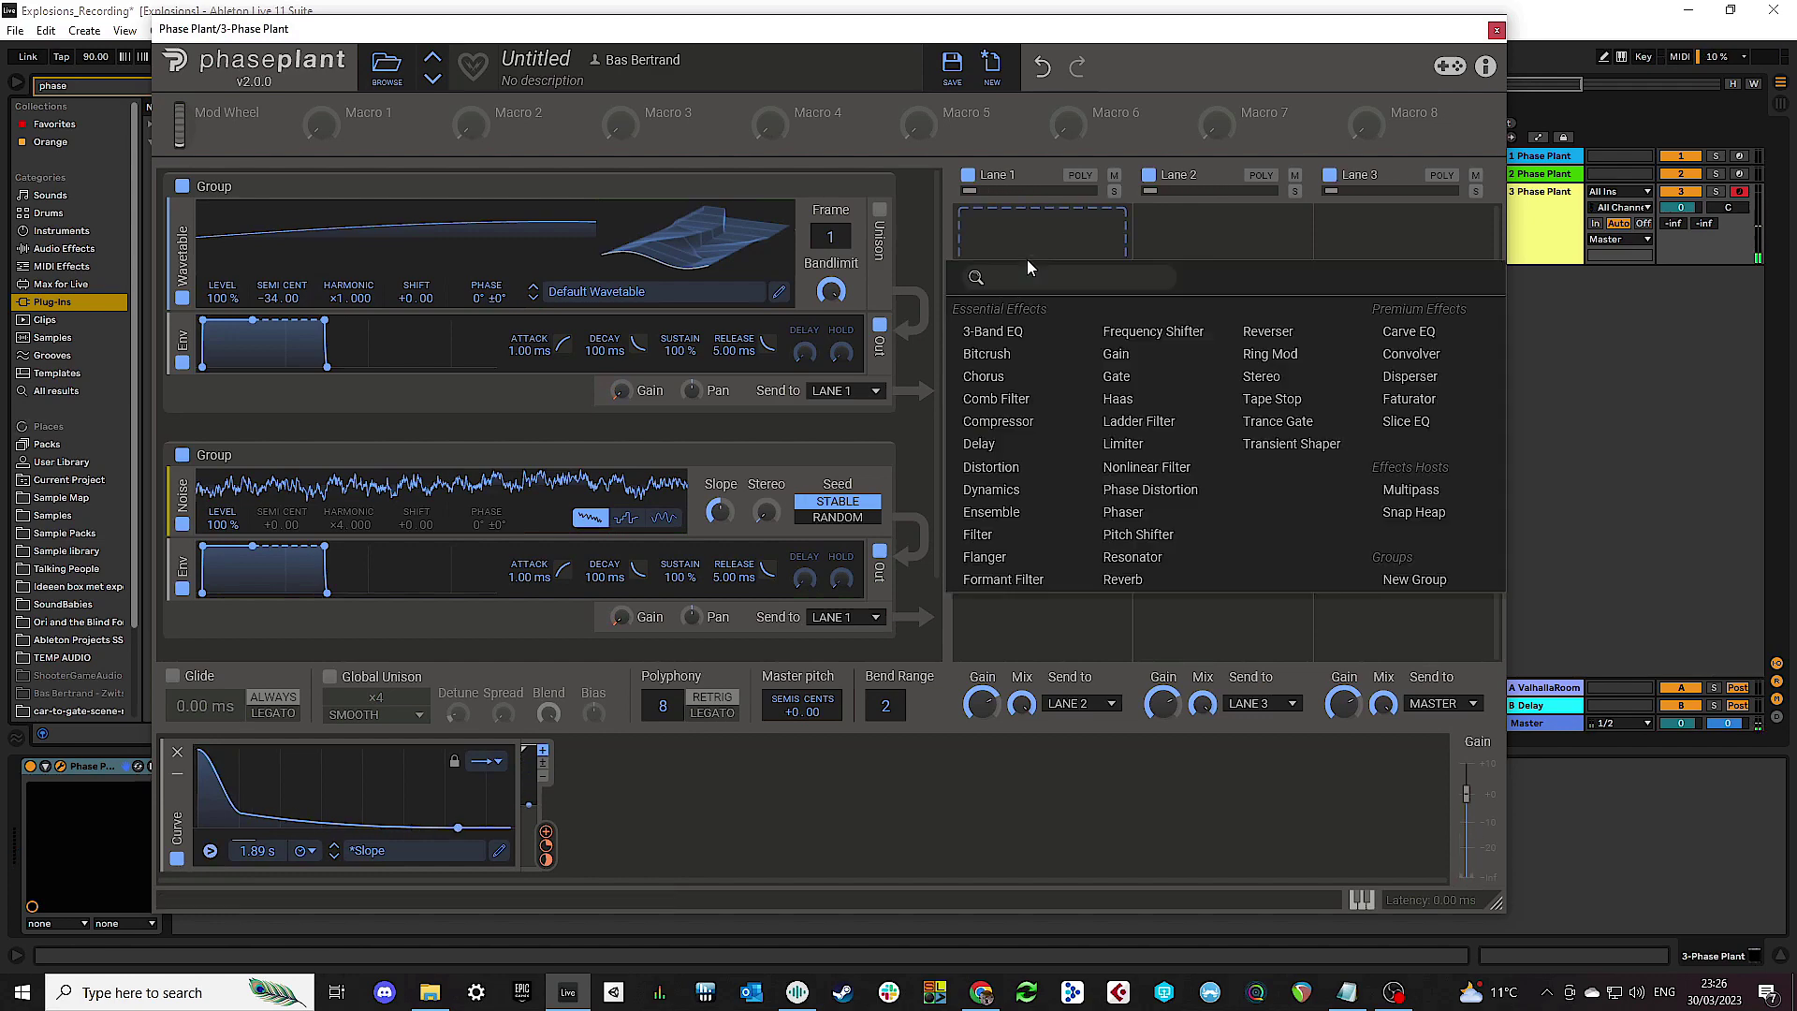
pyautogui.click(992, 466)
pyautogui.click(1030, 309)
pyautogui.click(1048, 399)
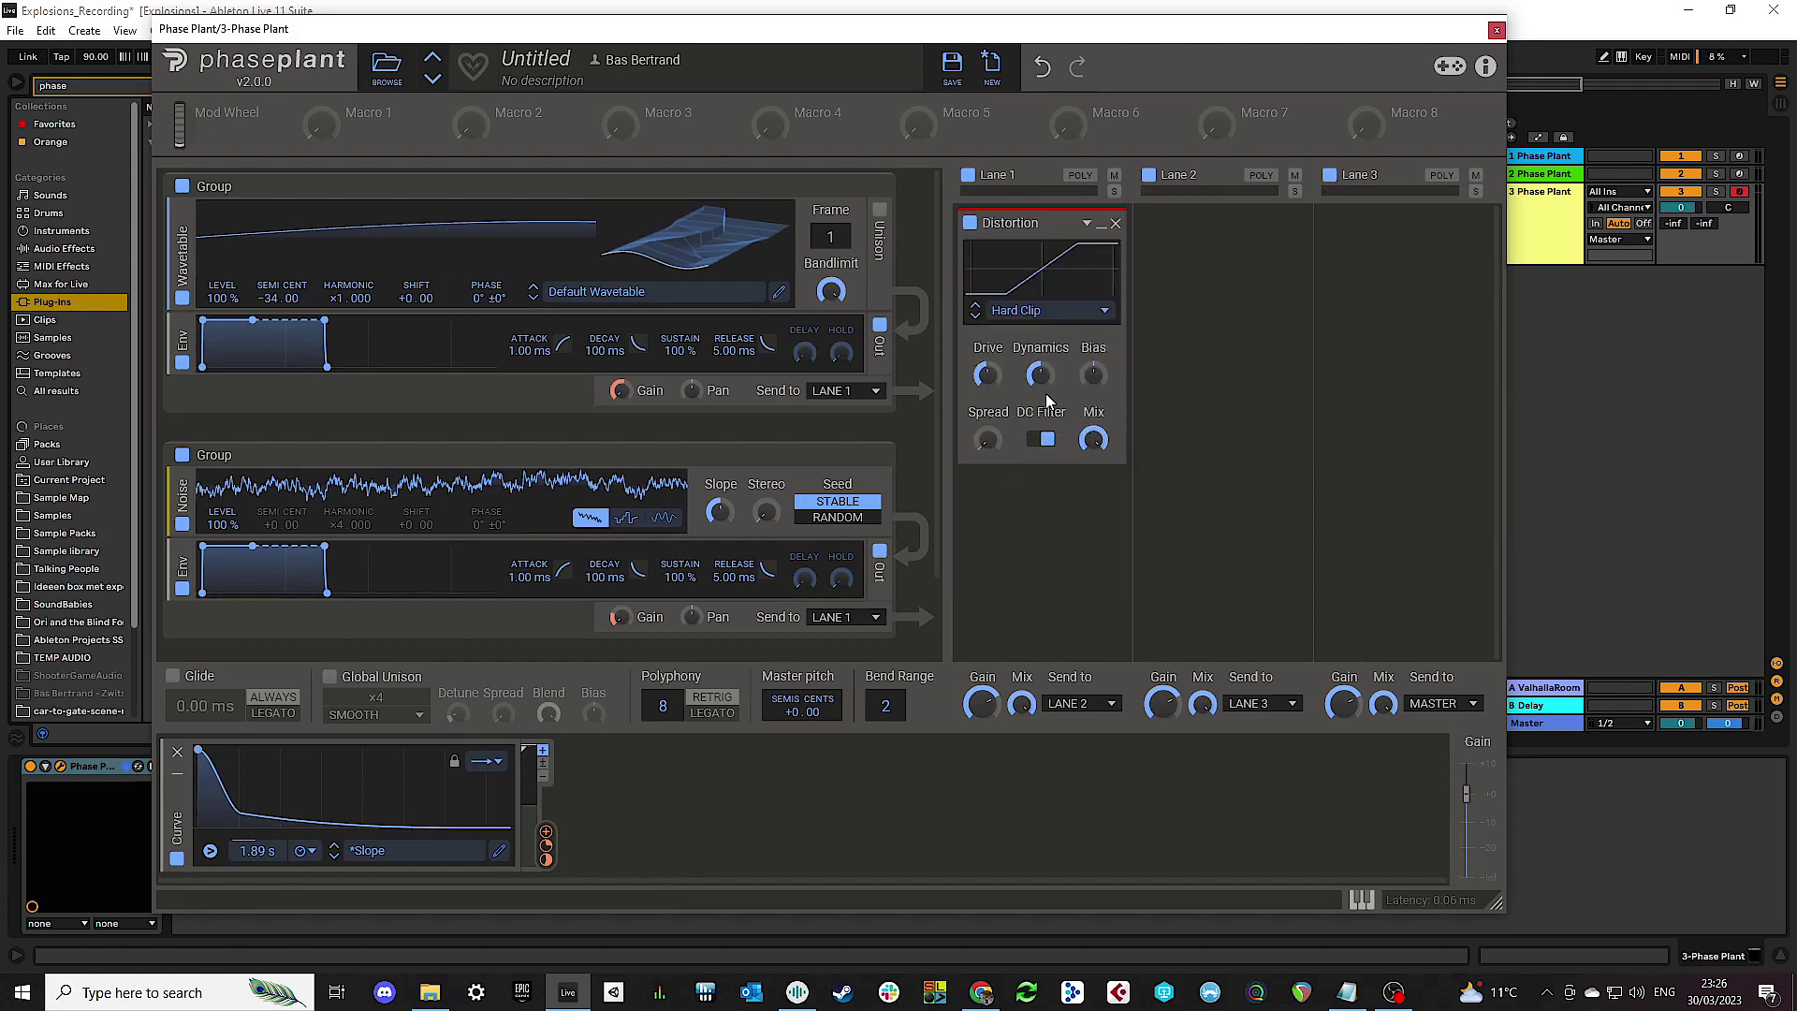
pyautogui.moveTo(989, 376); pyautogui.dragTo(988, 318)
pyautogui.moveTo(431, 28); pyautogui.dragTo(606, 21)
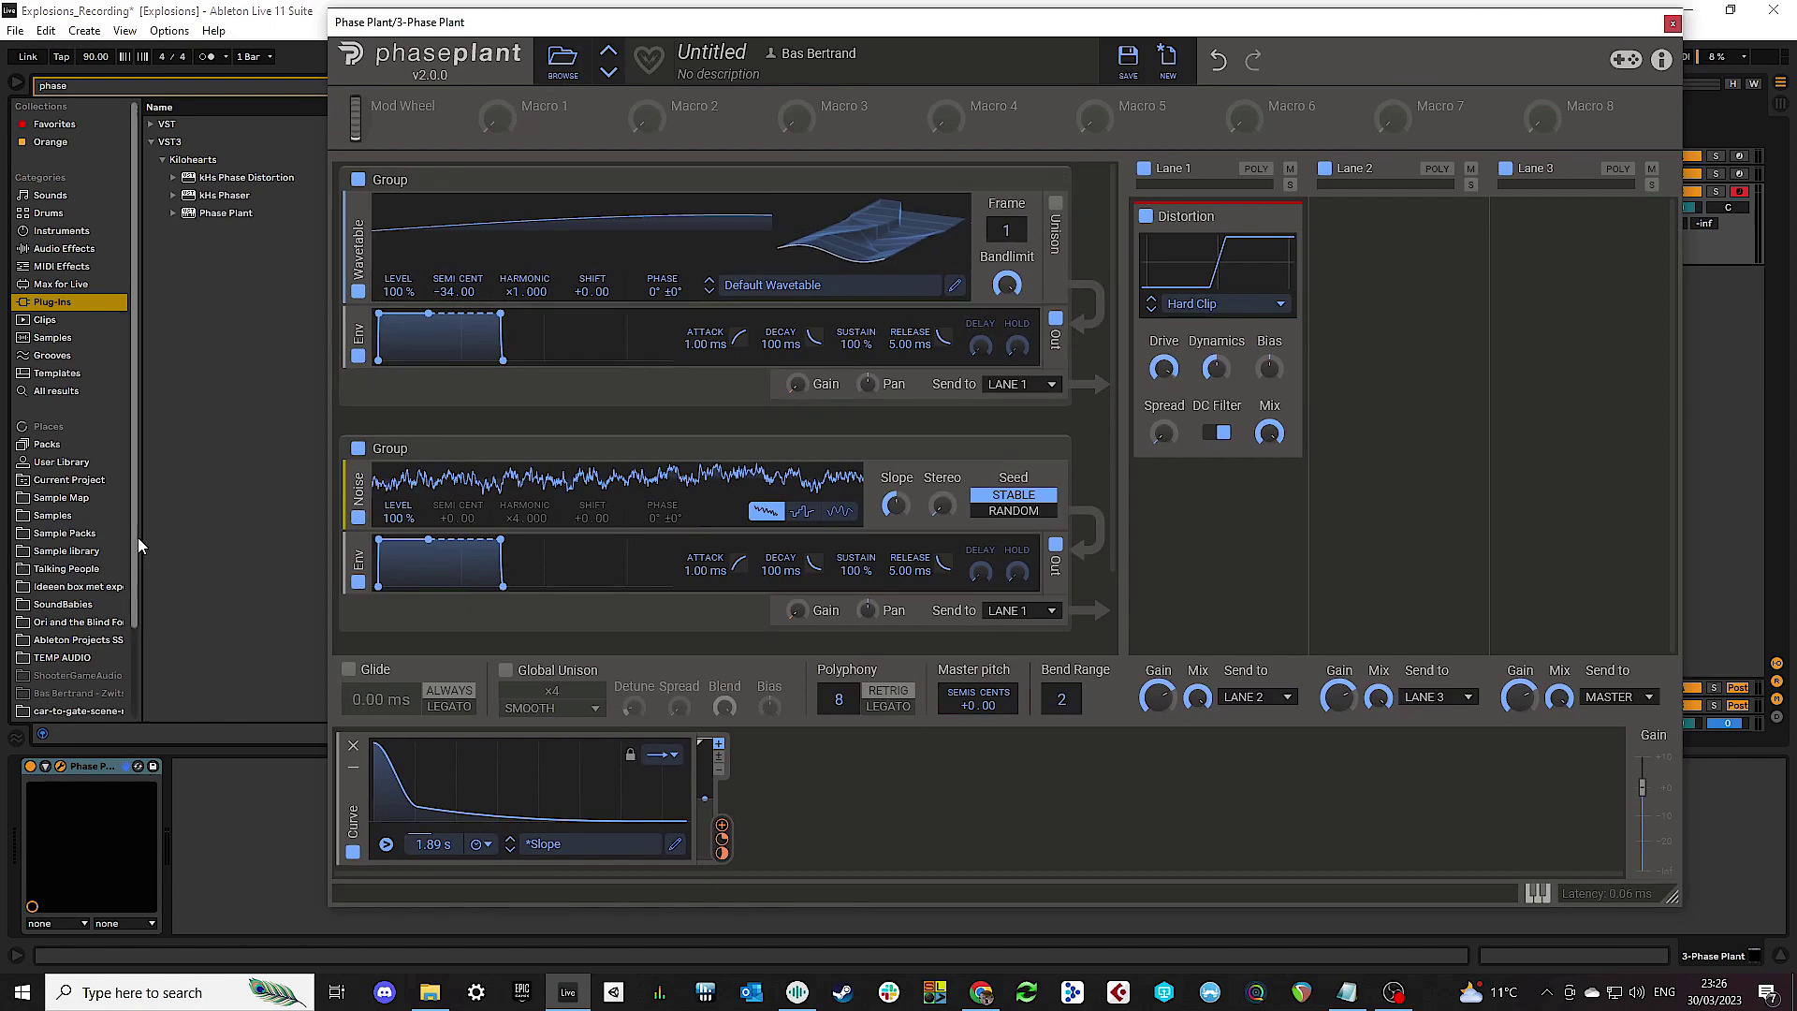
# Step: Add a Sampler generator and load Kick_13_Key_D from Ableton's browser into it
pyautogui.scroll(-2, 721, 482)
pyautogui.click(522, 620)
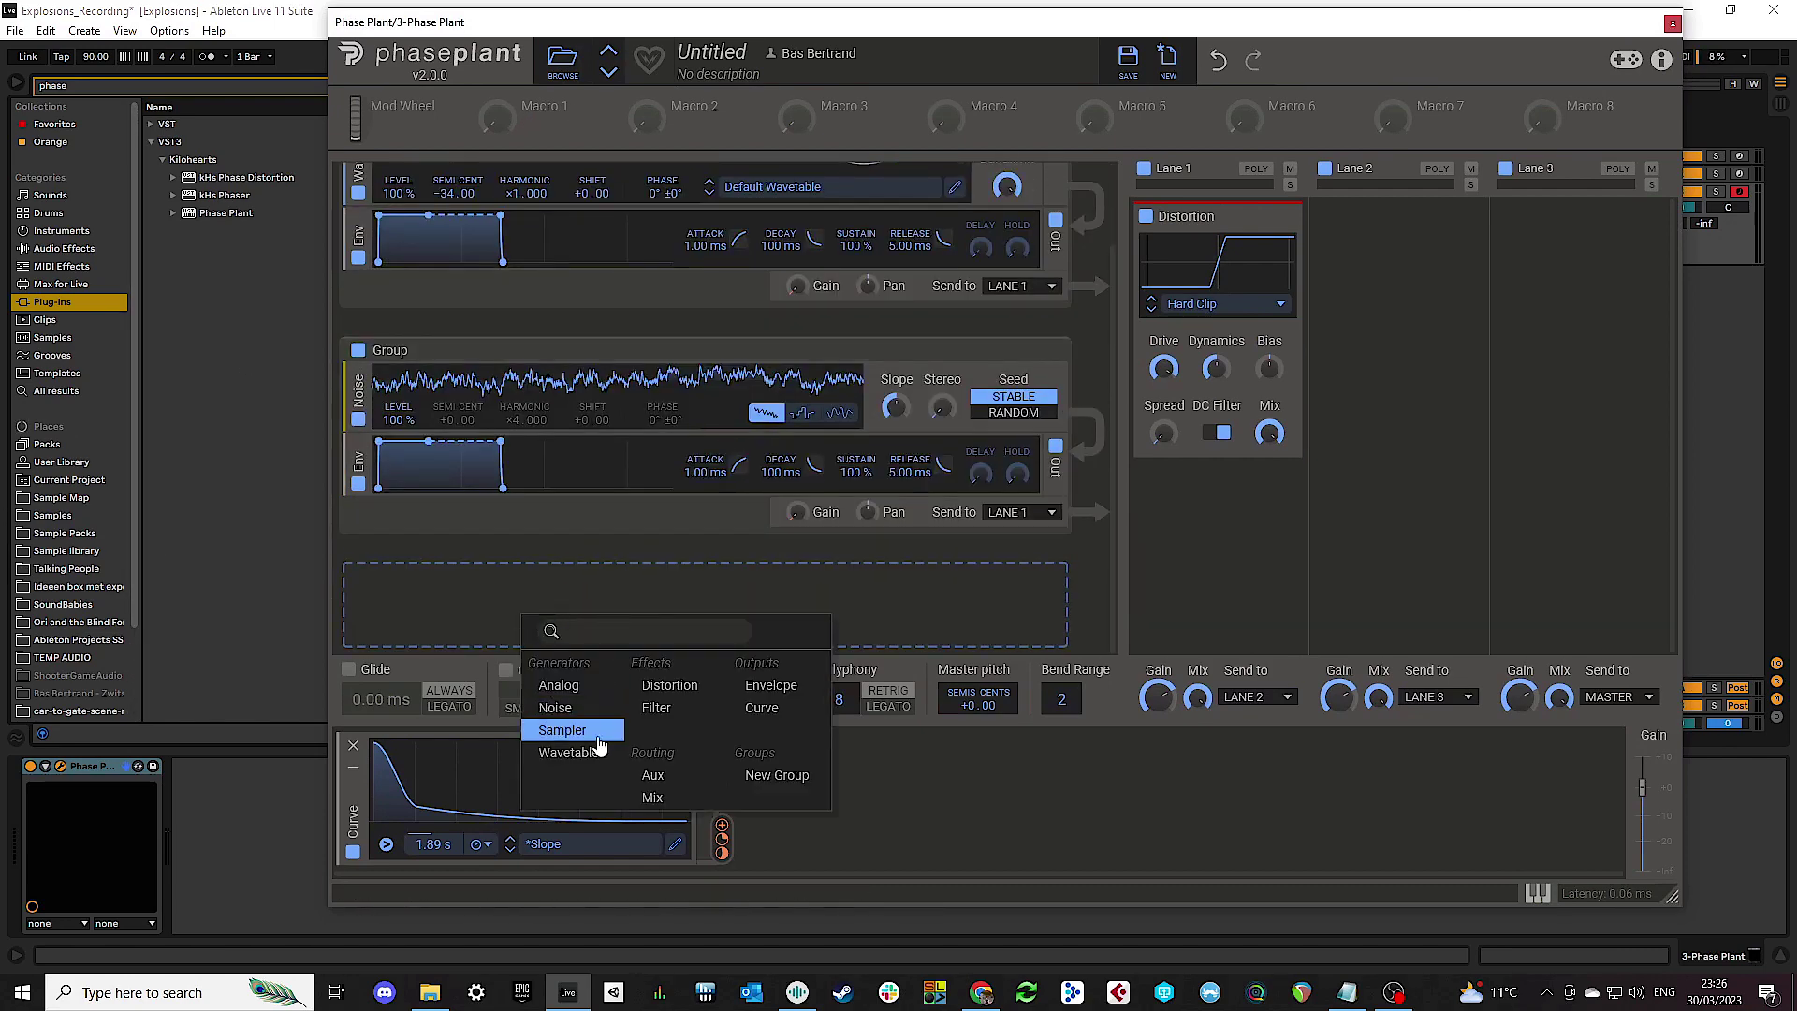
pyautogui.click(562, 733)
pyautogui.scroll(-3, 110, 655)
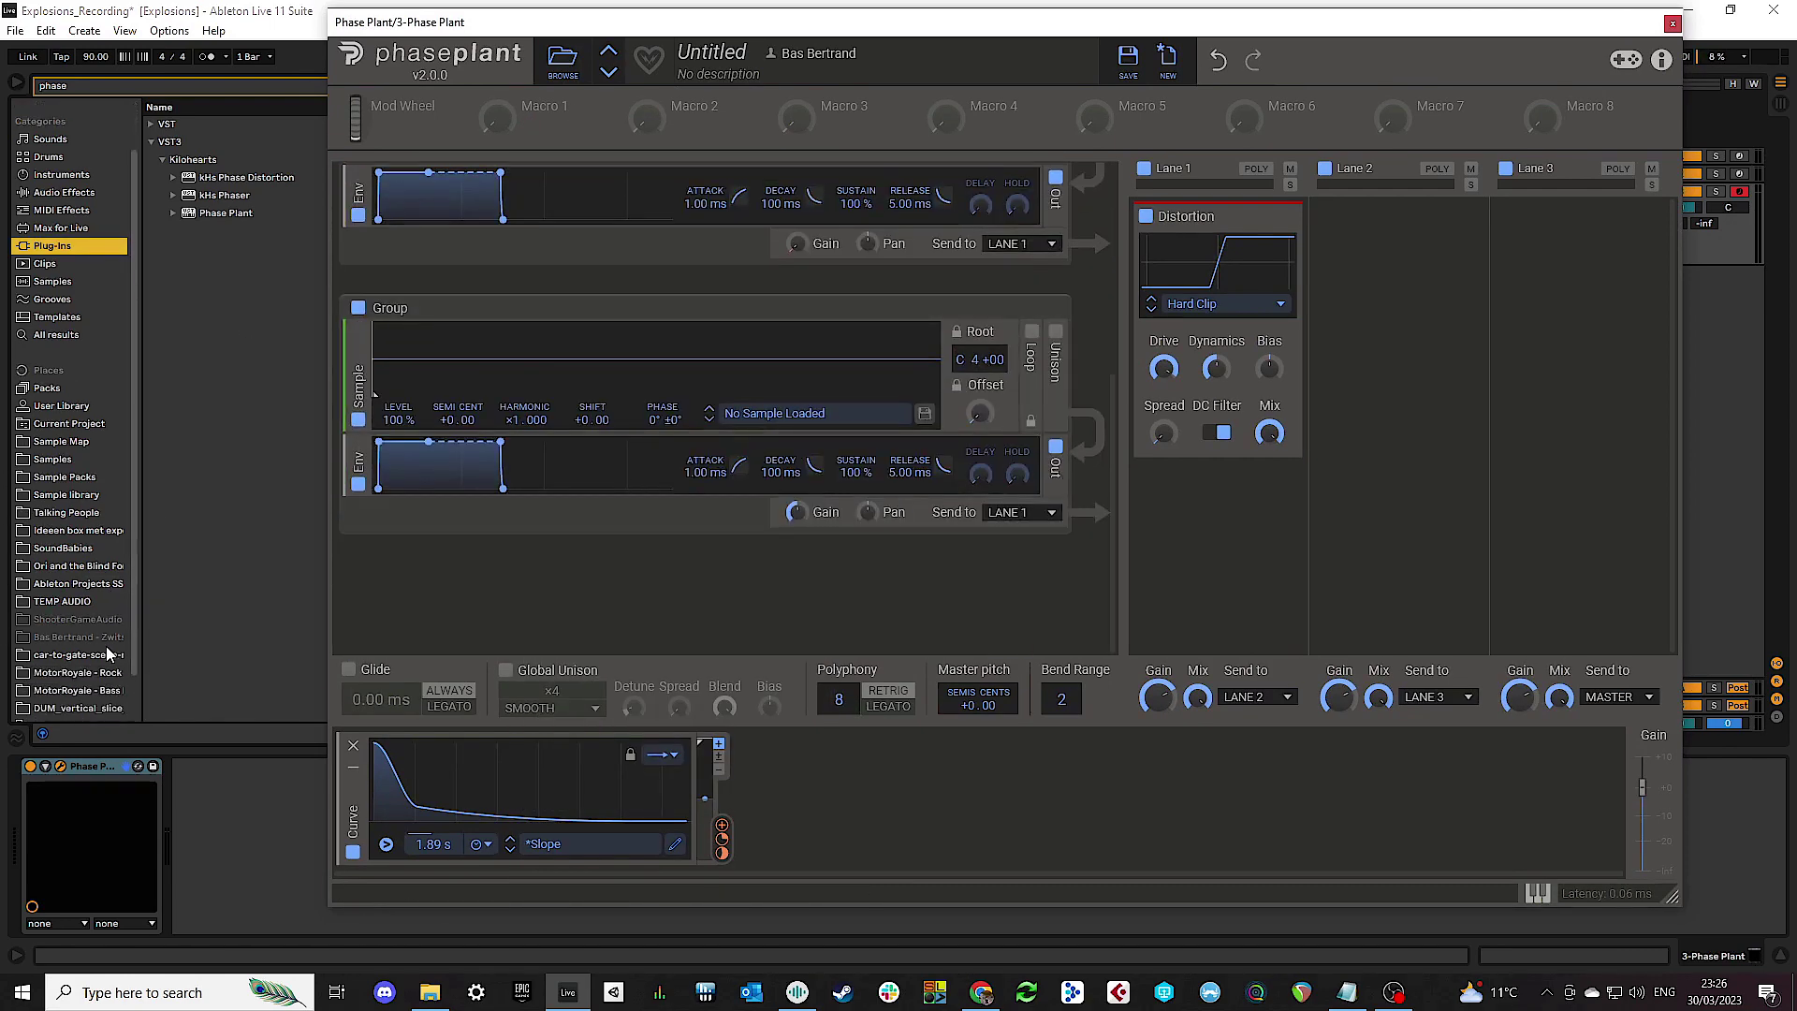
pyautogui.click(84, 680)
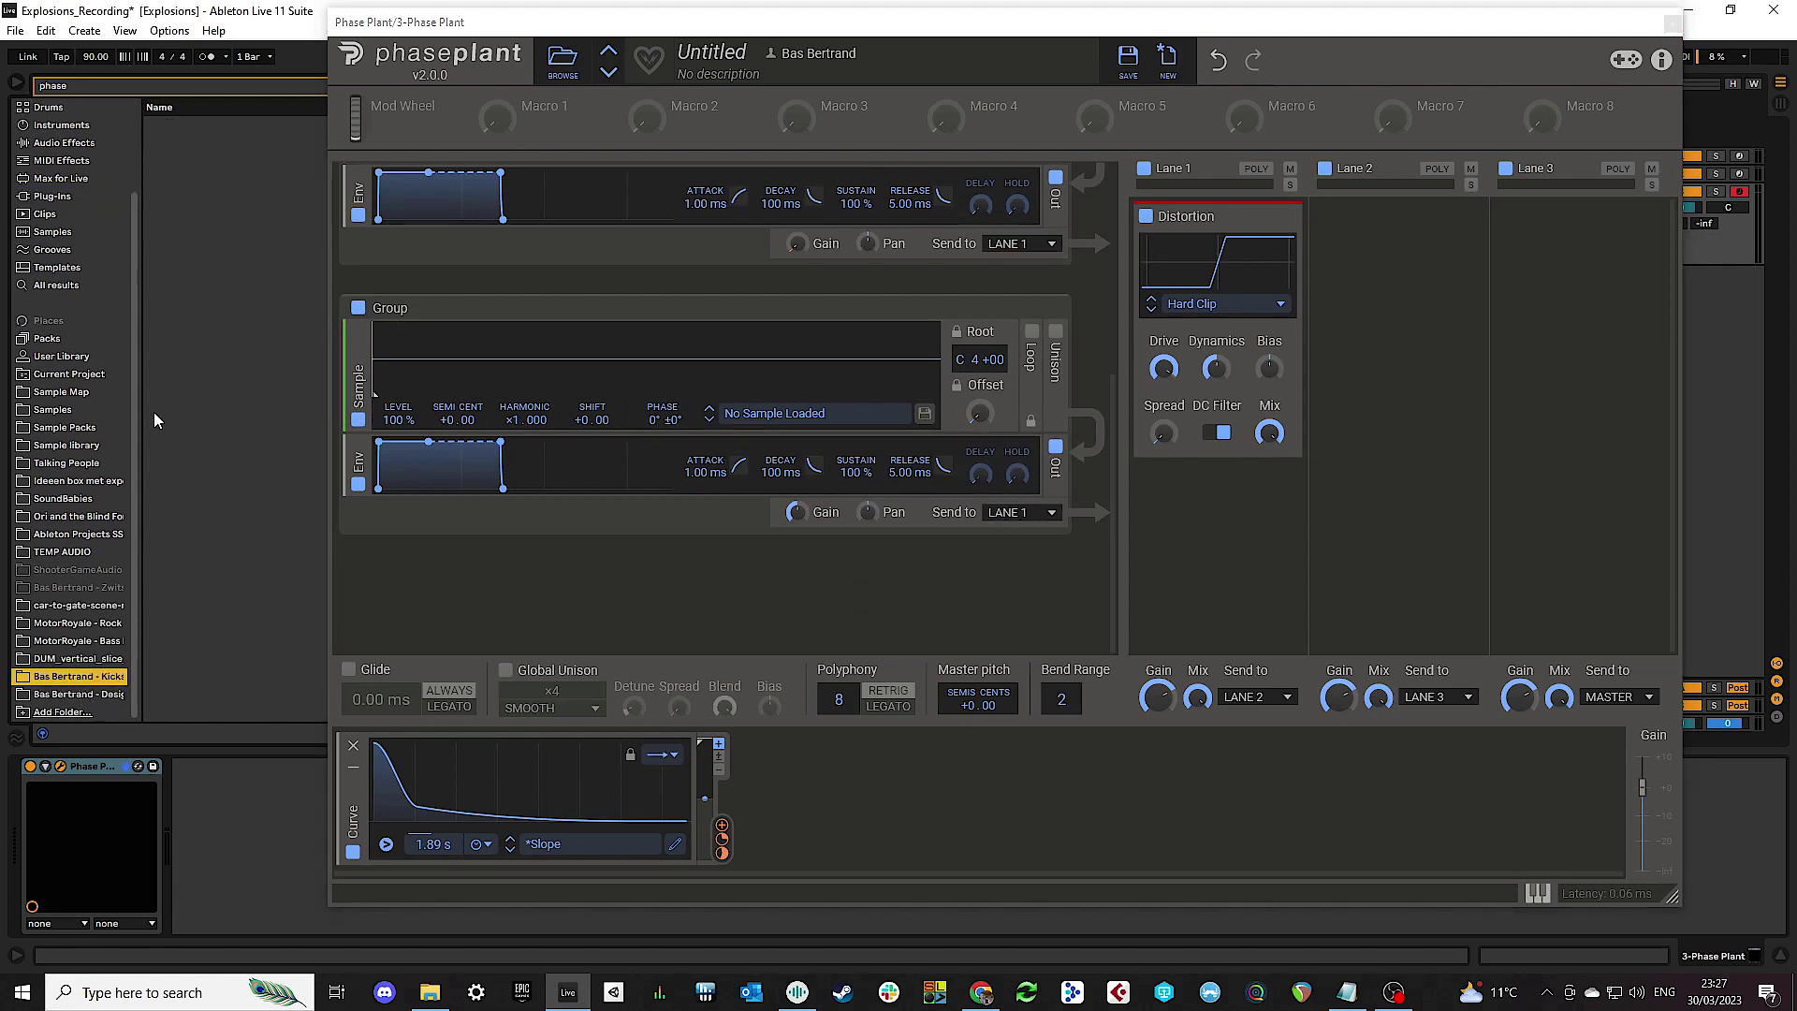
pyautogui.click(127, 85)
pyautogui.press('BackSpace')
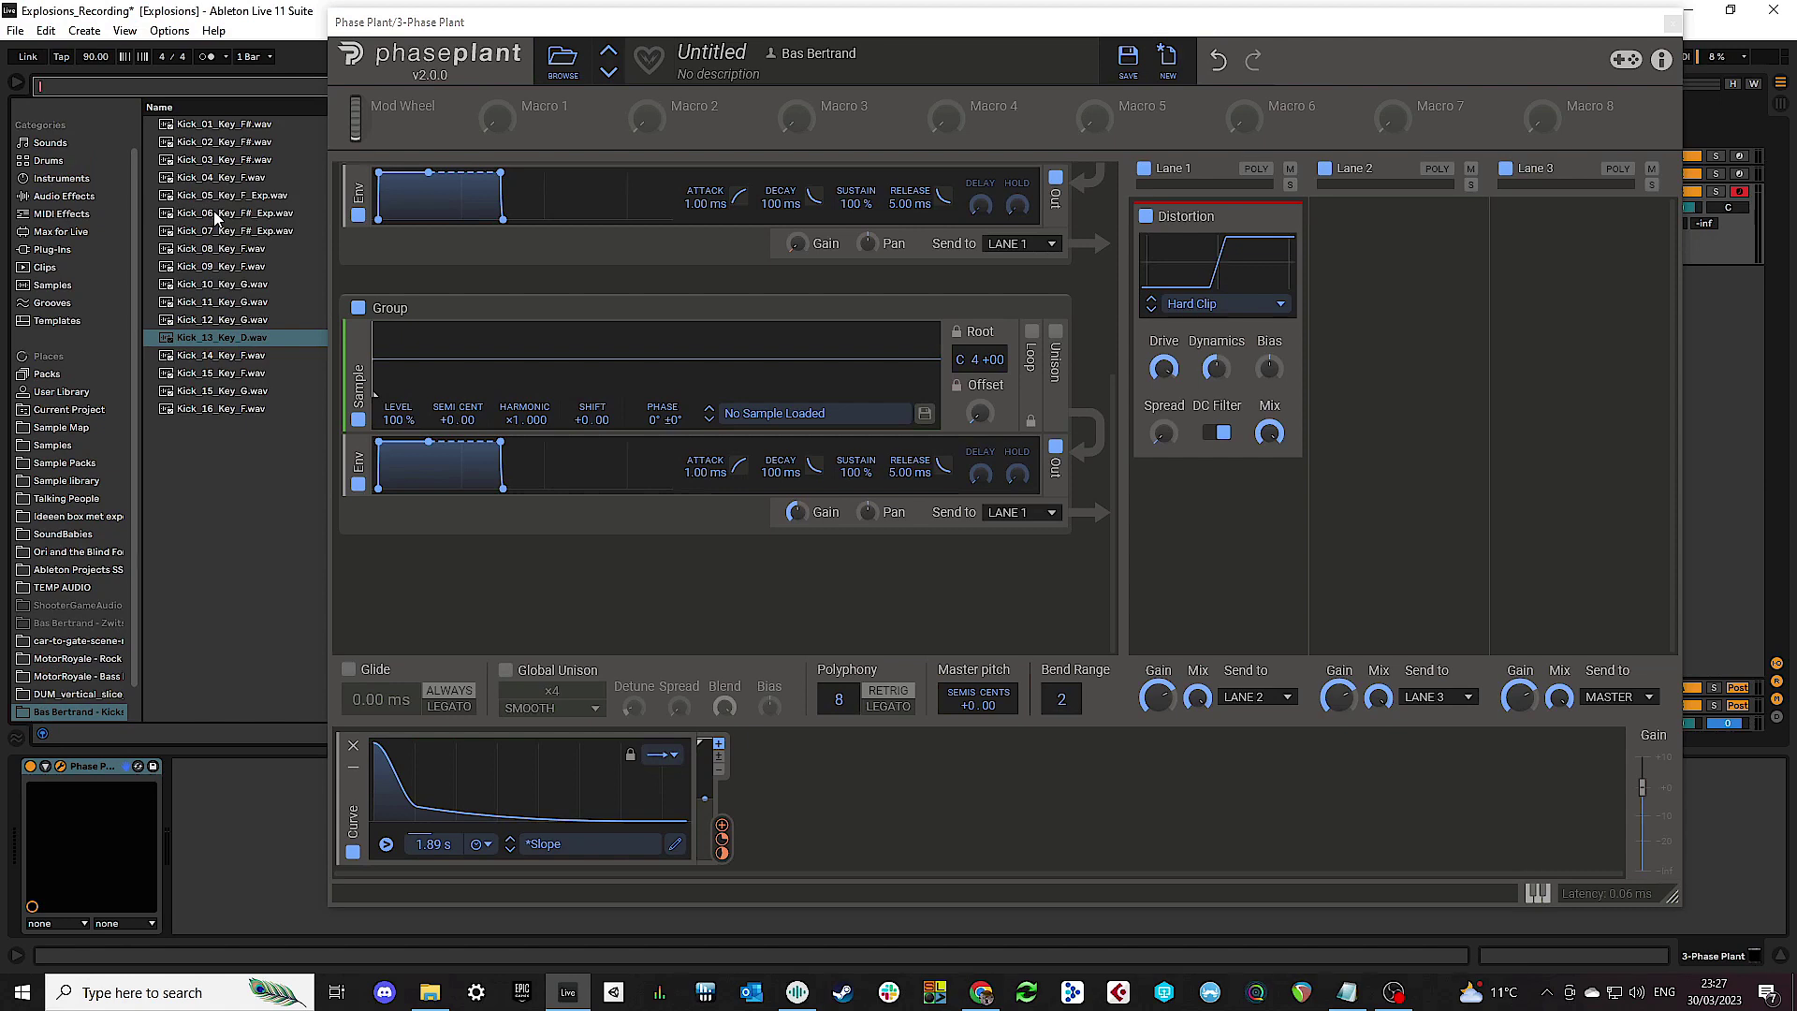
pyautogui.click(241, 343)
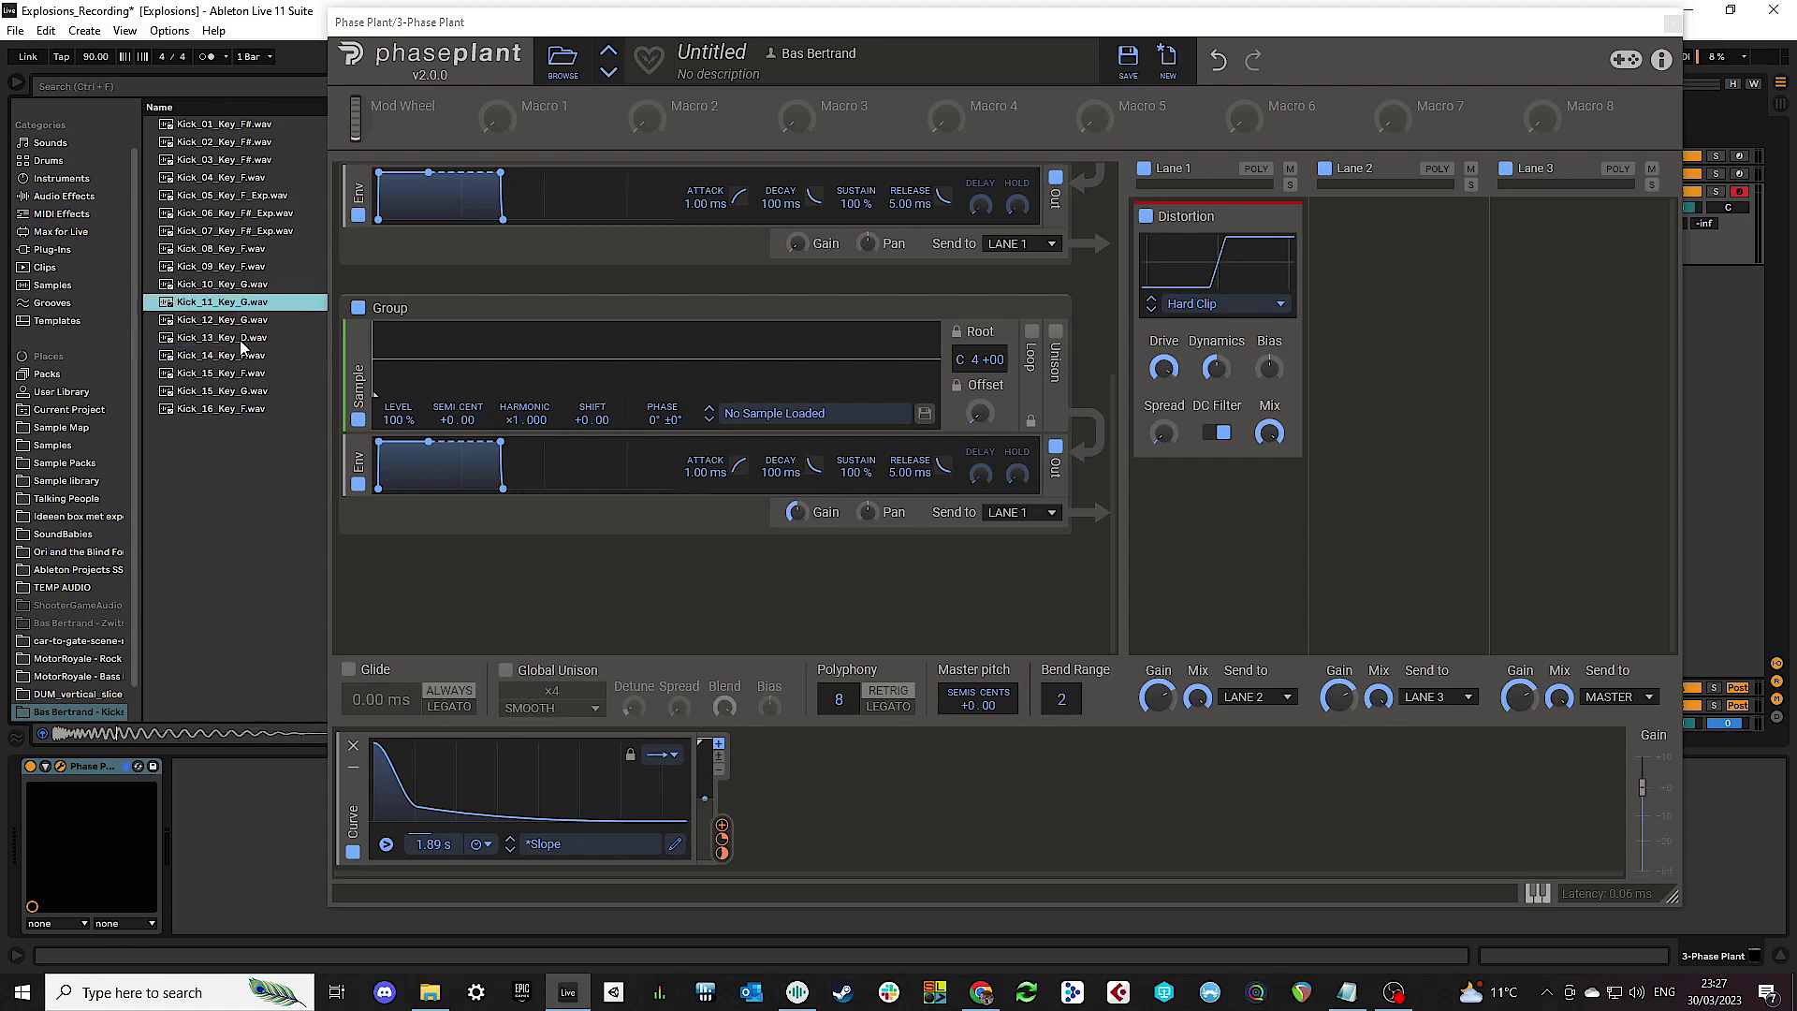
pyautogui.moveTo(210, 339); pyautogui.dragTo(522, 373)
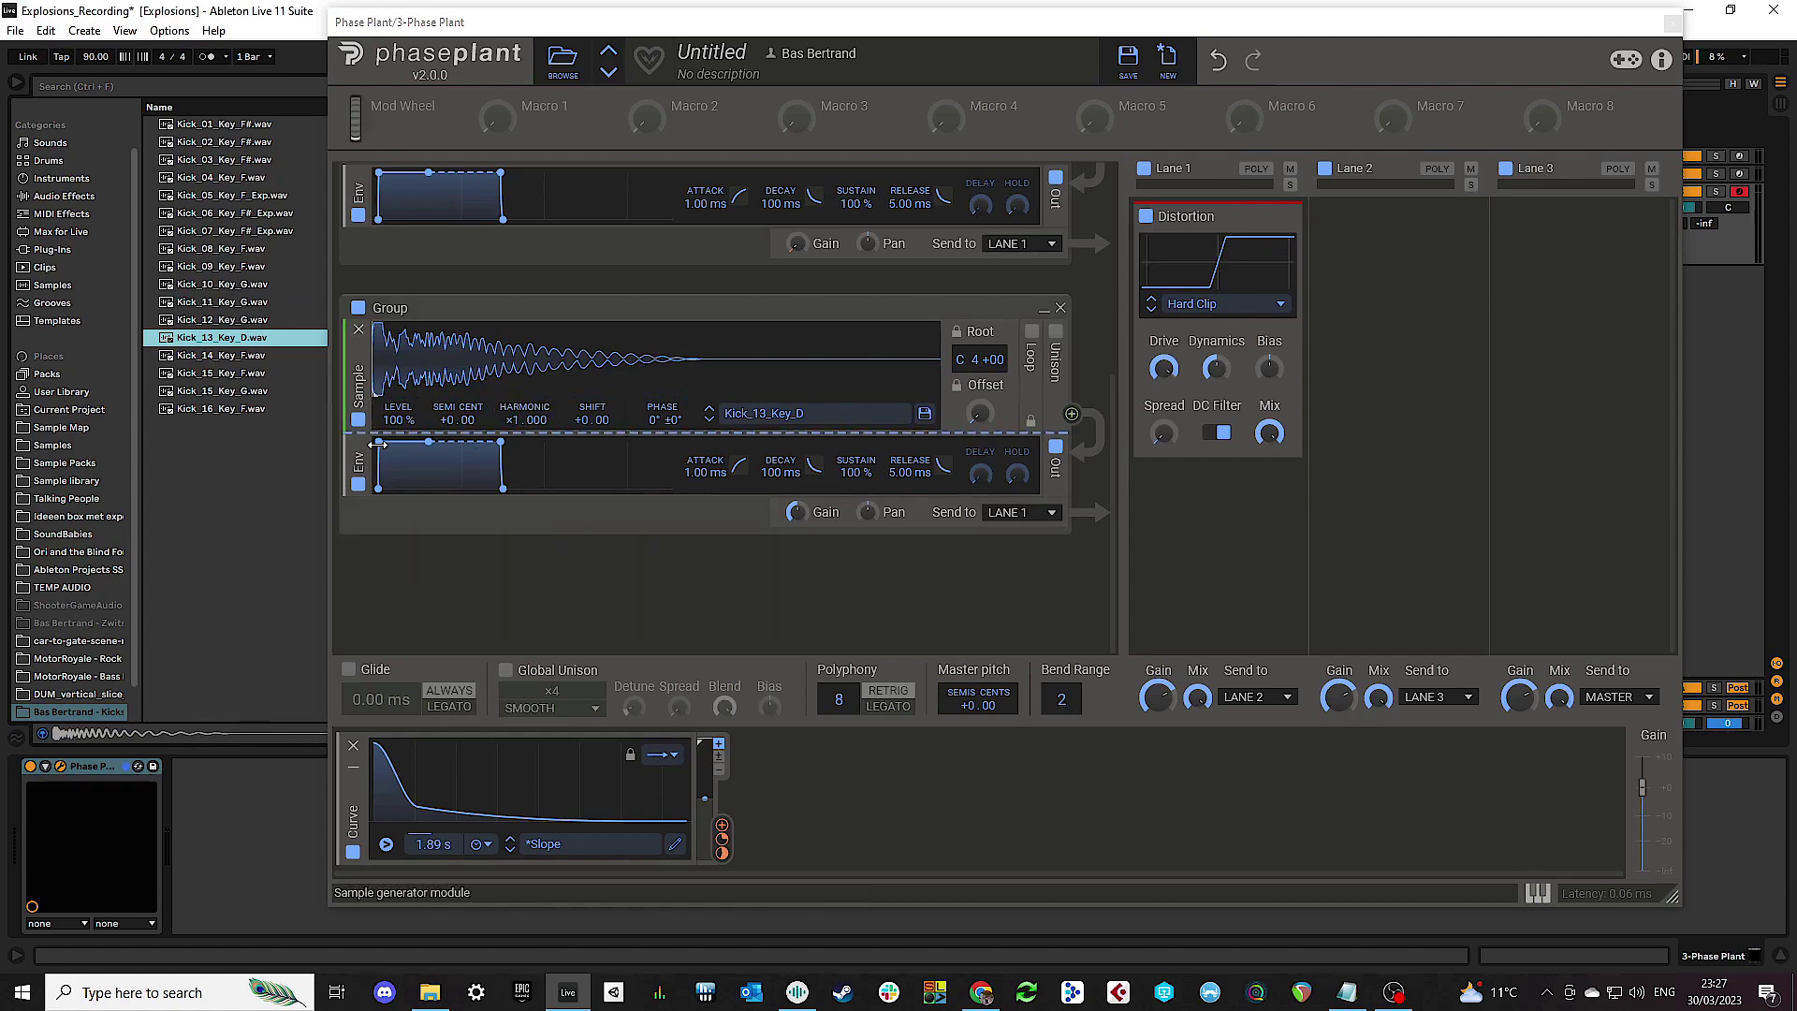
# Step: Send the kick sampler to Lane 2 with gain about -3 dB, then close Phase Plant
pyautogui.moveTo(810, 522); pyautogui.dragTo(810, 547)
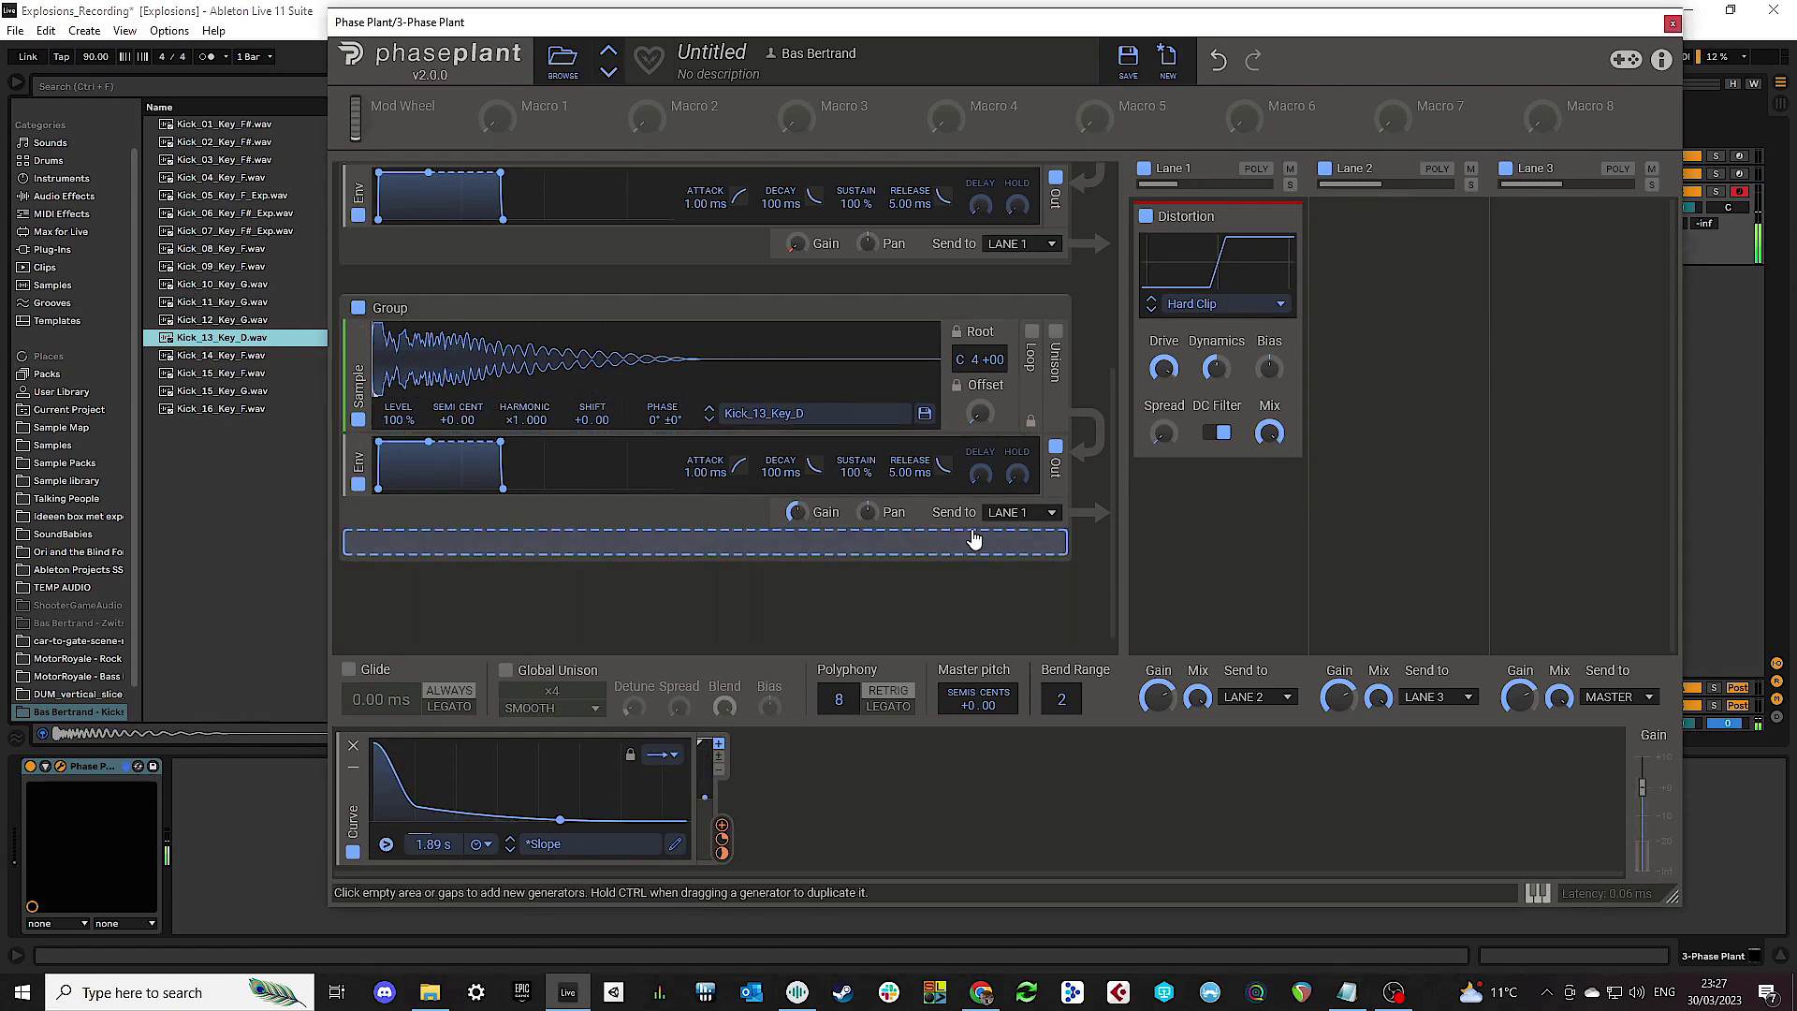
pyautogui.click(1023, 517)
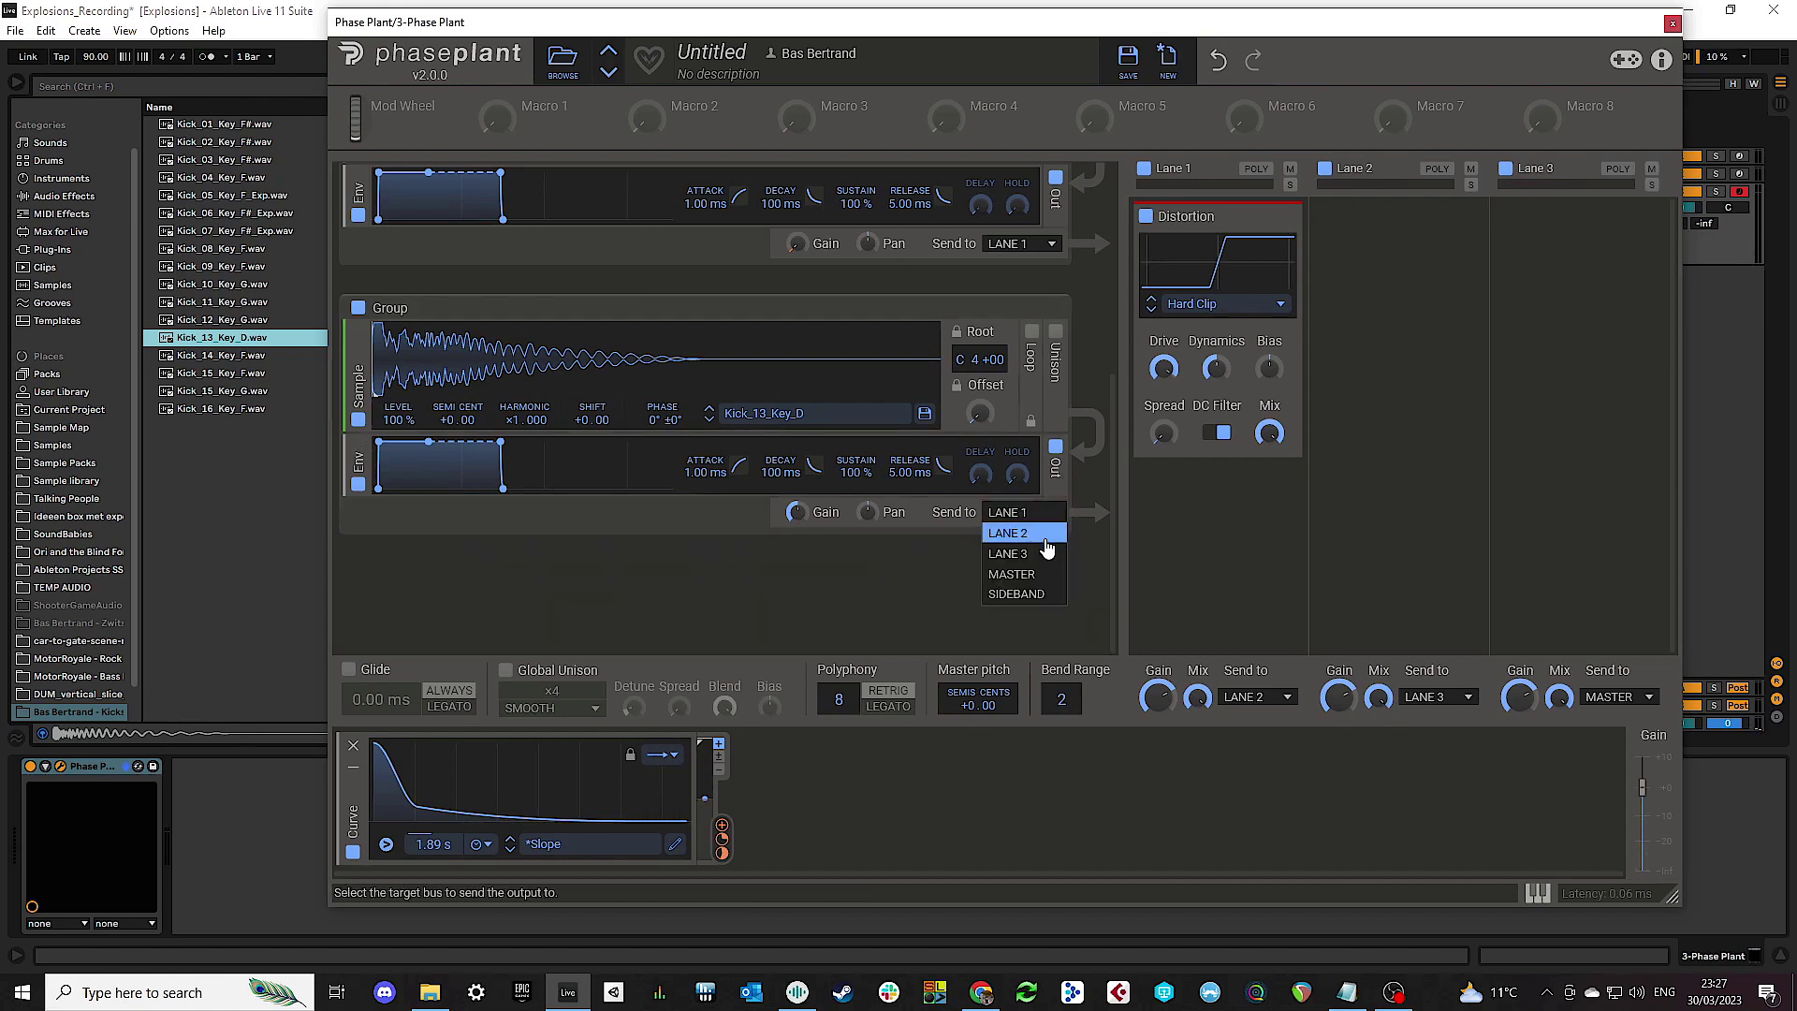
pyautogui.click(1020, 549)
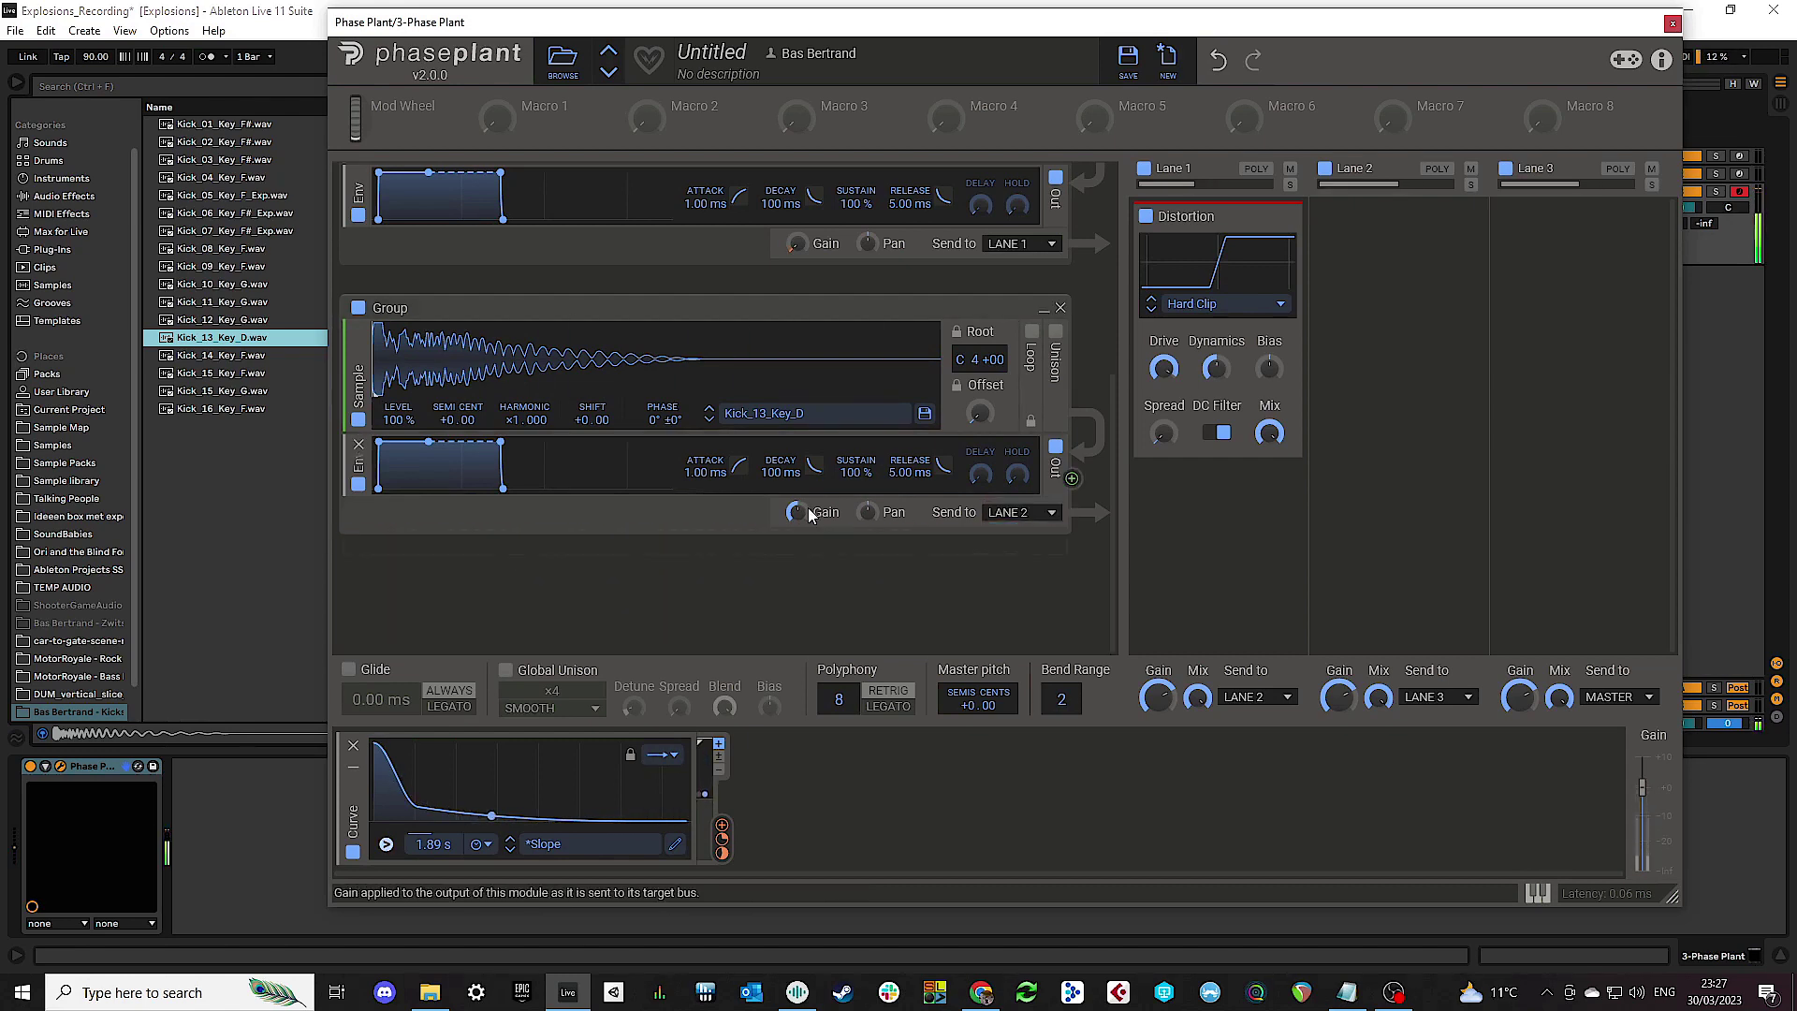
pyautogui.moveTo(797, 512); pyautogui.dragTo(796, 512)
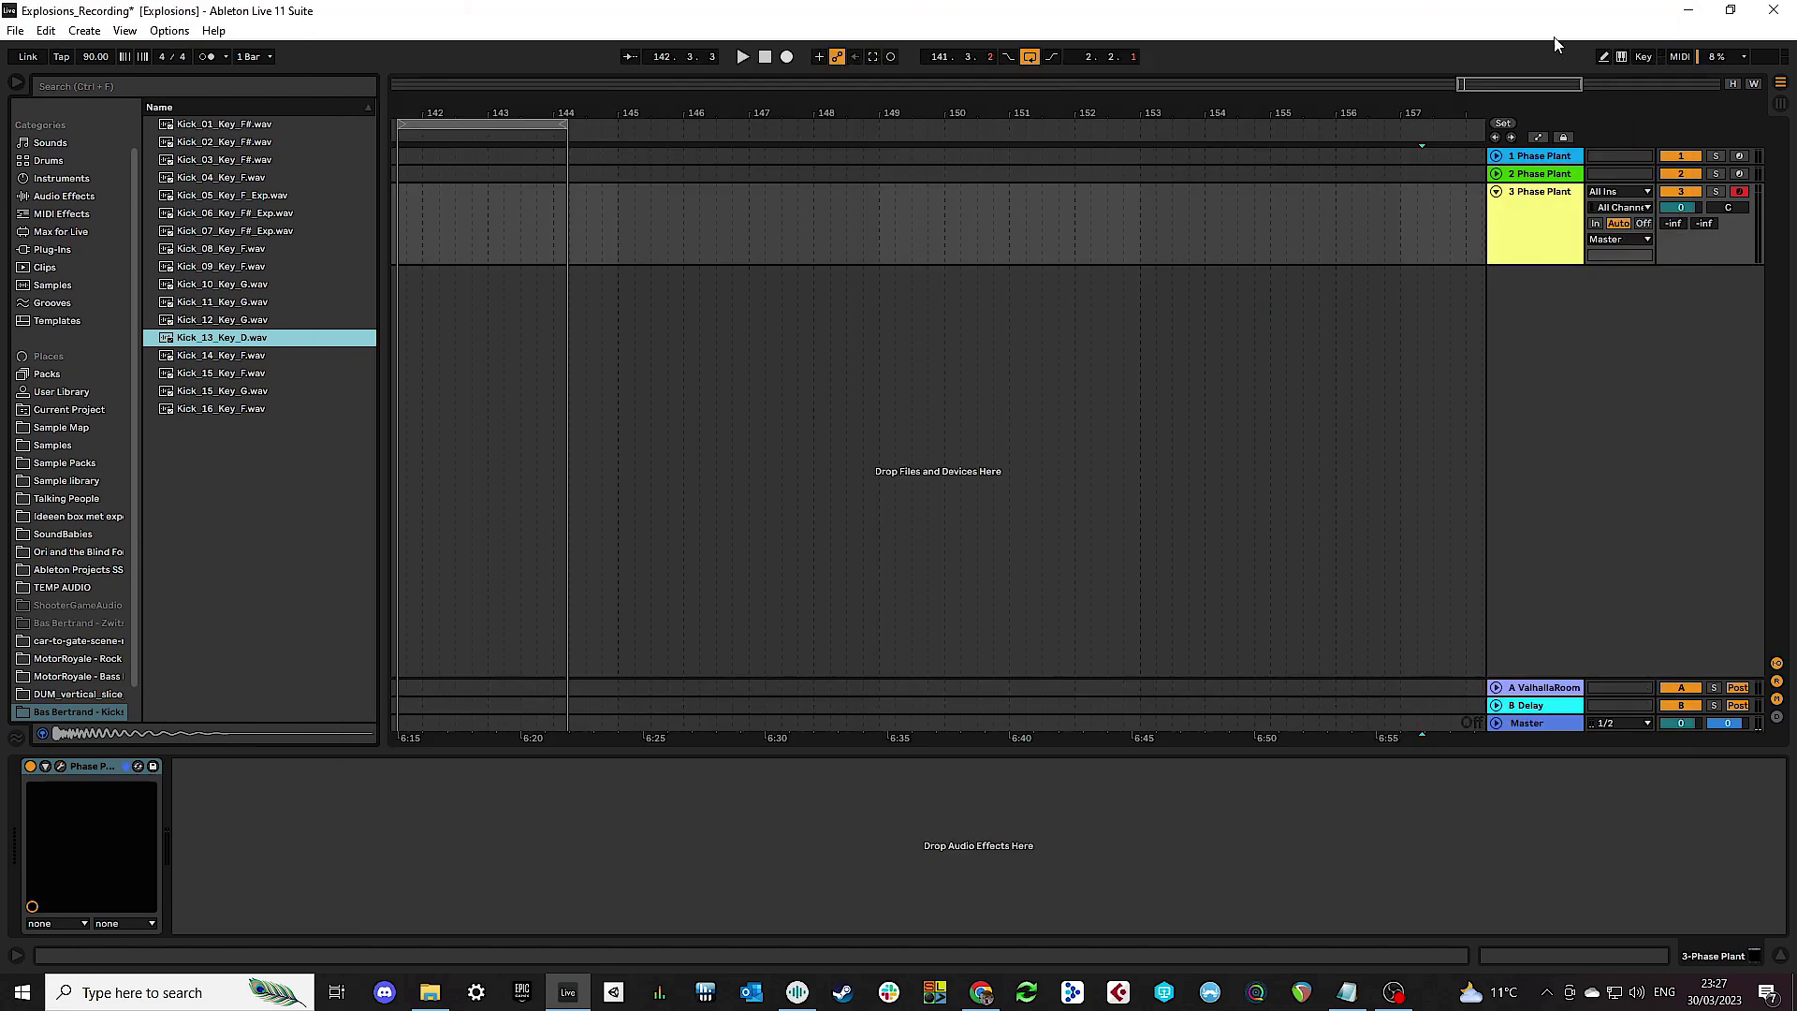
pyautogui.click(1672, 22)
# Step: Search 'reve' in the browser and drop Forest Floor after Phase Plant on track 3
pyautogui.click(56, 85)
pyautogui.write('reverb')
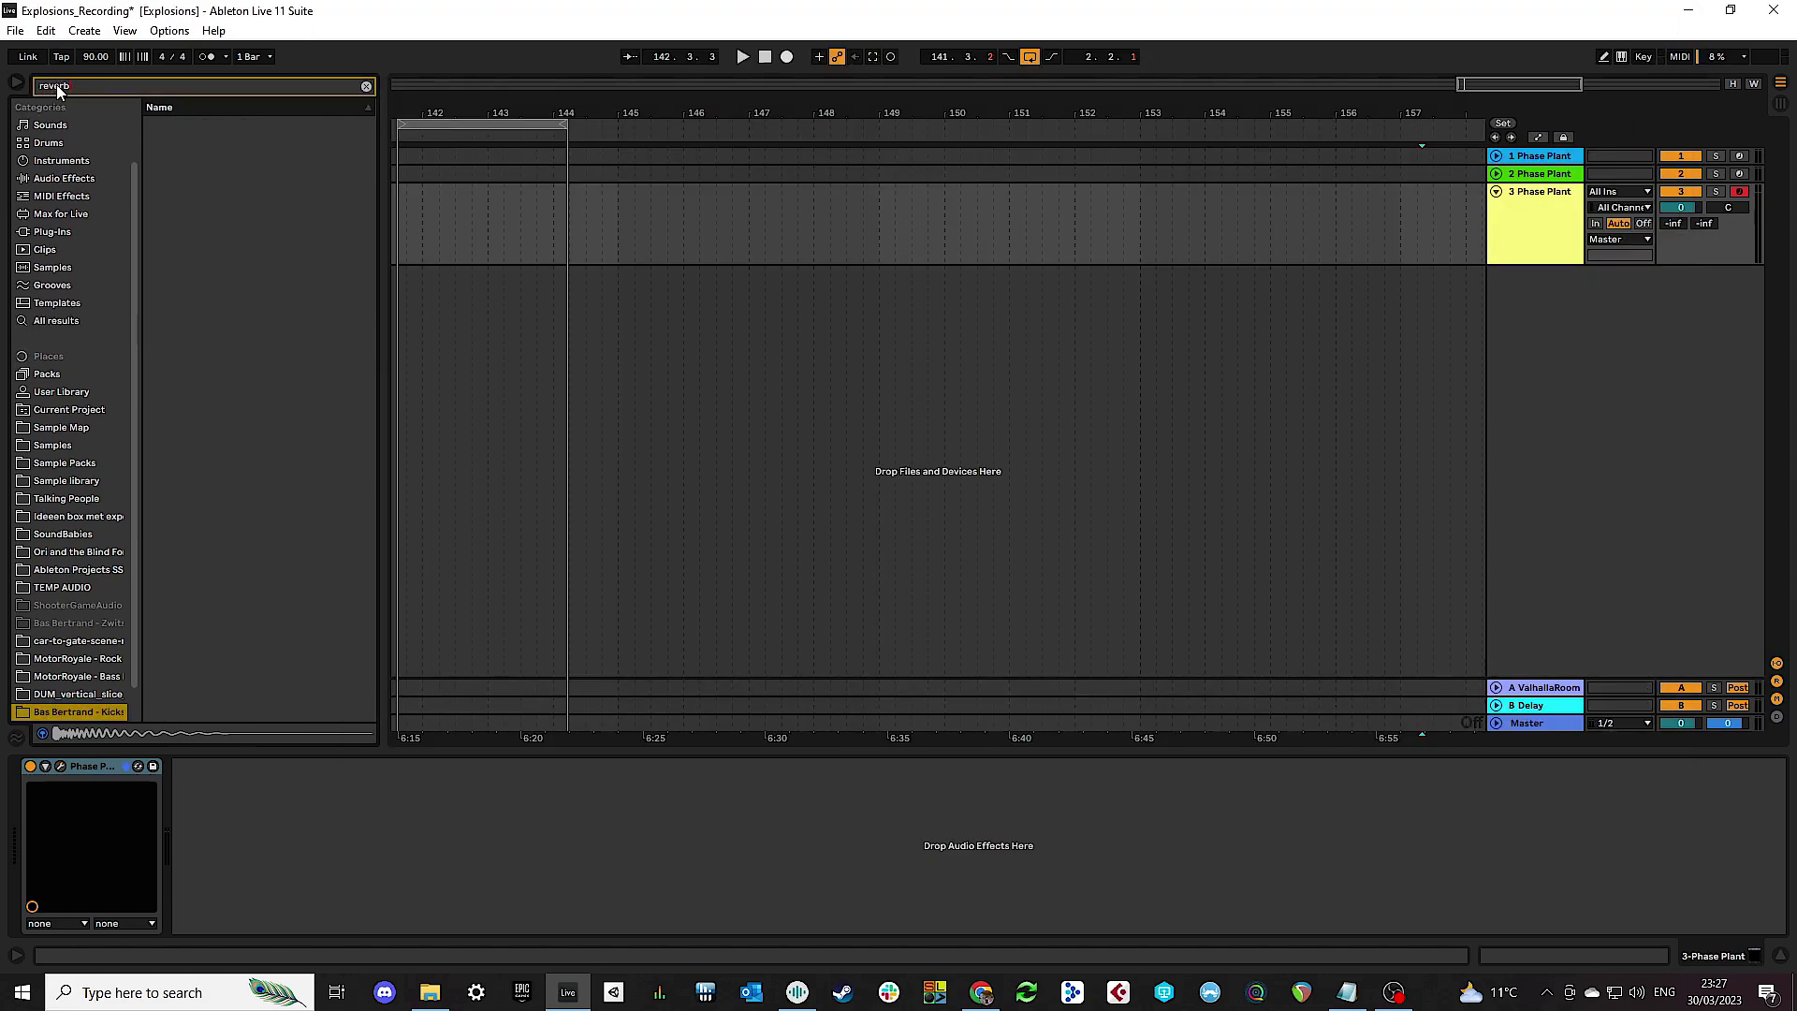
pyautogui.click(64, 178)
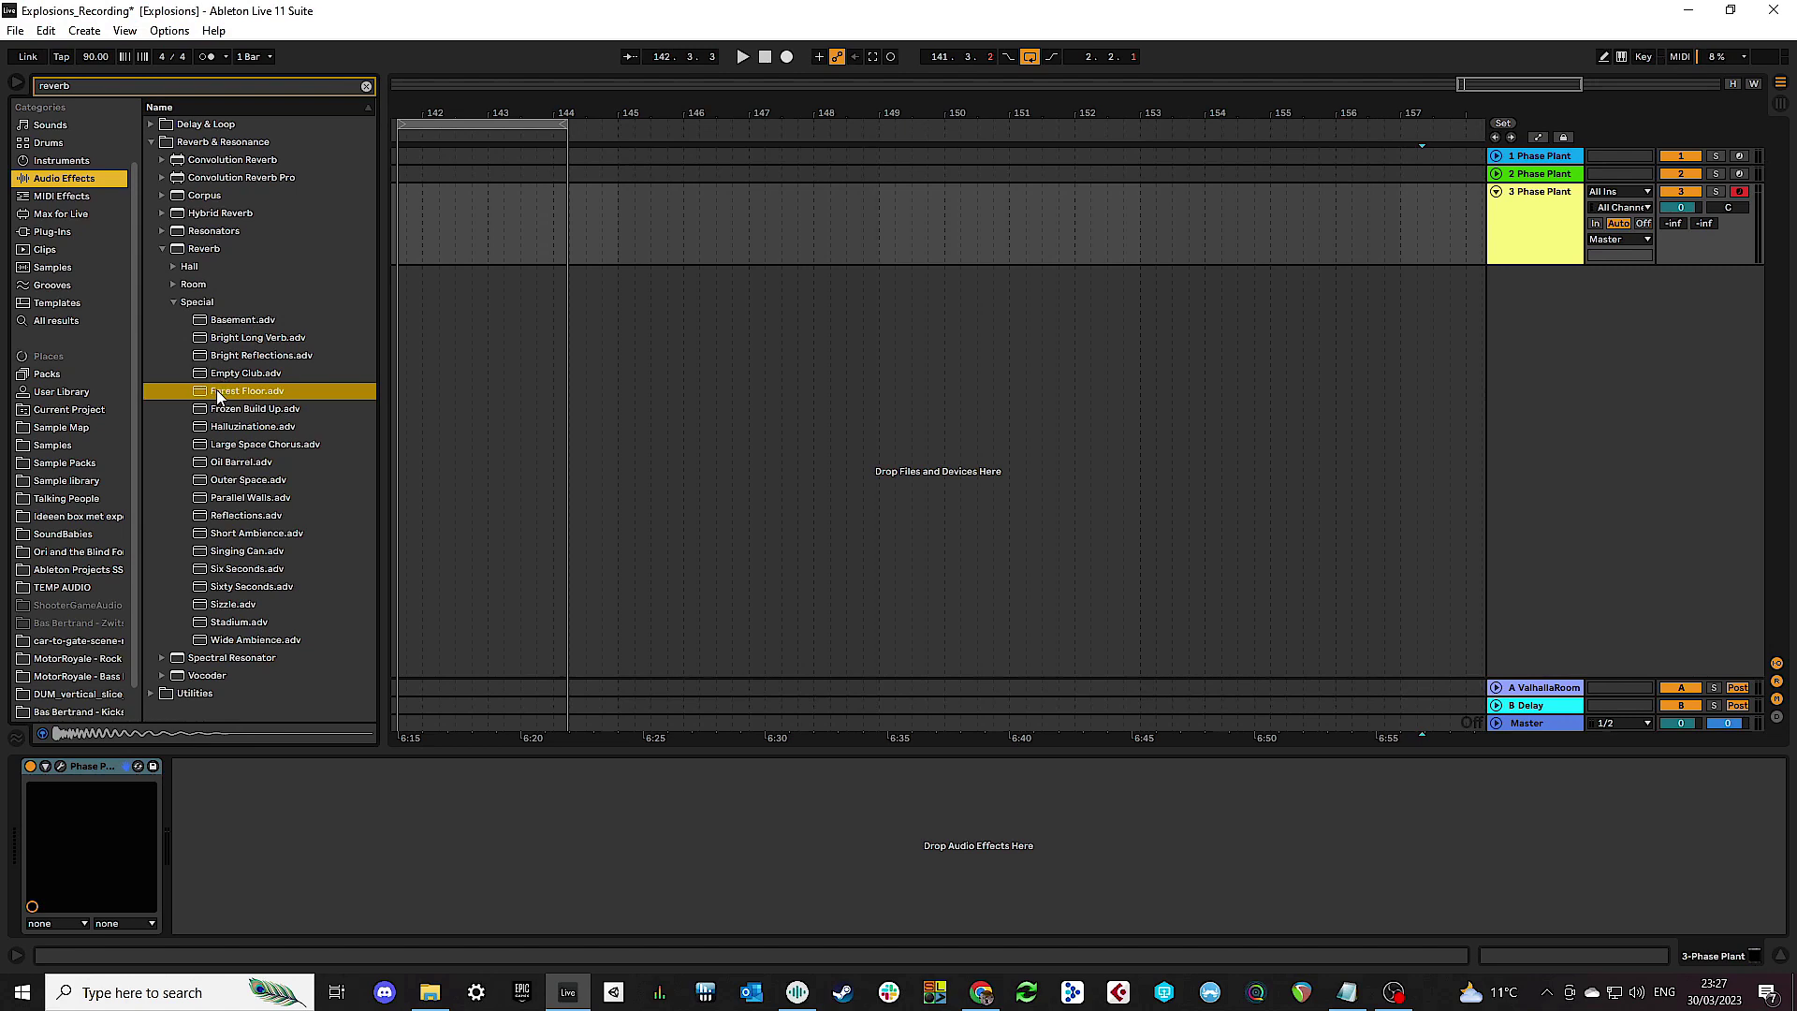
pyautogui.moveTo(223, 393); pyautogui.dragTo(198, 814)
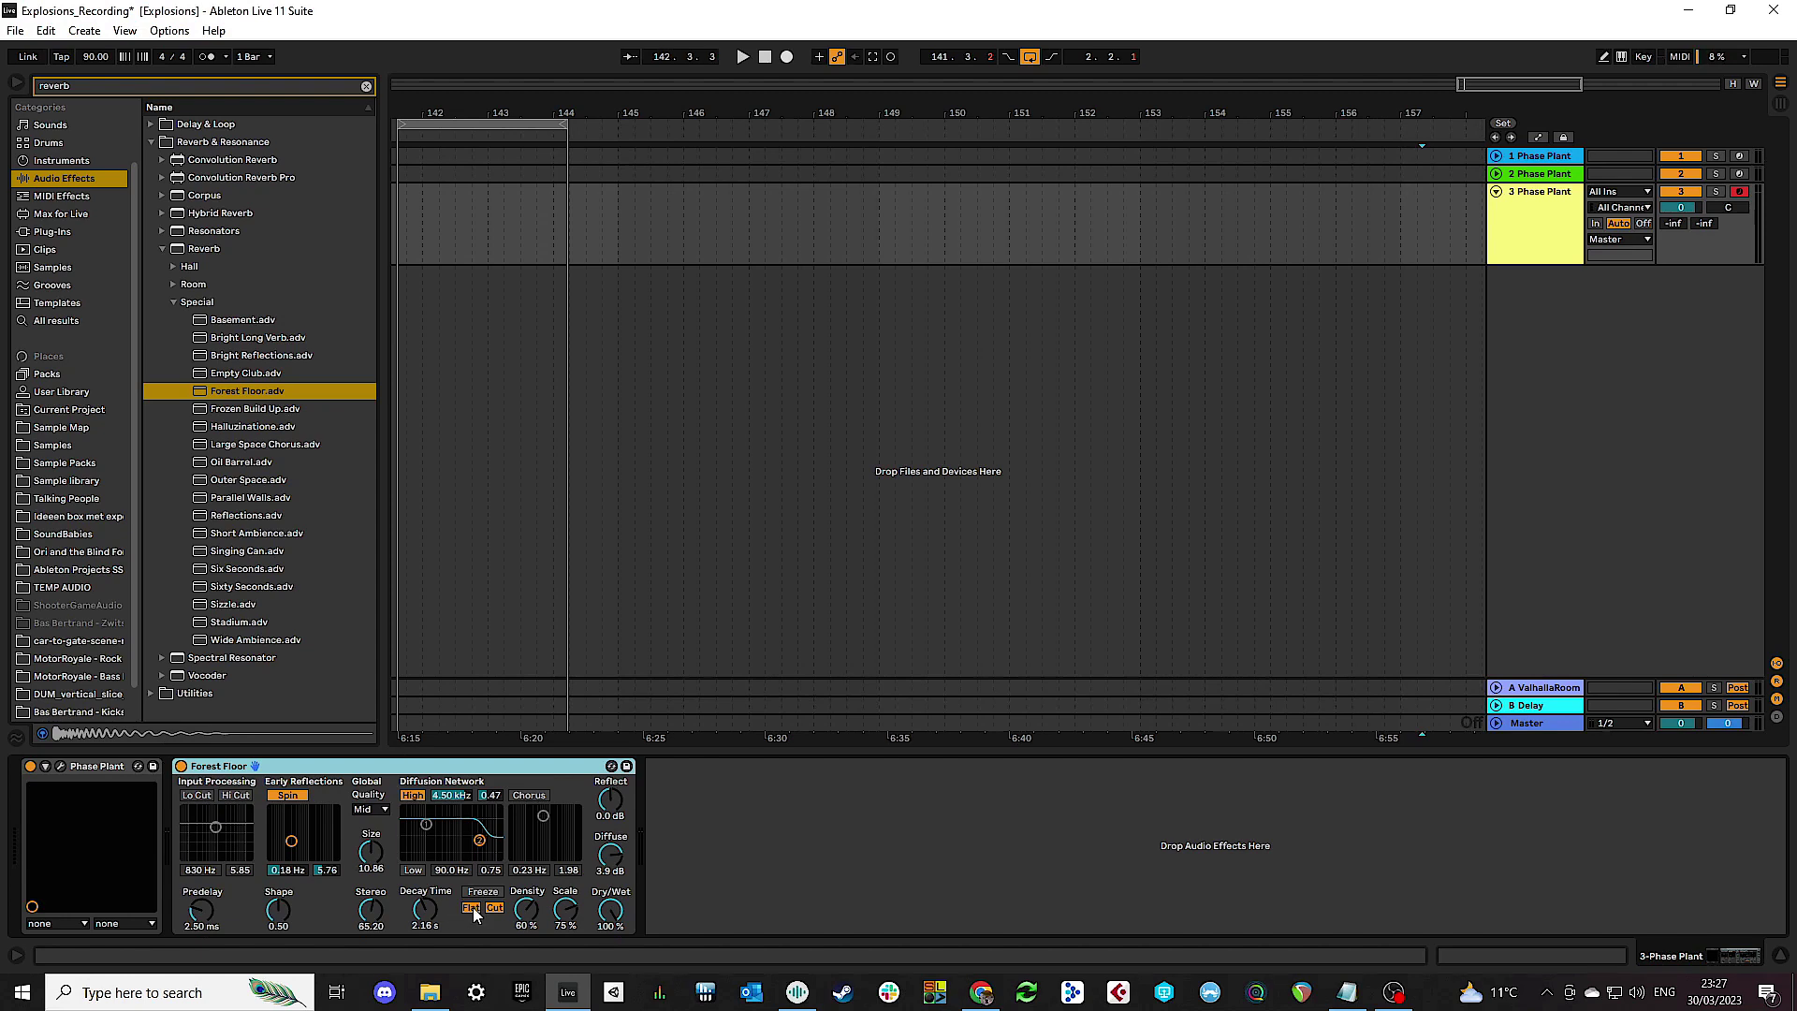
# Step: Lower Forest Floor's mix to 52% and shorten its decay to 1.68 s
pyautogui.moveTo(614, 920); pyautogui.dragTo(611, 875)
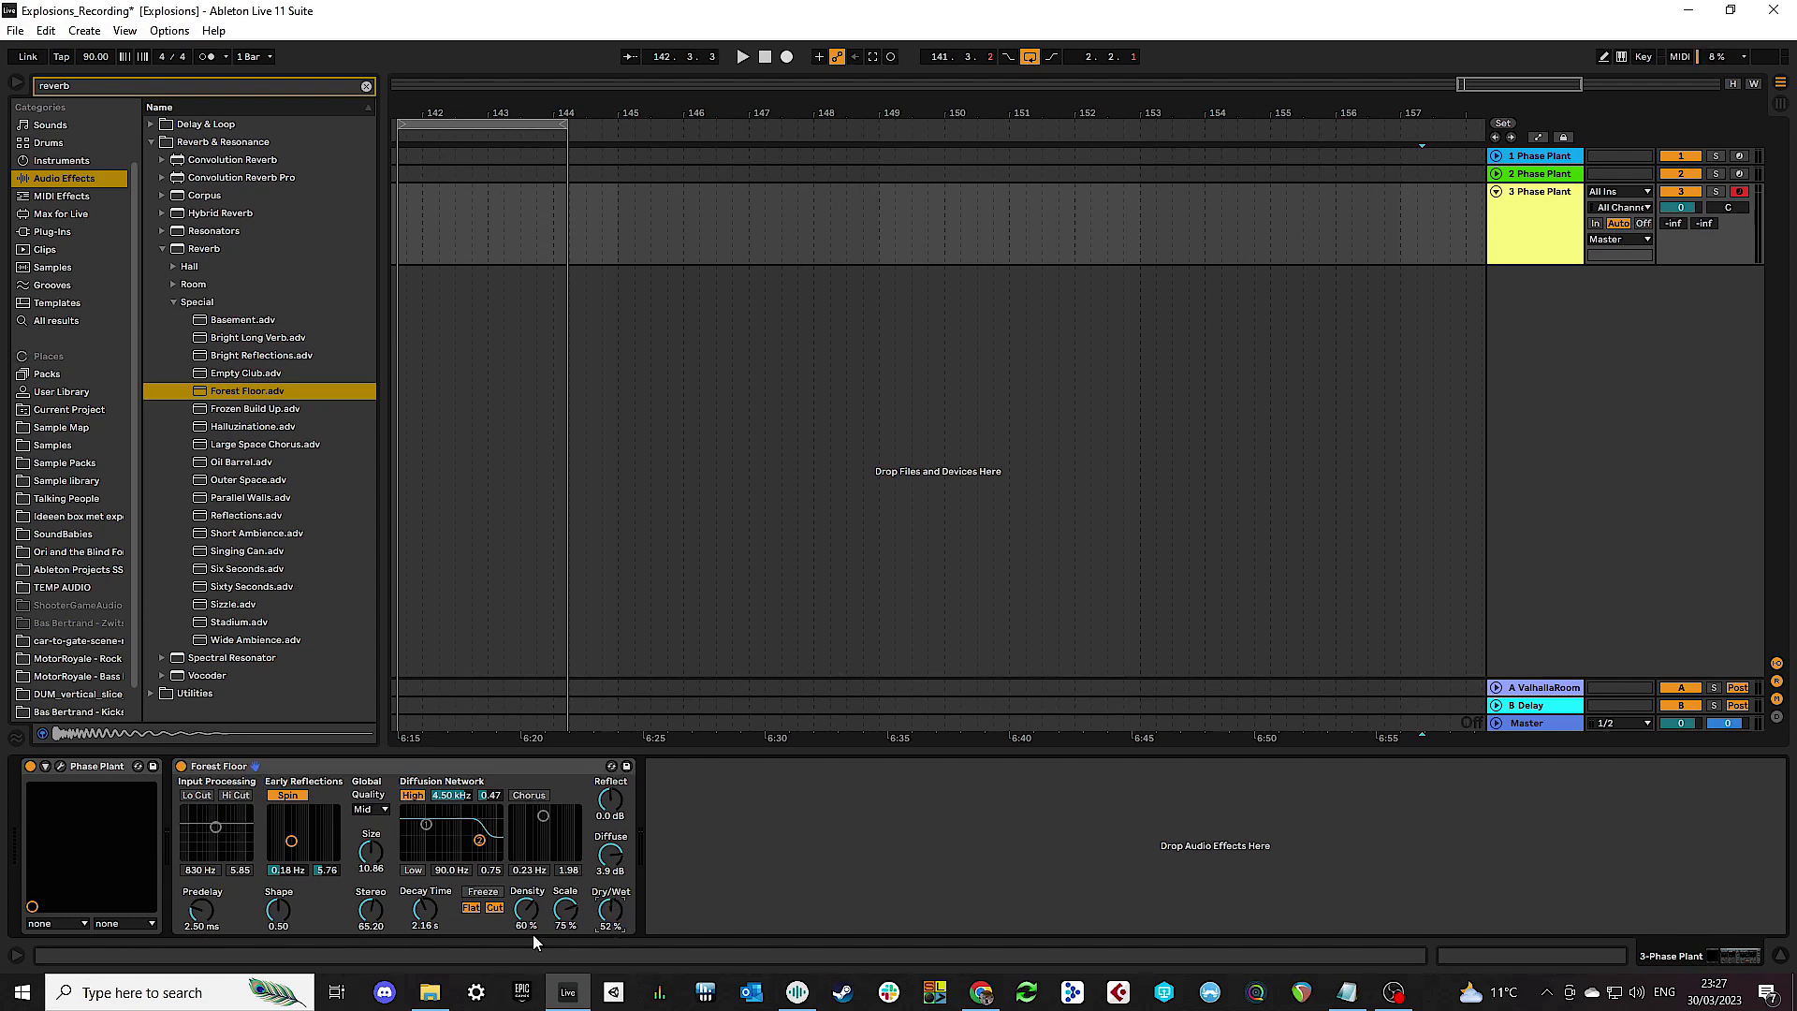
pyautogui.moveTo(424, 909); pyautogui.dragTo(423, 929)
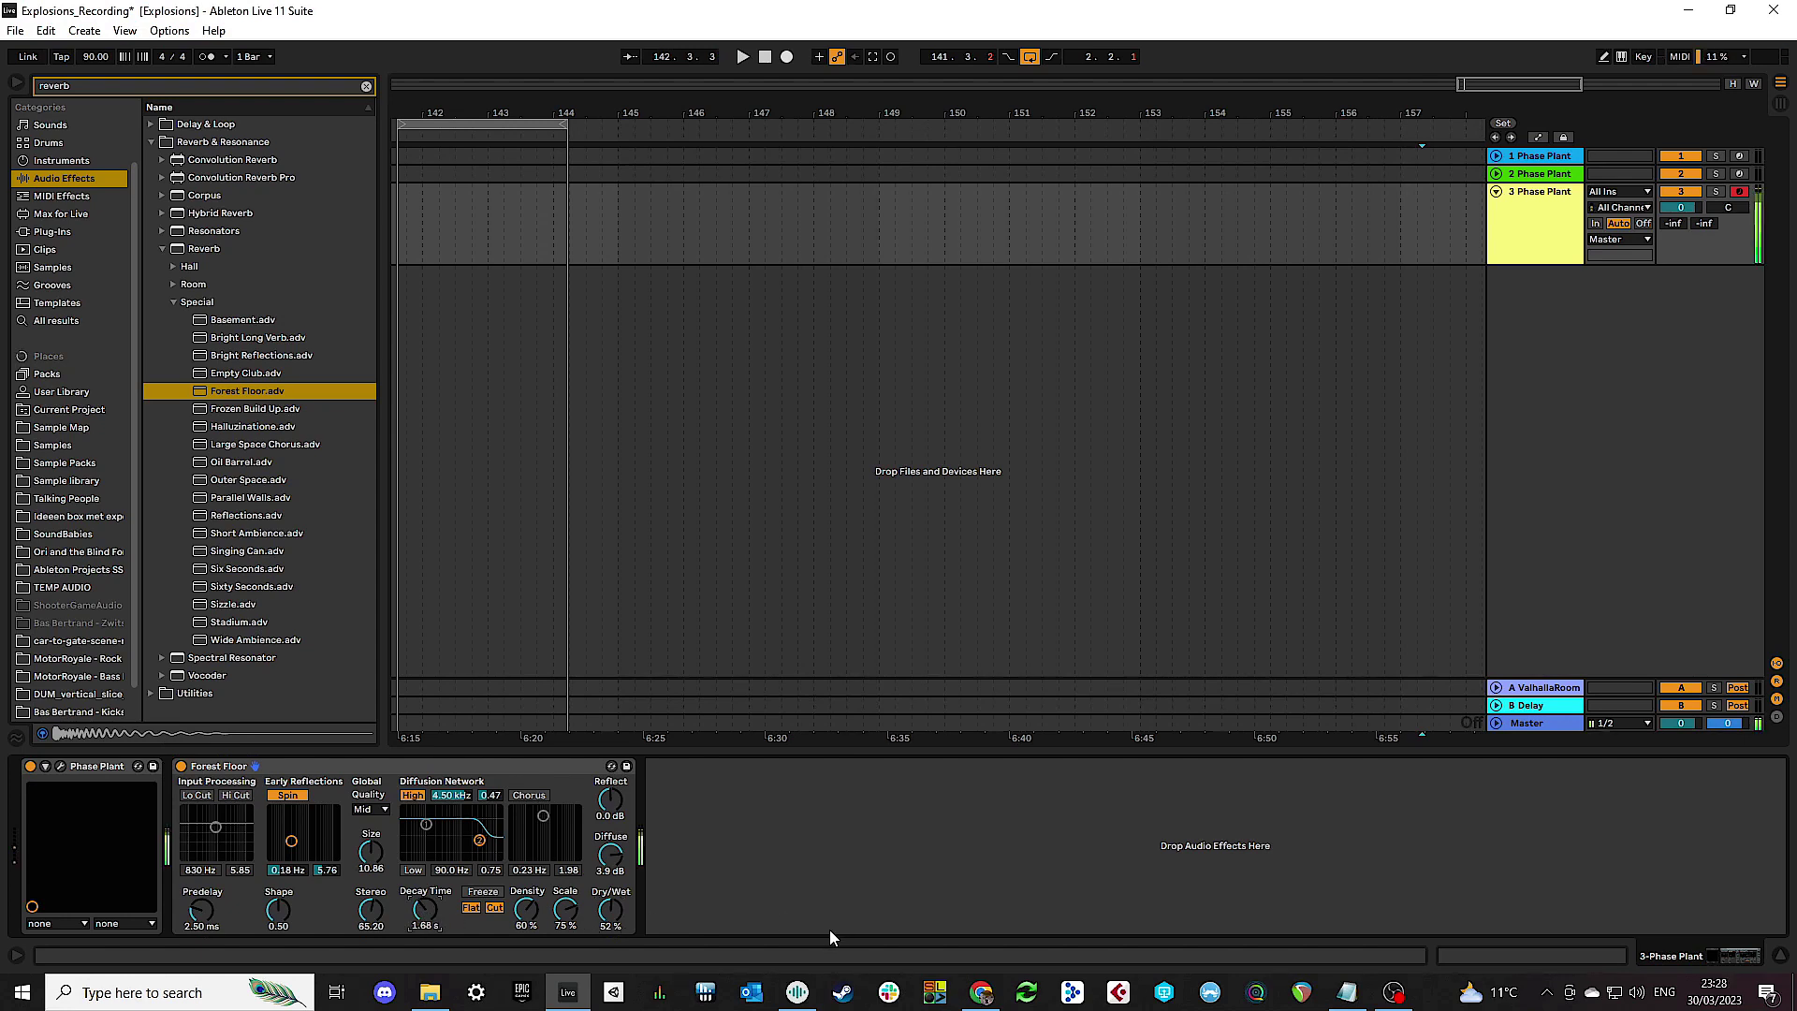
pyautogui.click(58, 85)
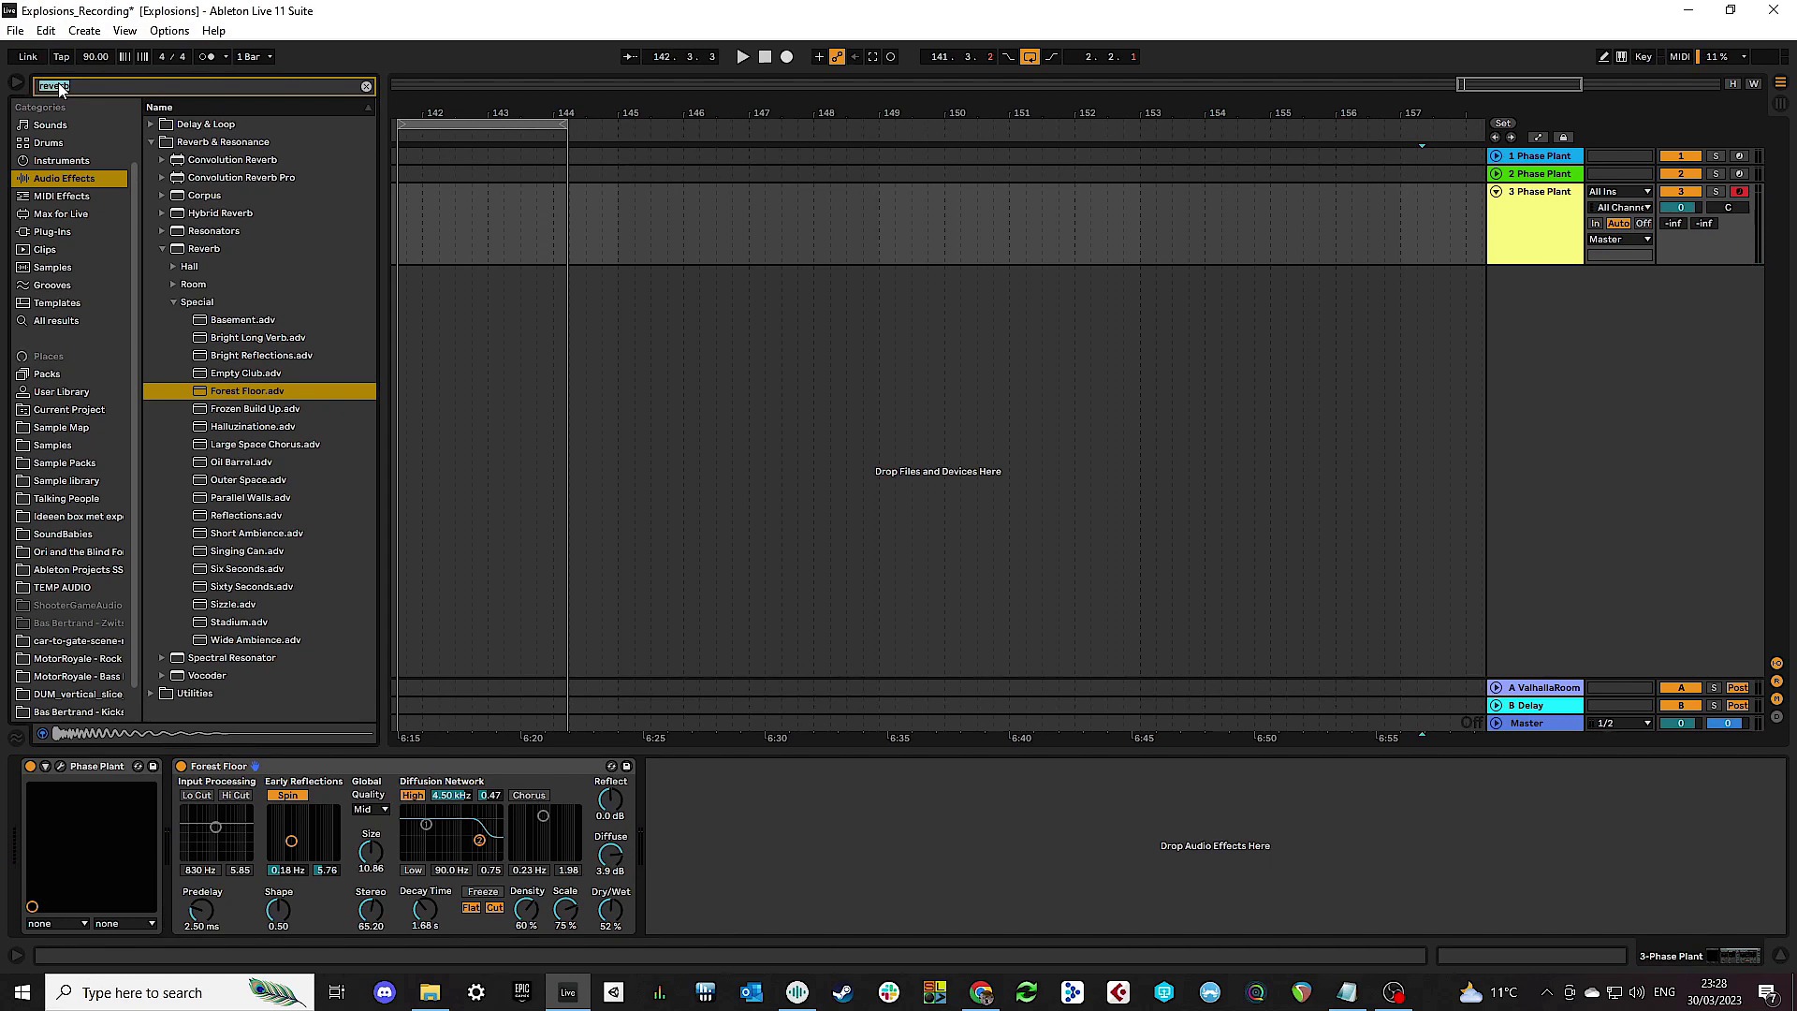
# Step: Search 'snap' and drop Kilohearts Snap Heap into the Phase Plant track's device chain
pyautogui.write('snap')
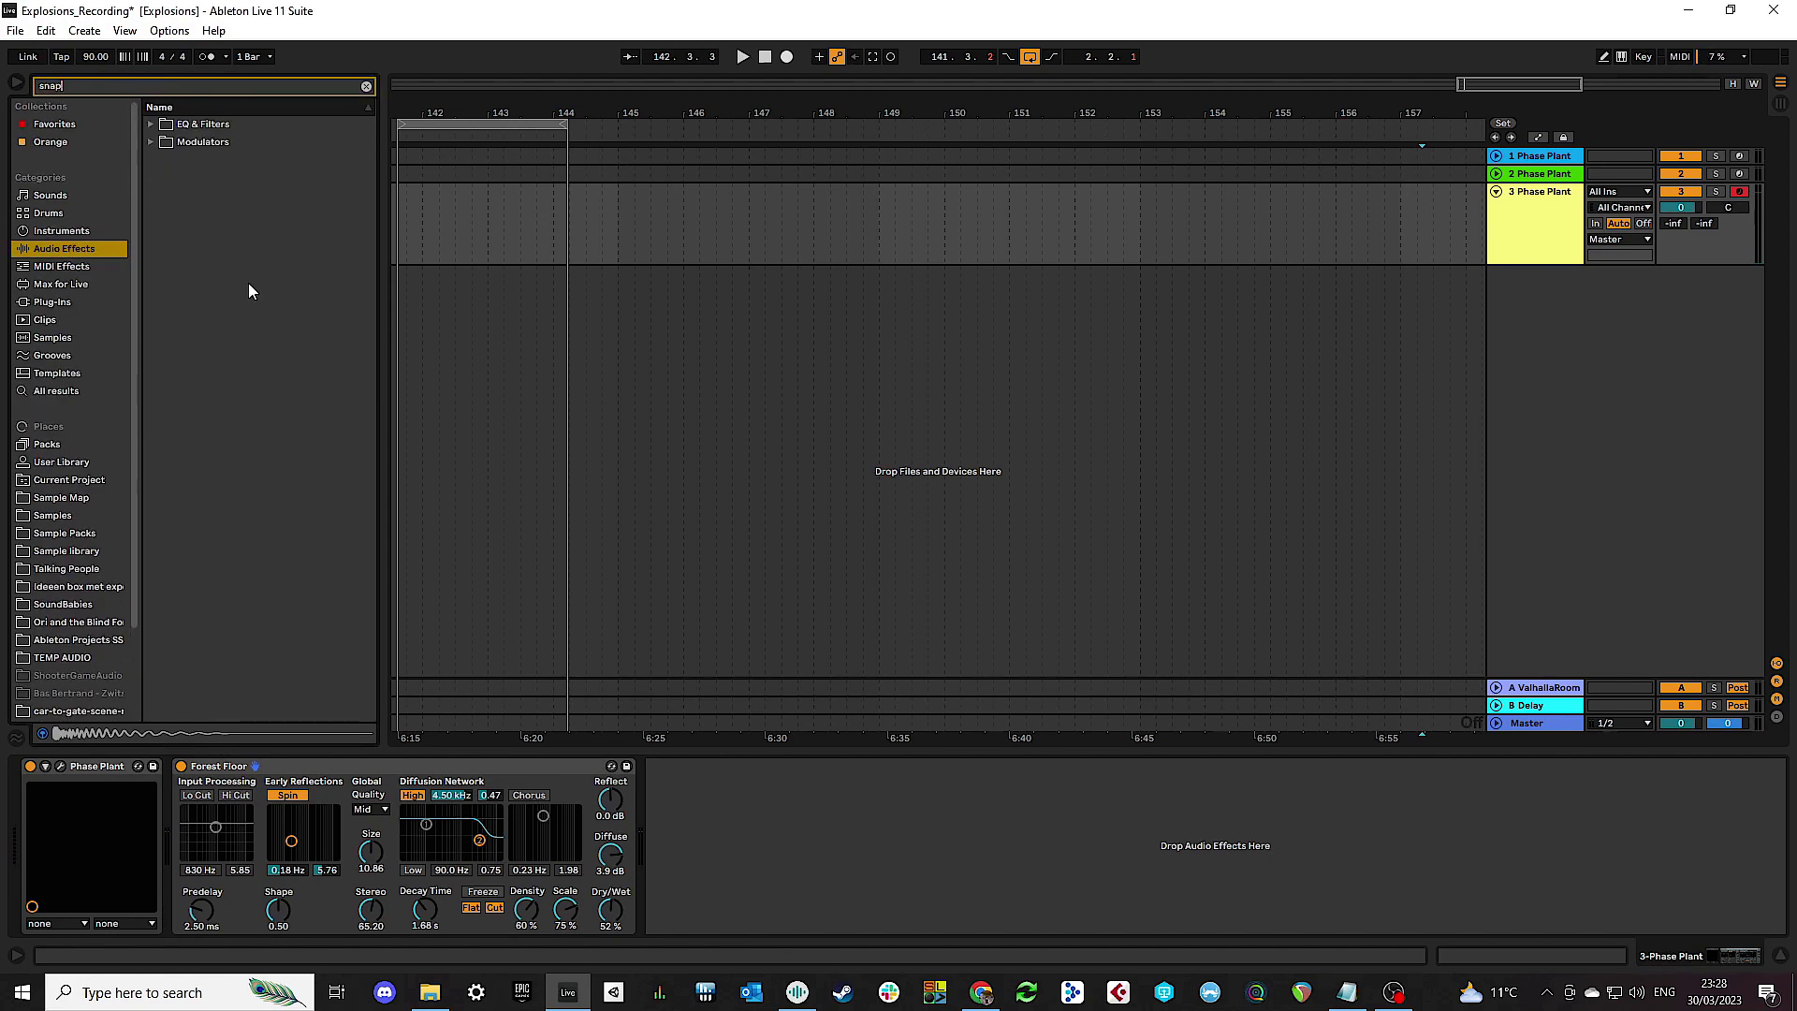
pyautogui.click(52, 304)
pyautogui.moveTo(230, 157)
pyautogui.mouseDown()
pyautogui.moveTo(379, 270)
pyautogui.moveTo(713, 803)
pyautogui.mouseUp()
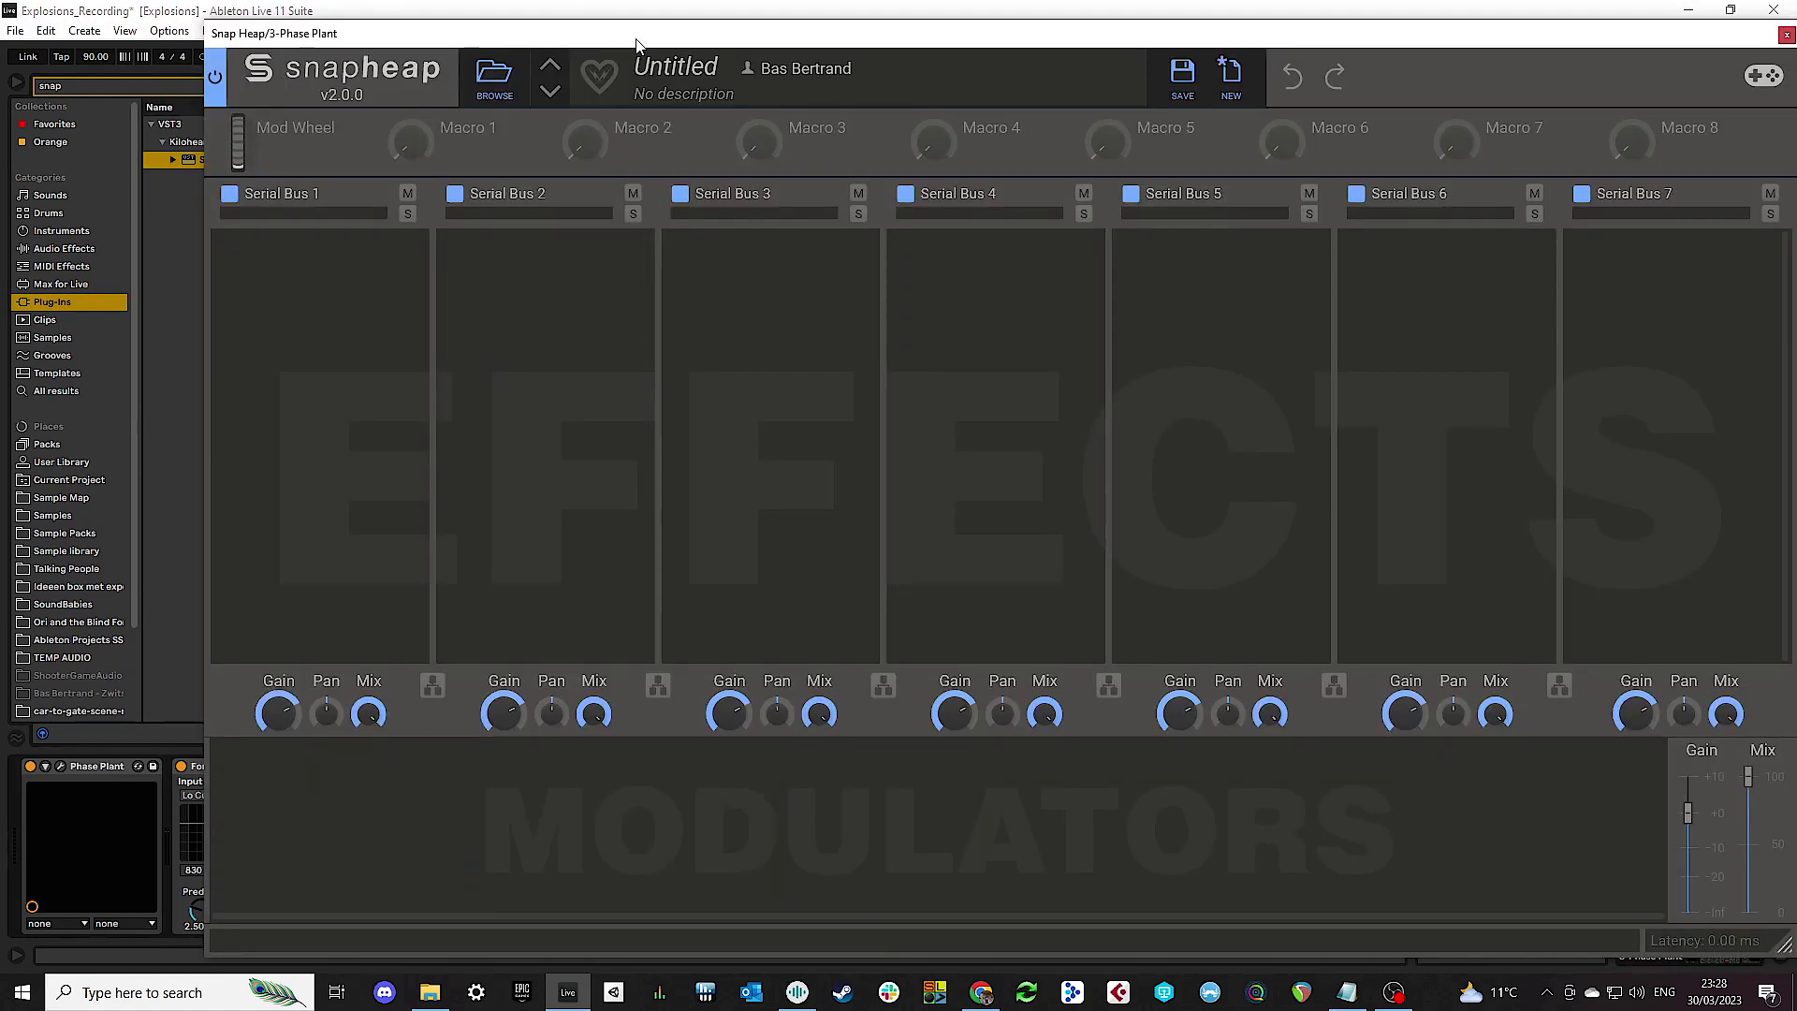
pyautogui.moveTo(636, 44); pyautogui.dragTo(501, 33)
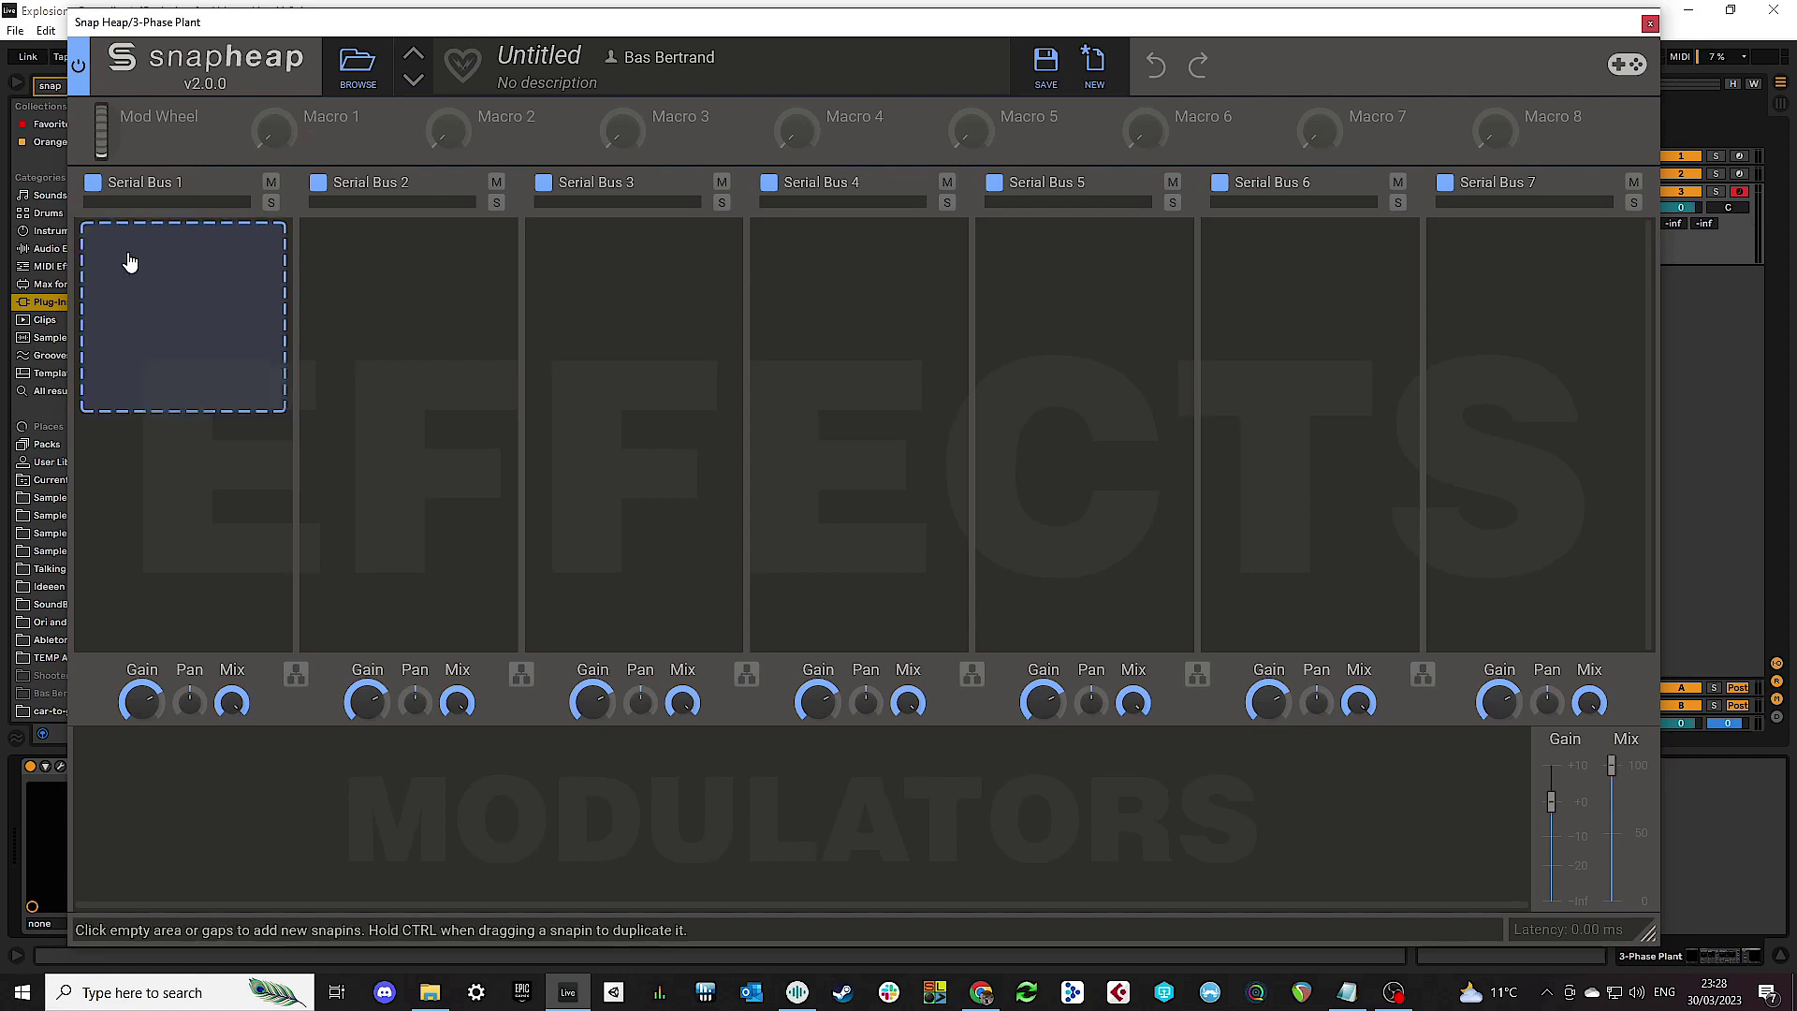
pyautogui.click(129, 256)
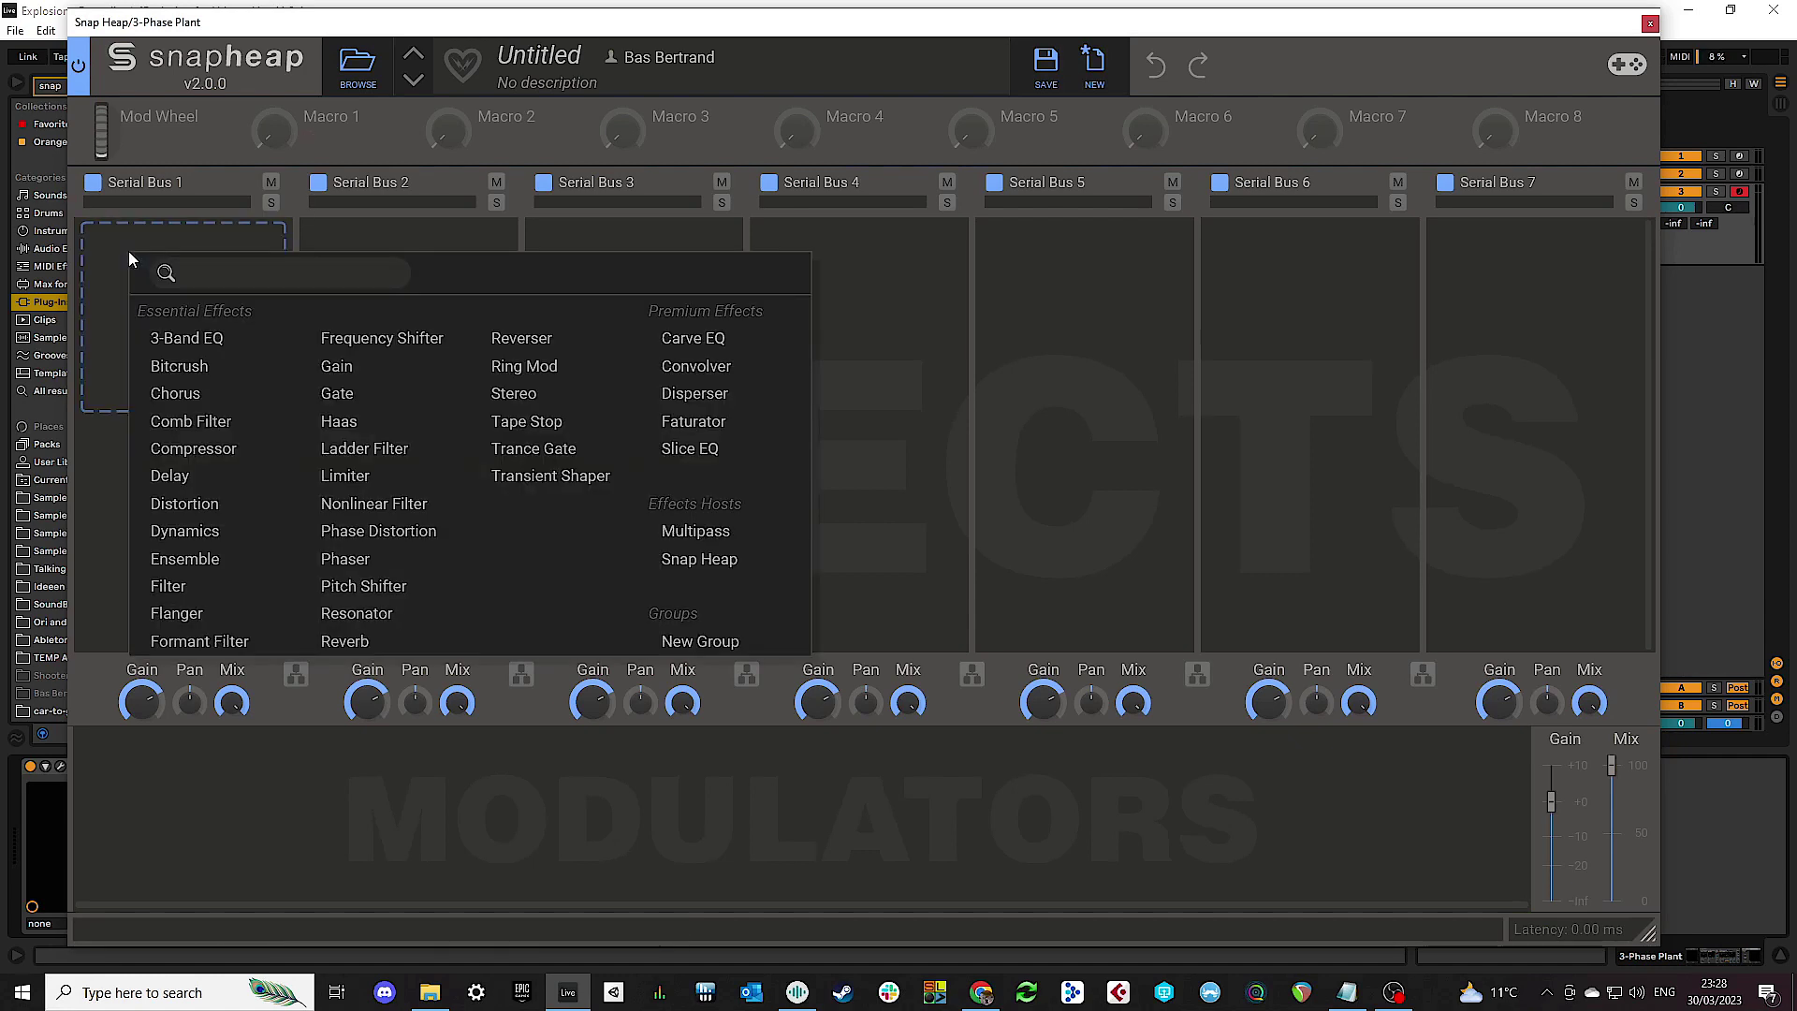
# Step: Put a Hard Clip Distortion followed by a Filter on Serial Bus 1
pyautogui.click(178, 504)
pyautogui.click(155, 350)
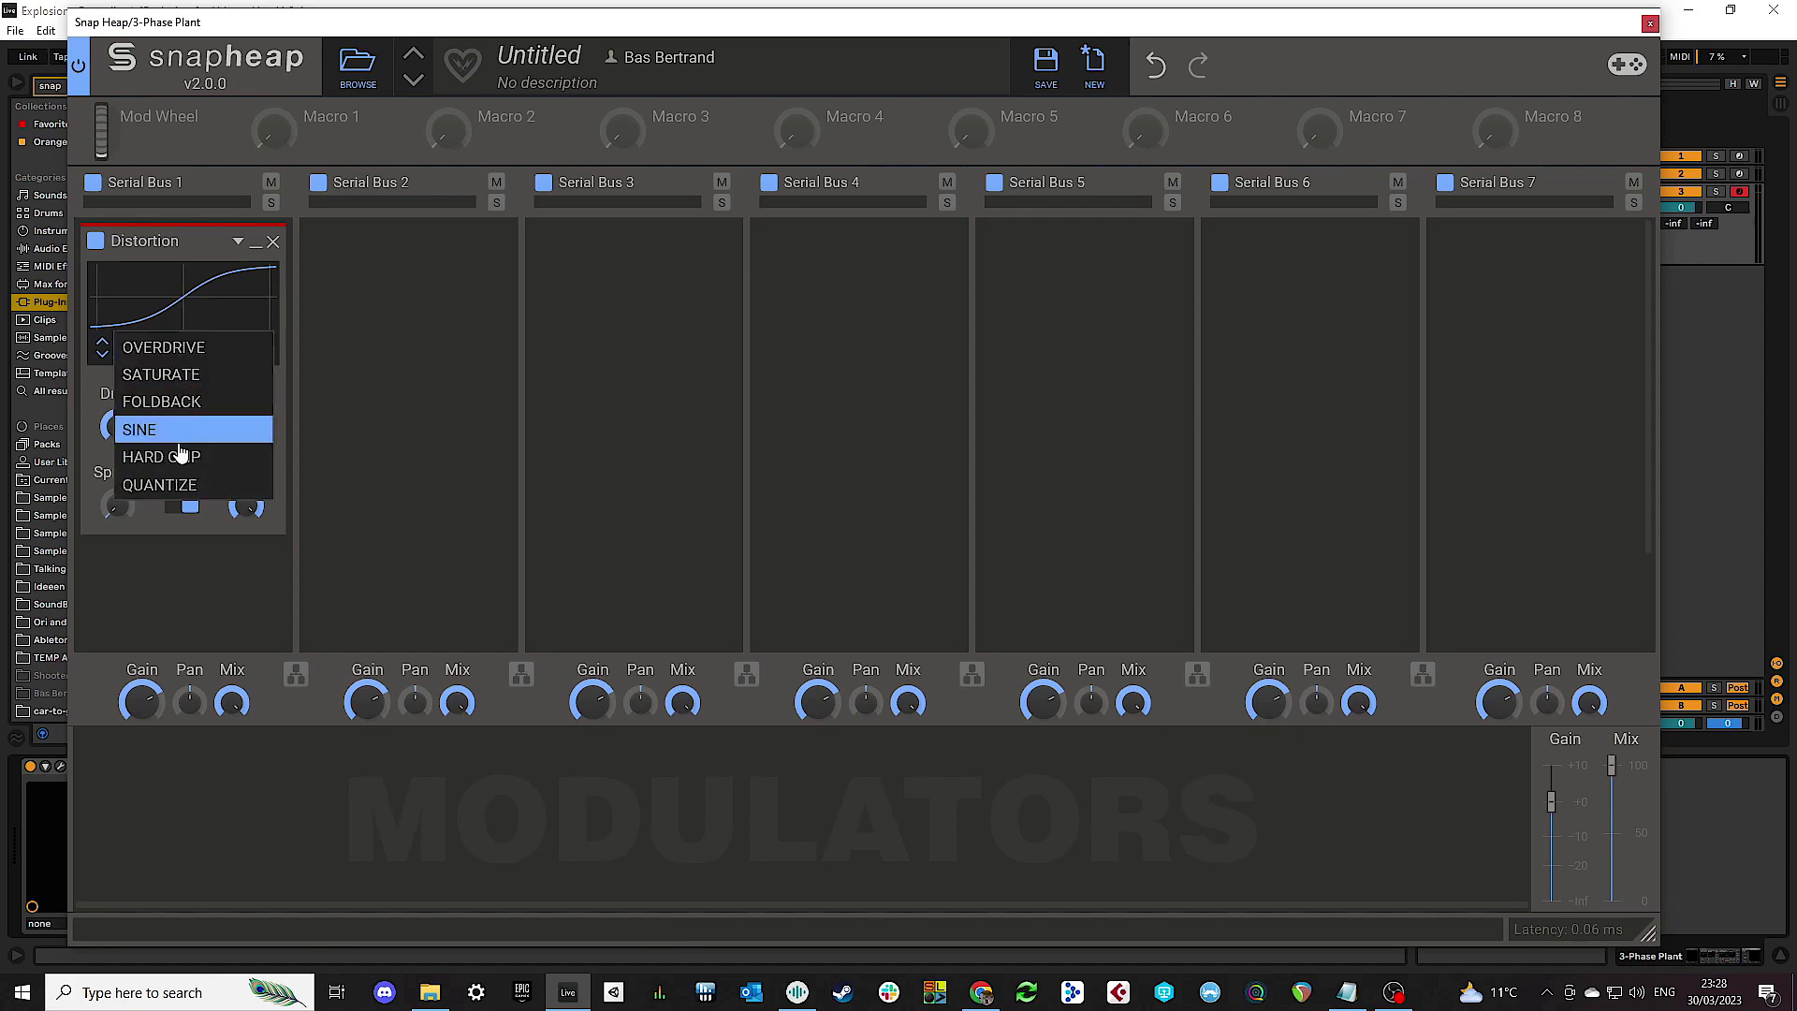
pyautogui.click(161, 456)
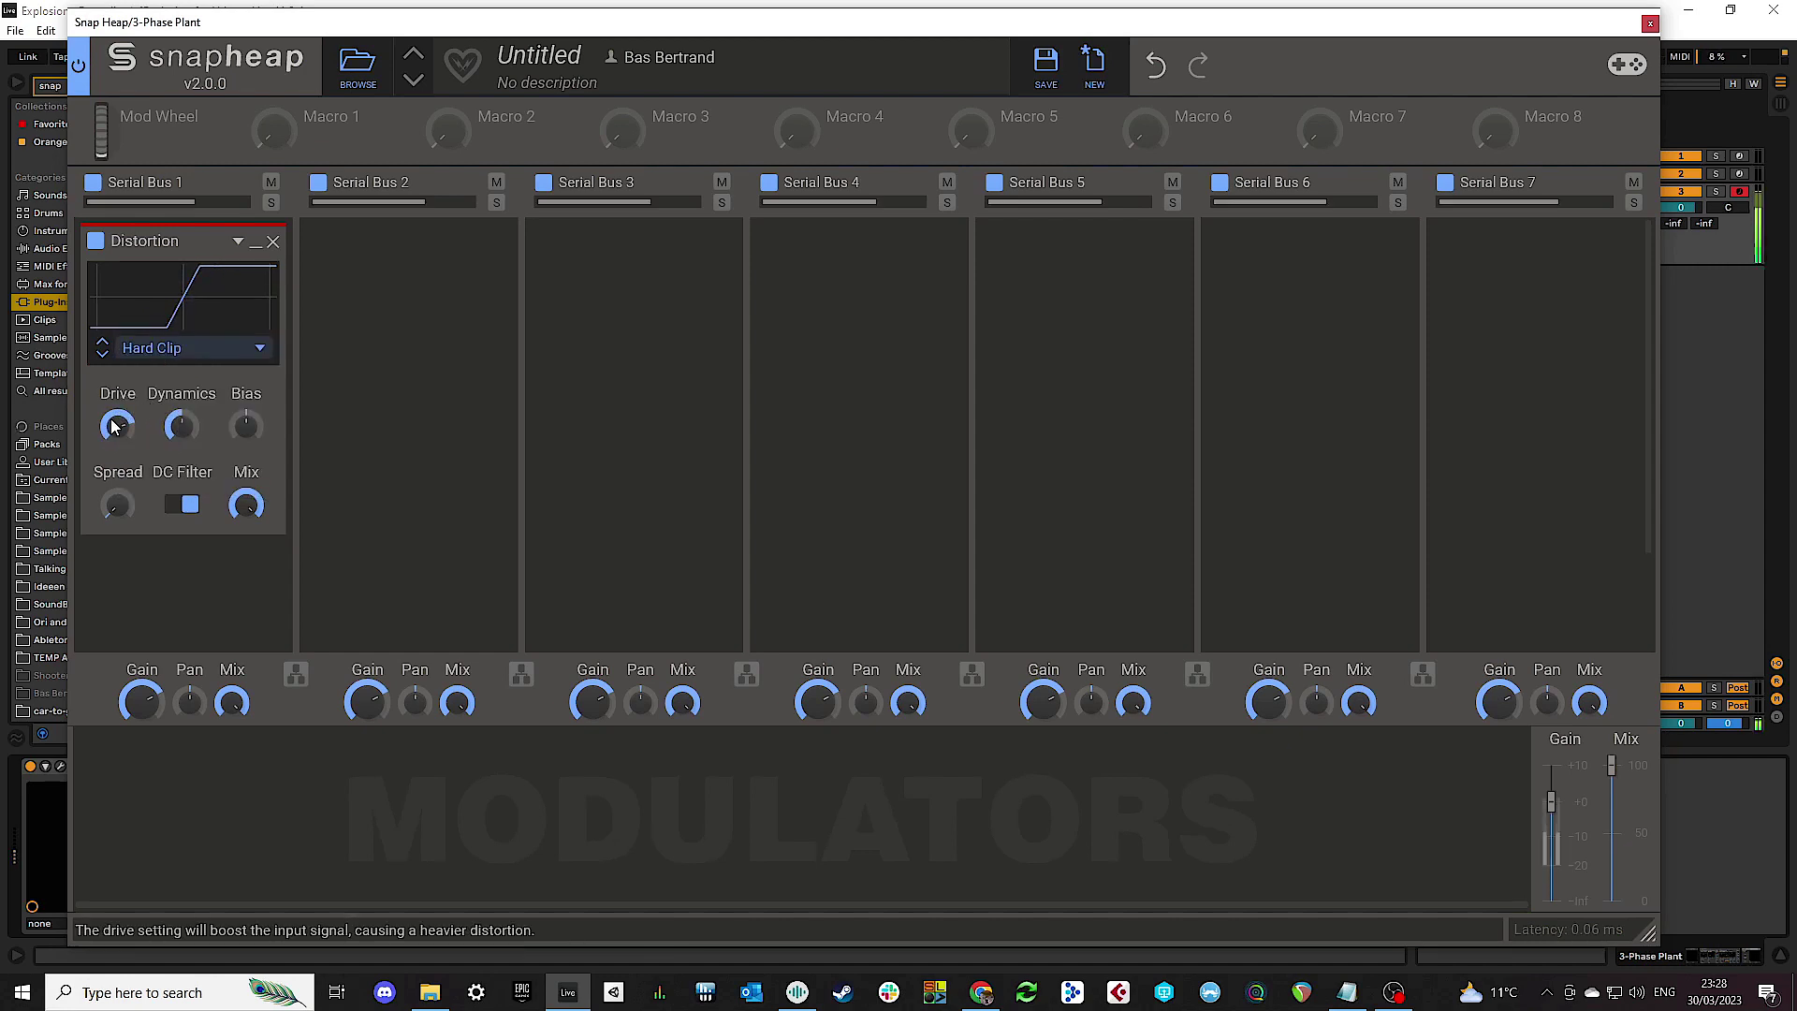
pyautogui.scroll(-2, 262, 378)
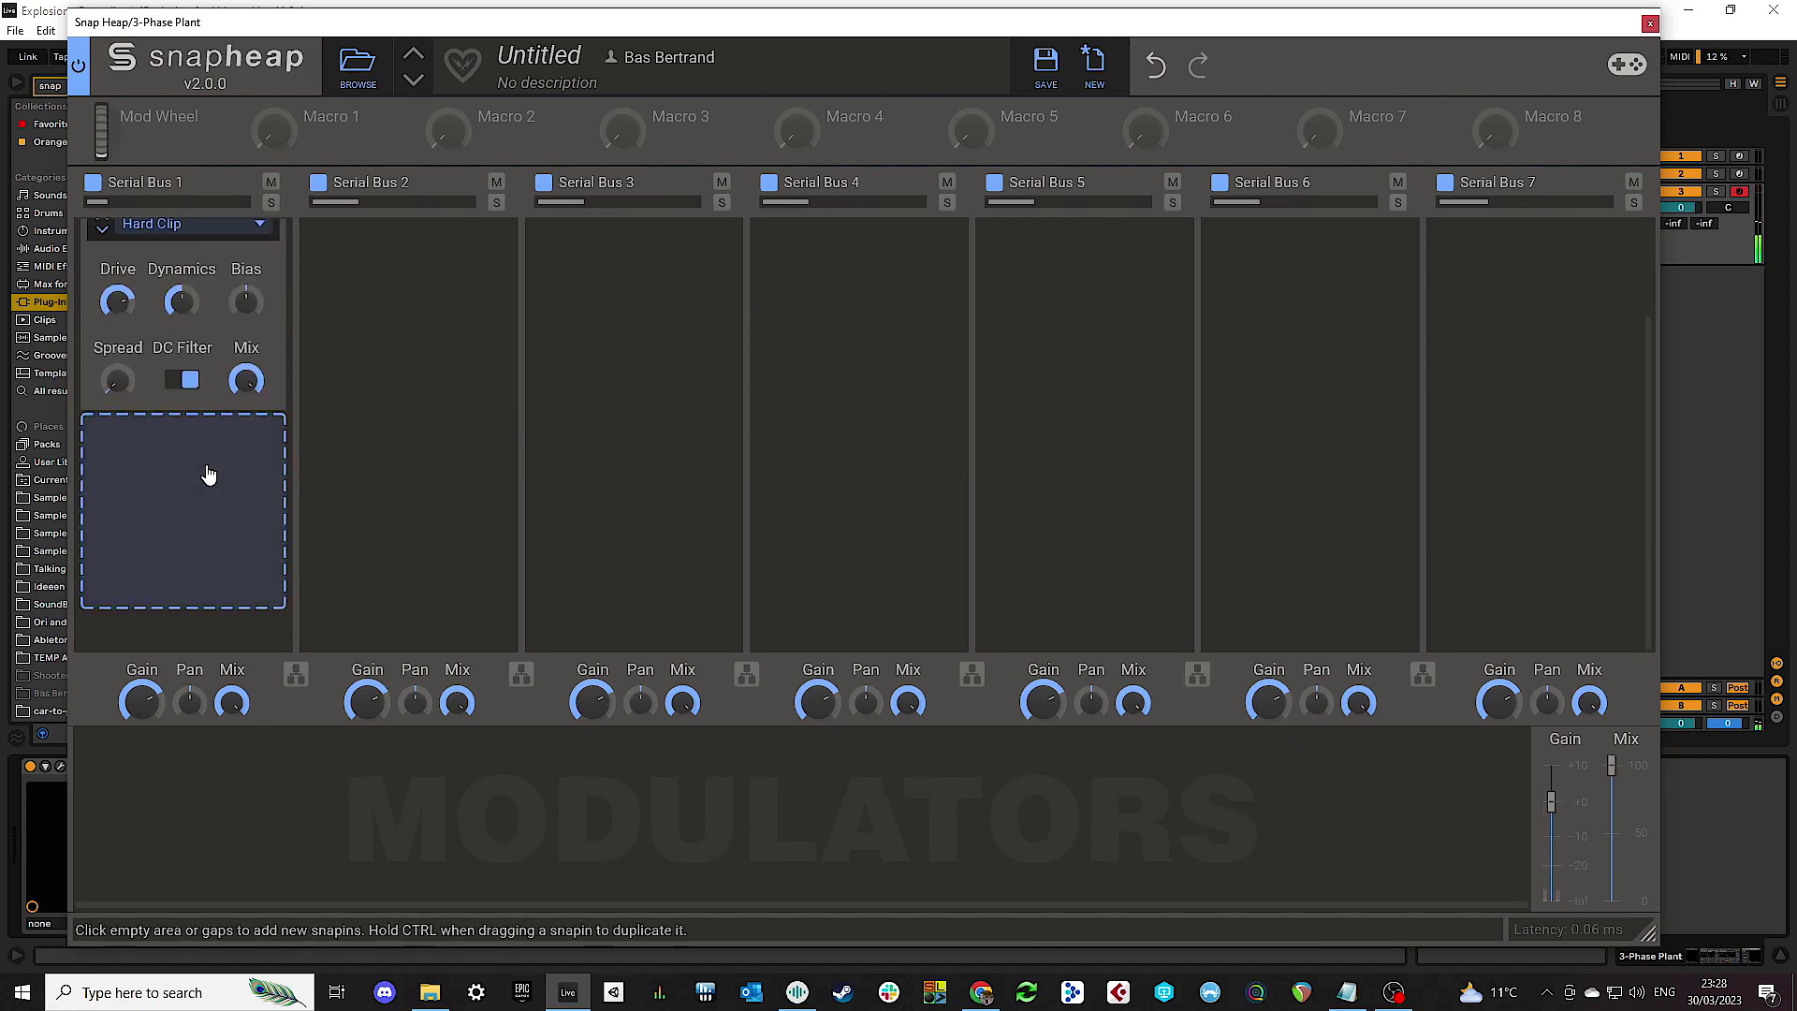
pyautogui.click(209, 473)
pyautogui.click(187, 798)
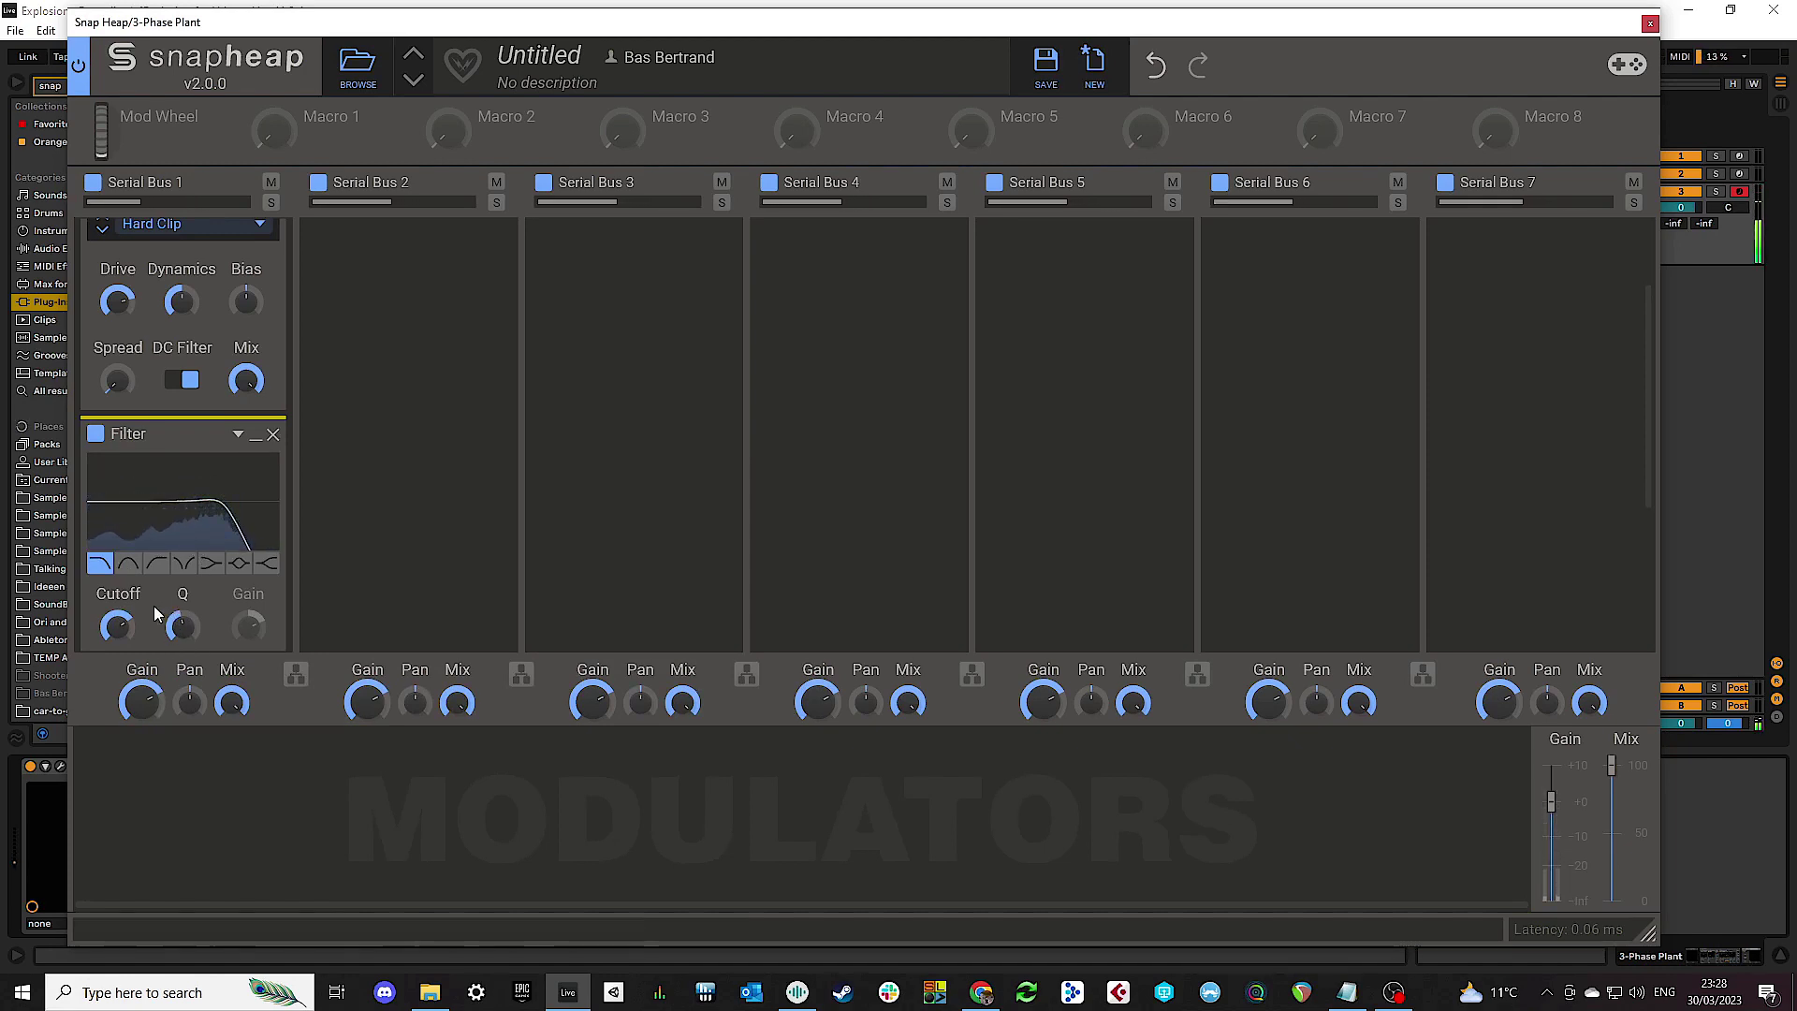
# Step: Add a Multipass after the Filter and load the Factory Dynamics N.O.T.T. preset
pyautogui.scroll(-3, 196, 453)
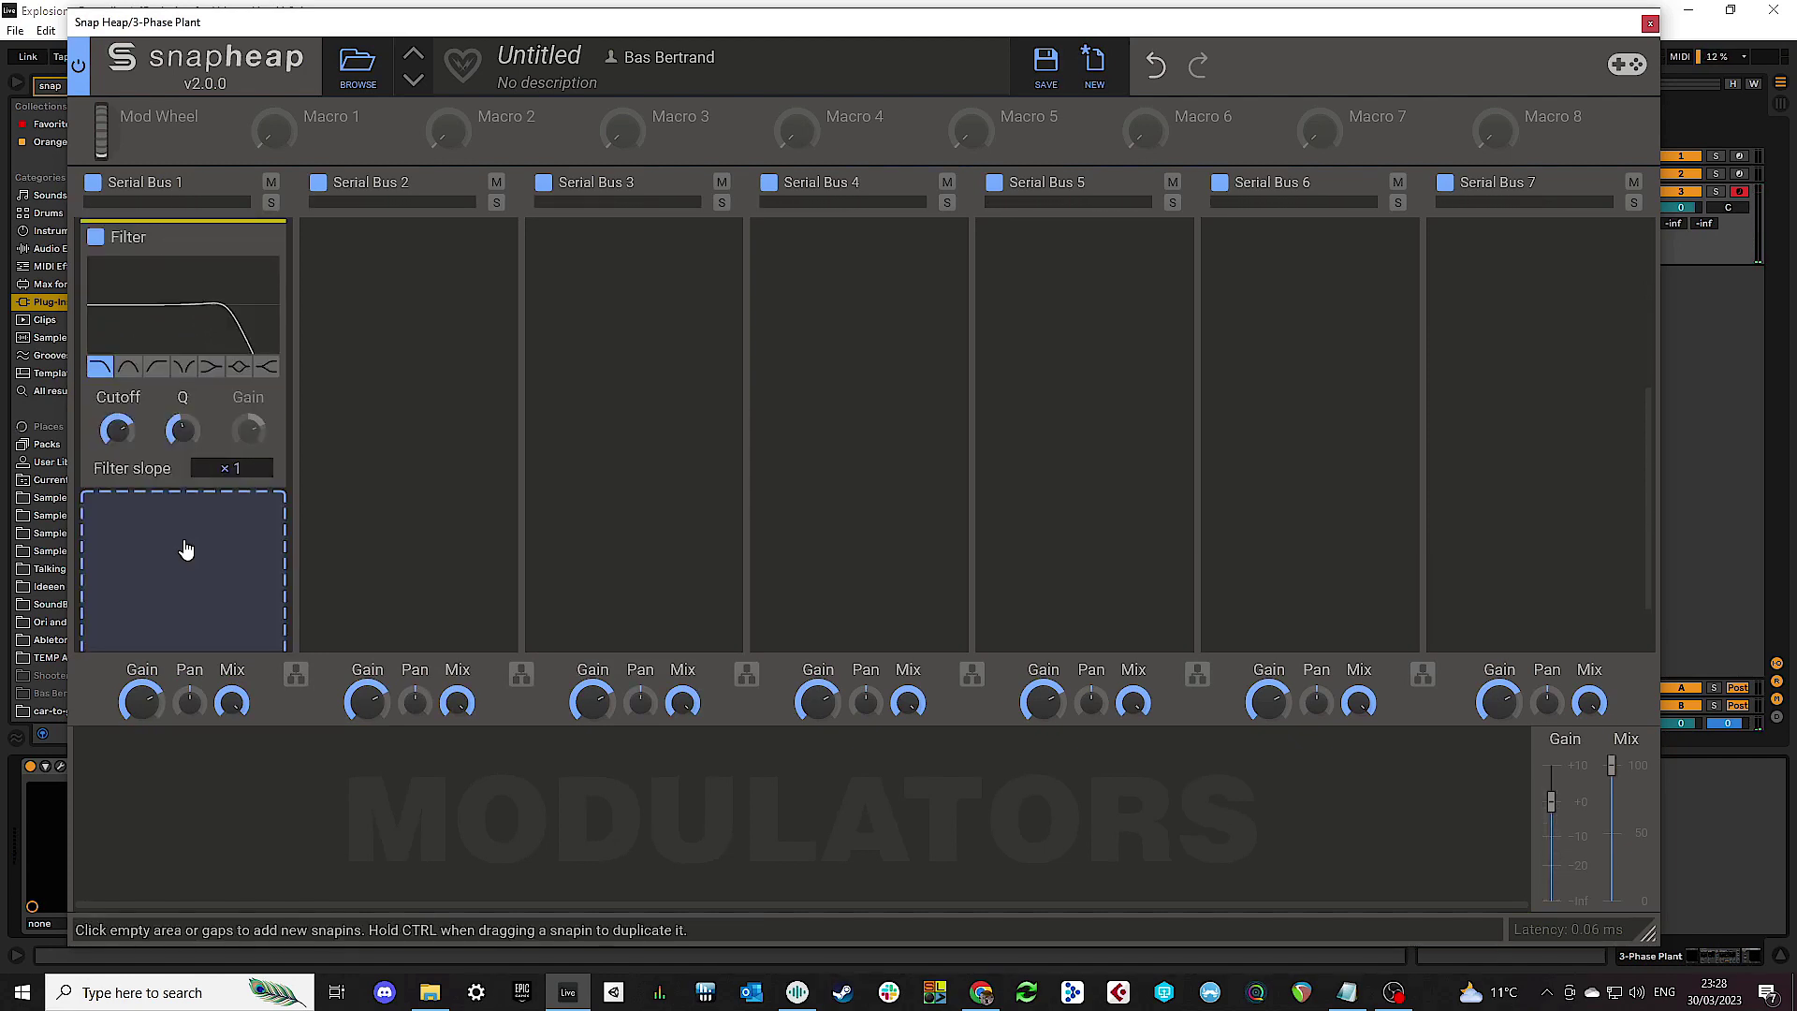
pyautogui.click(184, 549)
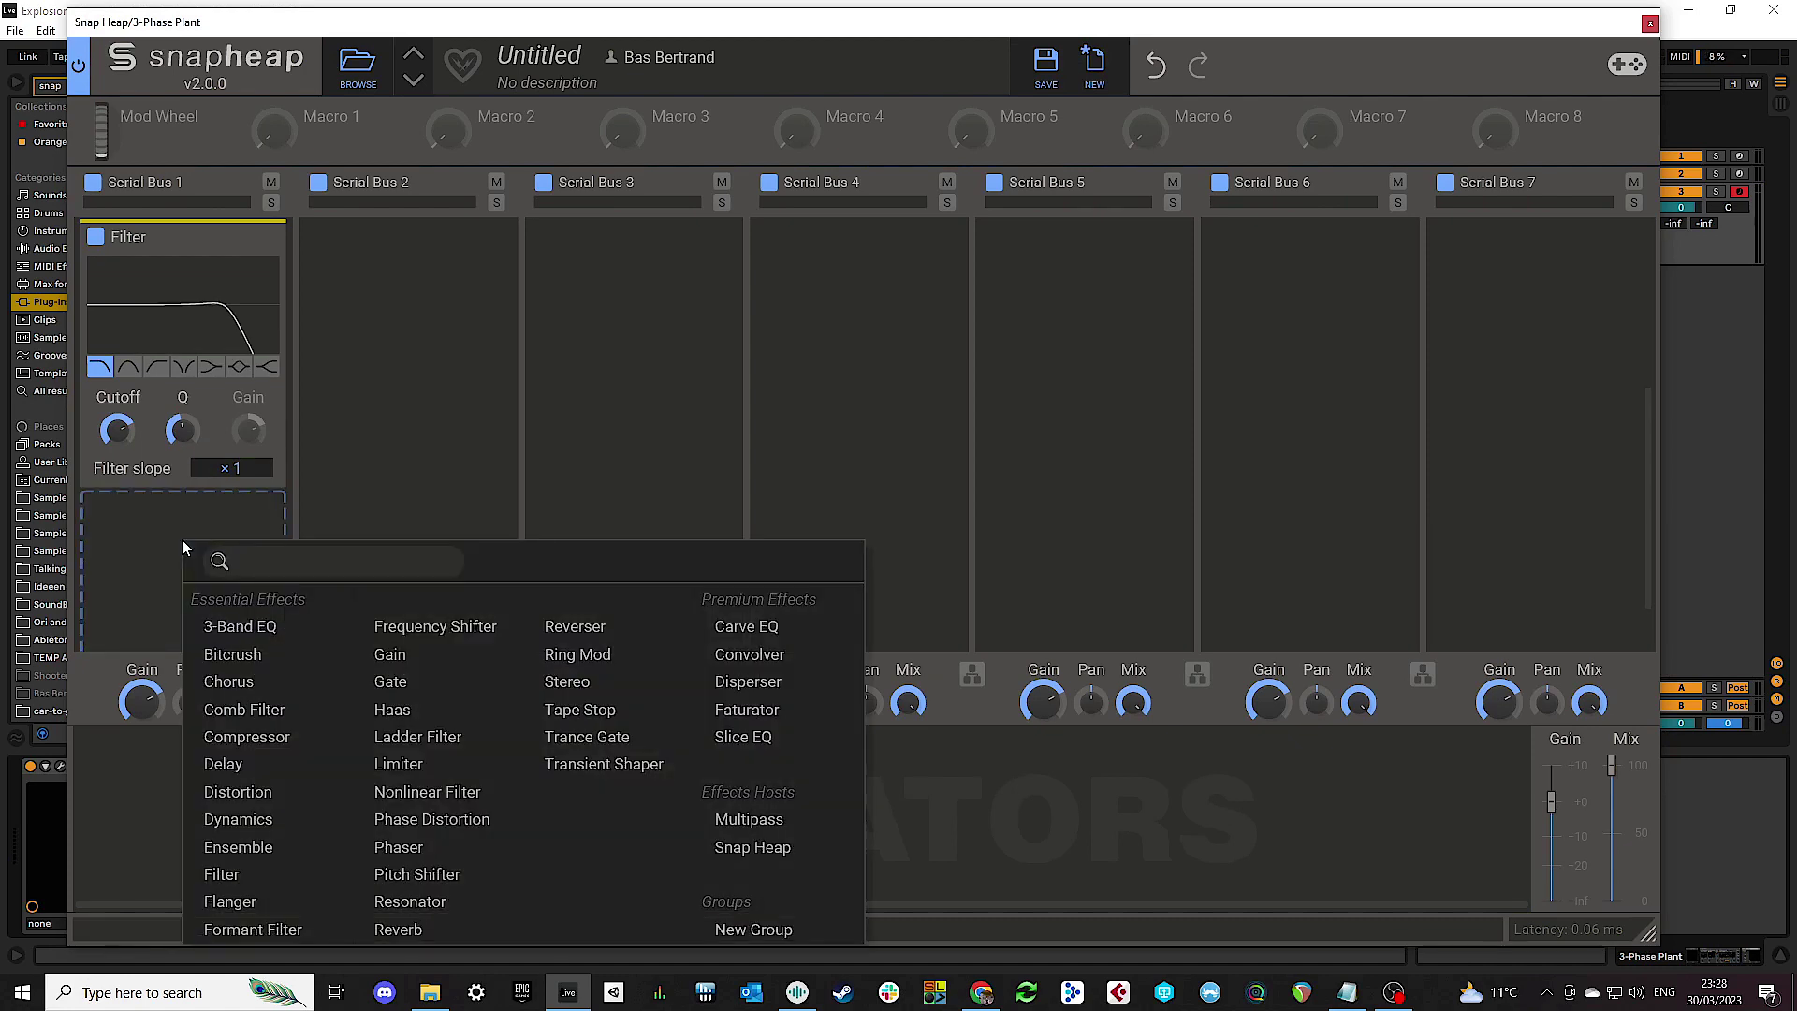
pyautogui.click(750, 820)
pyautogui.scroll(-3, 281, 464)
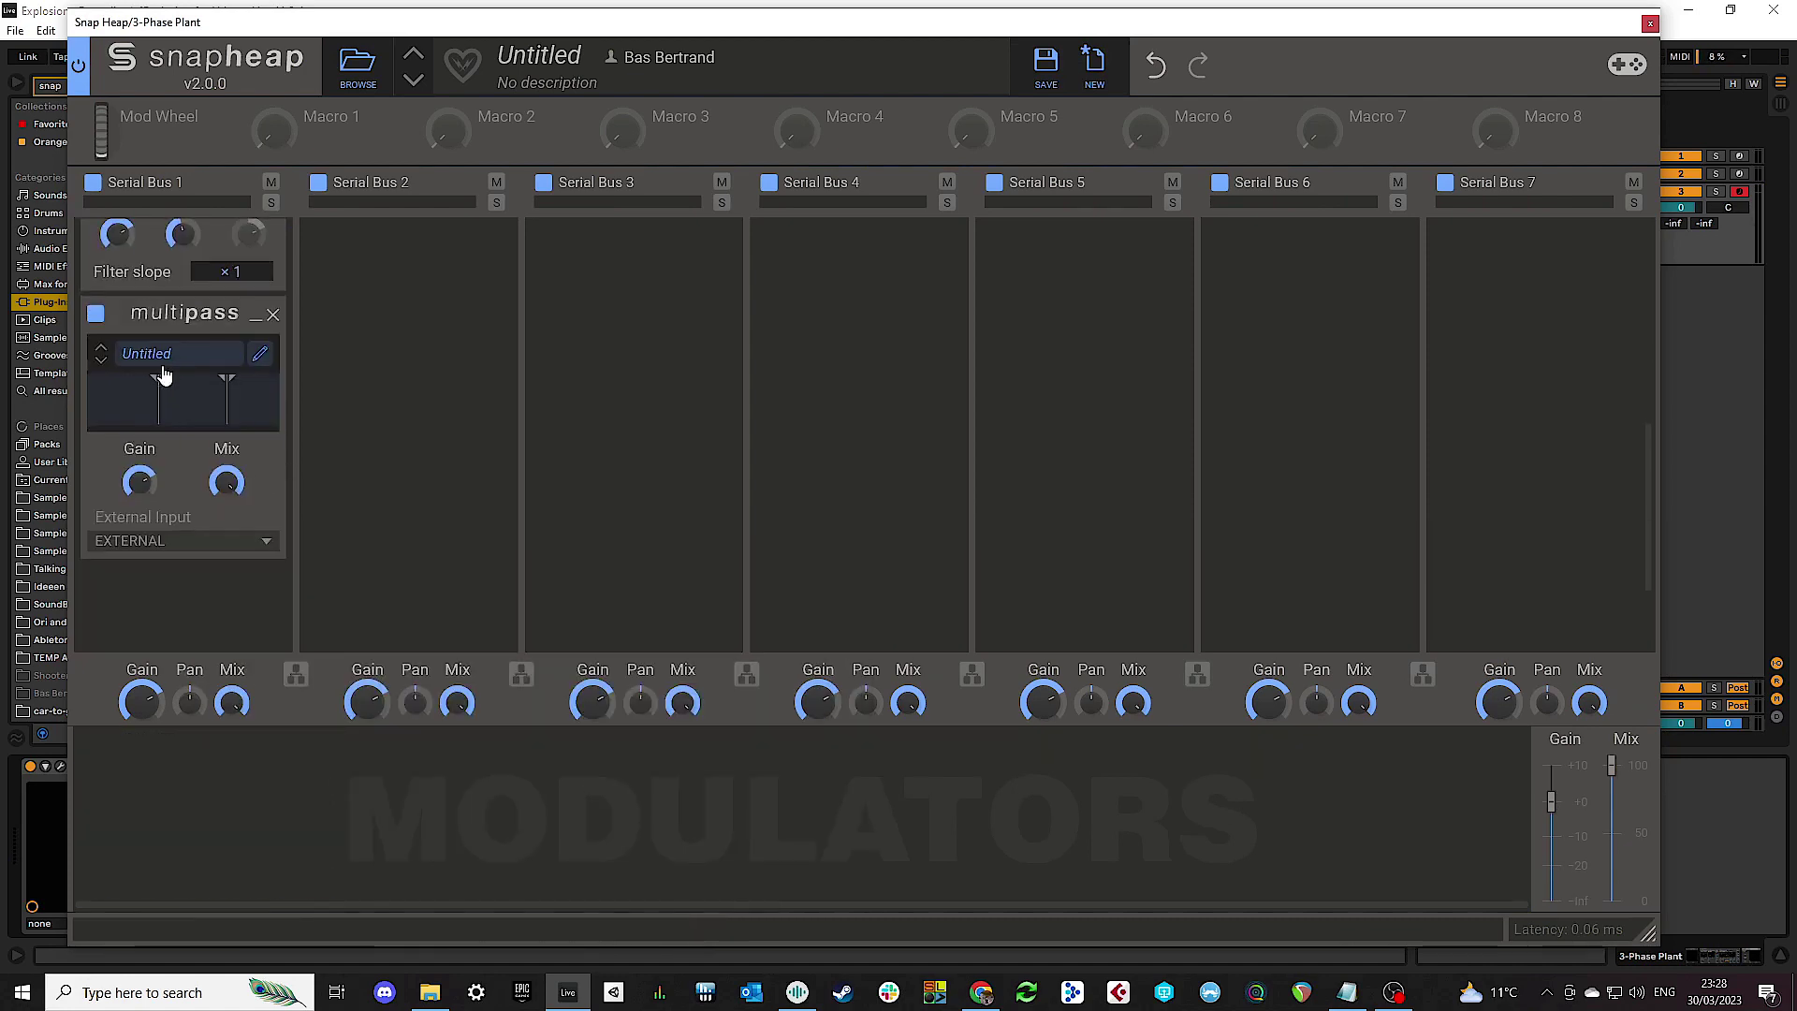
pyautogui.click(154, 358)
pyautogui.click(244, 635)
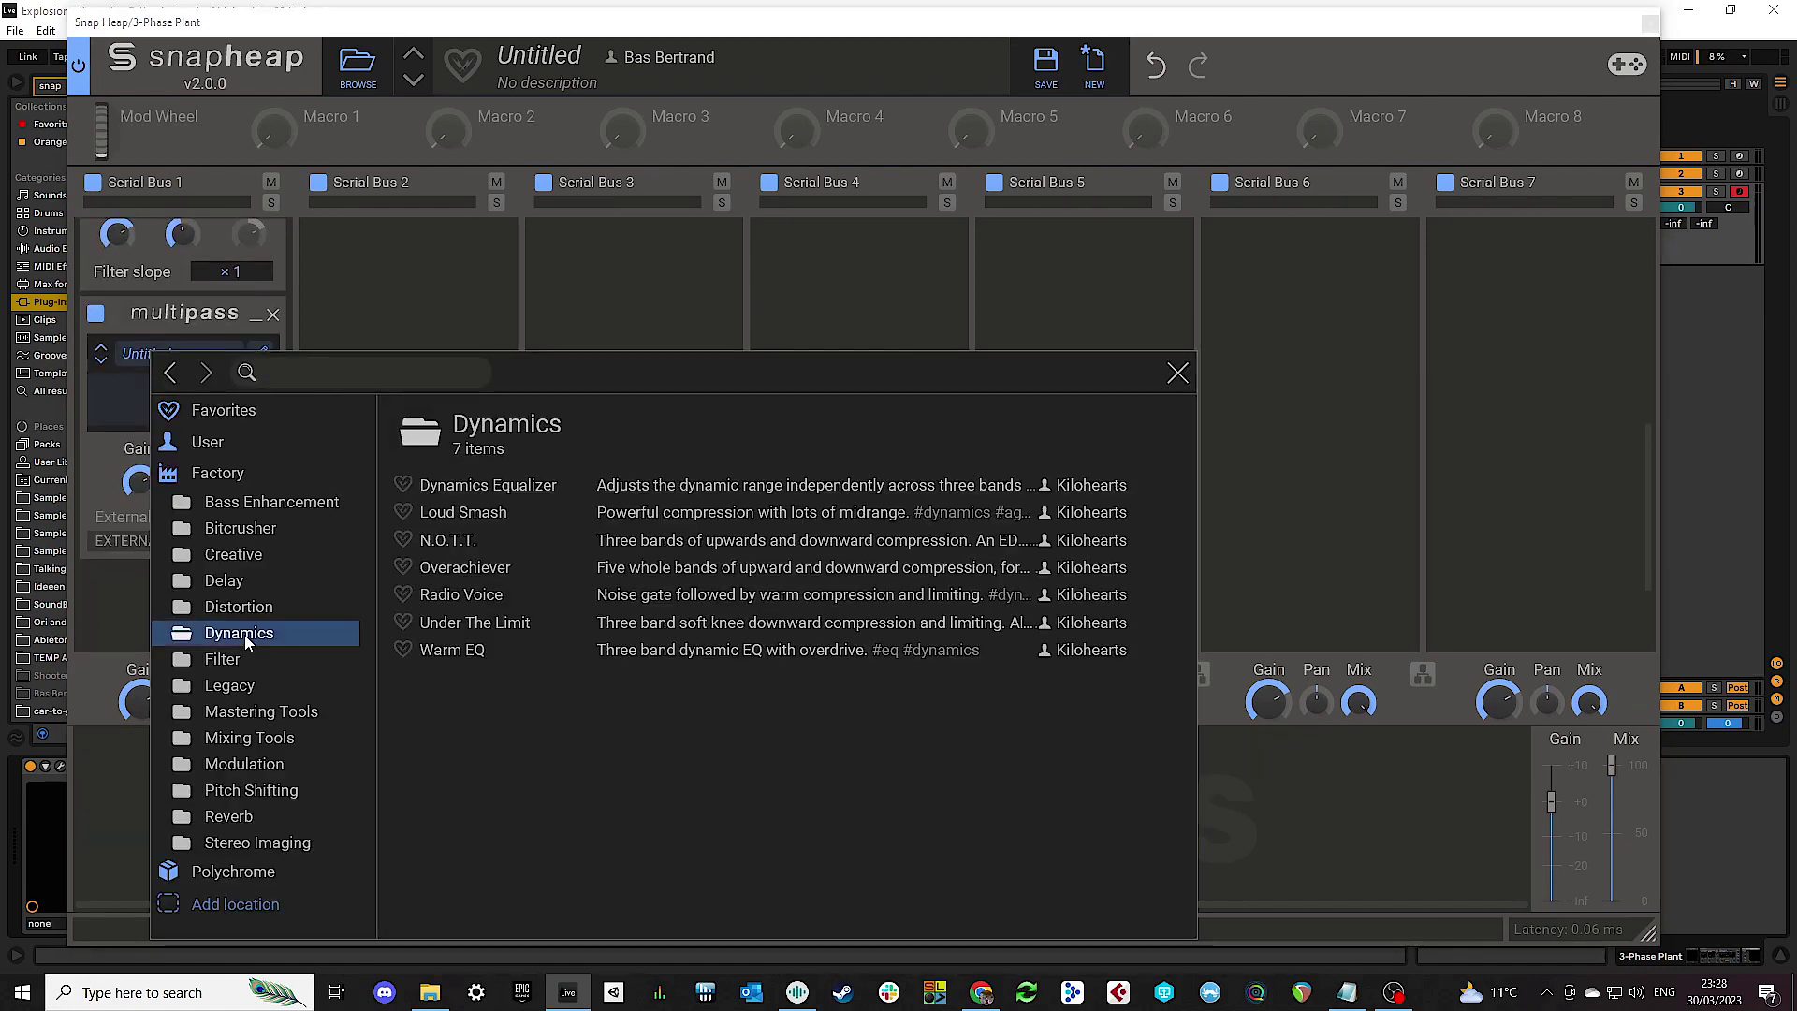
pyautogui.click(438, 543)
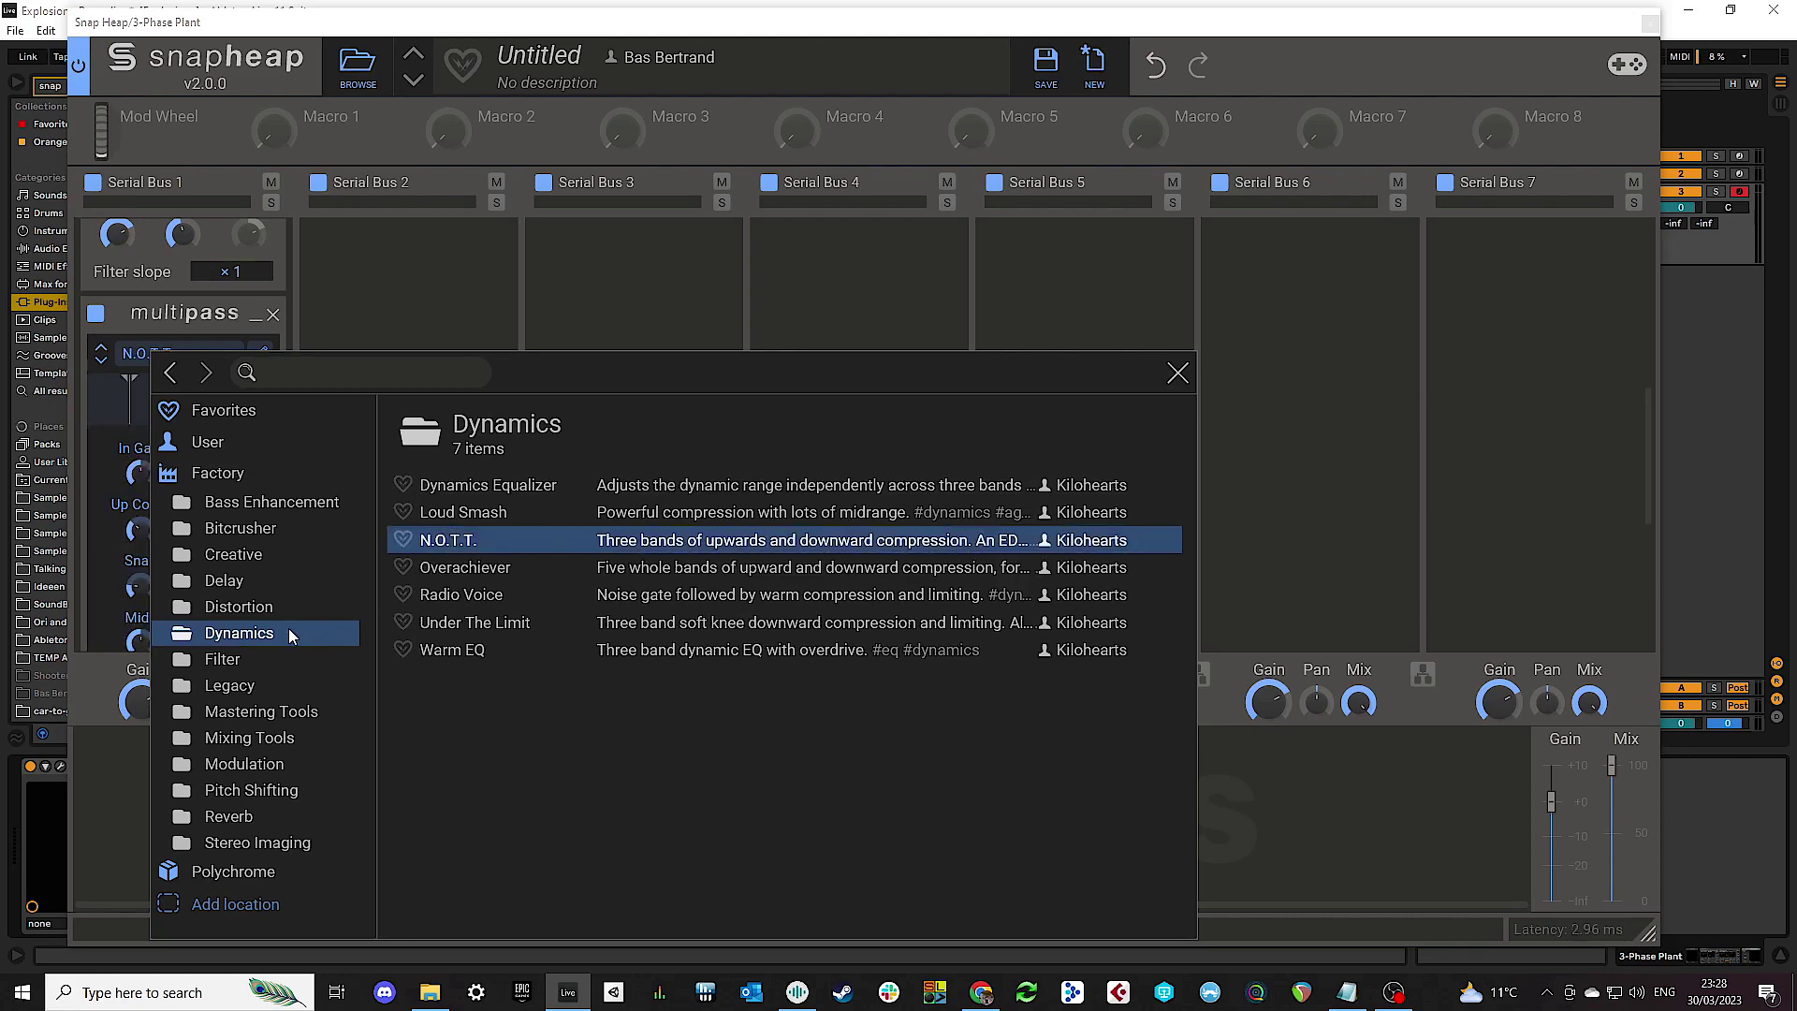
# Step: Add a 3-Band EQ to Serial Bus 2 with high at -3.60 dB; raise Bus 1 Hard Clip drive to ~+16 dB
pyautogui.click(348, 315)
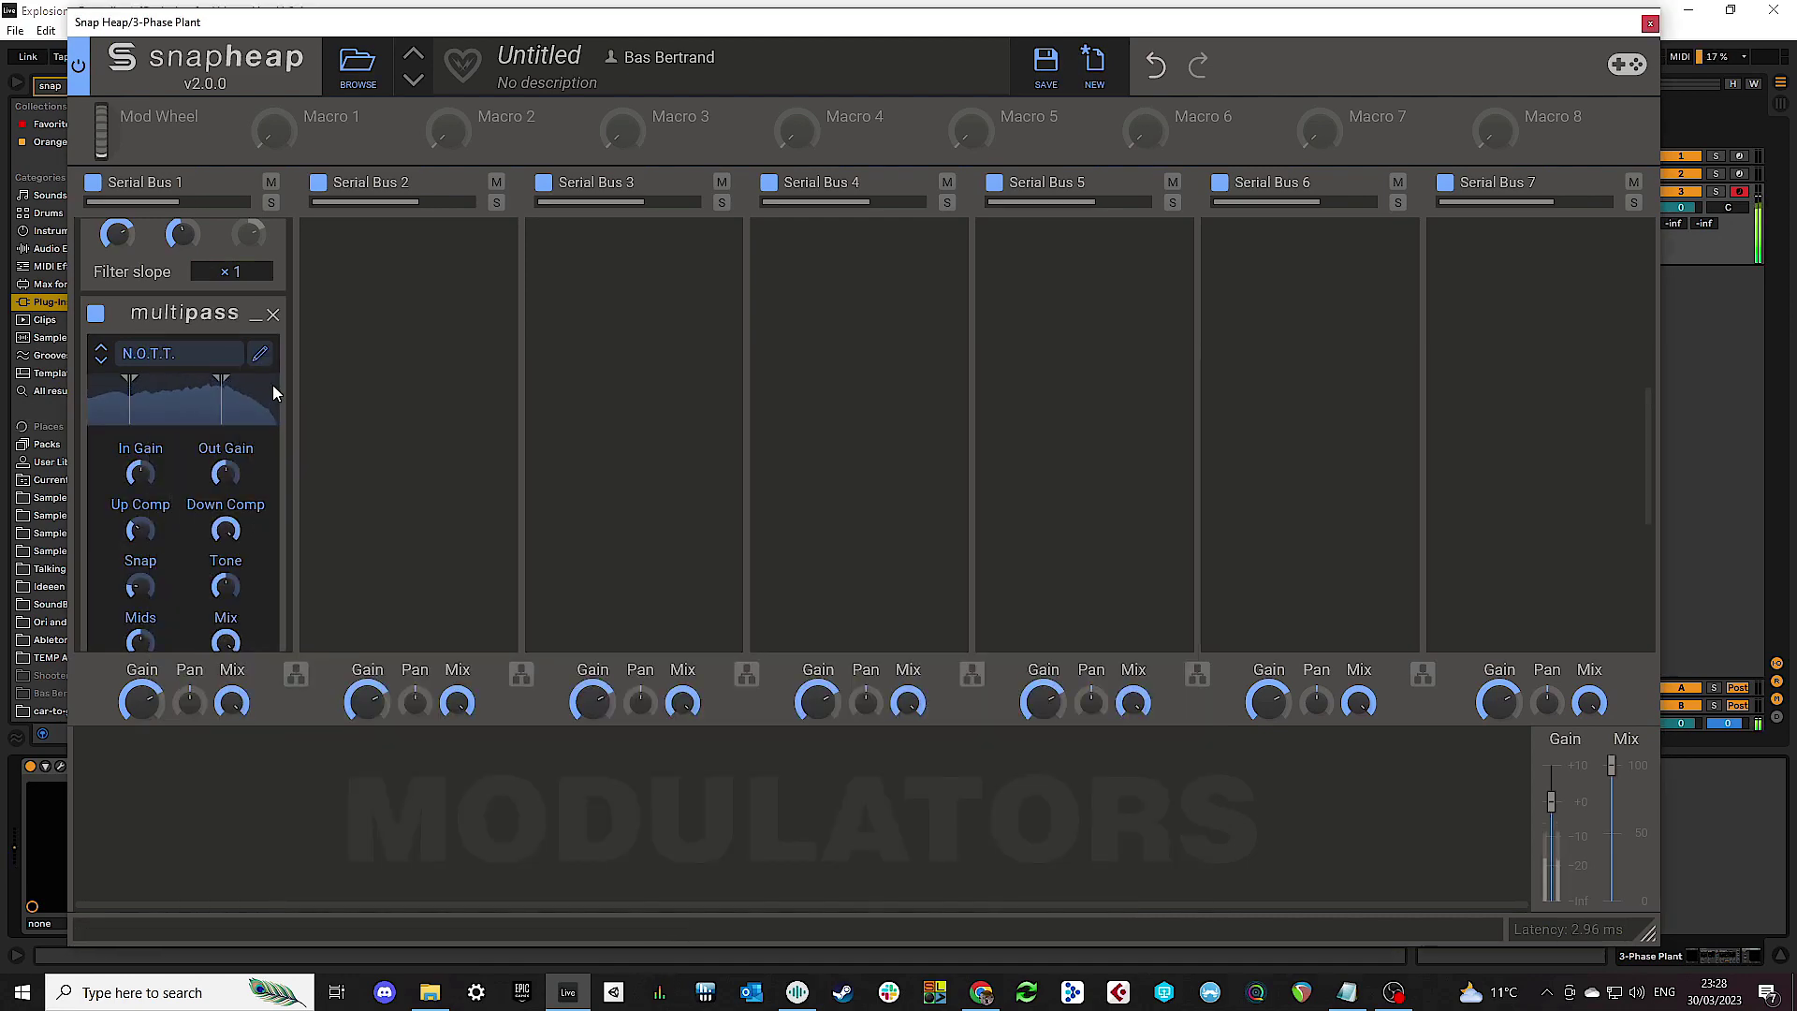
pyautogui.scroll(5, 332, 402)
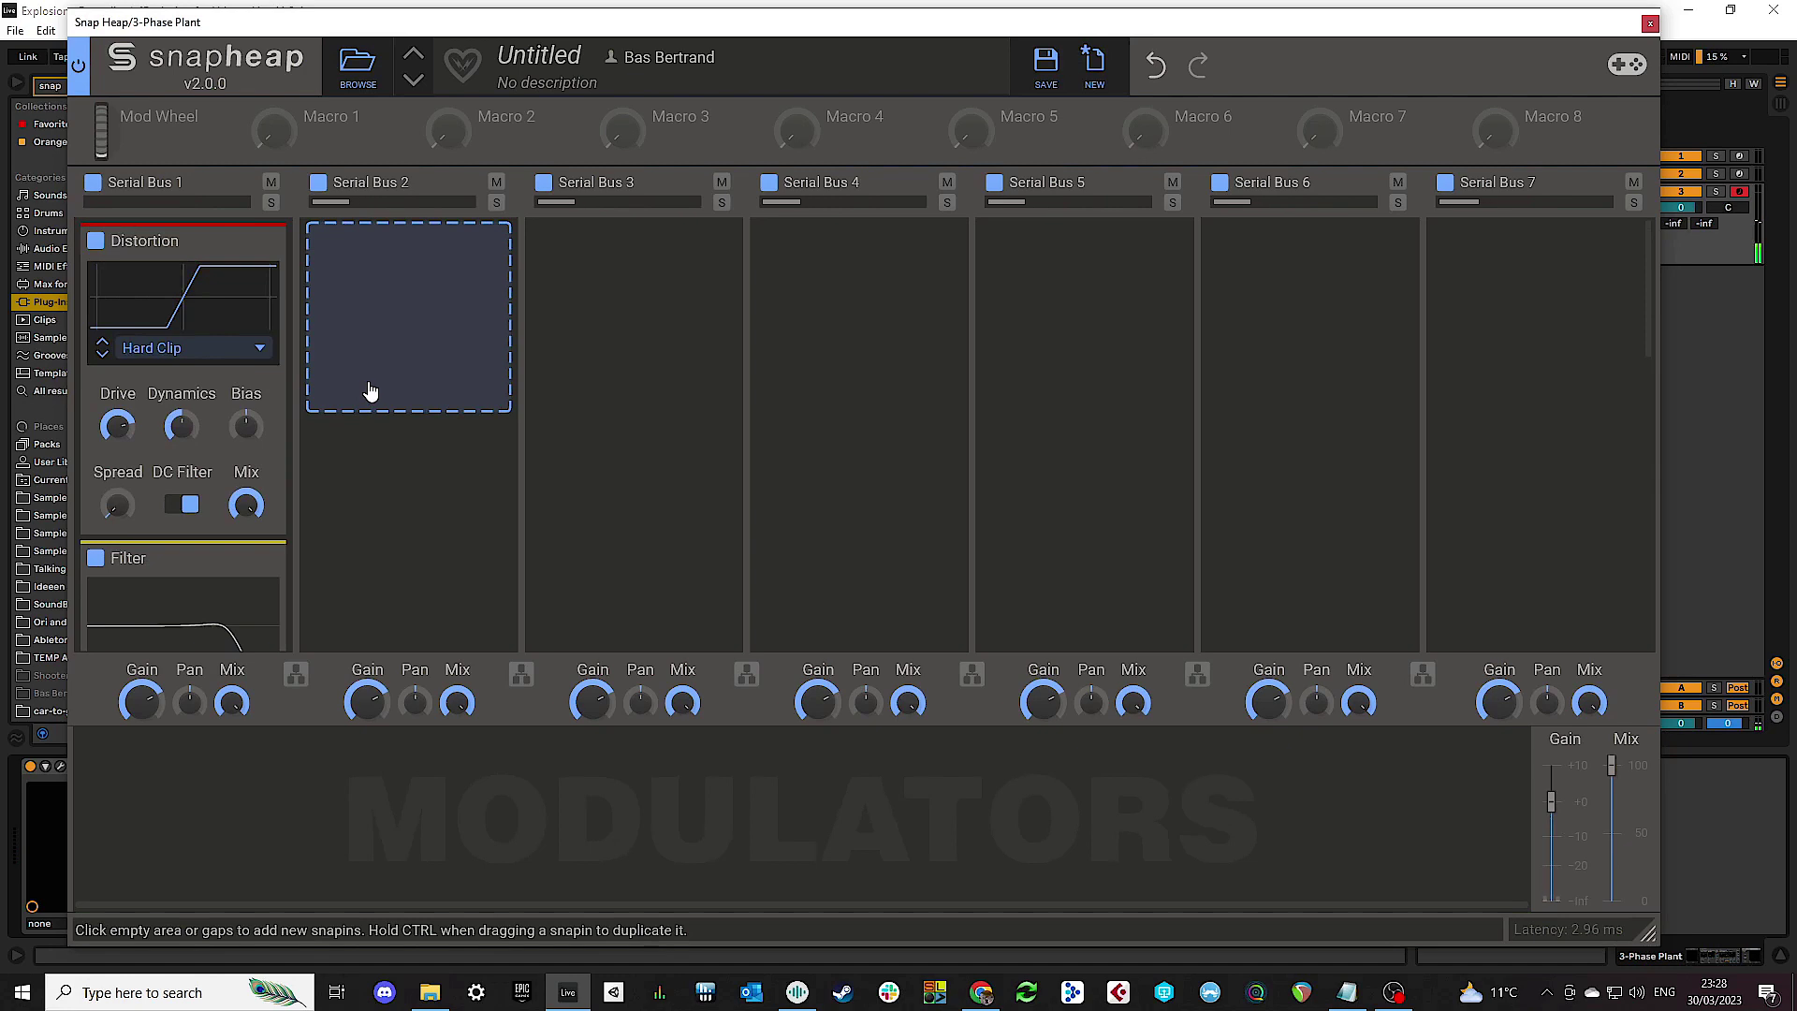
pyautogui.click(370, 323)
pyautogui.click(410, 403)
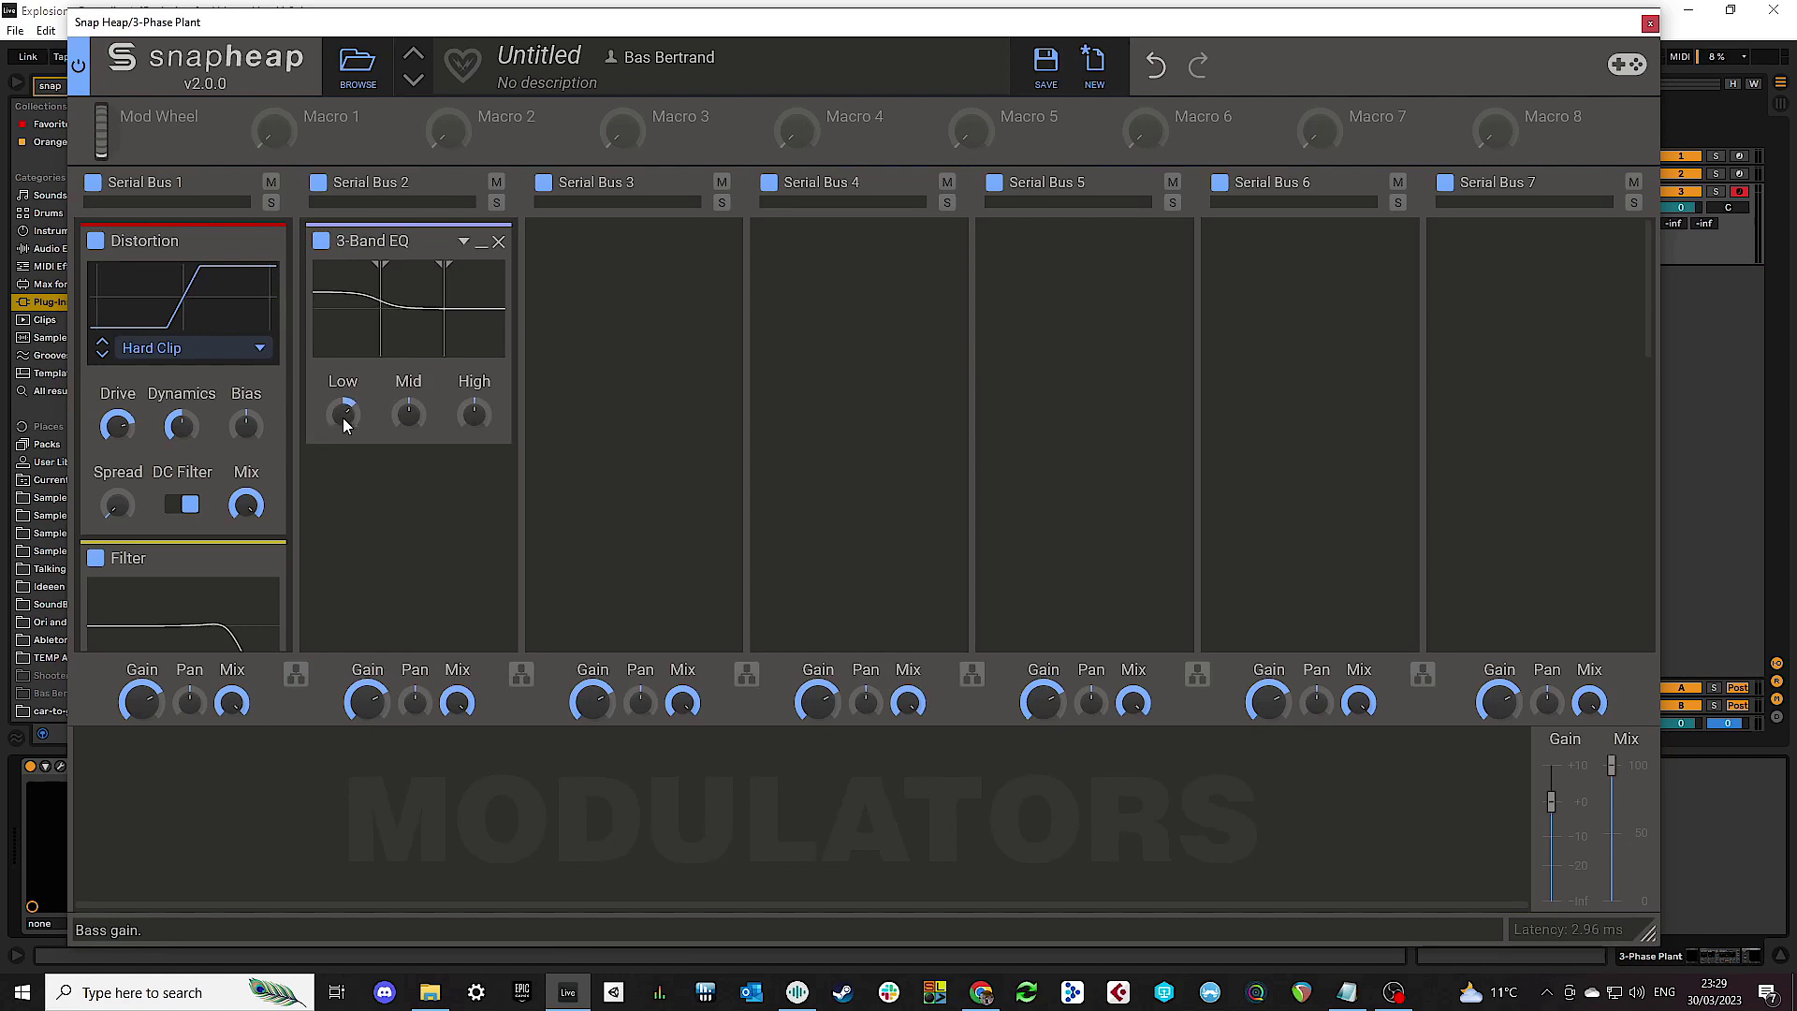
pyautogui.moveTo(474, 414); pyautogui.dragTo(474, 431)
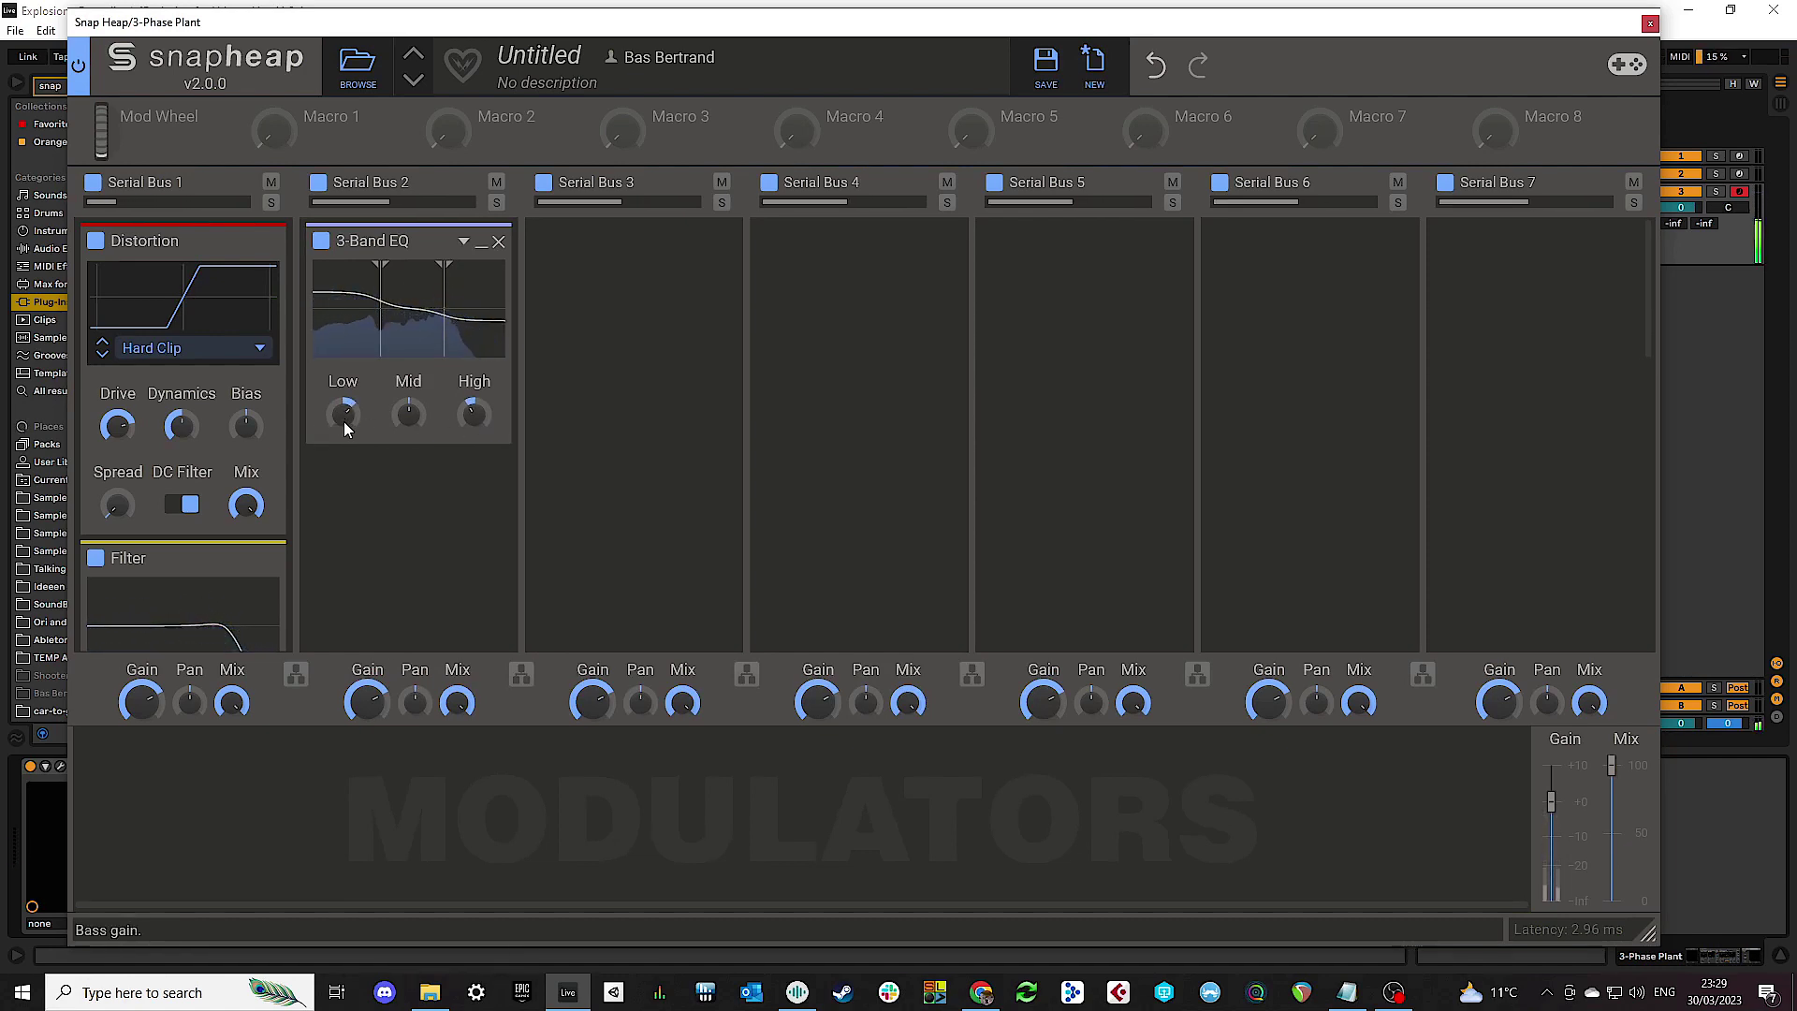
pyautogui.click(128, 435)
pyautogui.moveTo(117, 425); pyautogui.dragTo(117, 426)
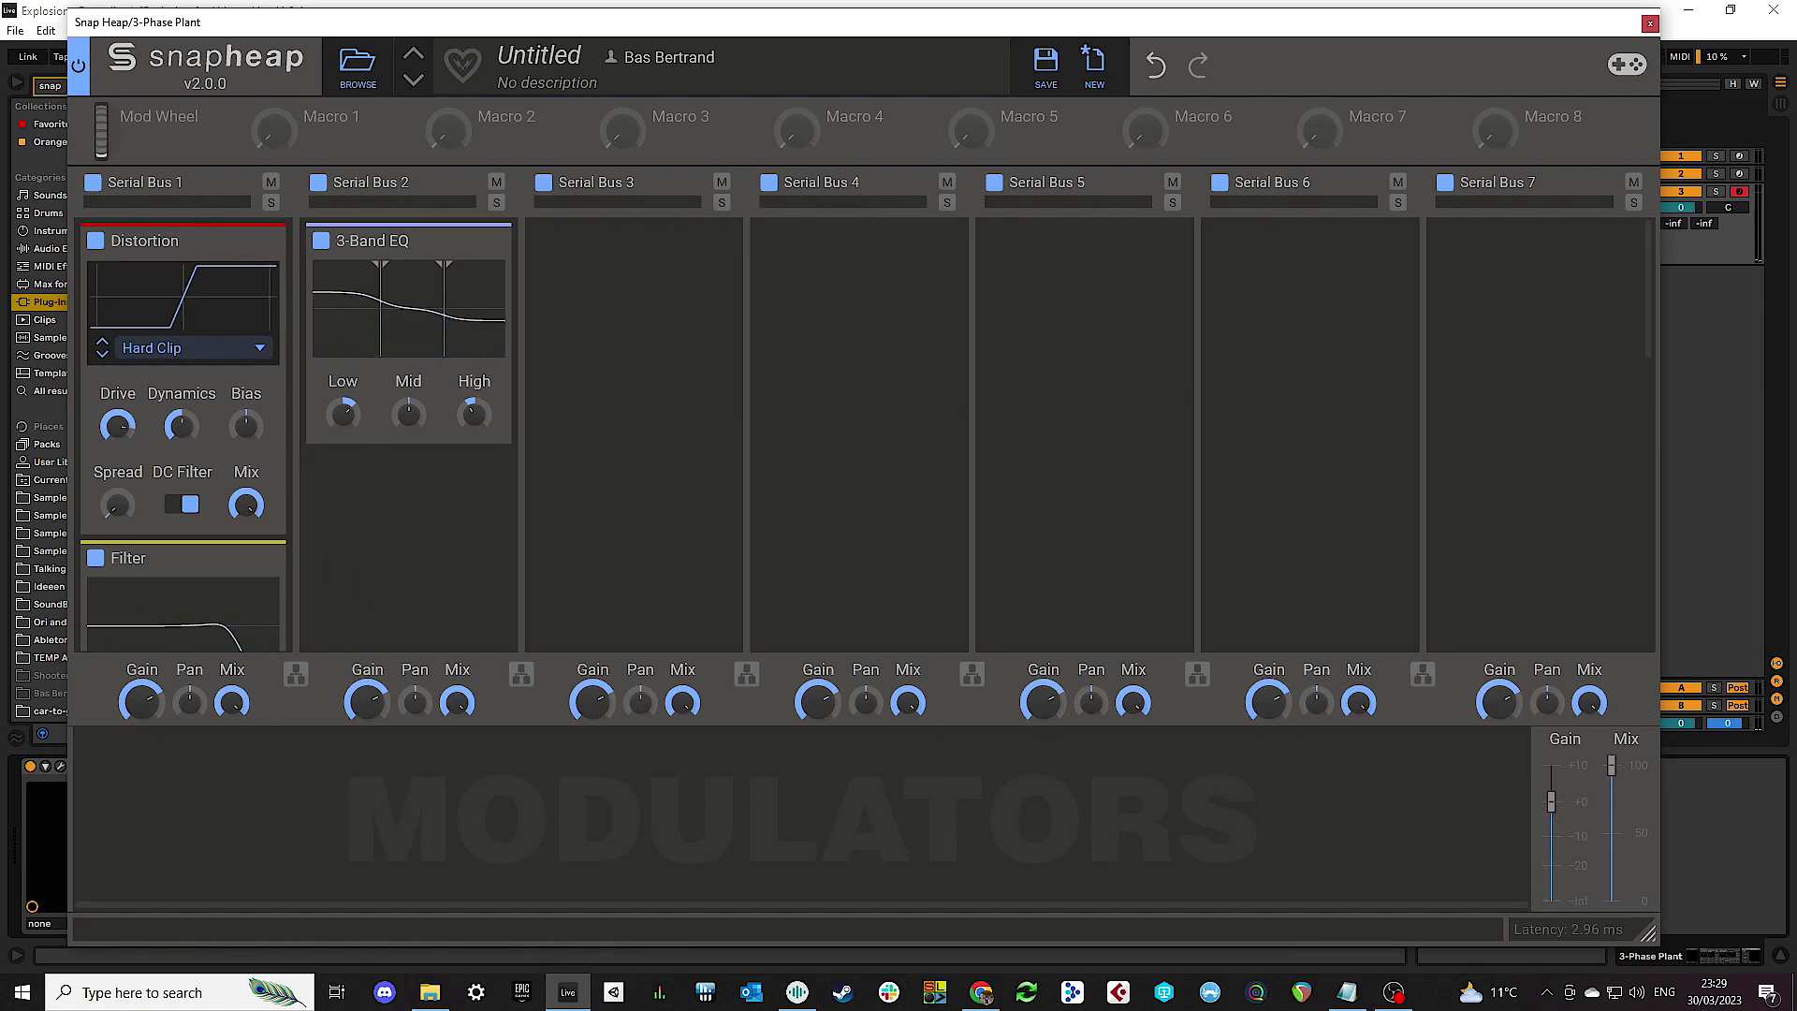
# Step: Add a Saturate Distortion under the 3-Band EQ with 48% mix and +0.99 dB drive
pyautogui.click(390, 506)
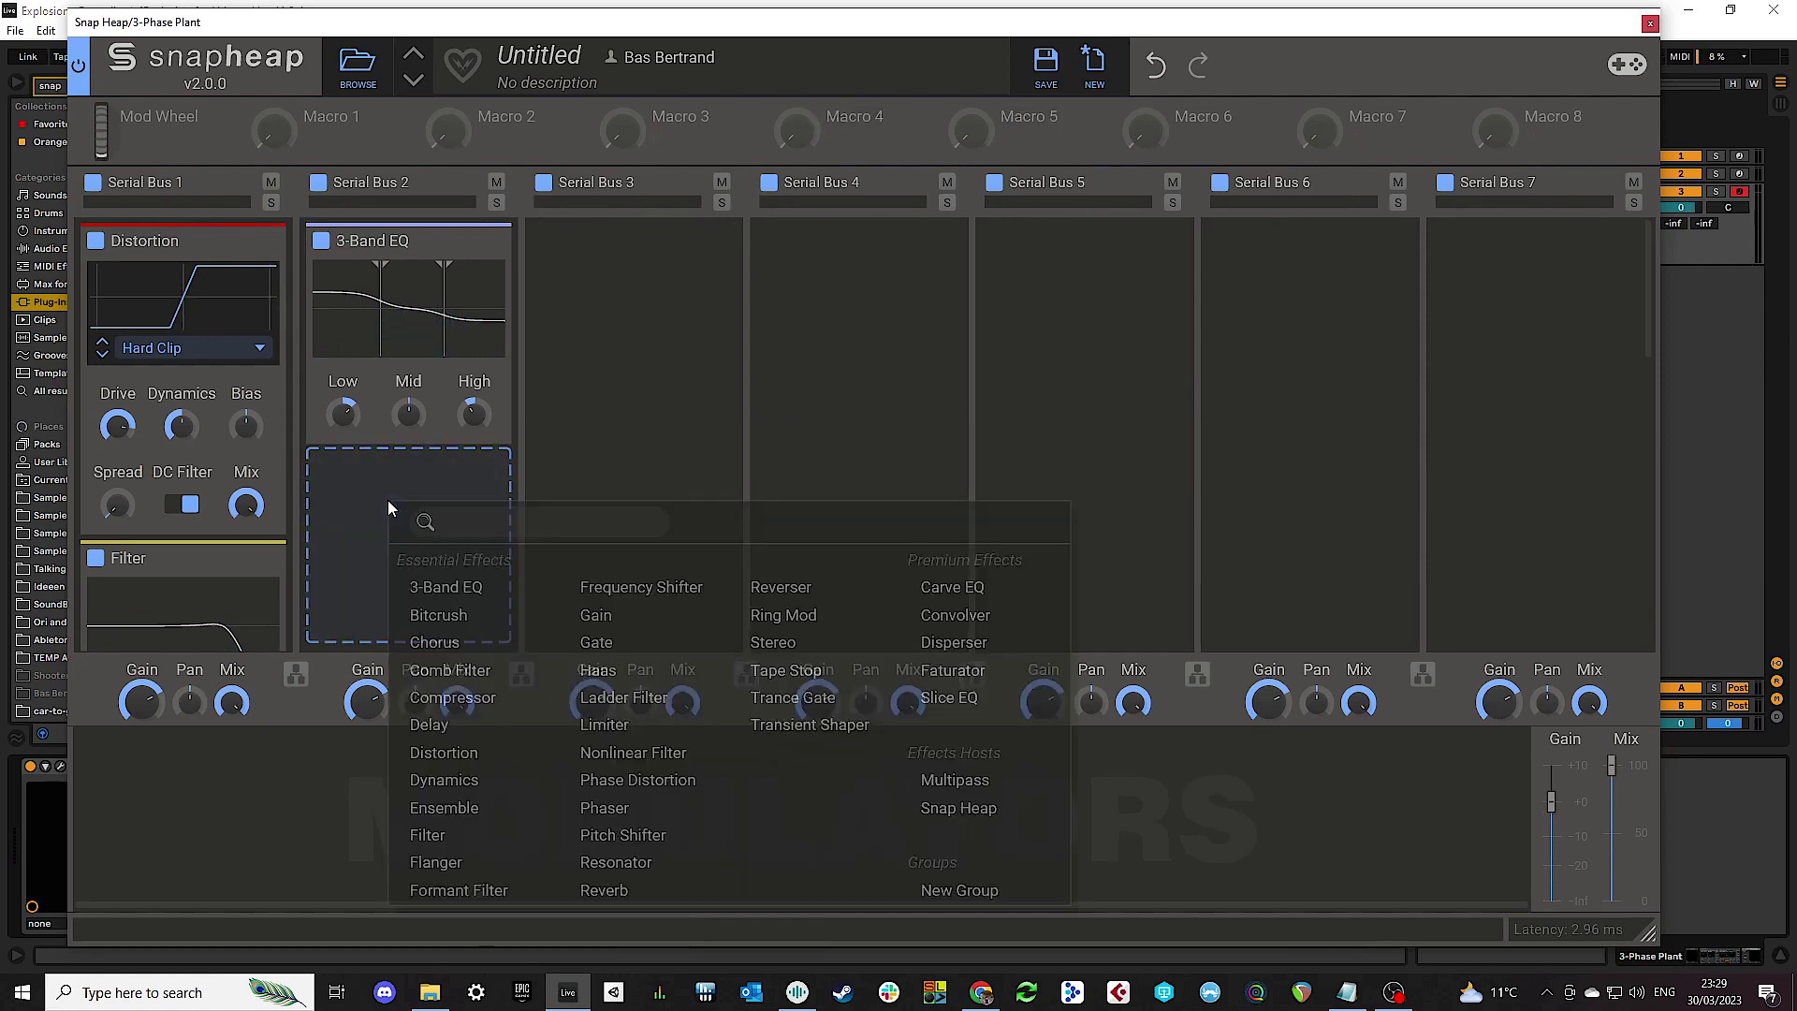
pyautogui.click(451, 751)
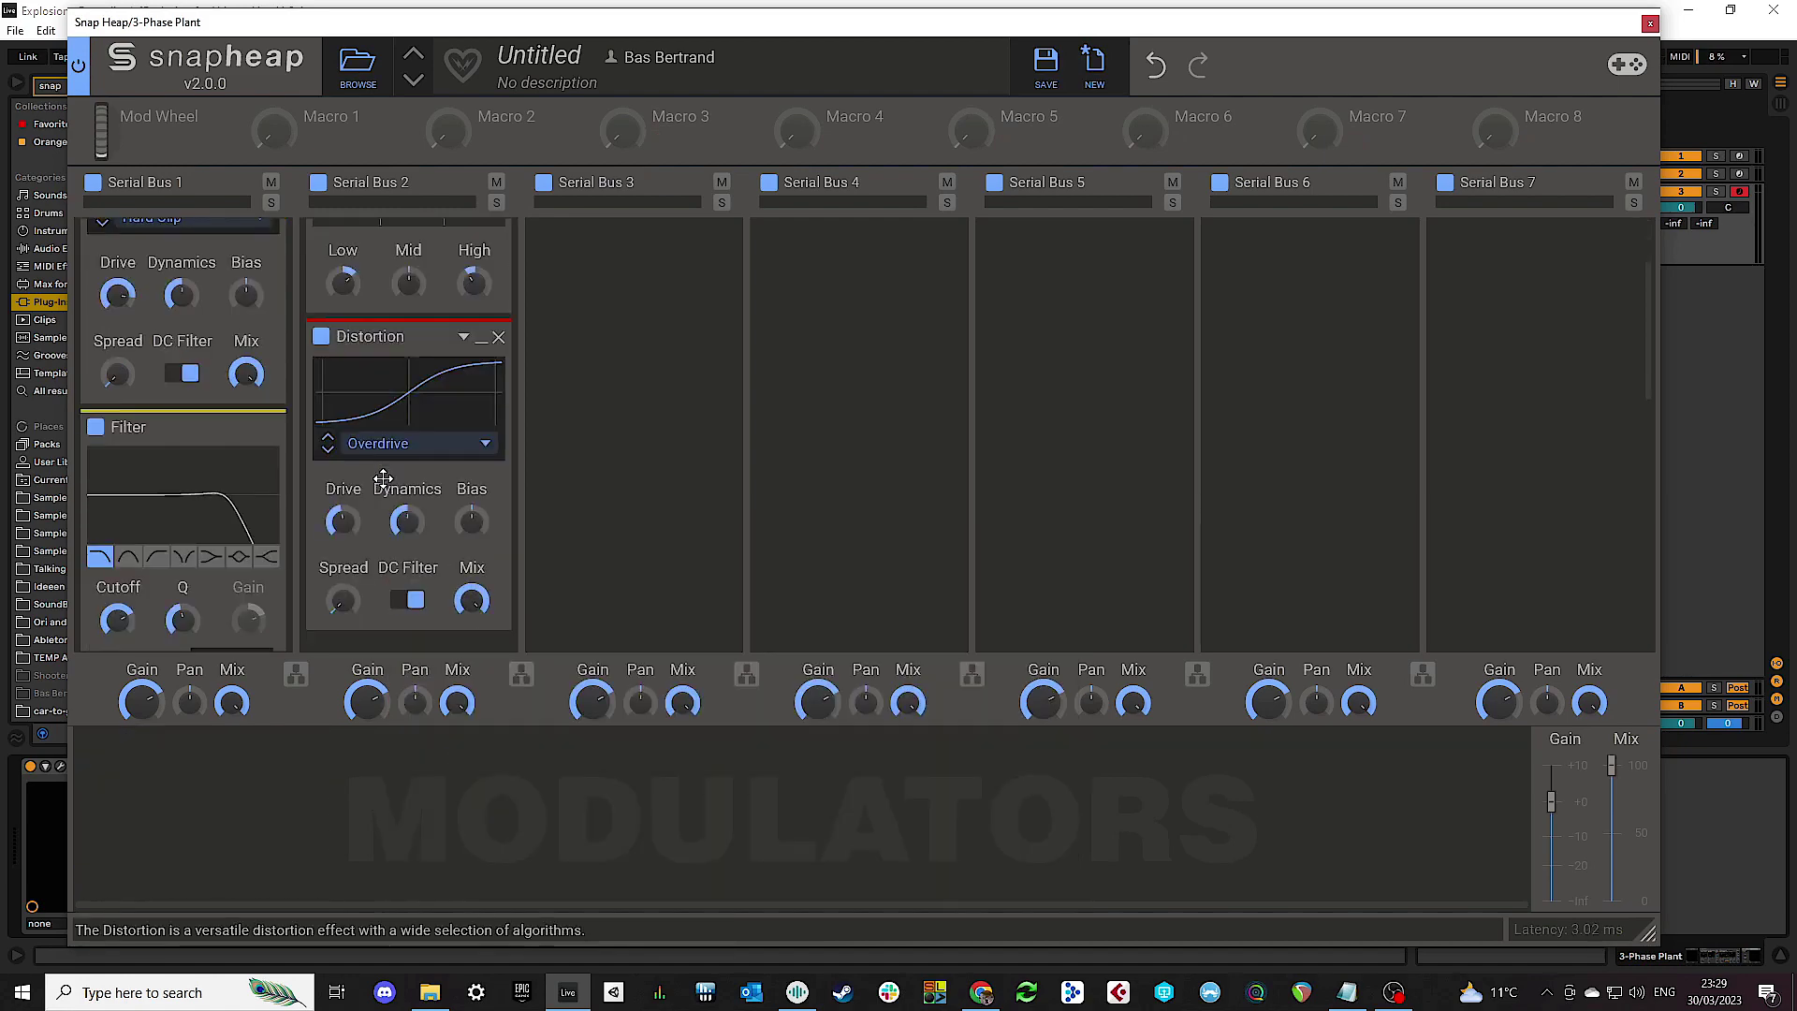
pyautogui.click(379, 444)
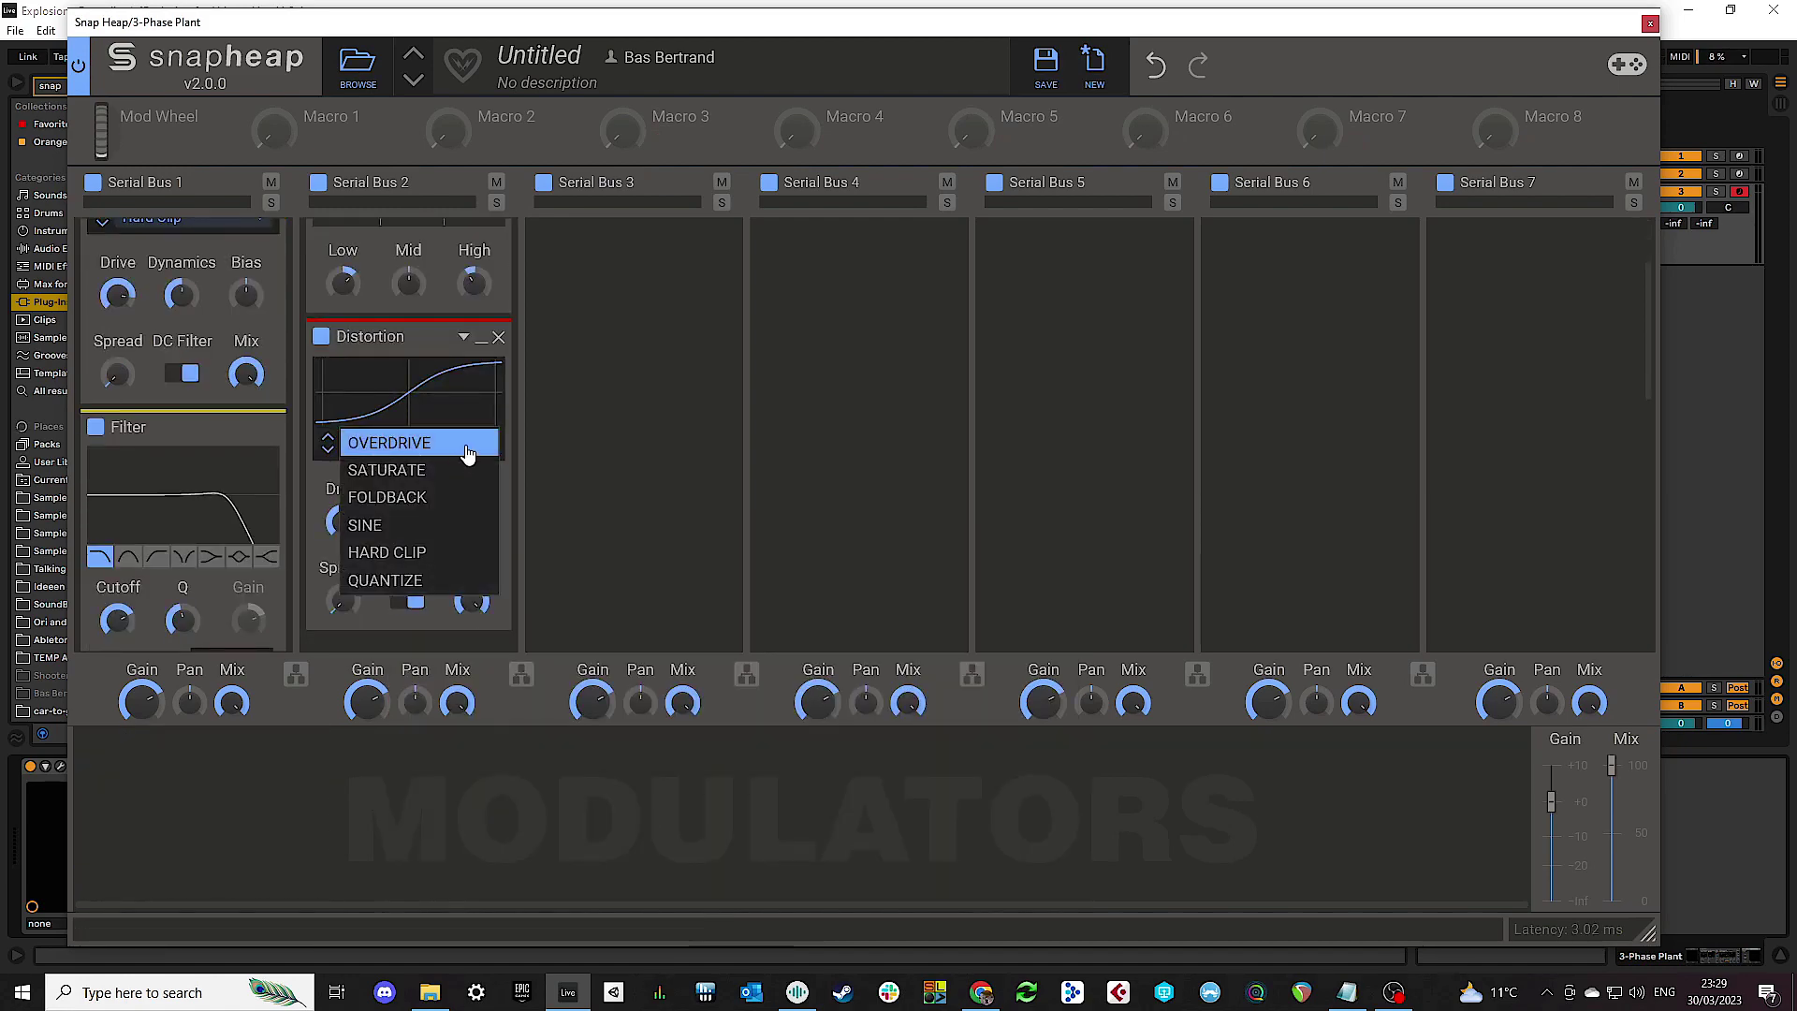
pyautogui.click(409, 473)
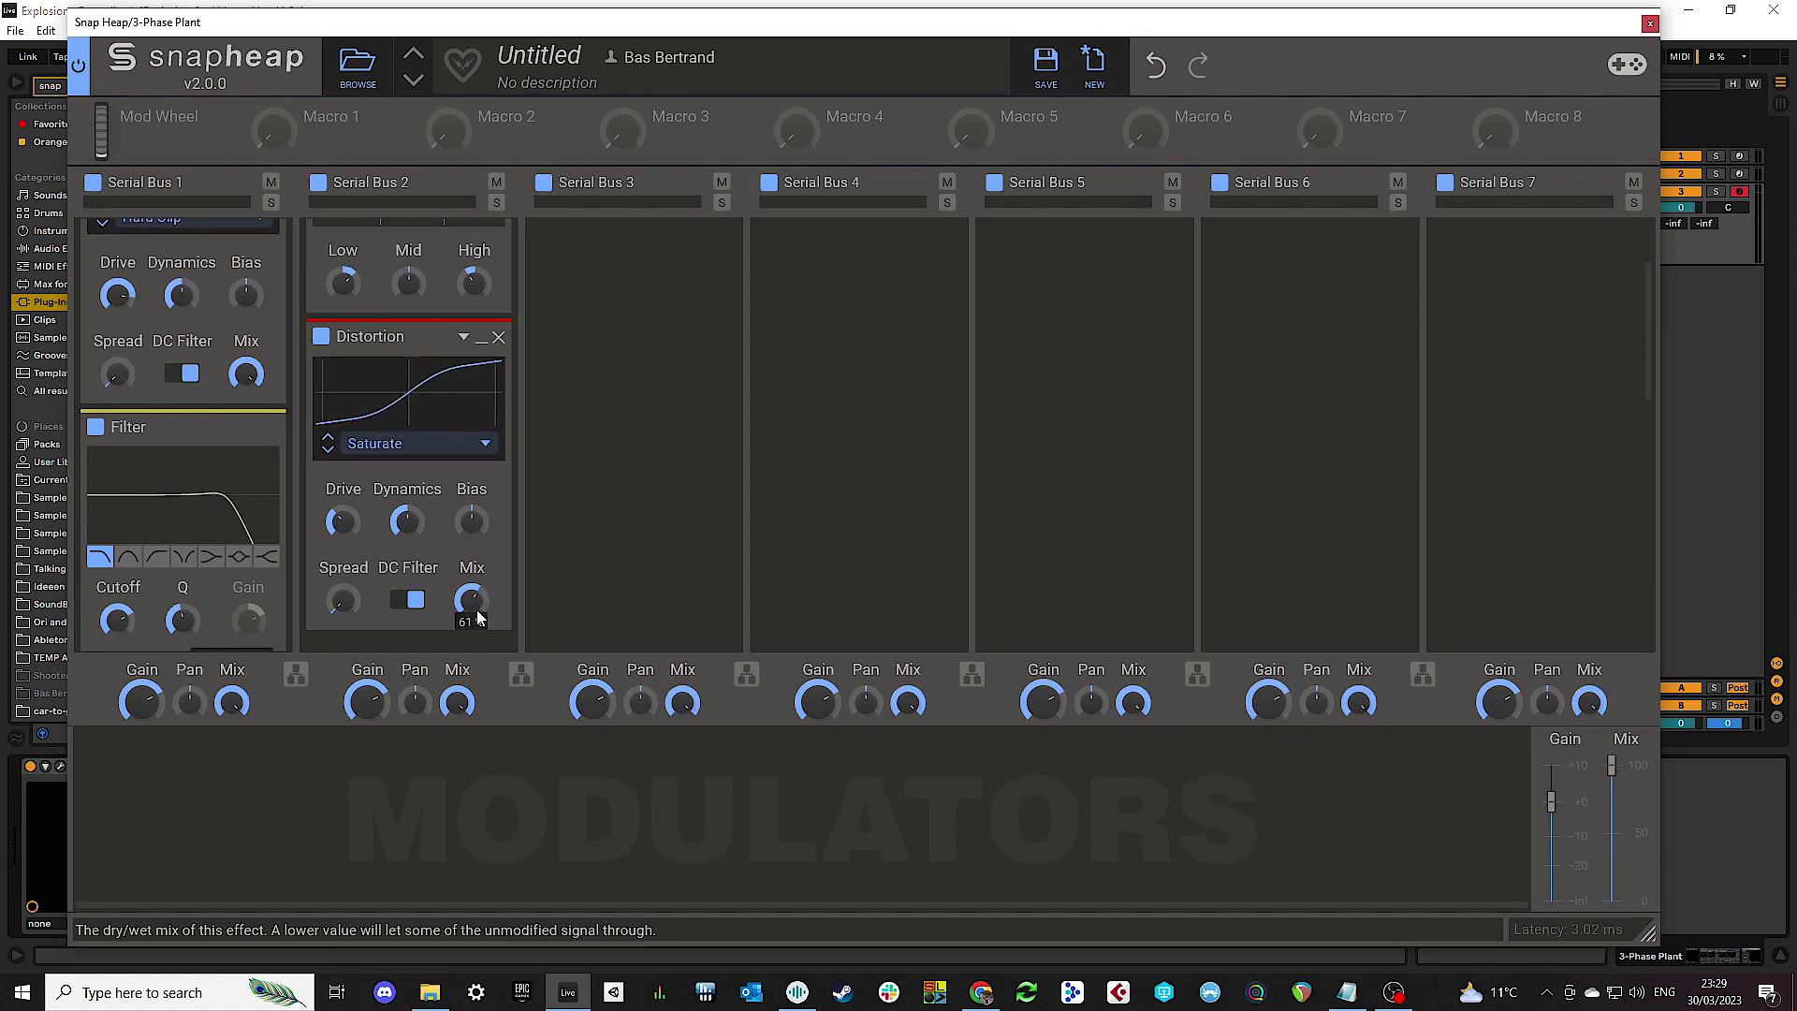
pyautogui.moveTo(475, 603); pyautogui.dragTo(475, 612)
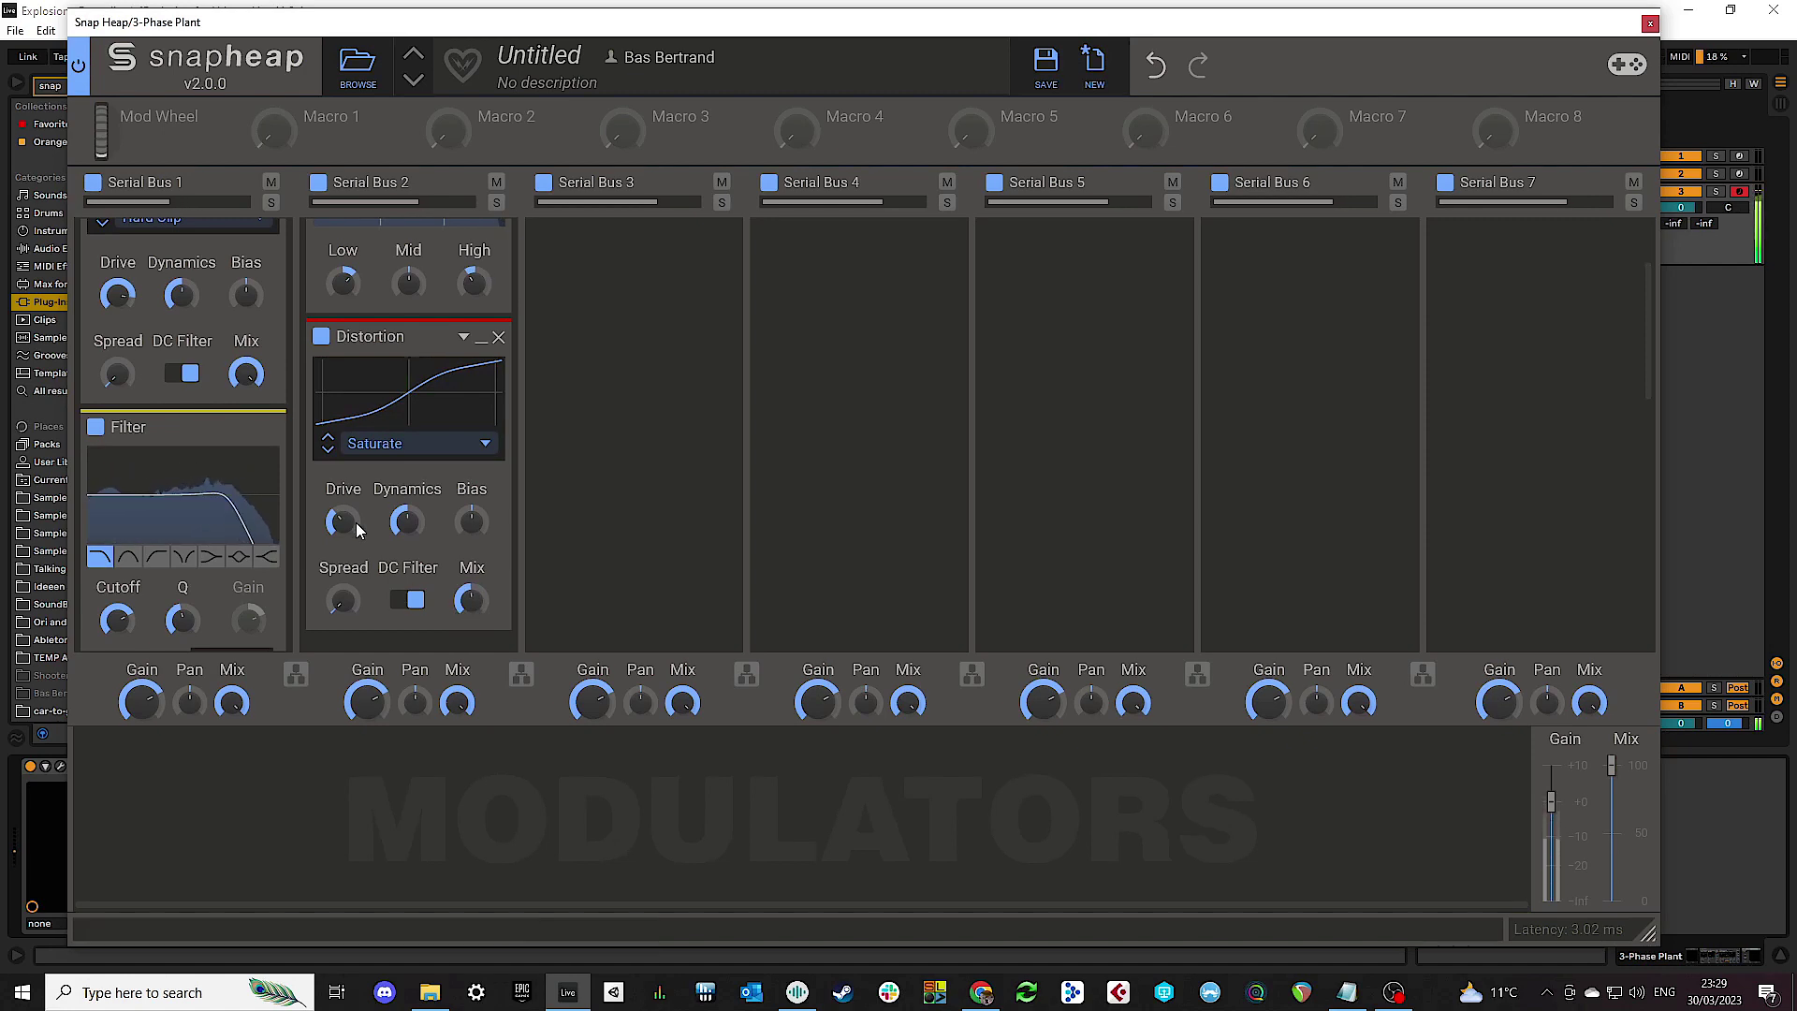
pyautogui.moveTo(342, 522); pyautogui.dragTo(342, 527)
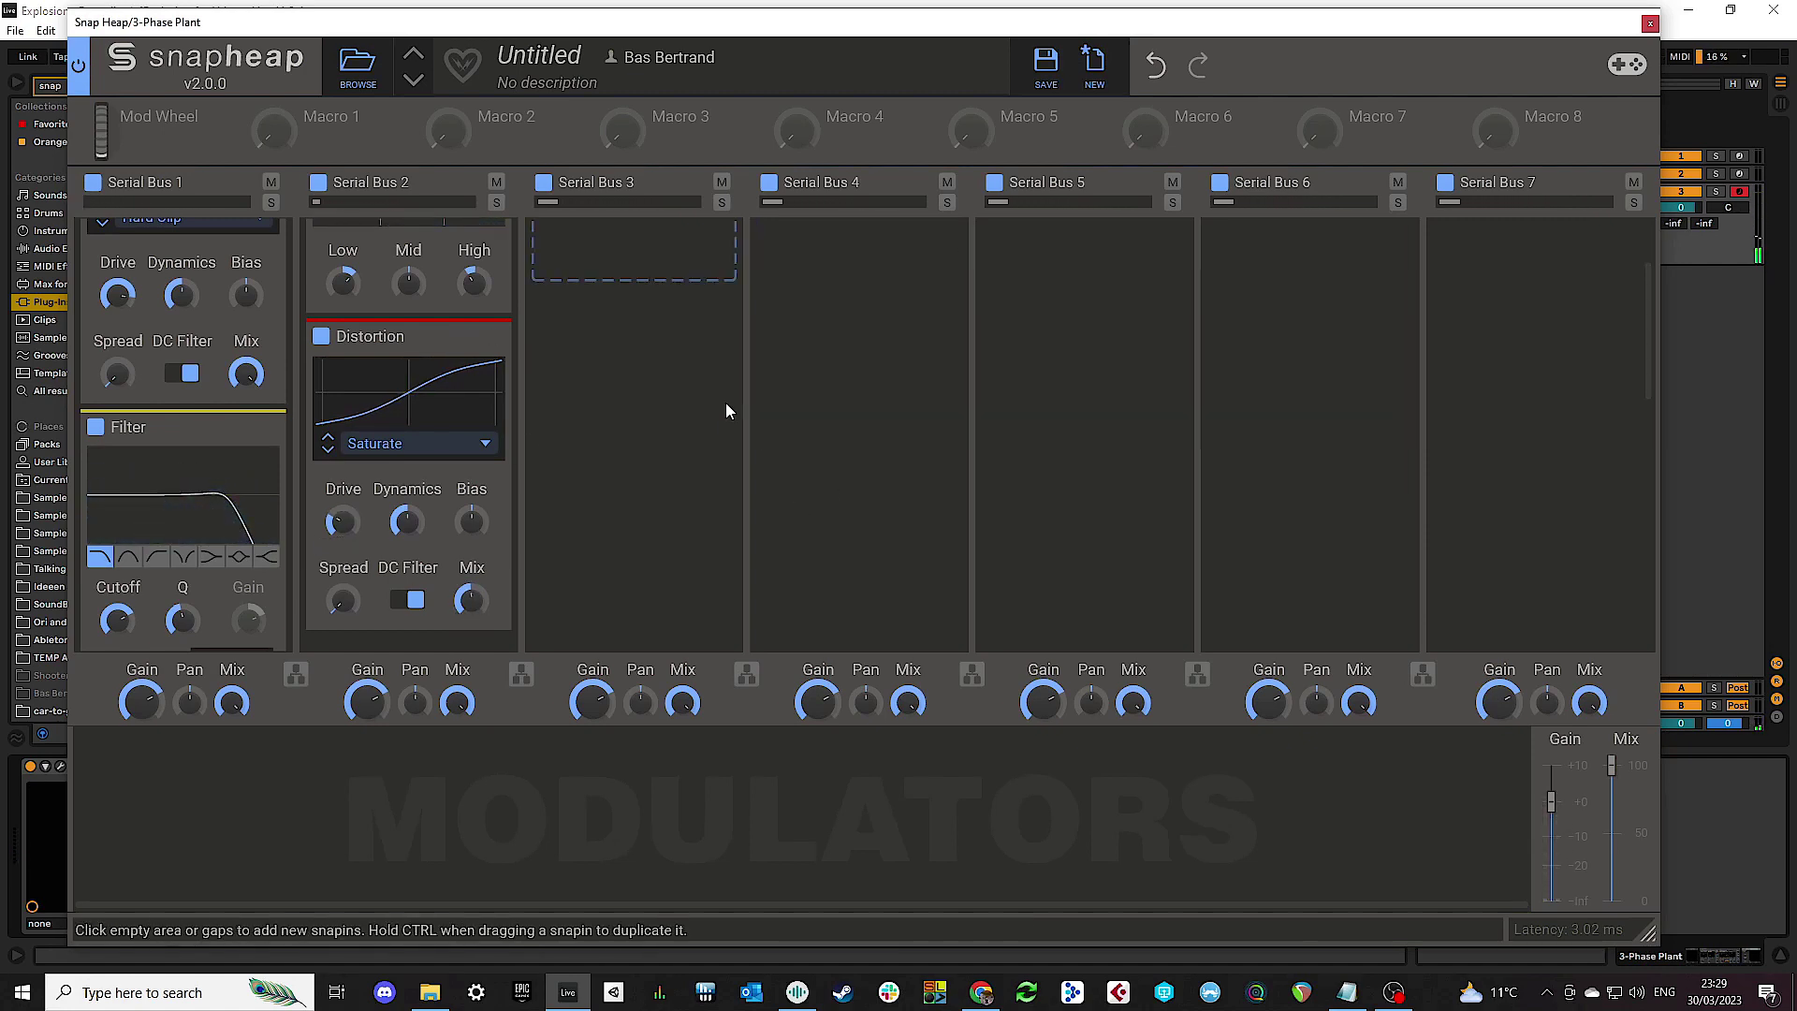
# Step: Add a Haas effect to Serial Bus 3
pyautogui.scroll(3, 537, 381)
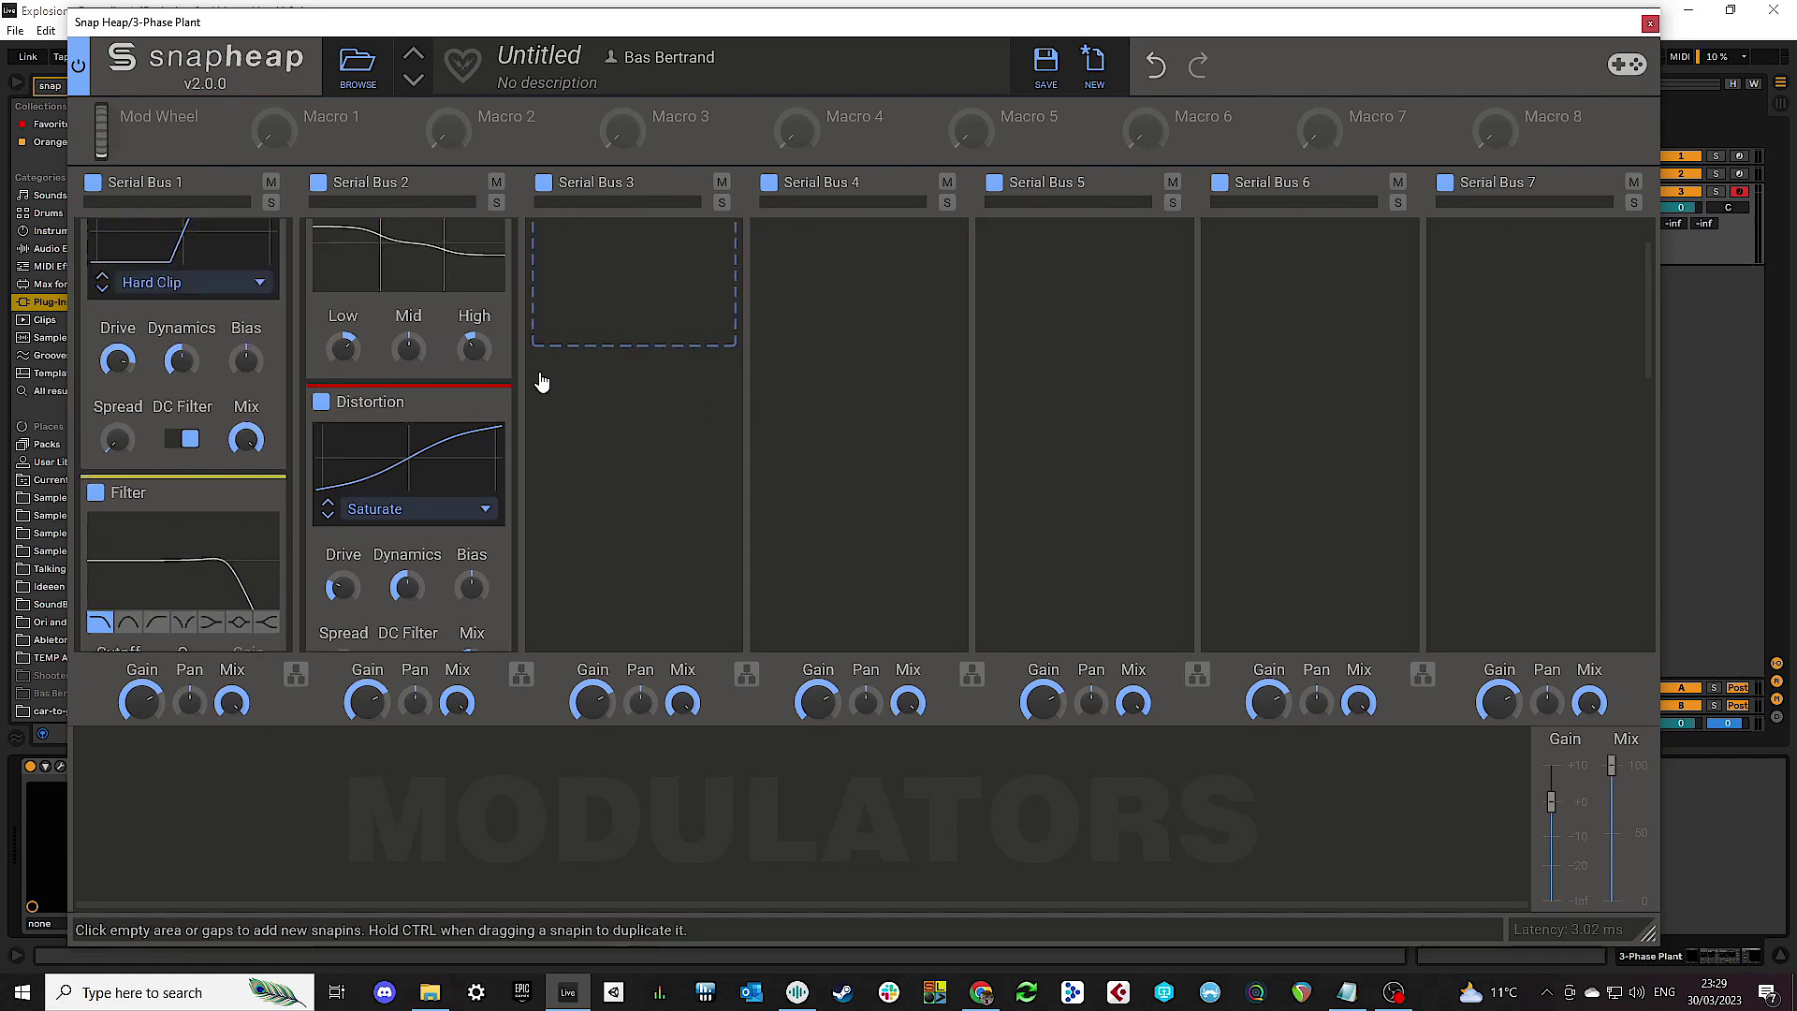
pyautogui.click(632, 310)
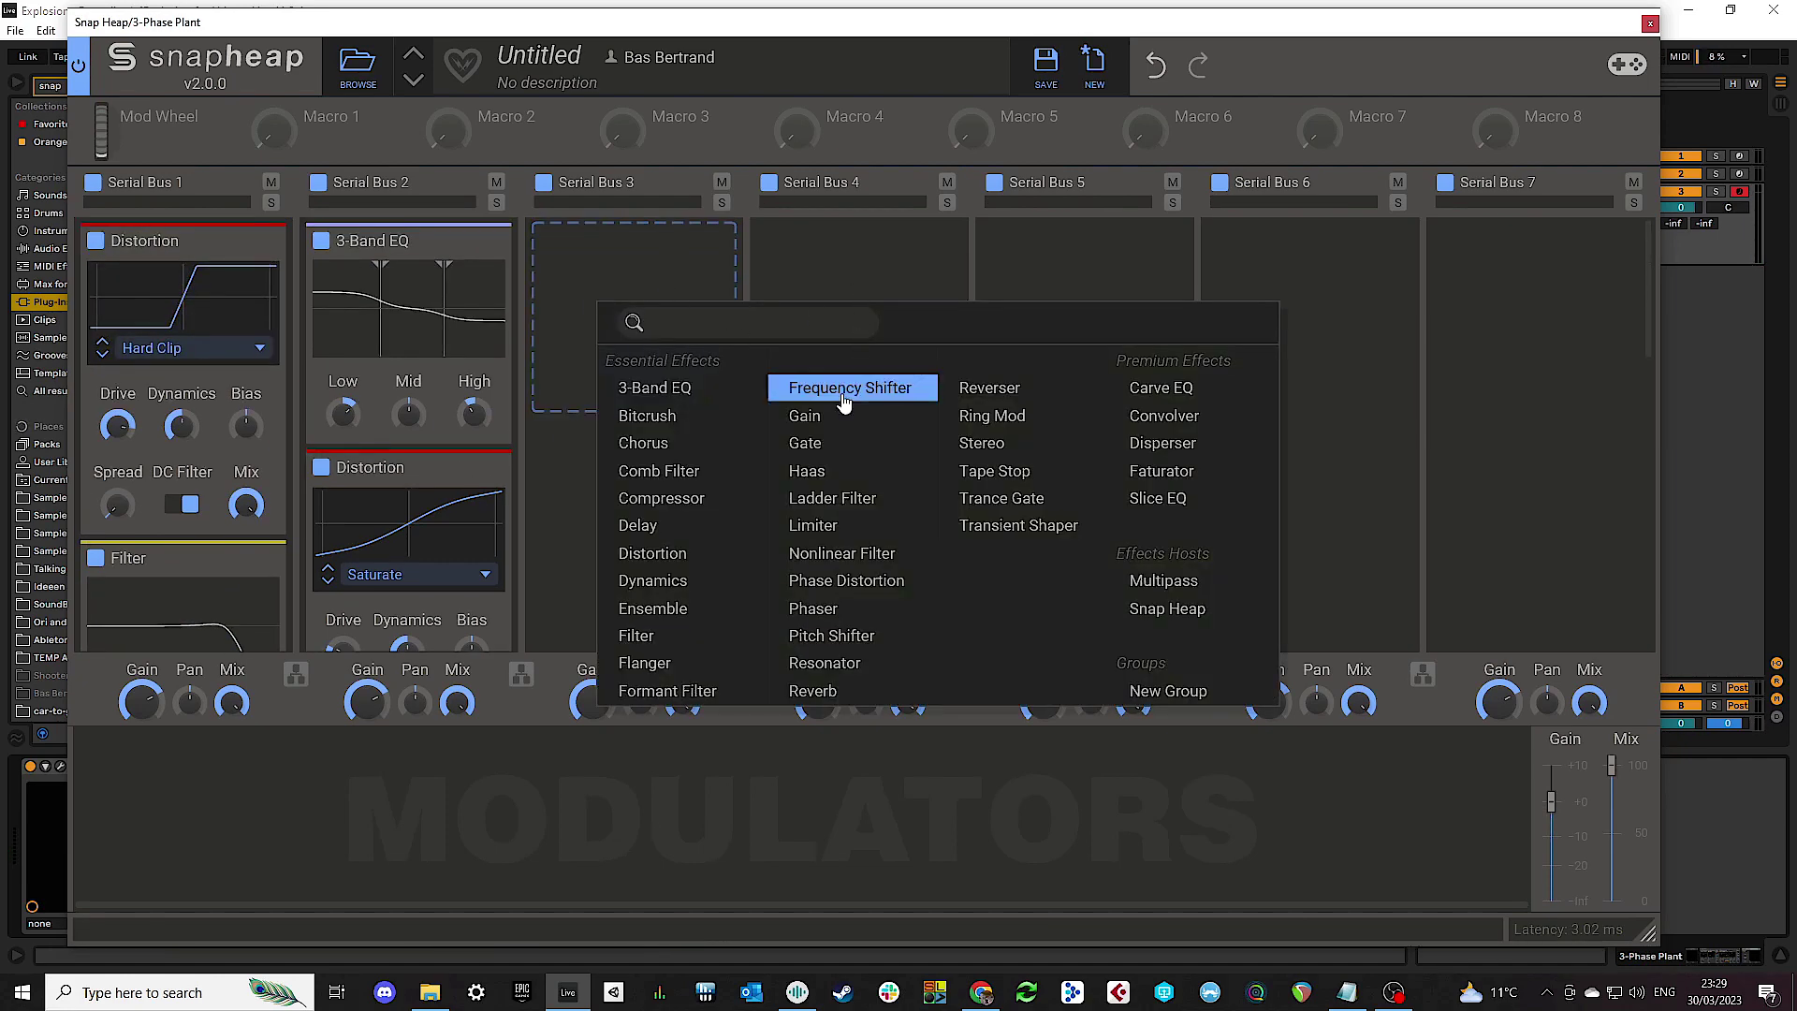
pyautogui.click(807, 471)
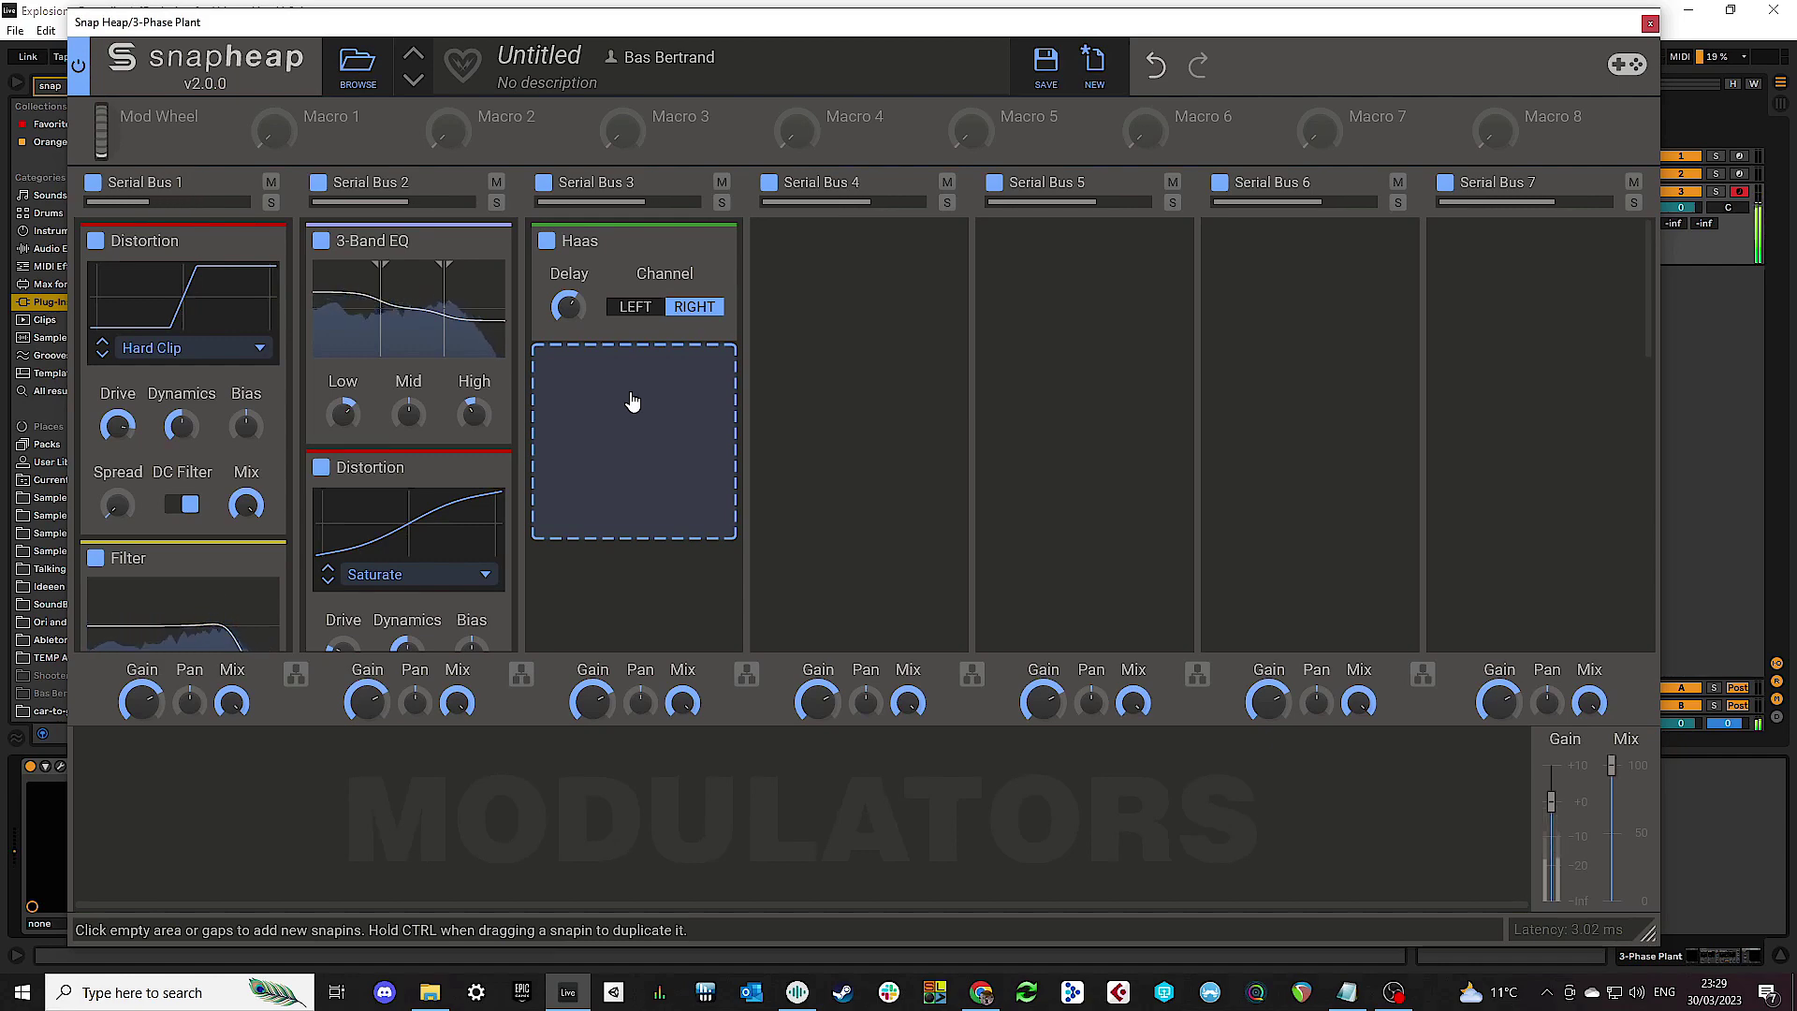
# Step: Add a Transient Shaper with Clip enabled after the Haas, then play back the sound
pyautogui.click(632, 401)
pyautogui.click(1000, 473)
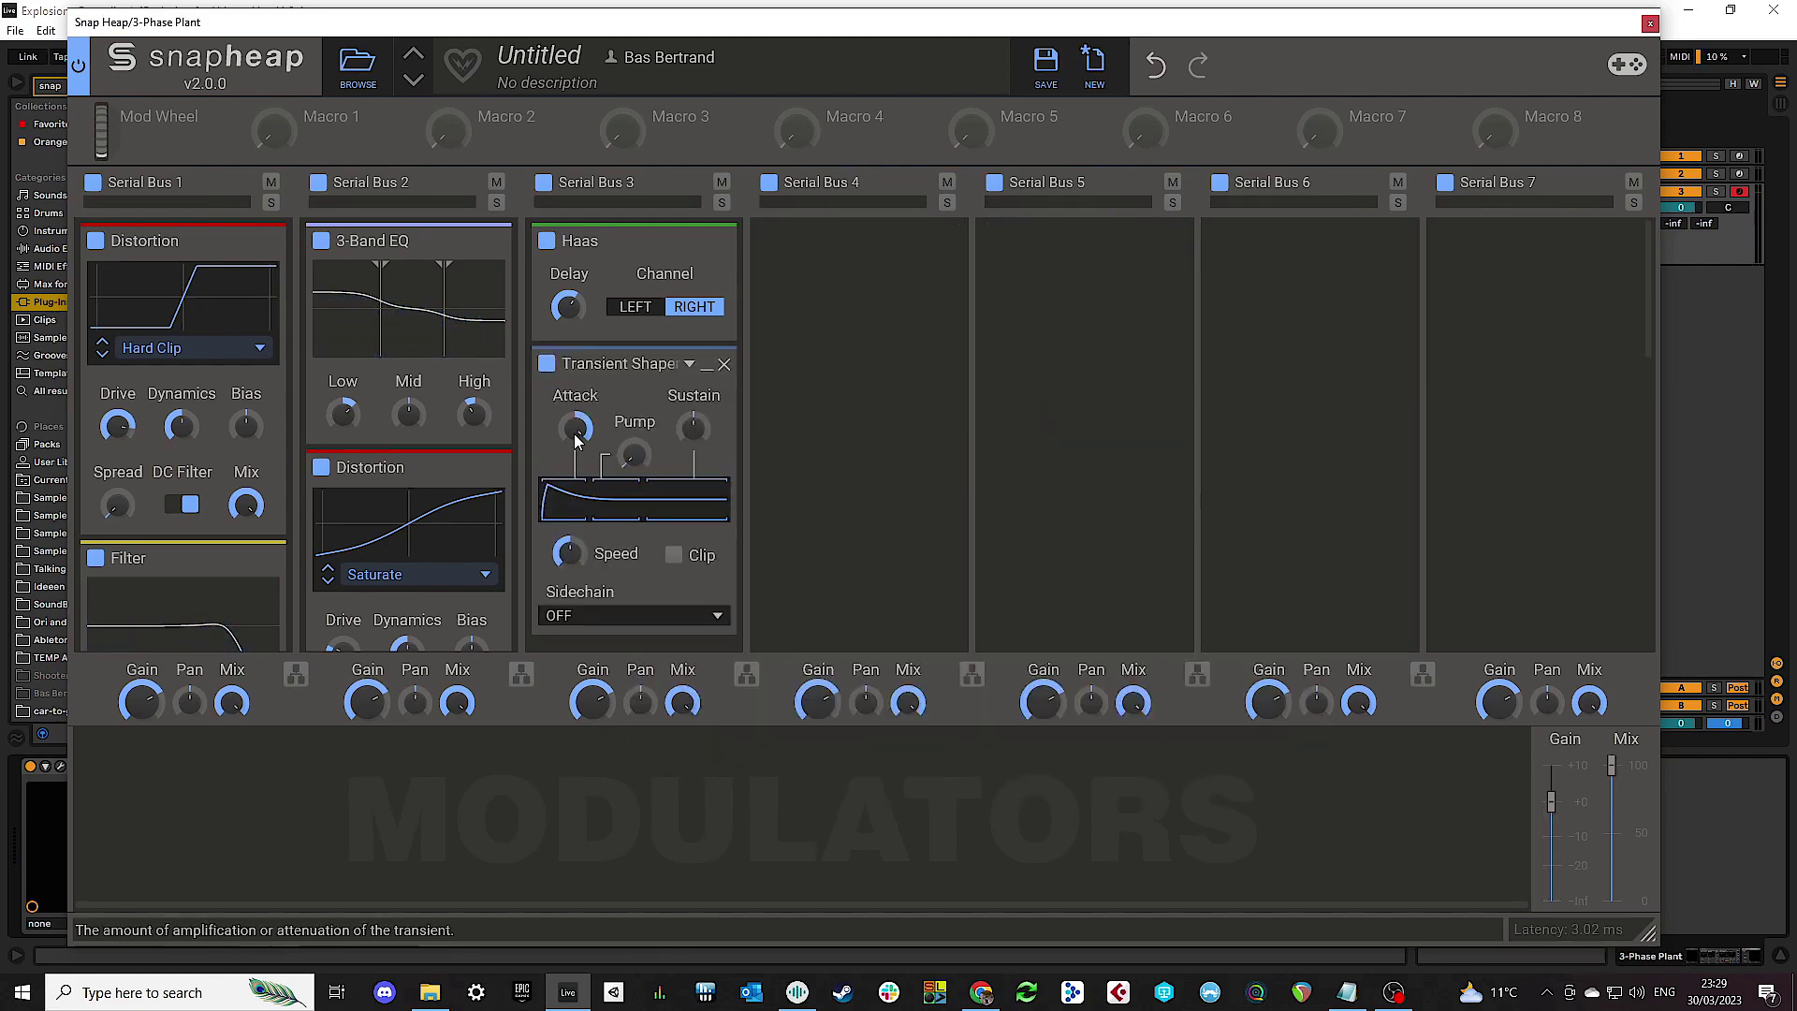
pyautogui.click(673, 557)
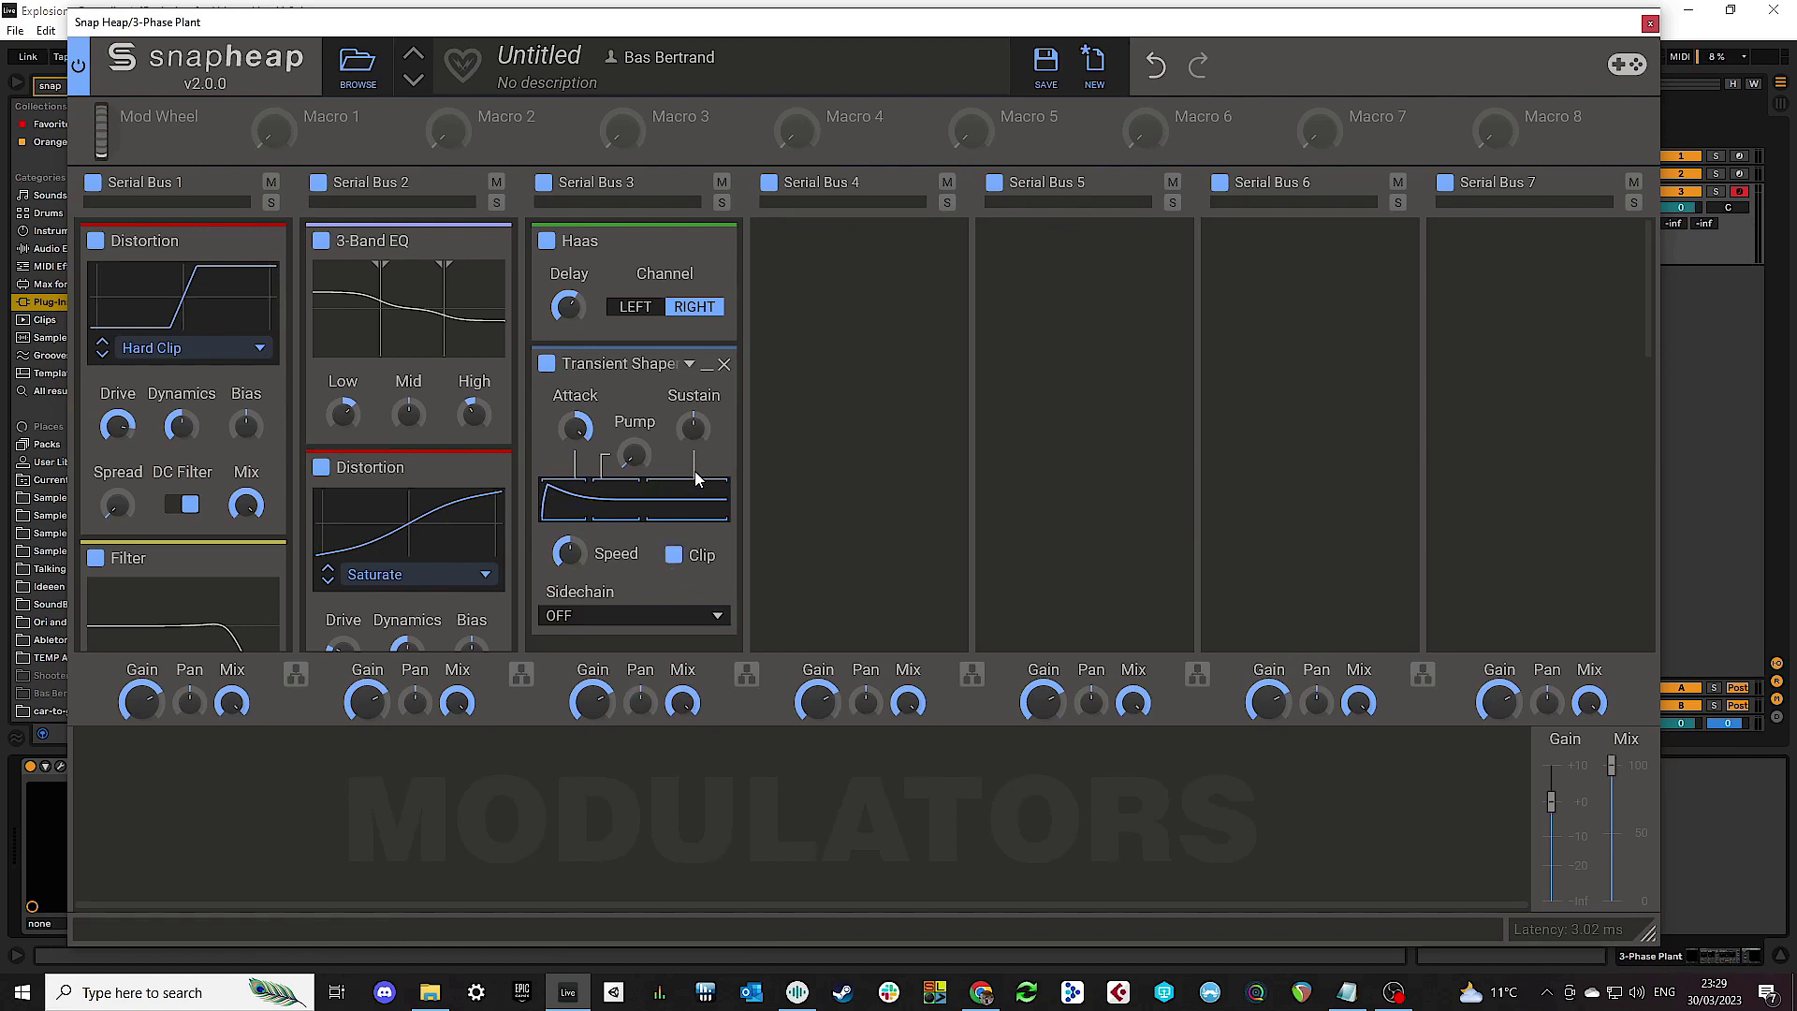
pyautogui.press('space')
# Step: Add a 3-Band EQ to Serial Bus 4 and adjust its high band gain
pyautogui.click(812, 312)
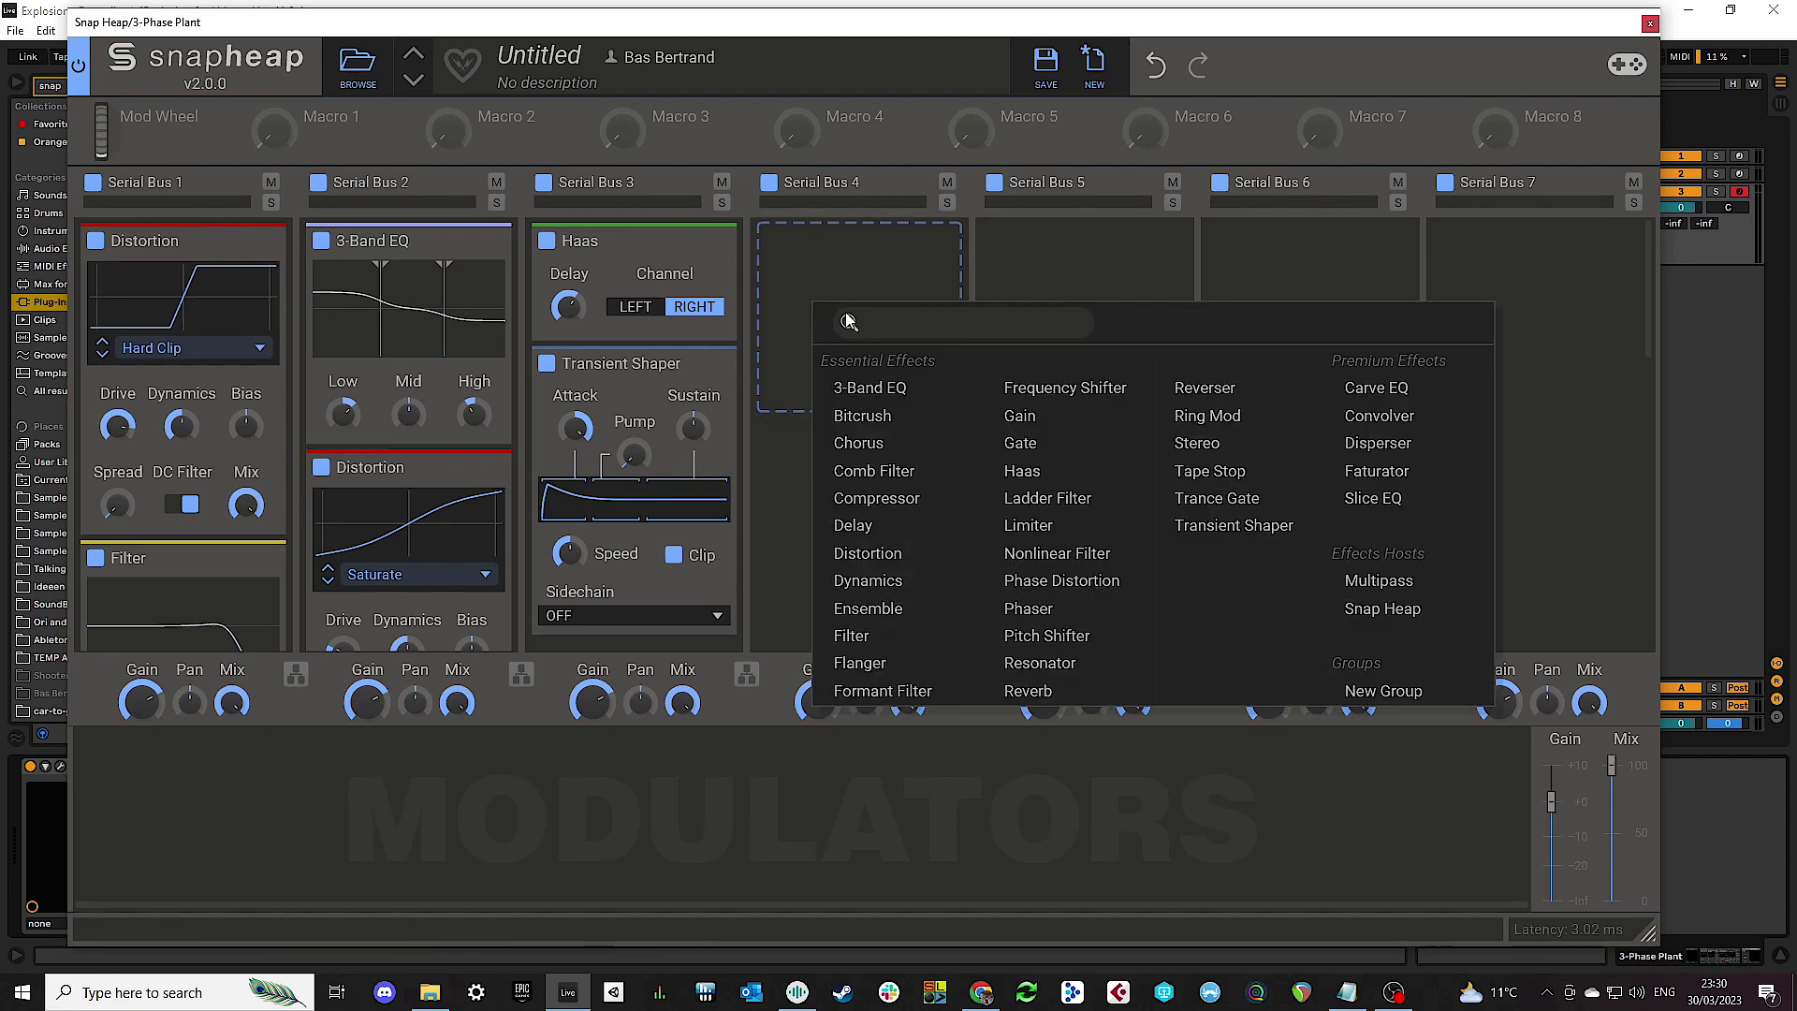
pyautogui.click(866, 388)
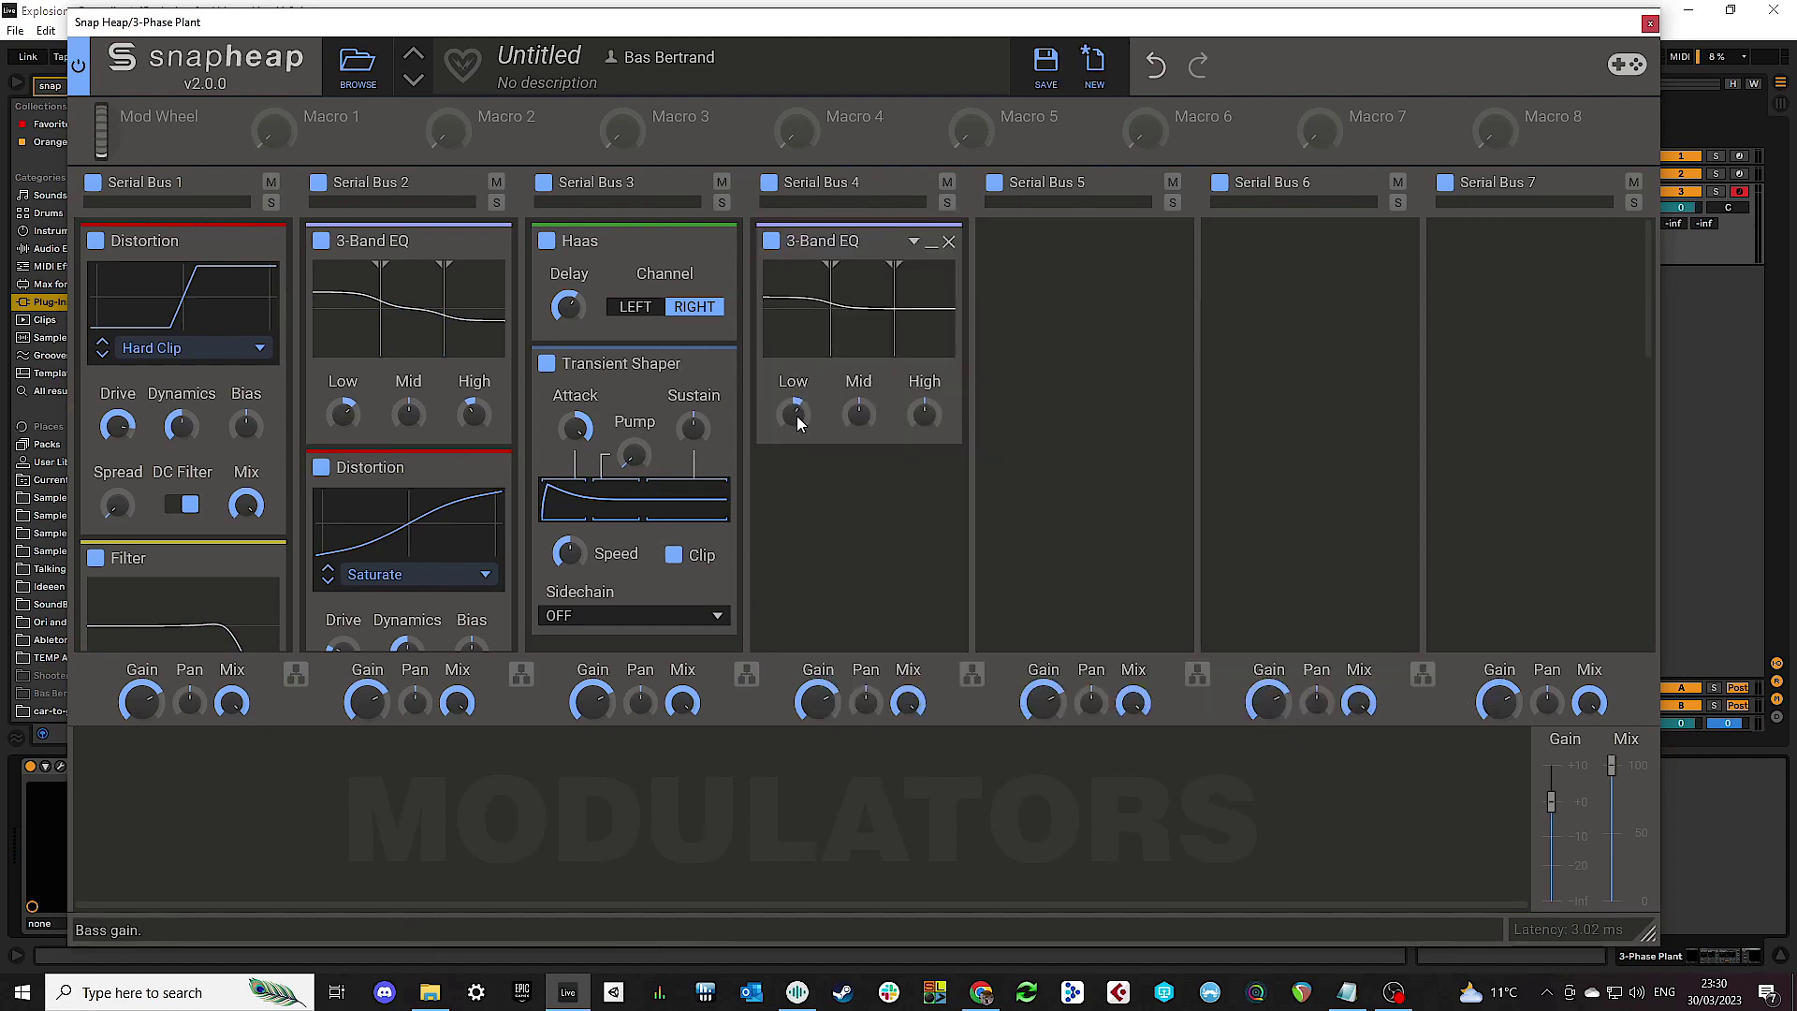
pyautogui.moveTo(923, 413); pyautogui.dragTo(932, 414)
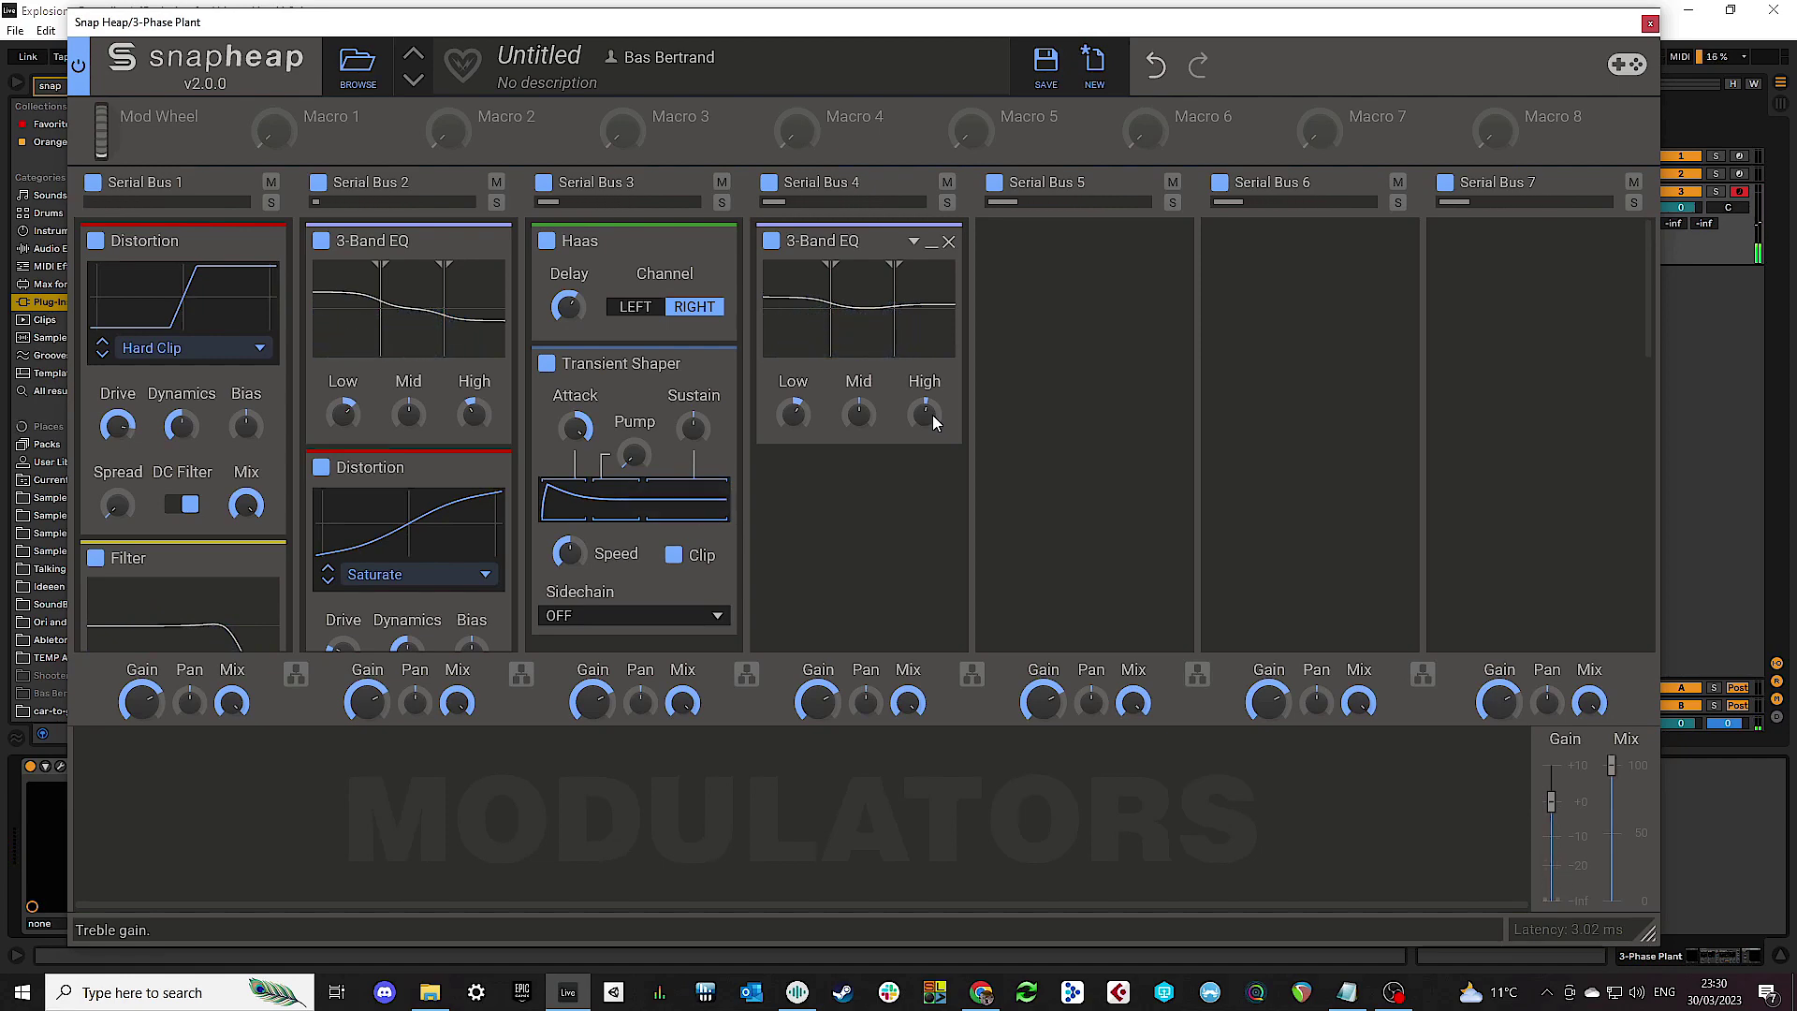
# Step: Add a Saturate Distortion after the EQ with lower drive and 81% mix, then play it
pyautogui.click(906, 526)
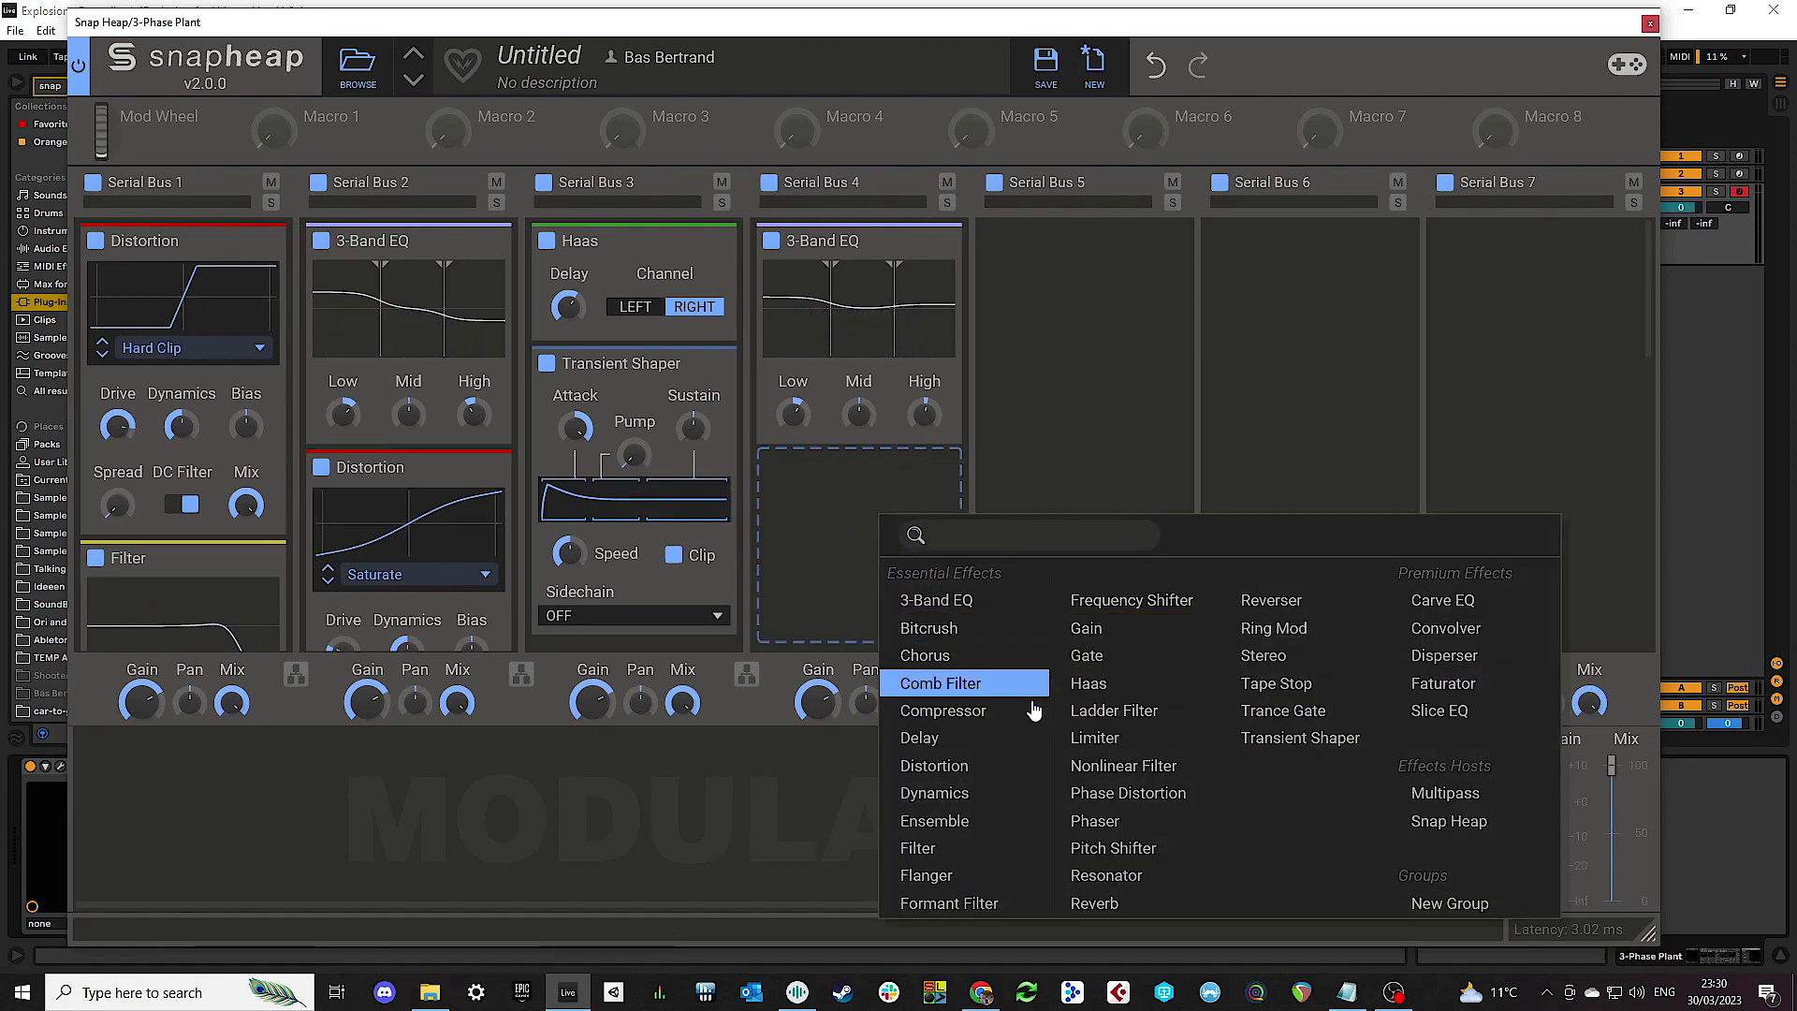
pyautogui.click(972, 777)
pyautogui.scroll(-3, 822, 496)
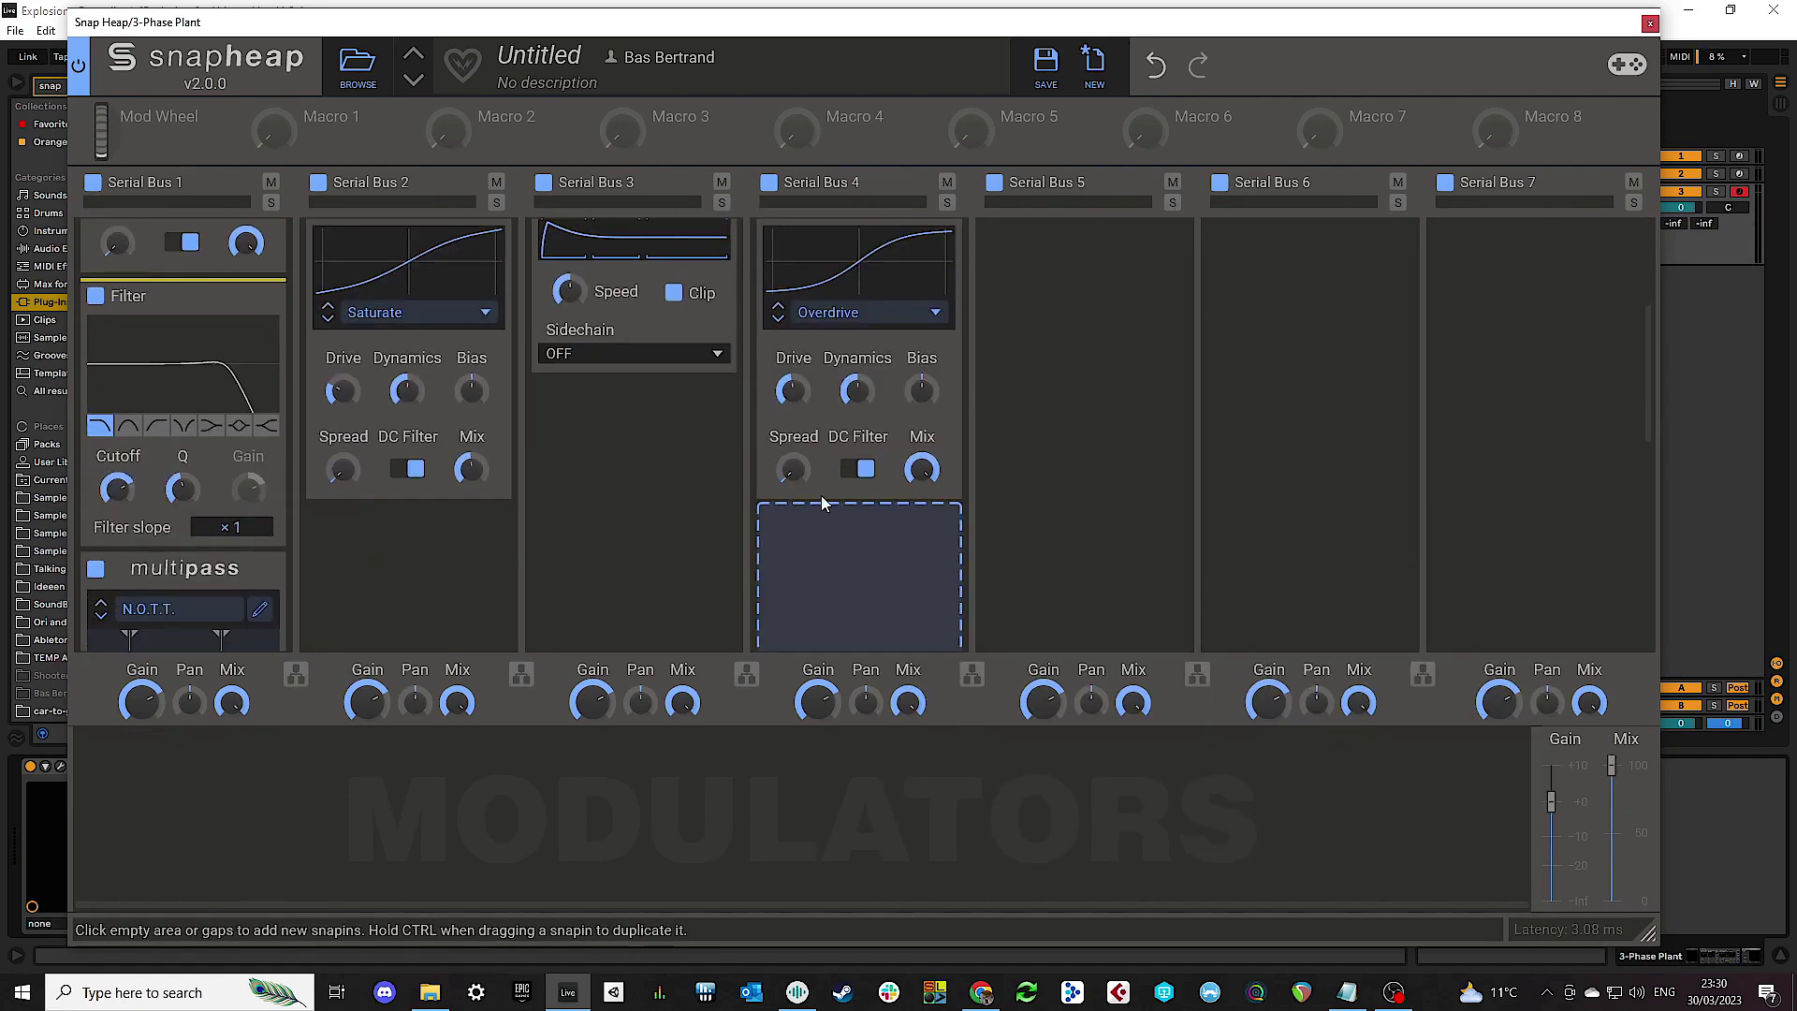
pyautogui.click(827, 312)
pyautogui.click(823, 337)
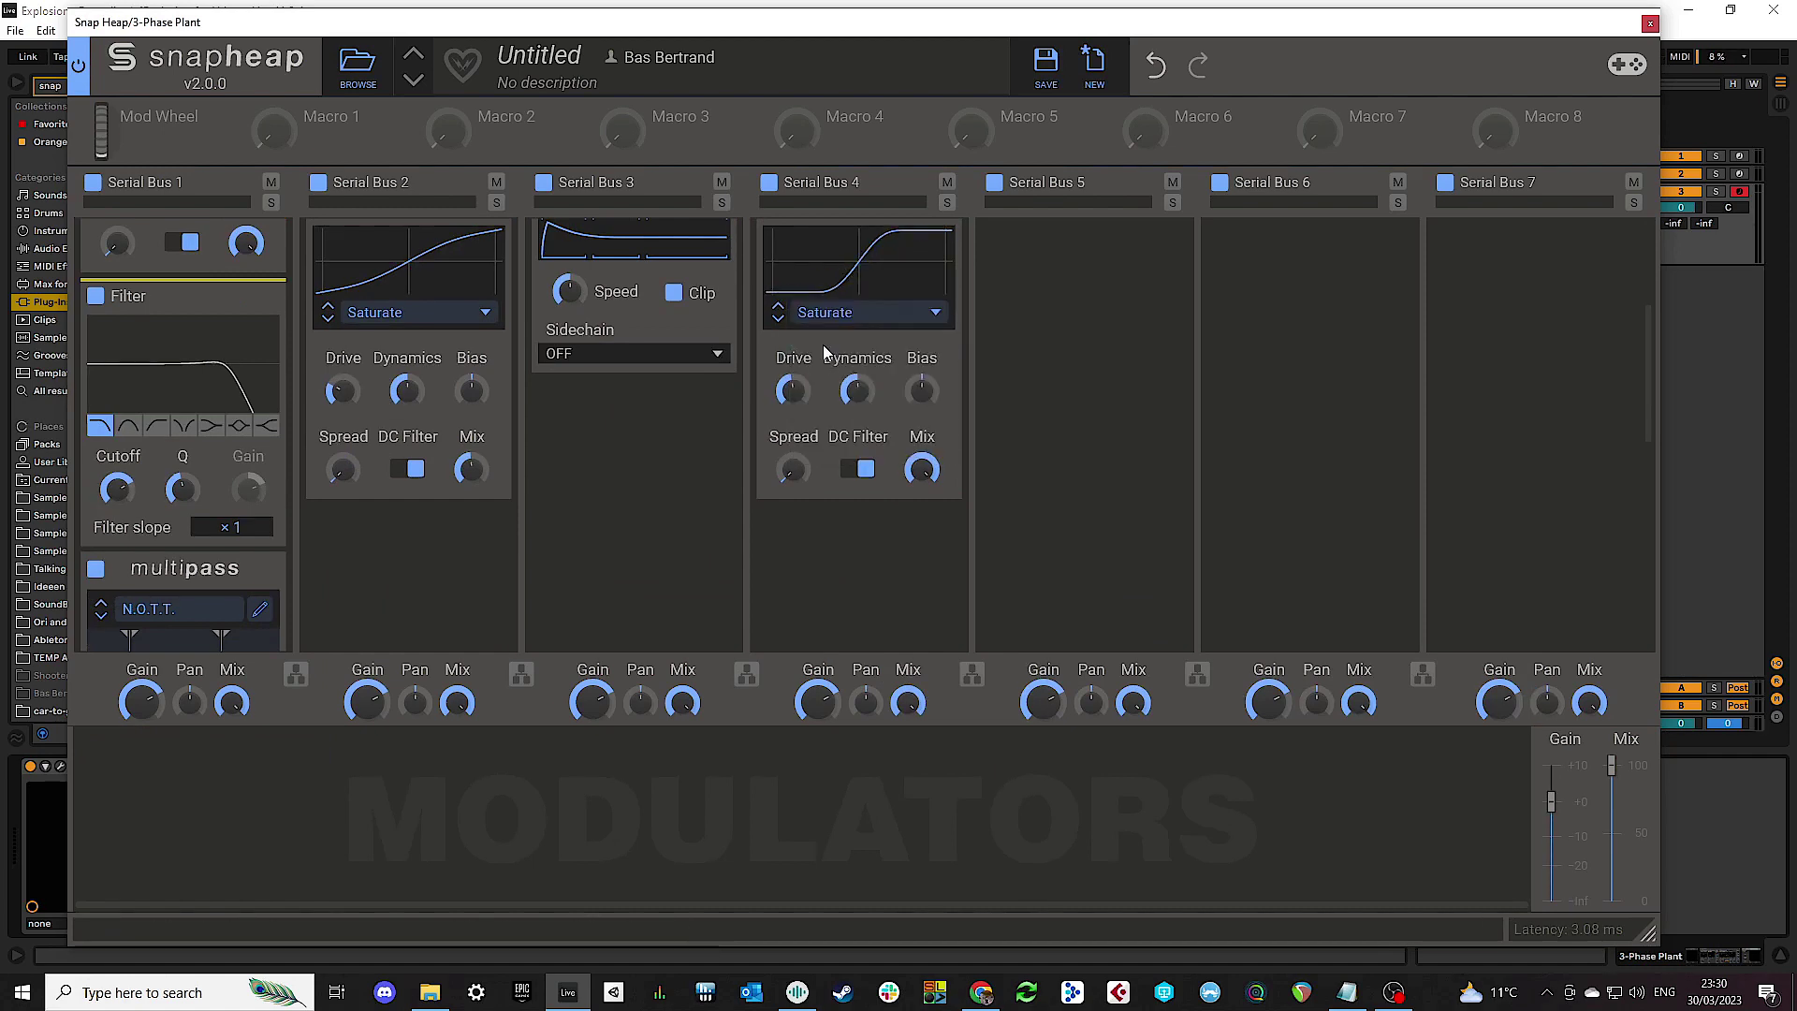
pyautogui.moveTo(791, 393); pyautogui.dragTo(791, 423)
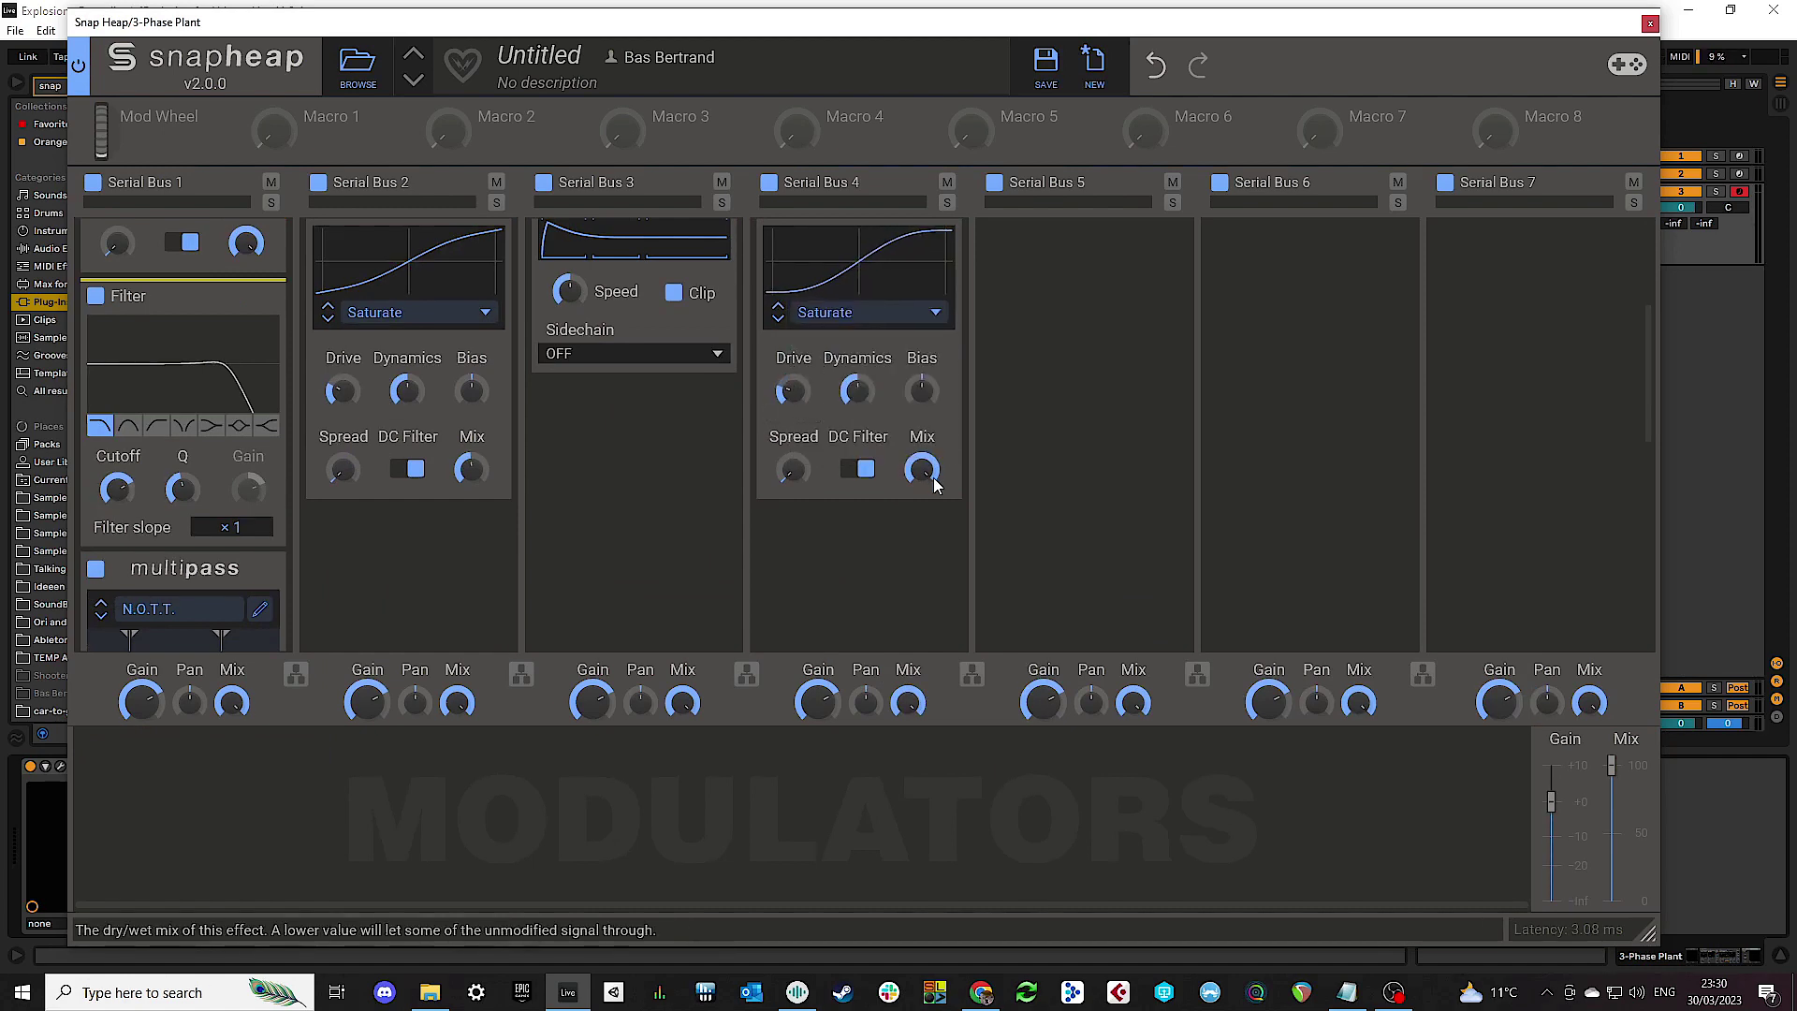
pyautogui.moveTo(930, 473); pyautogui.dragTo(930, 483)
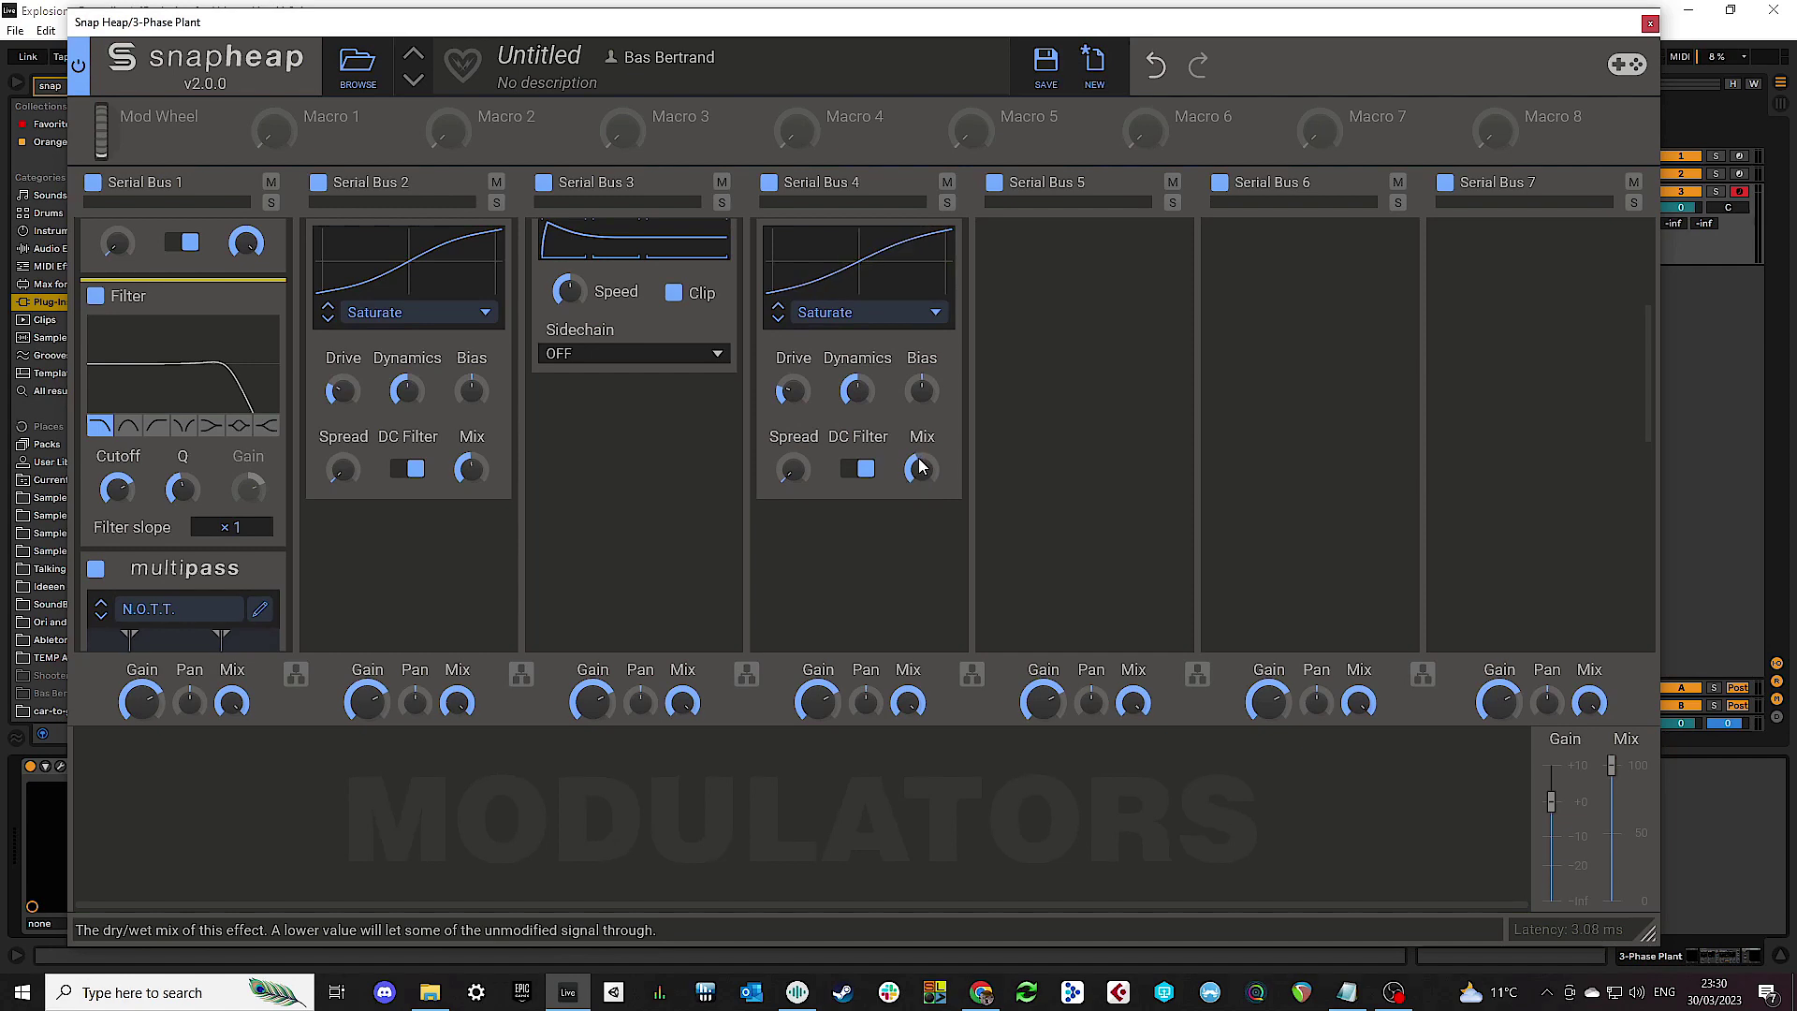
pyautogui.press('space')
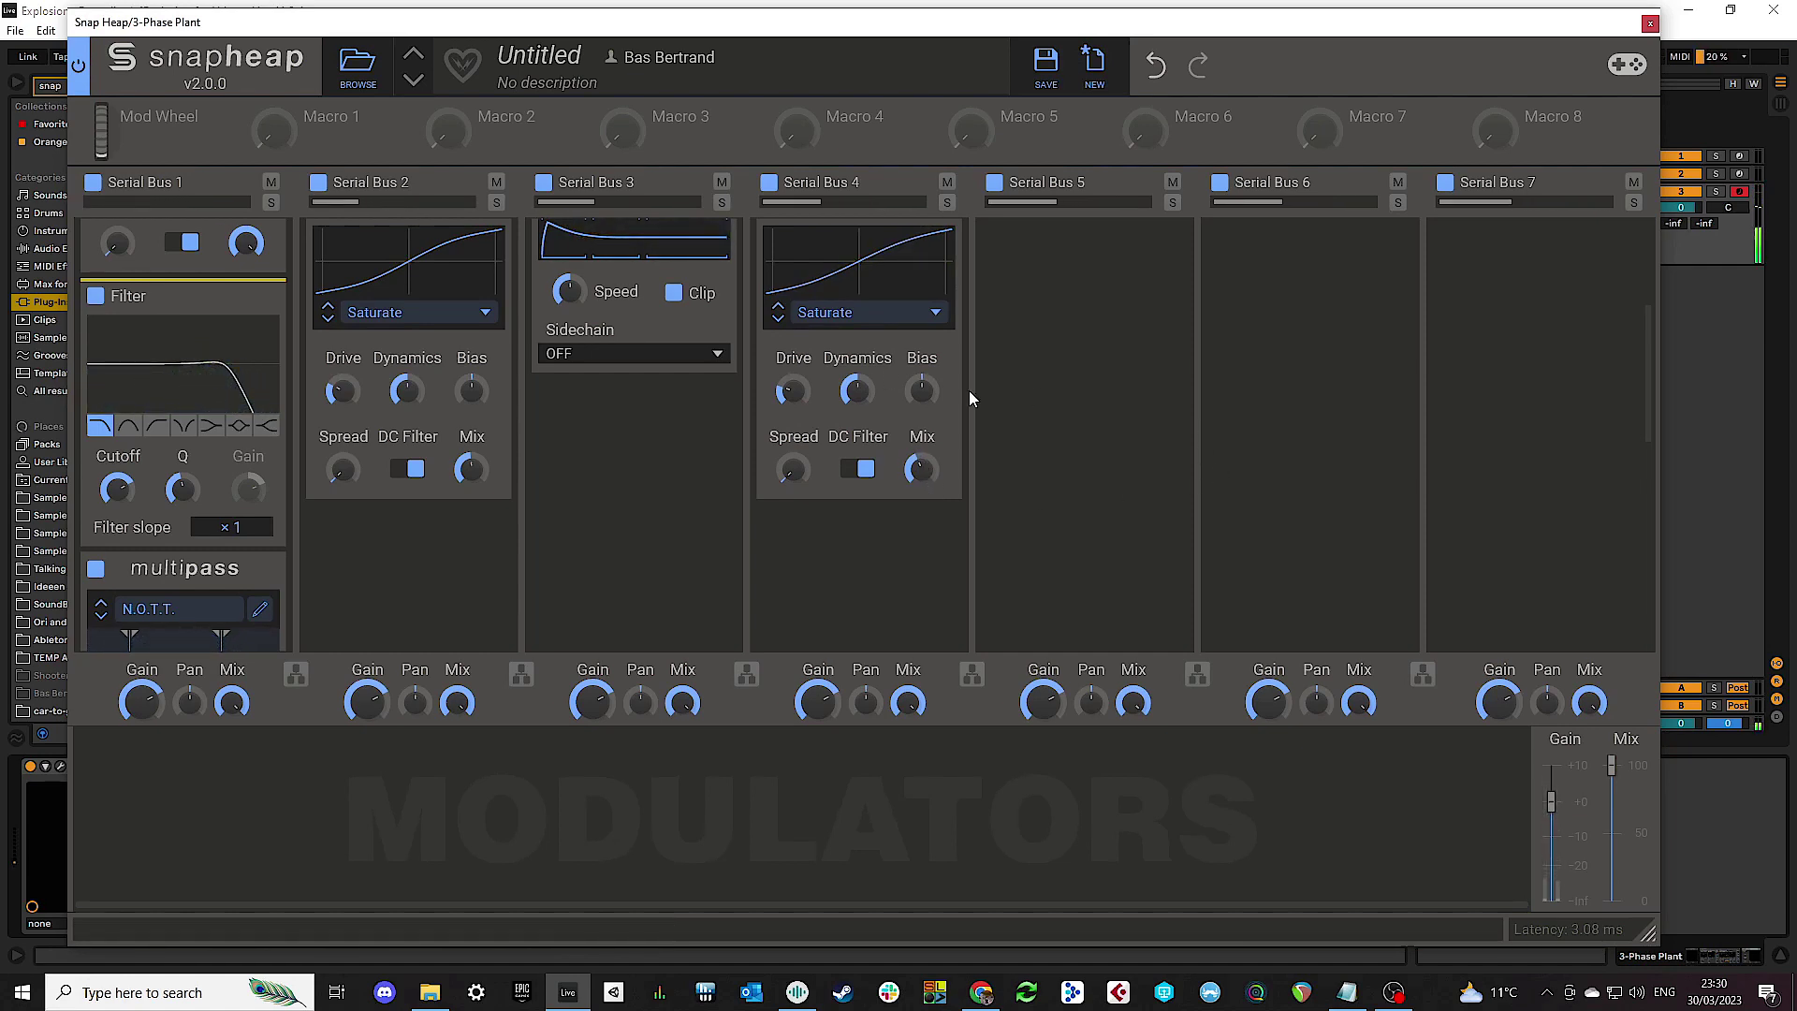
pyautogui.scroll(3, 735, 285)
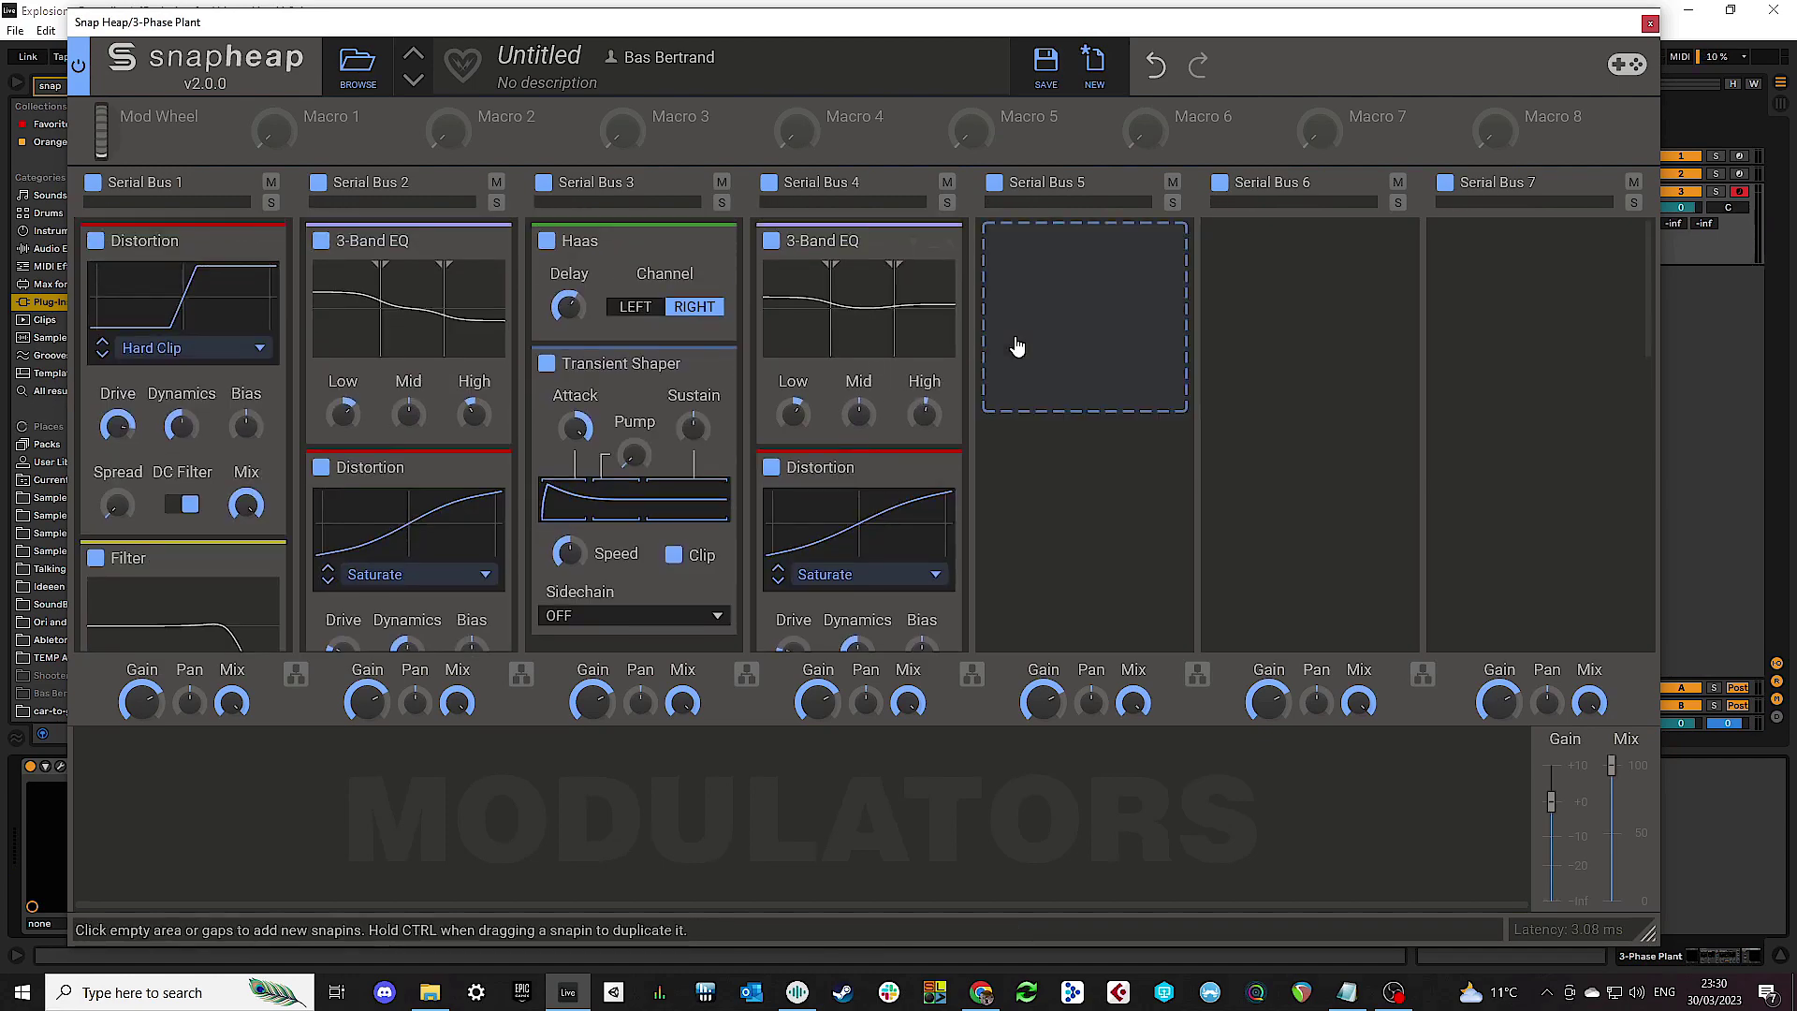
# Step: Add a Slice EQ to Serial Bus 5 with a 679 Hz cut, 3 kHz high shelf and 123 Hz low shelf
pyautogui.click(1047, 321)
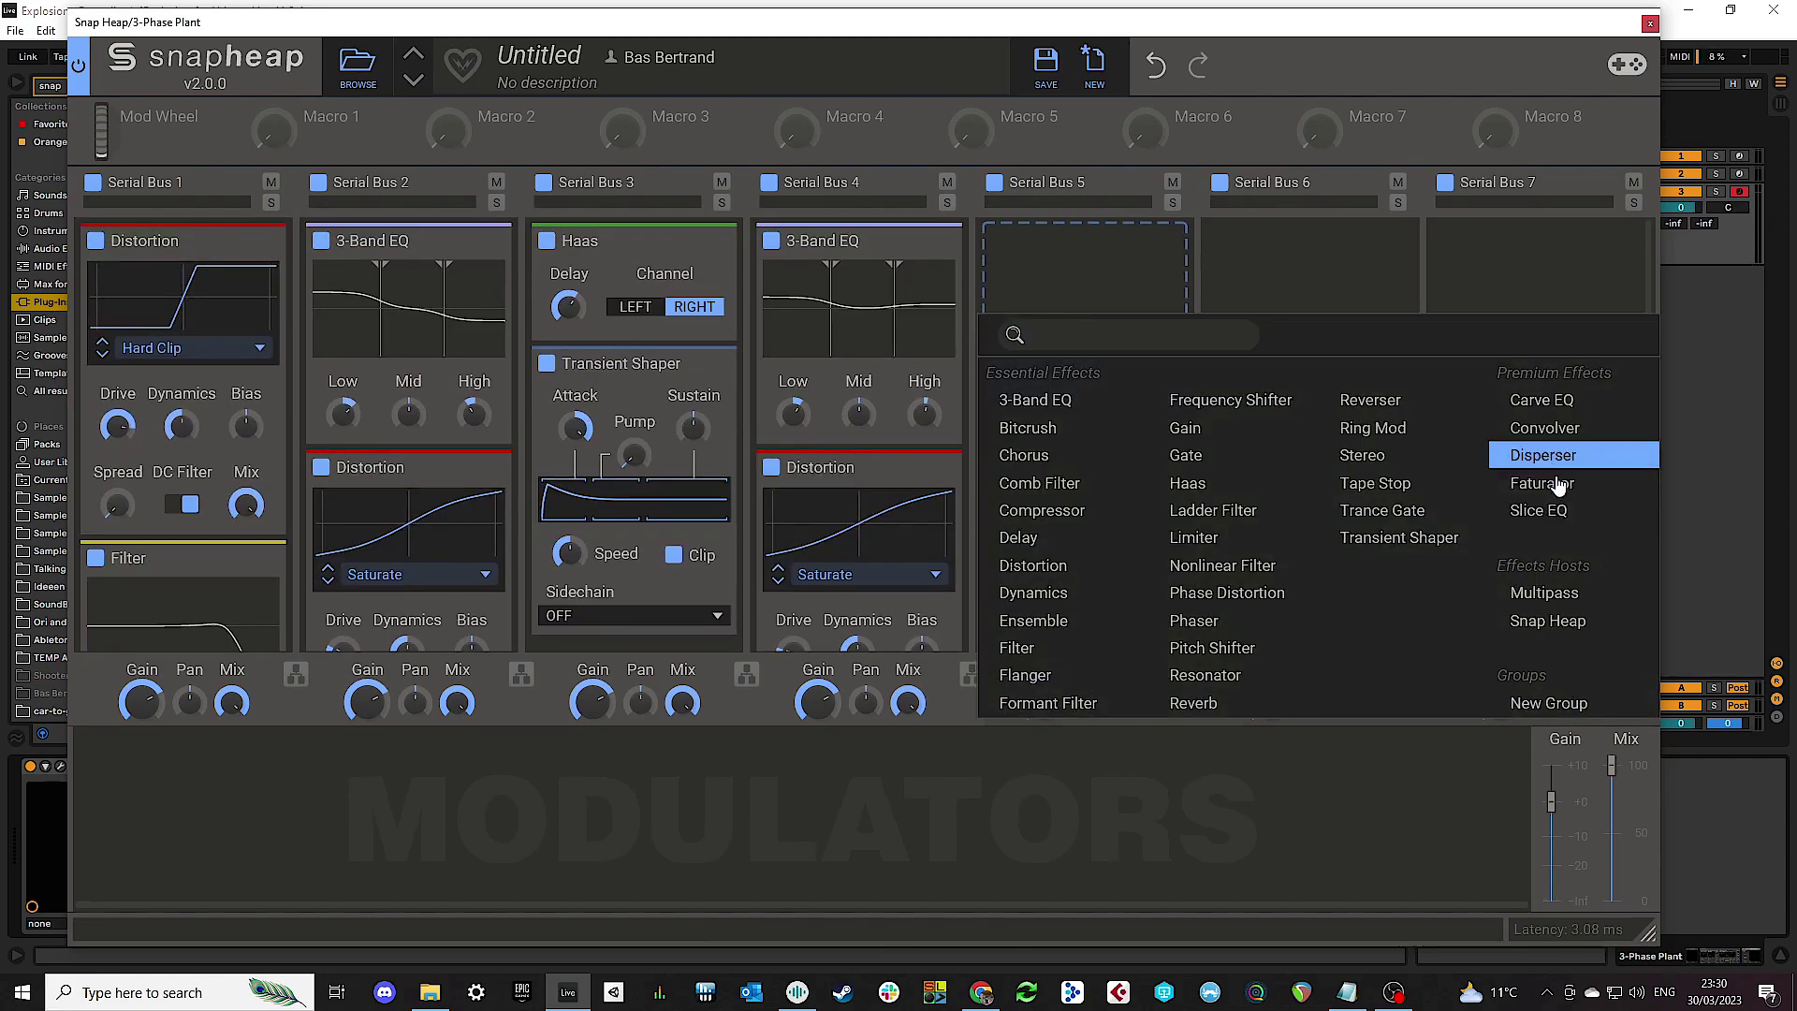
pyautogui.click(1563, 510)
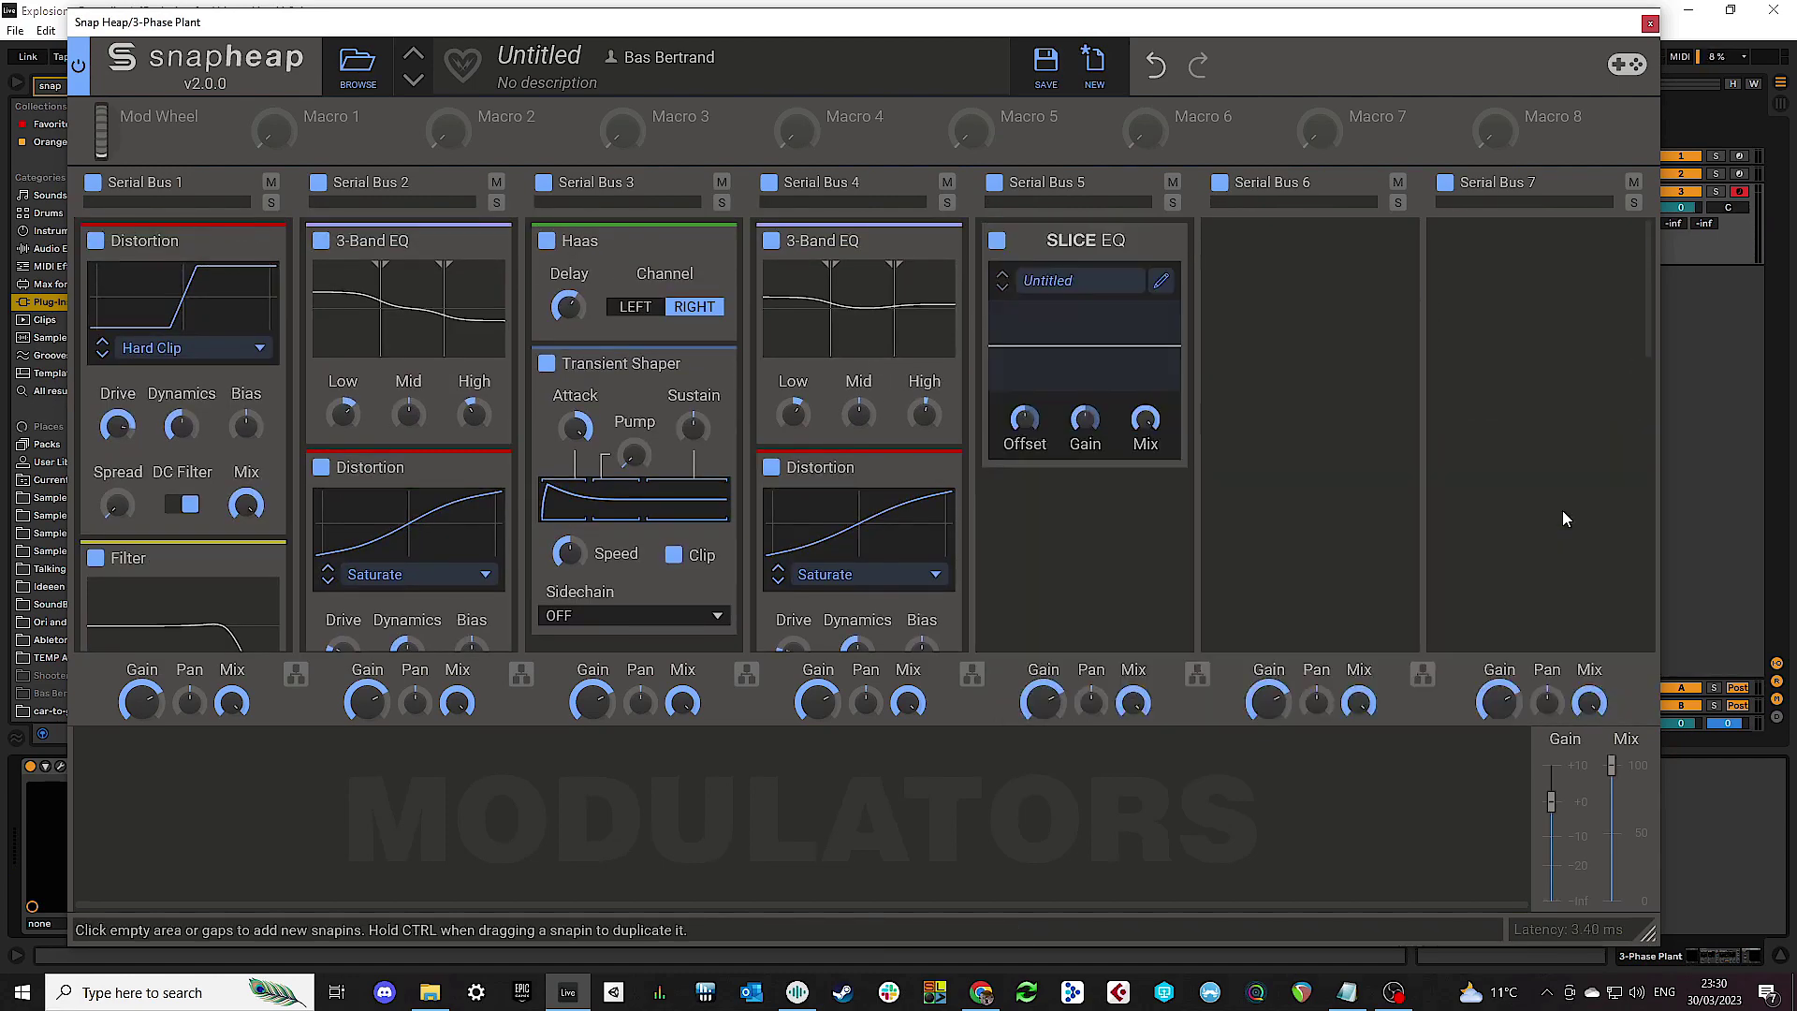
pyautogui.click(1164, 286)
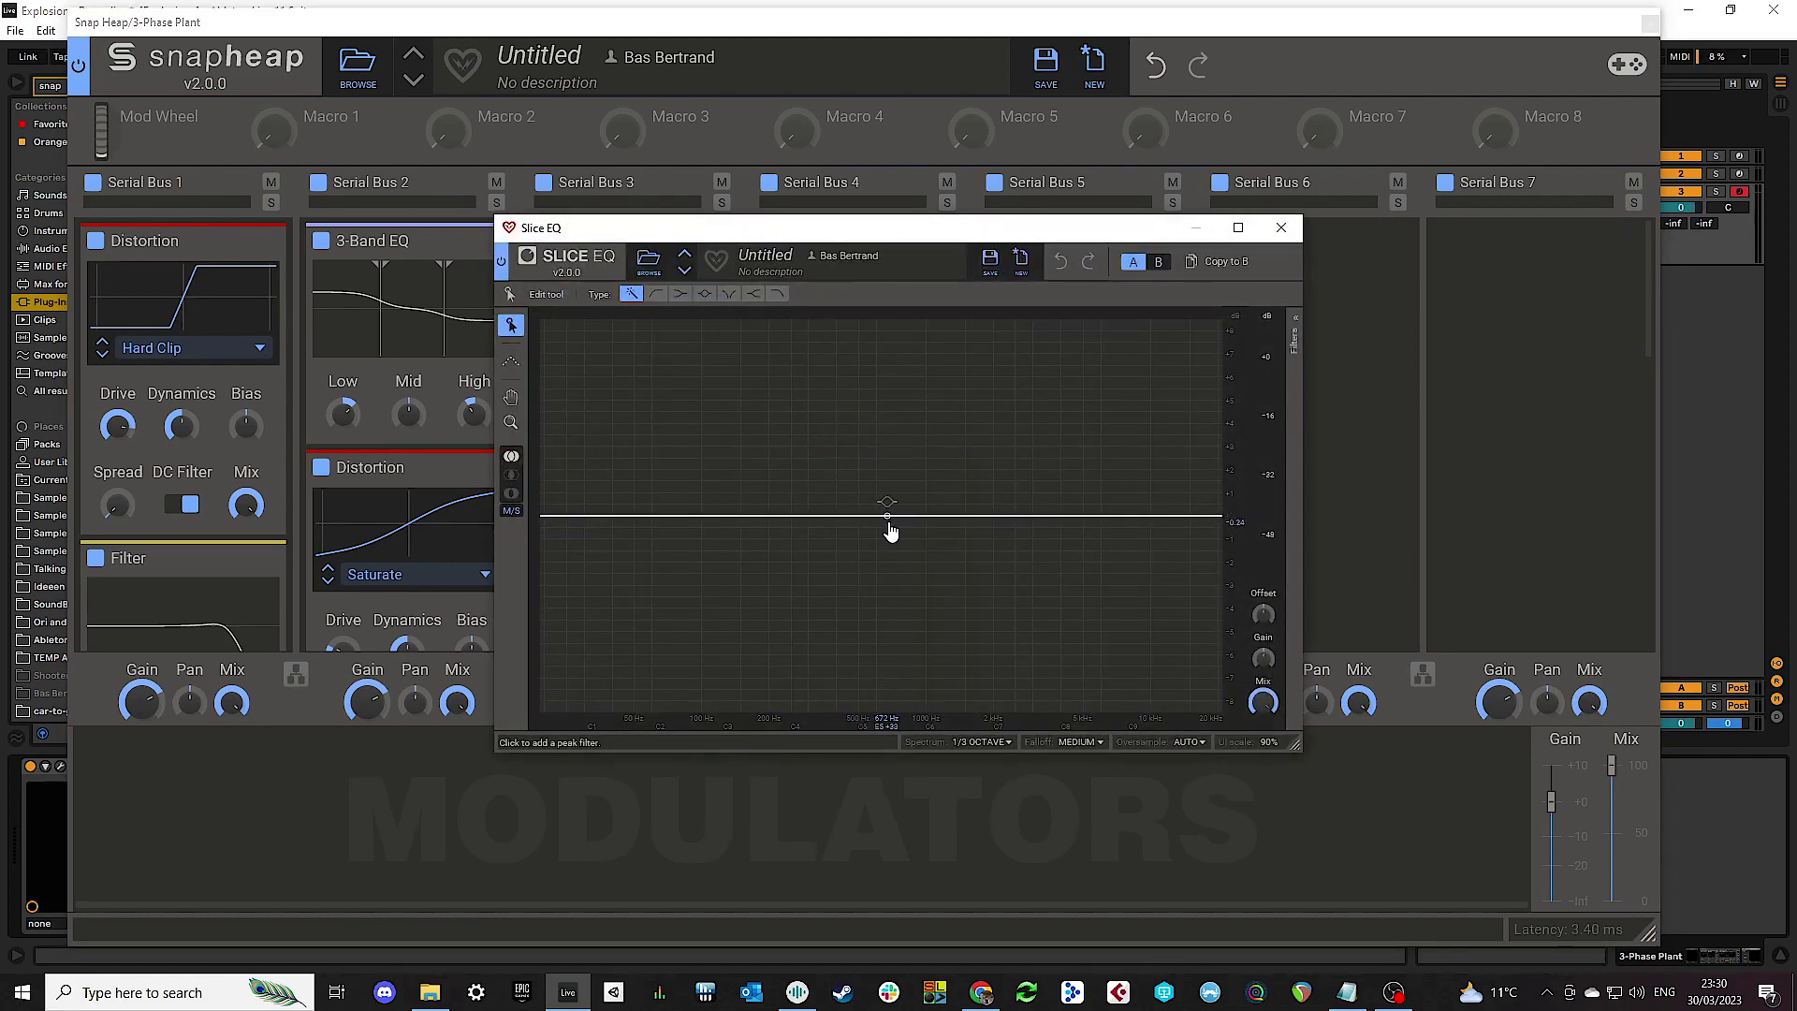
pyautogui.moveTo(890, 529); pyautogui.dragTo(890, 579)
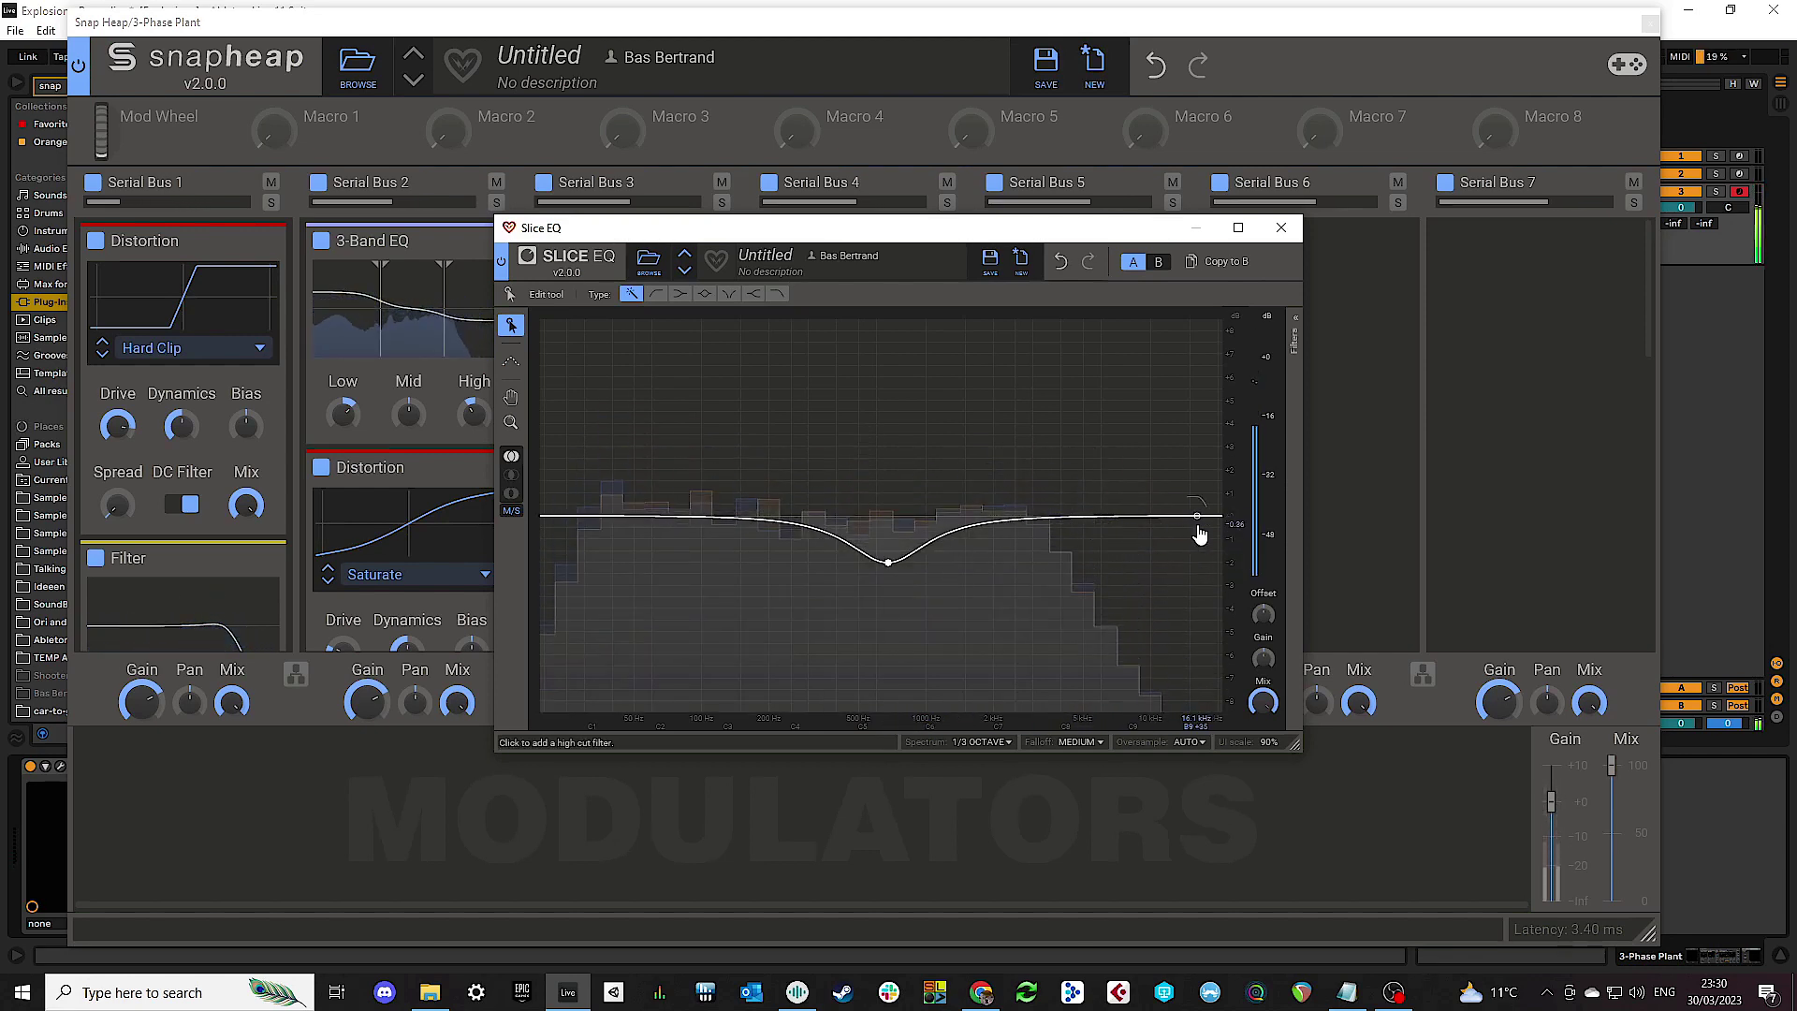
pyautogui.moveTo(1171, 525); pyautogui.dragTo(1024, 514)
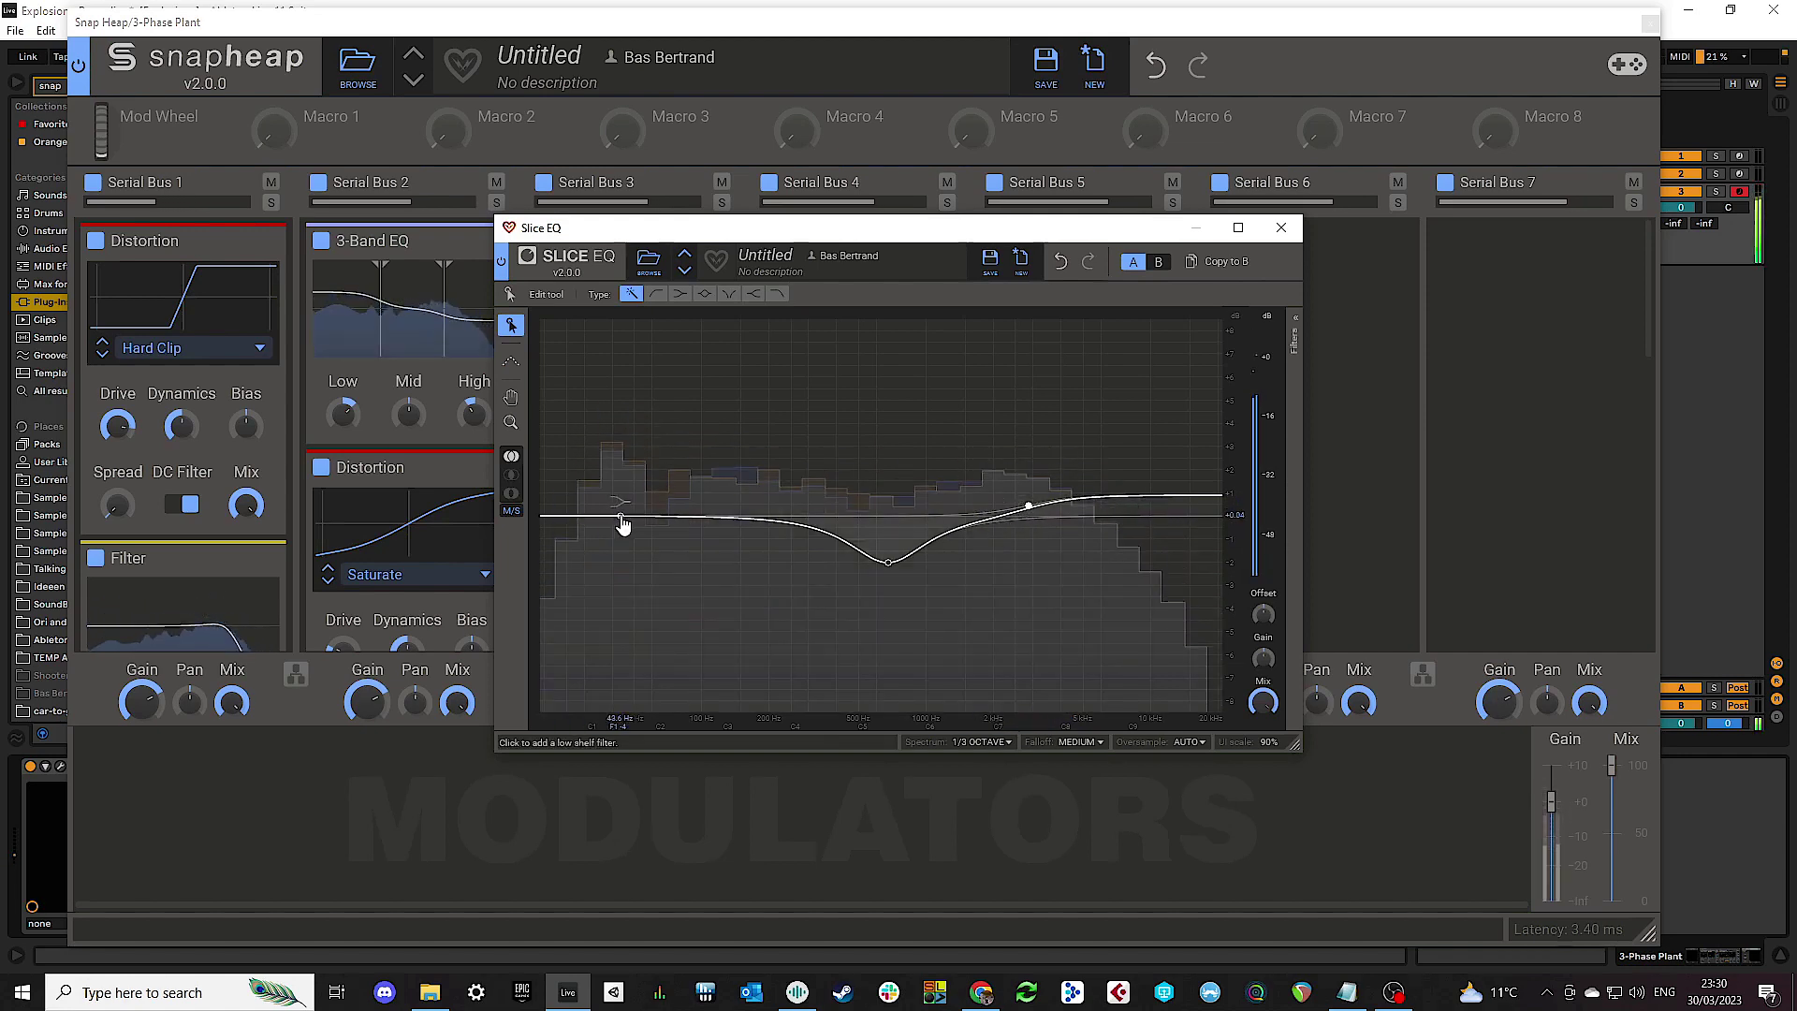
pyautogui.moveTo(623, 521); pyautogui.dragTo(714, 522)
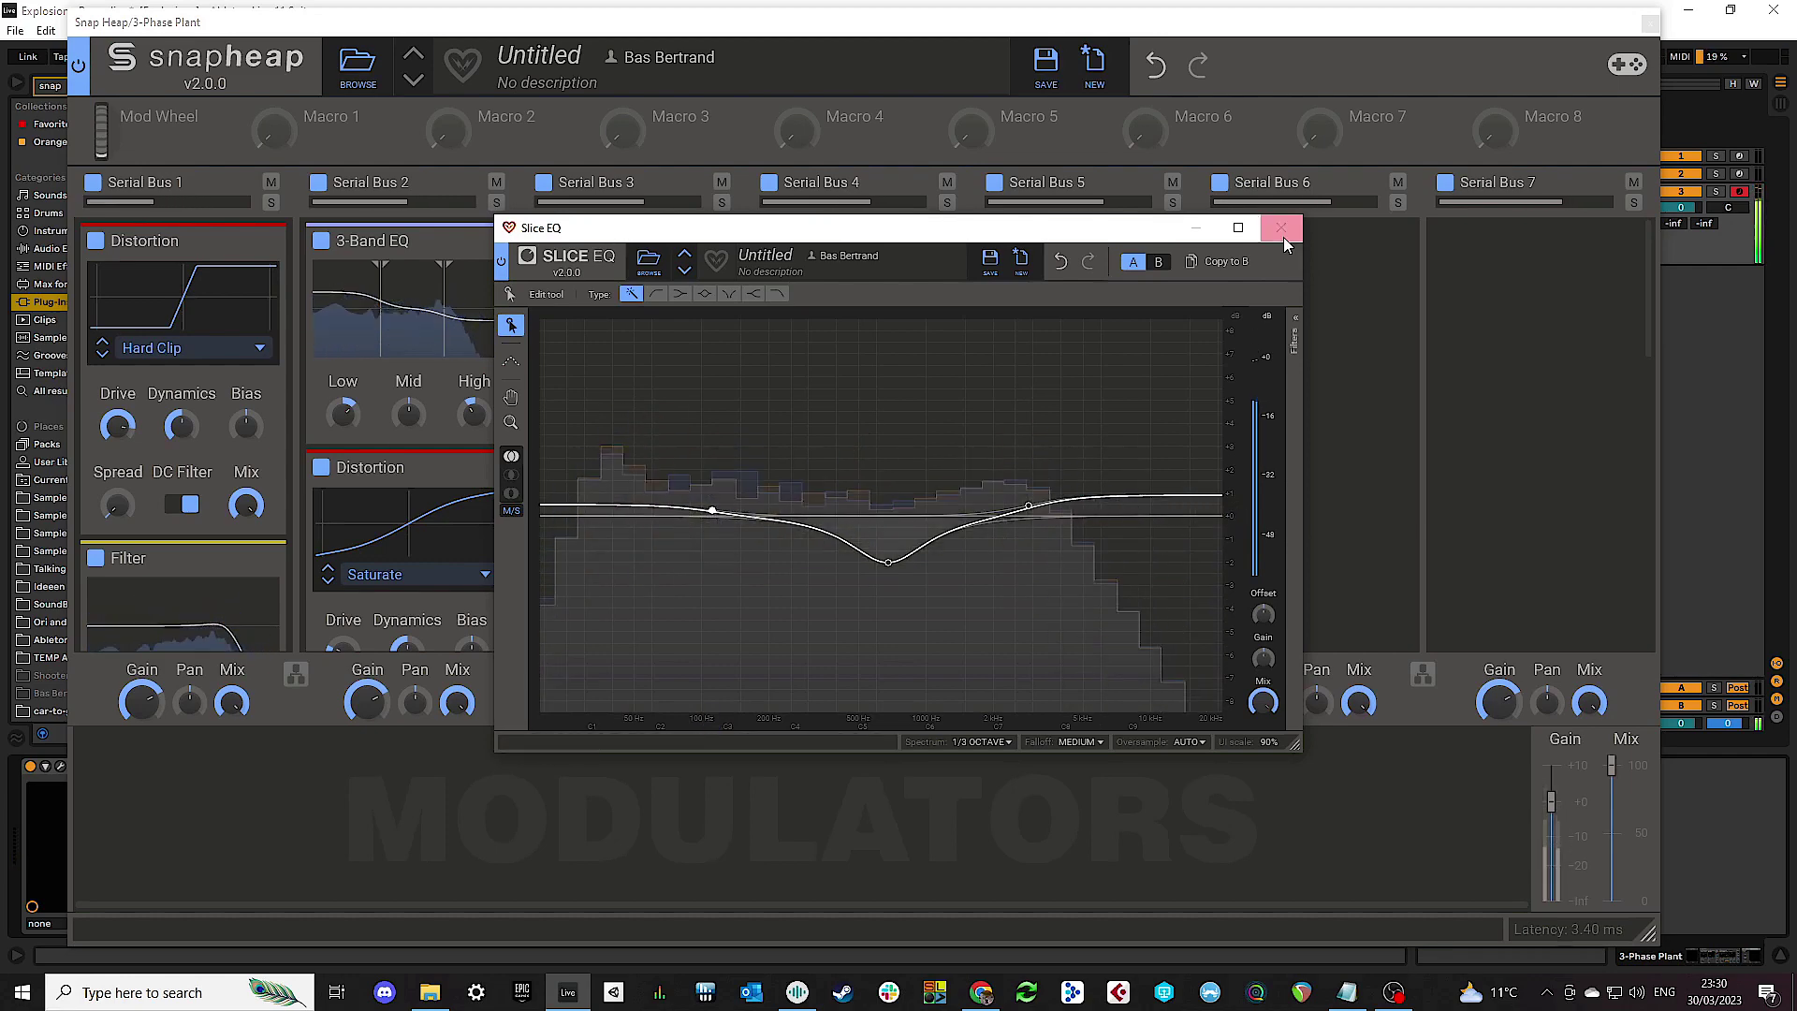
pyautogui.click(1284, 238)
pyautogui.click(1268, 287)
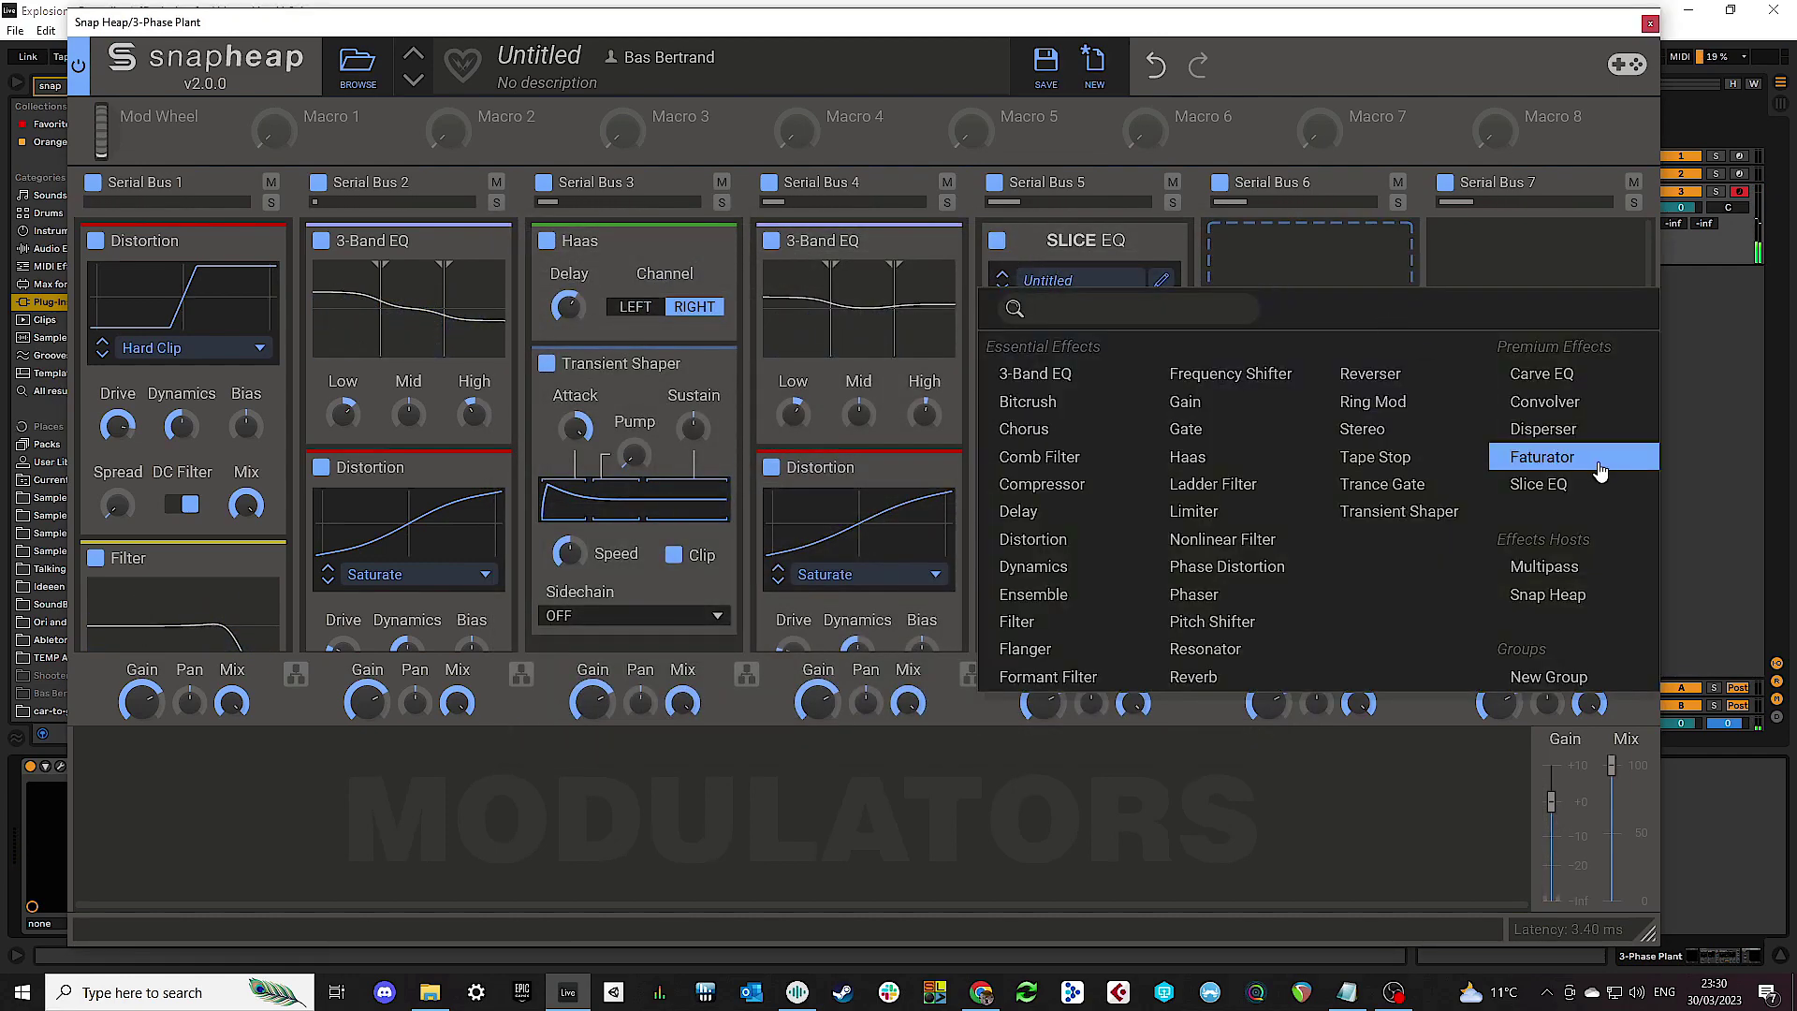
# Step: Put an 81.3 Hz Disperser on Bus 6 and a +5.07 dB Limiter on Bus 7, then close Snap Heap
pyautogui.click(1542, 429)
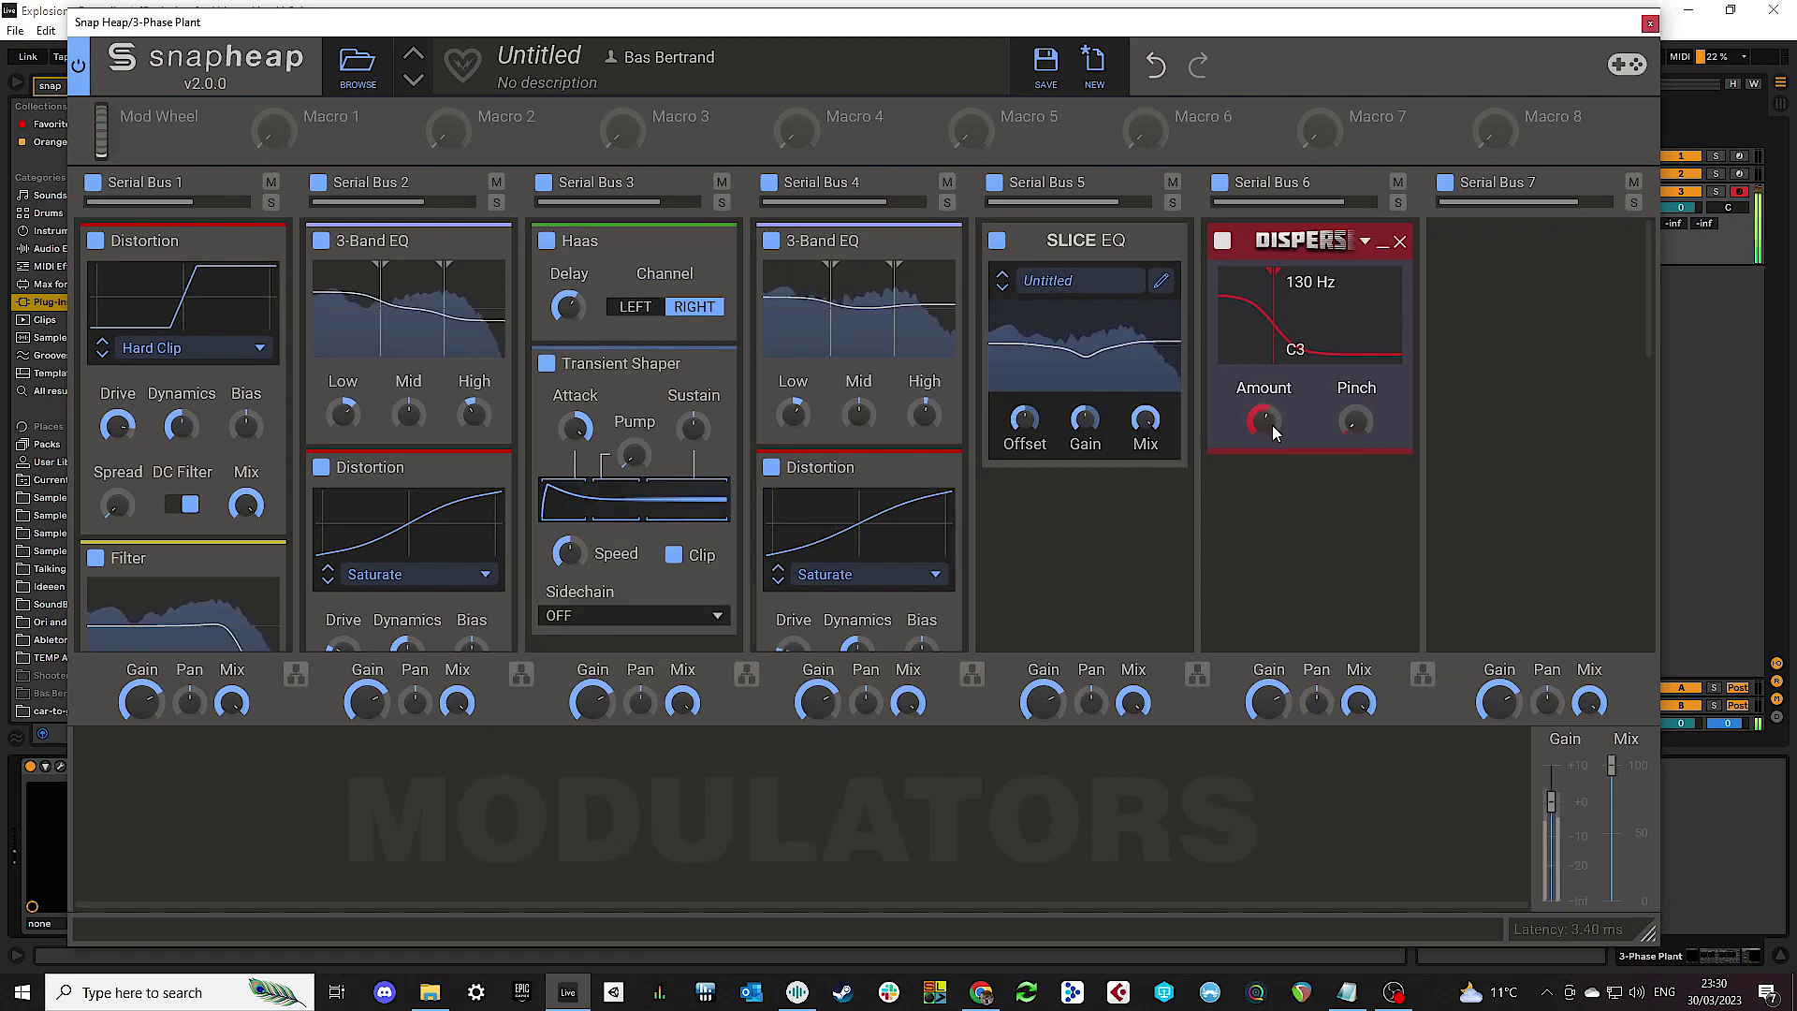
pyautogui.moveTo(1273, 361); pyautogui.dragTo(1266, 365)
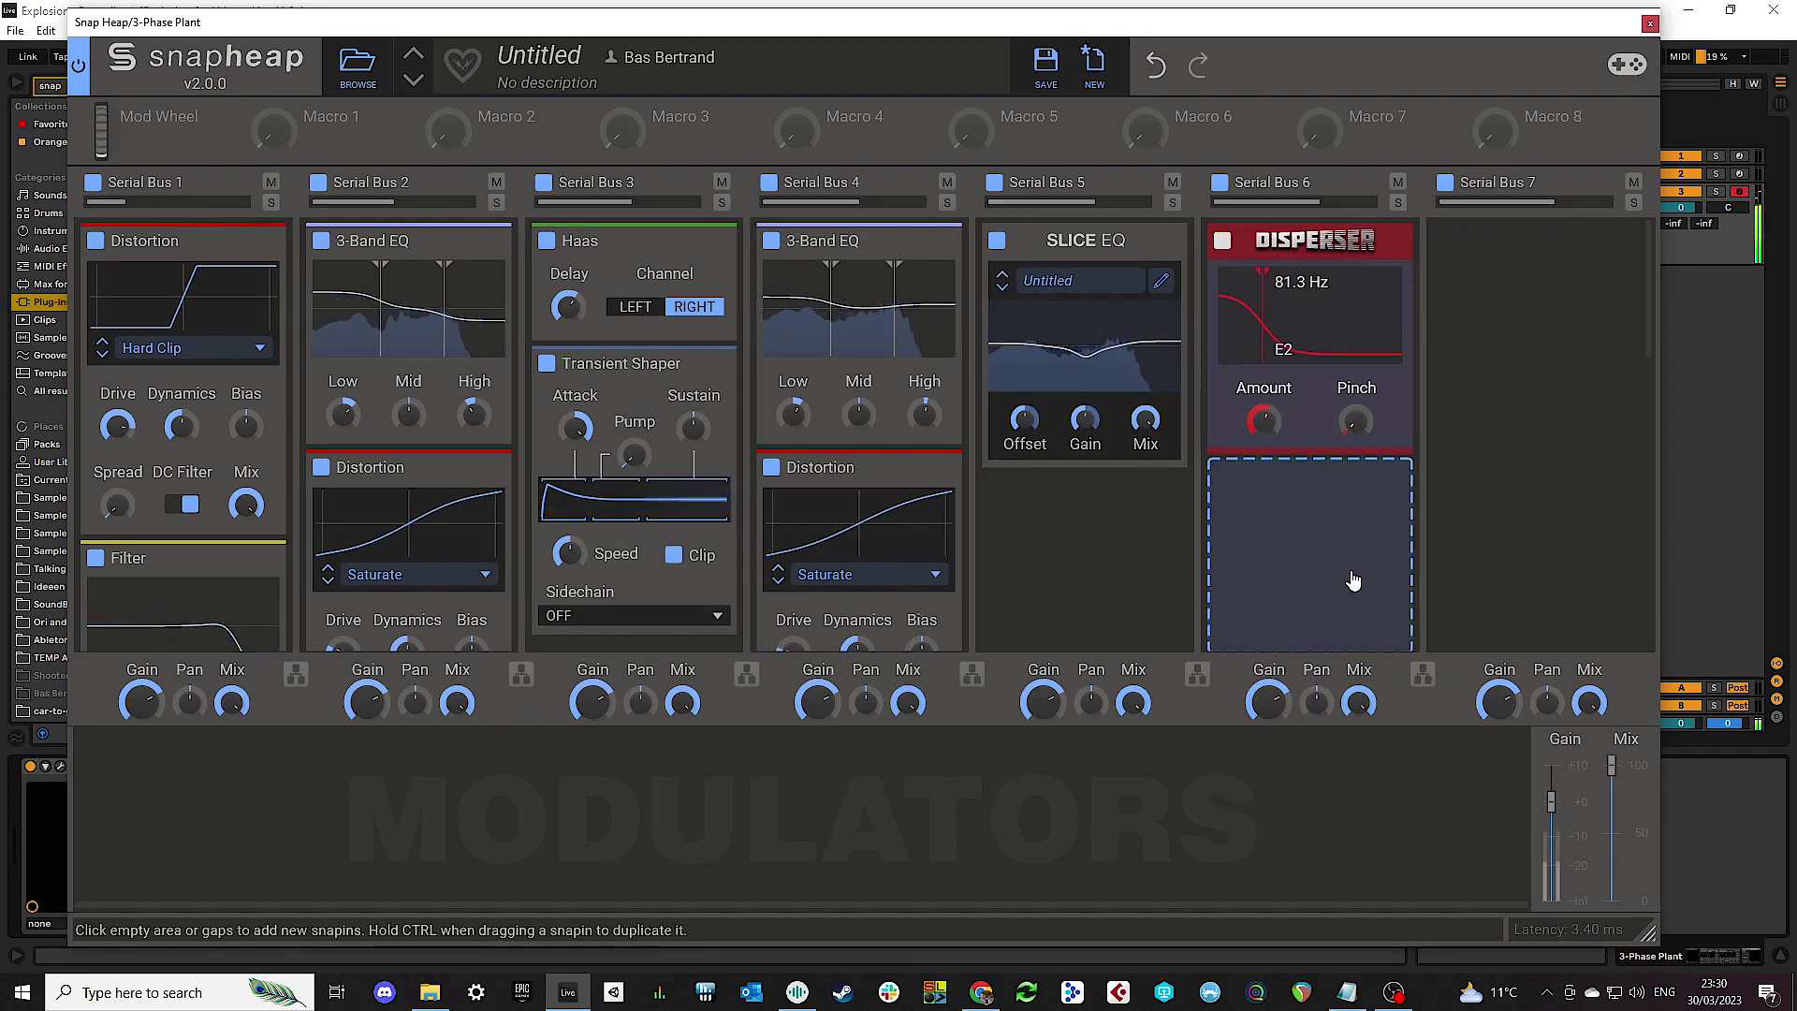
pyautogui.click(1501, 315)
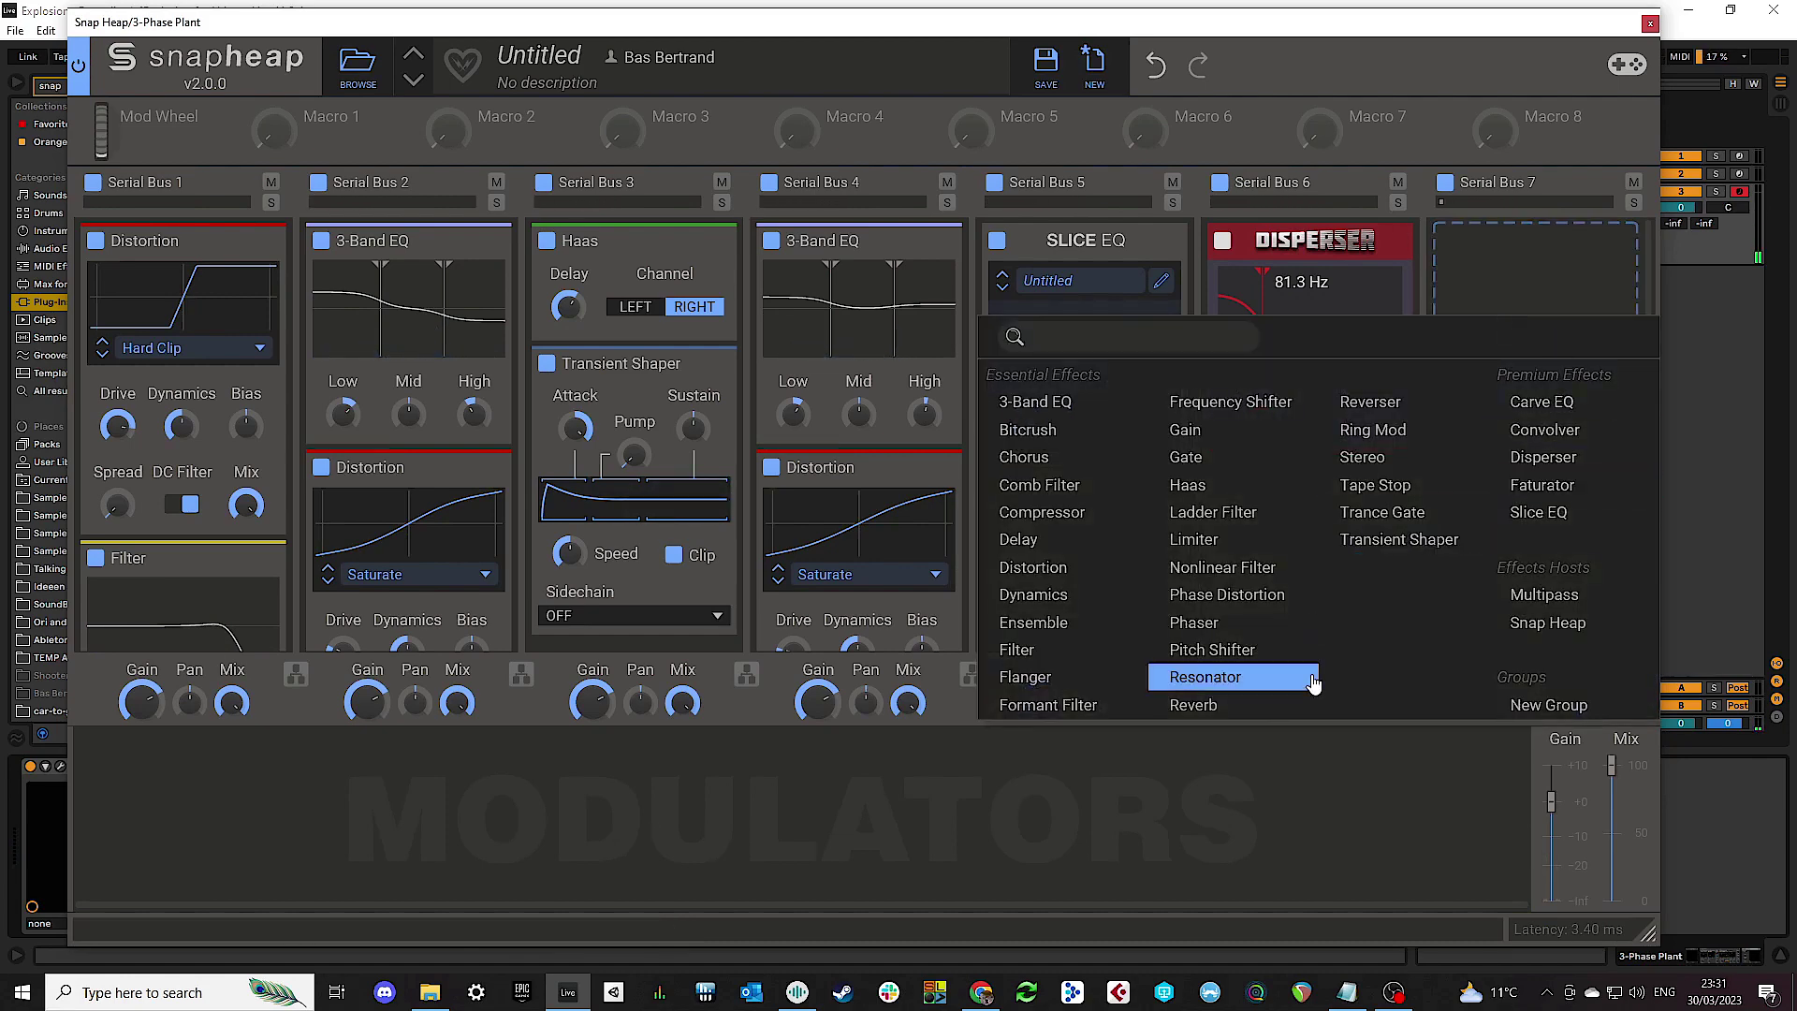
pyautogui.click(1263, 539)
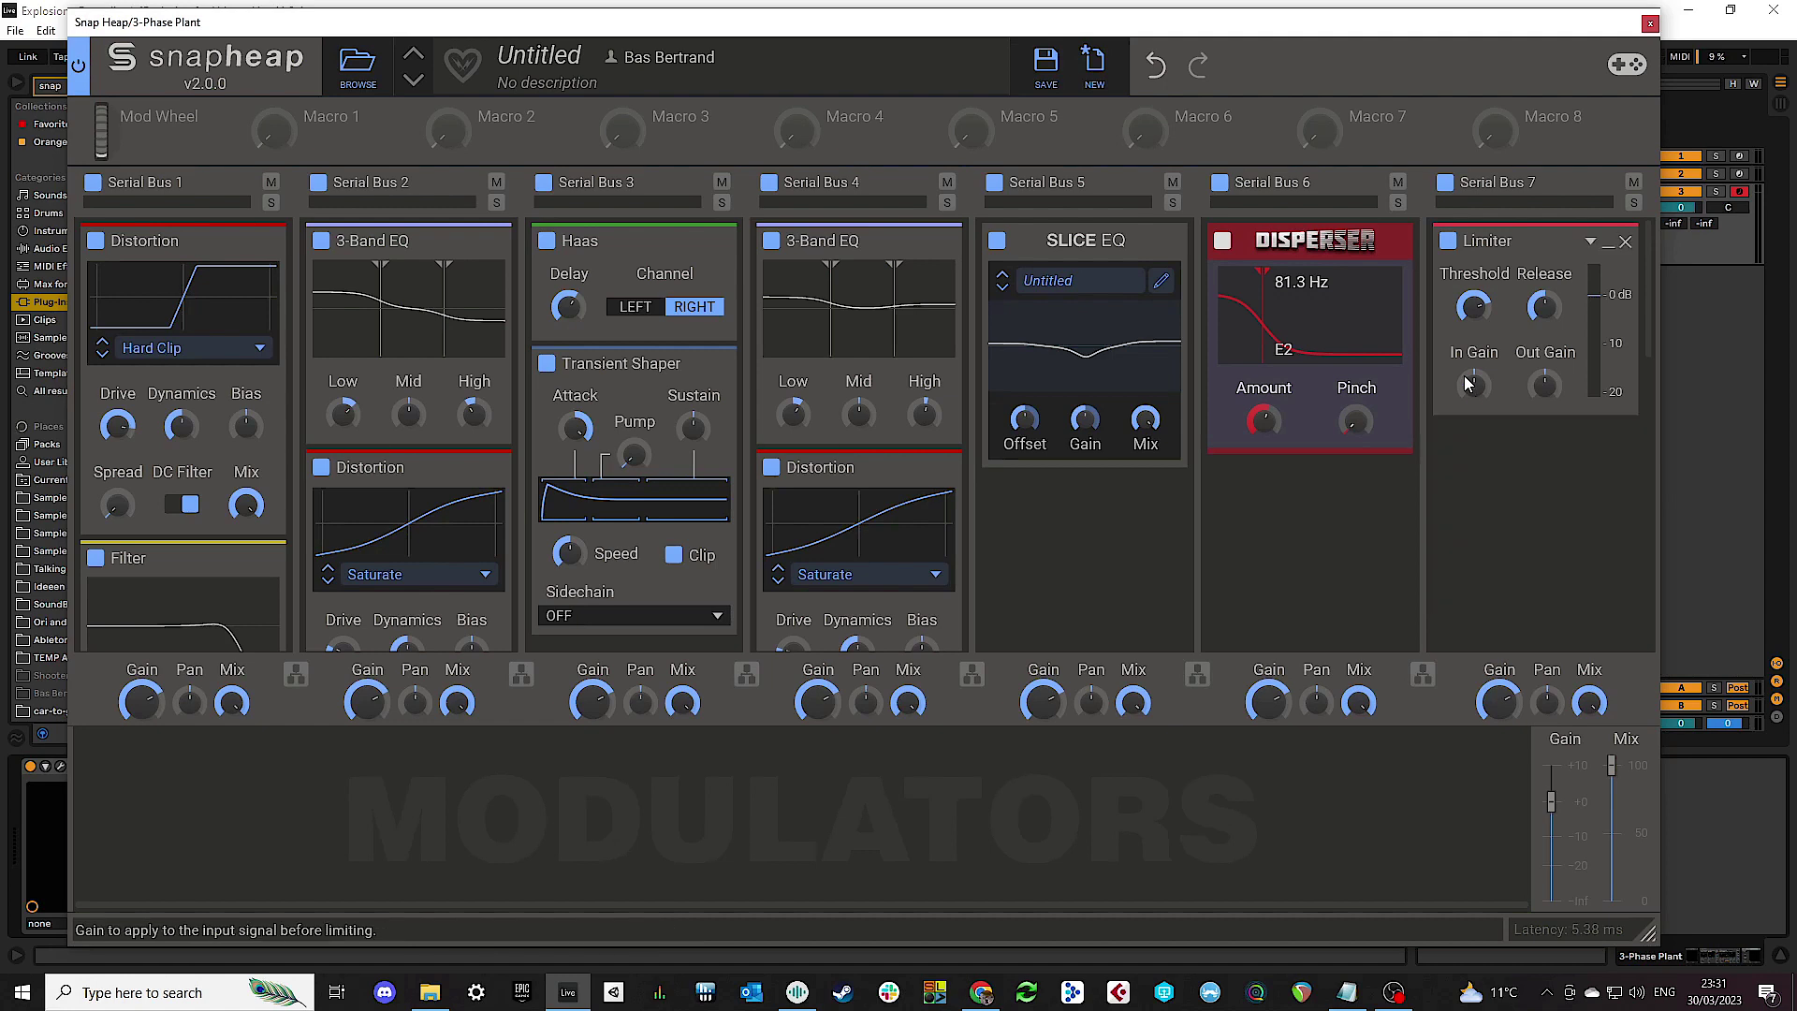
pyautogui.press('space')
pyautogui.moveTo(1478, 396)
pyautogui.mouseDown()
pyautogui.moveTo(1478, 373)
pyautogui.moveTo(1478, 397)
pyautogui.mouseUp()
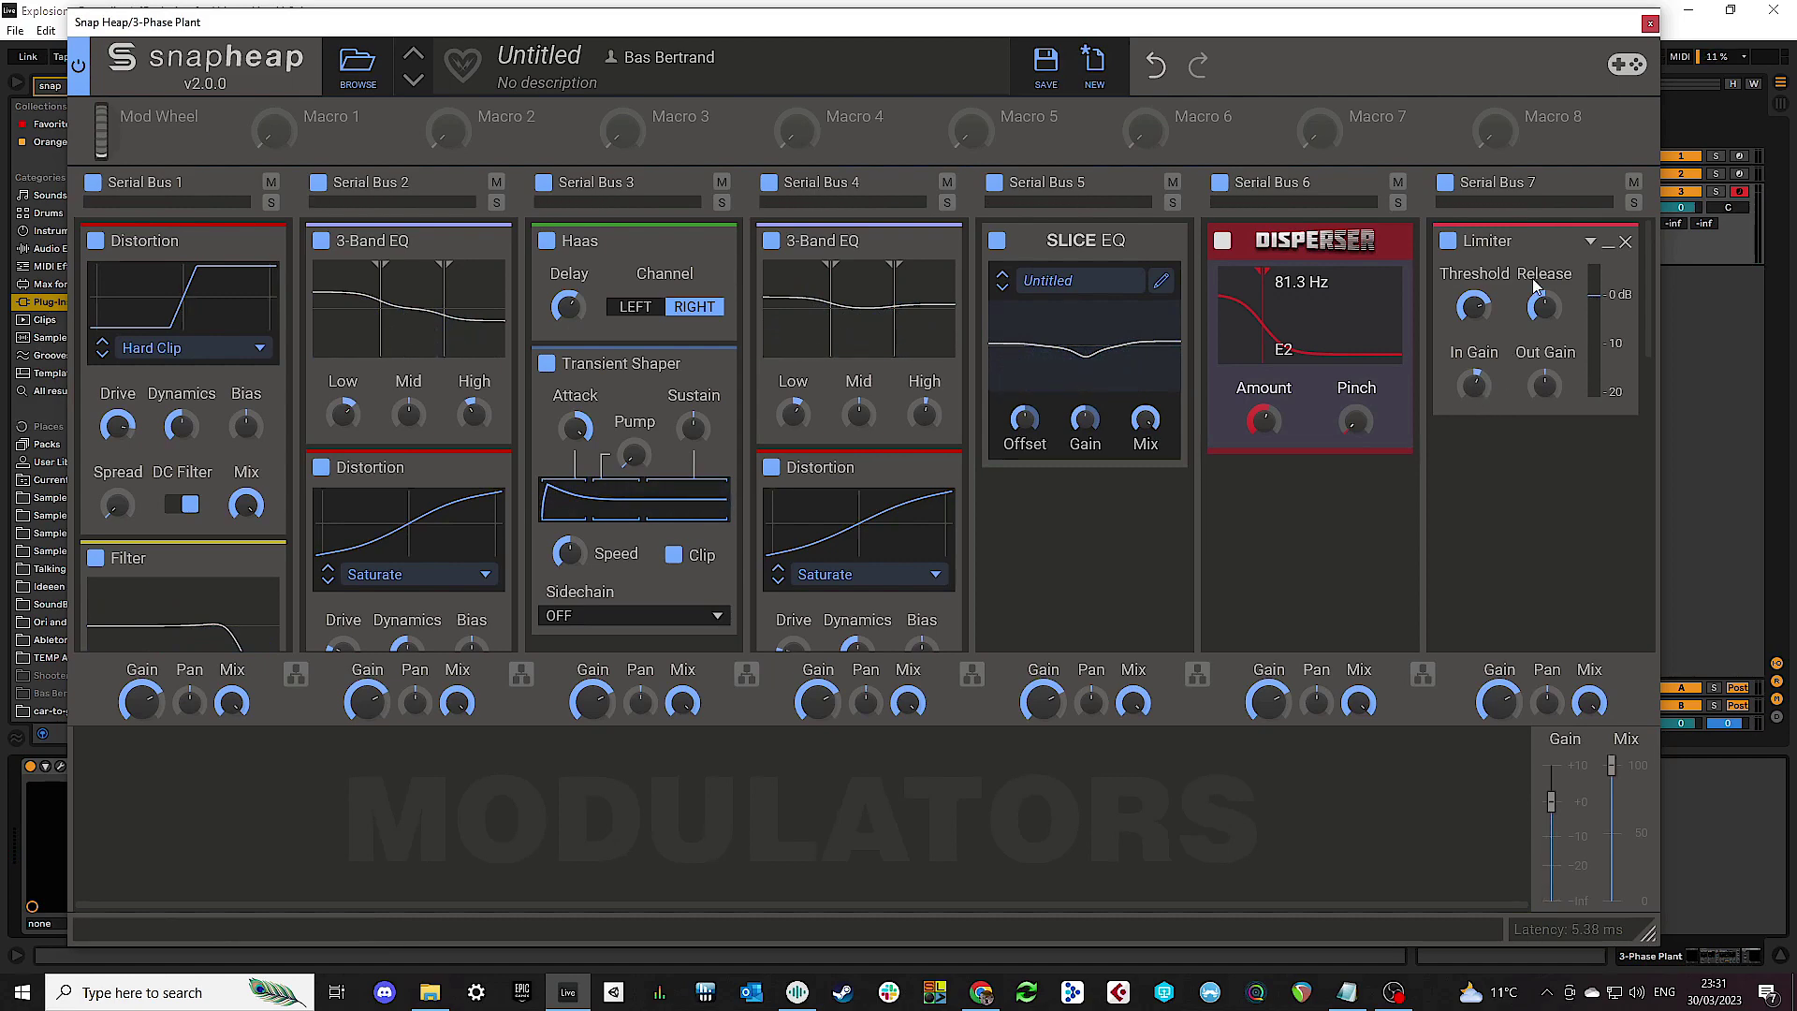
pyautogui.click(1651, 24)
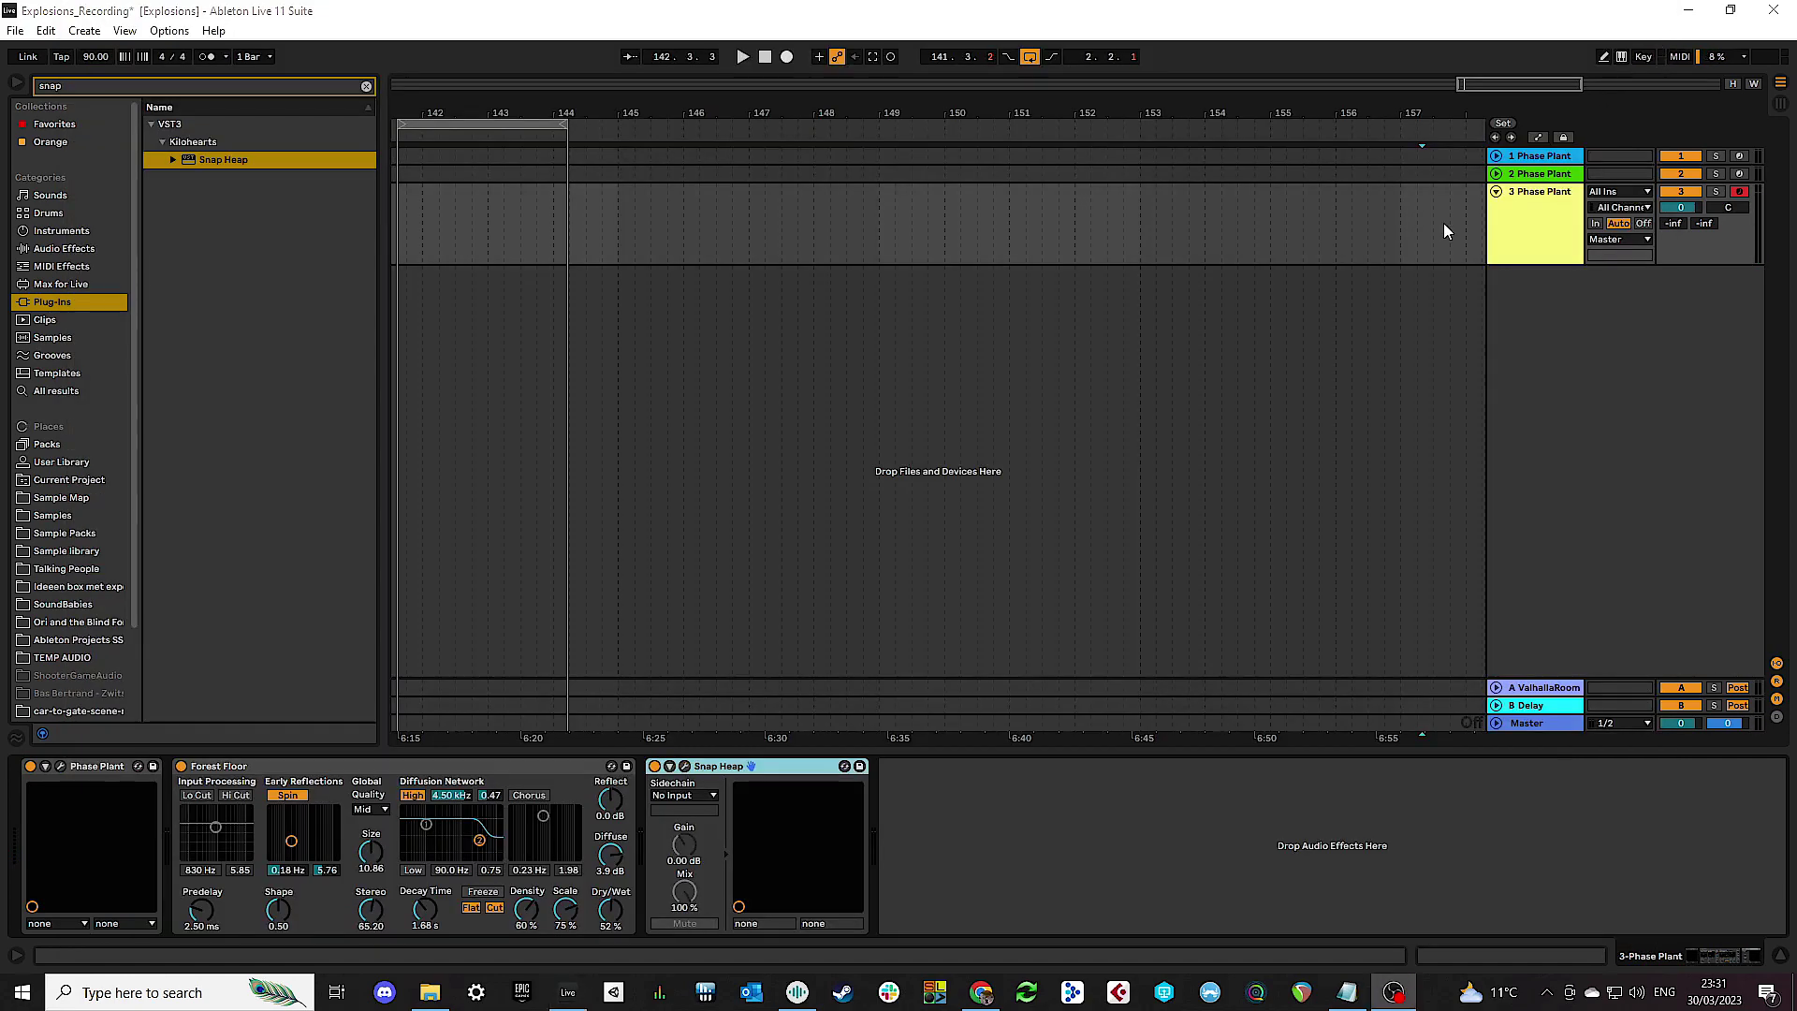
# Step: In Phase Plant, add a second Curve modulator shaped into a sharp decay
pyautogui.click(60, 768)
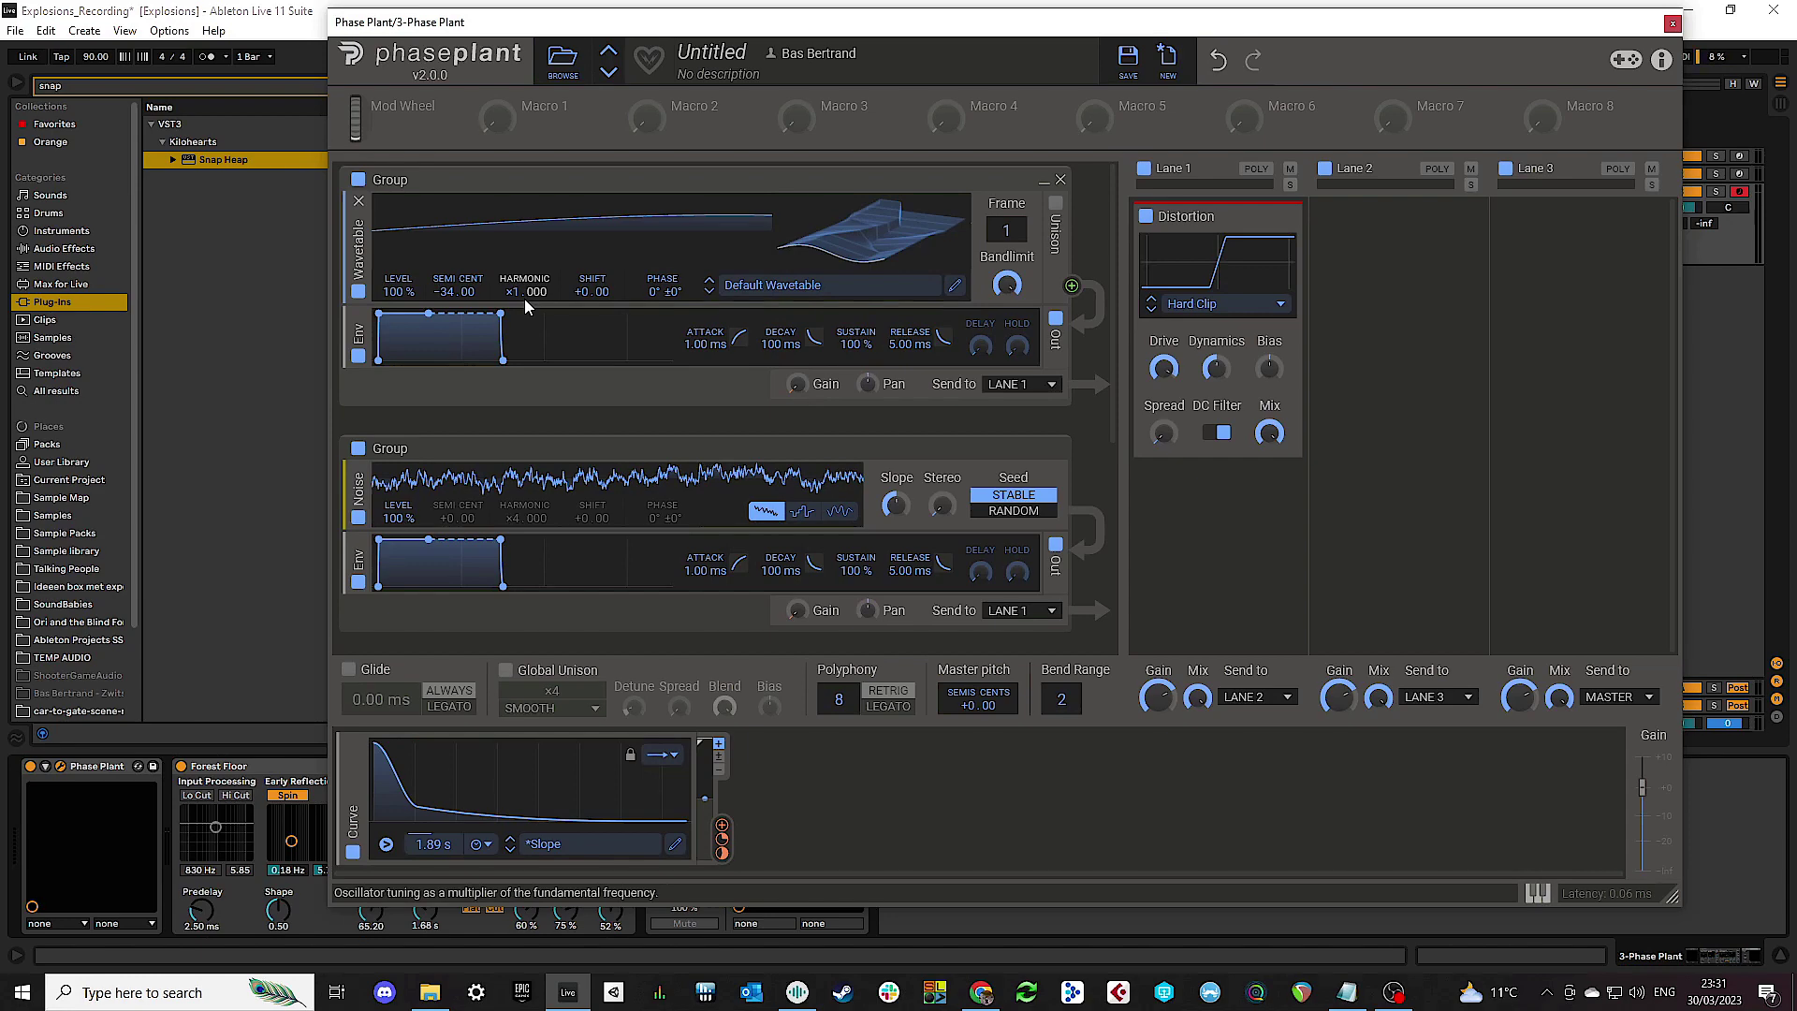
pyautogui.click(801, 795)
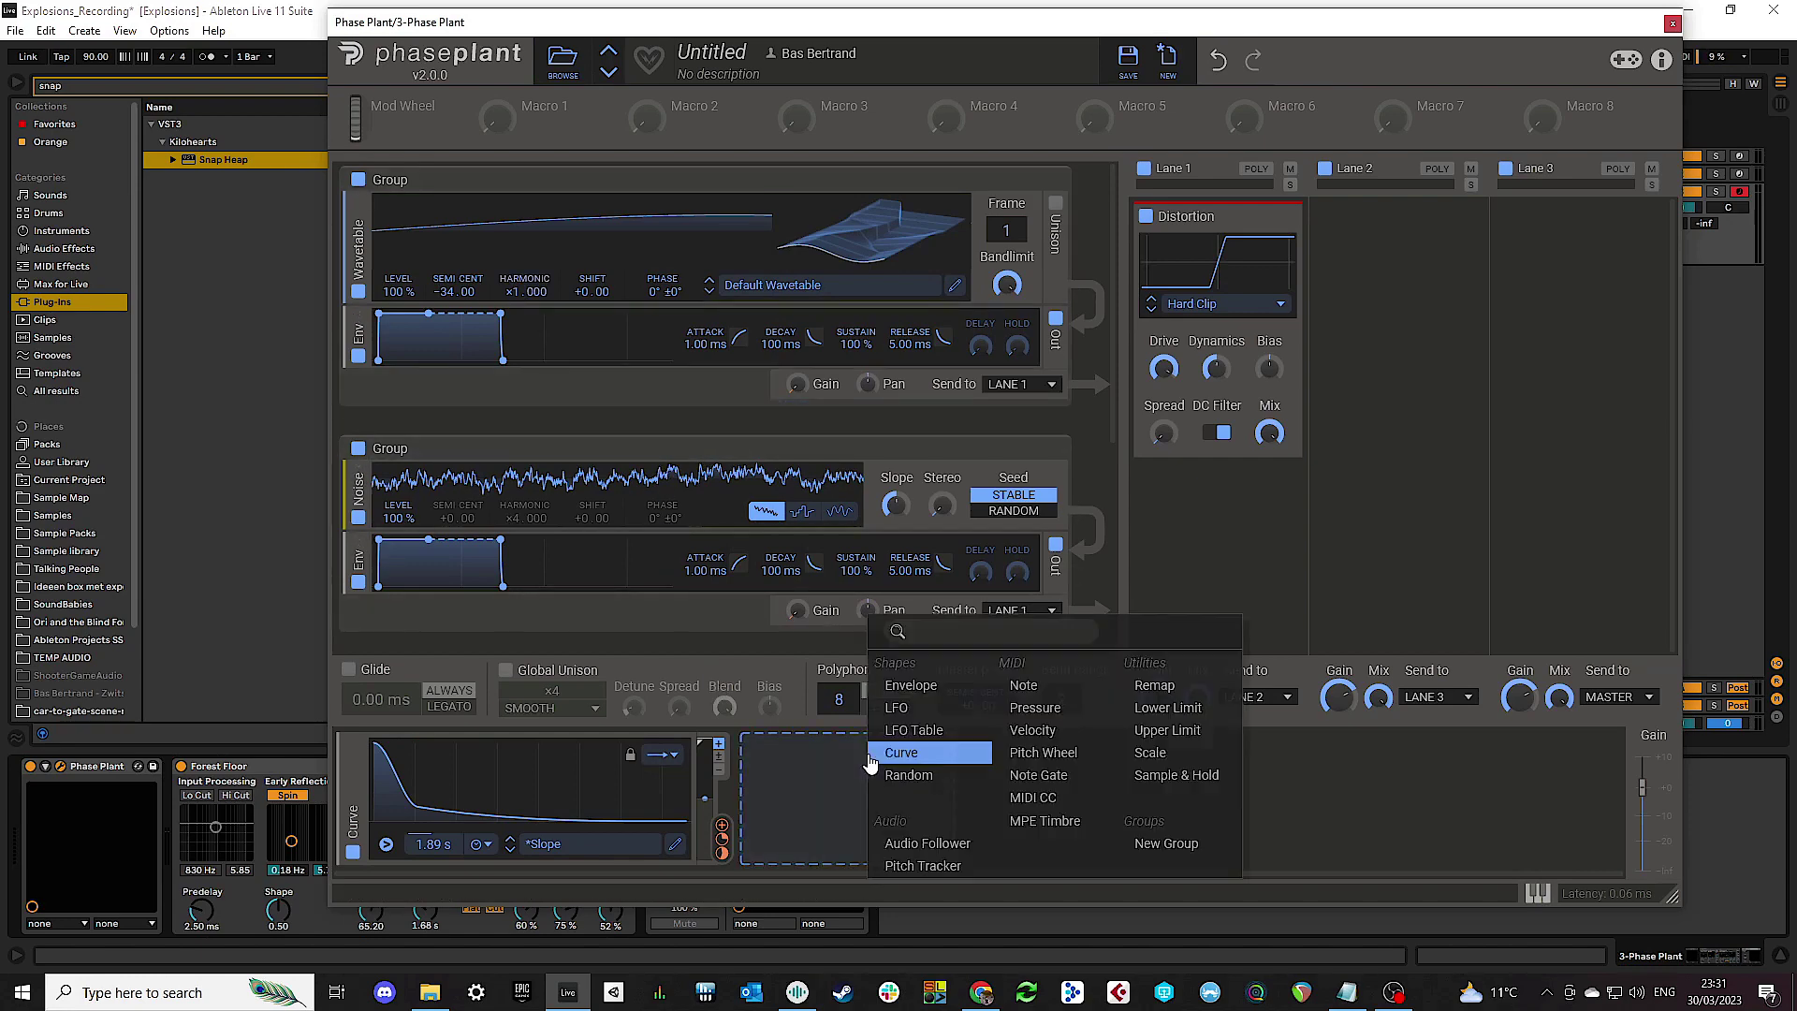
pyautogui.click(901, 753)
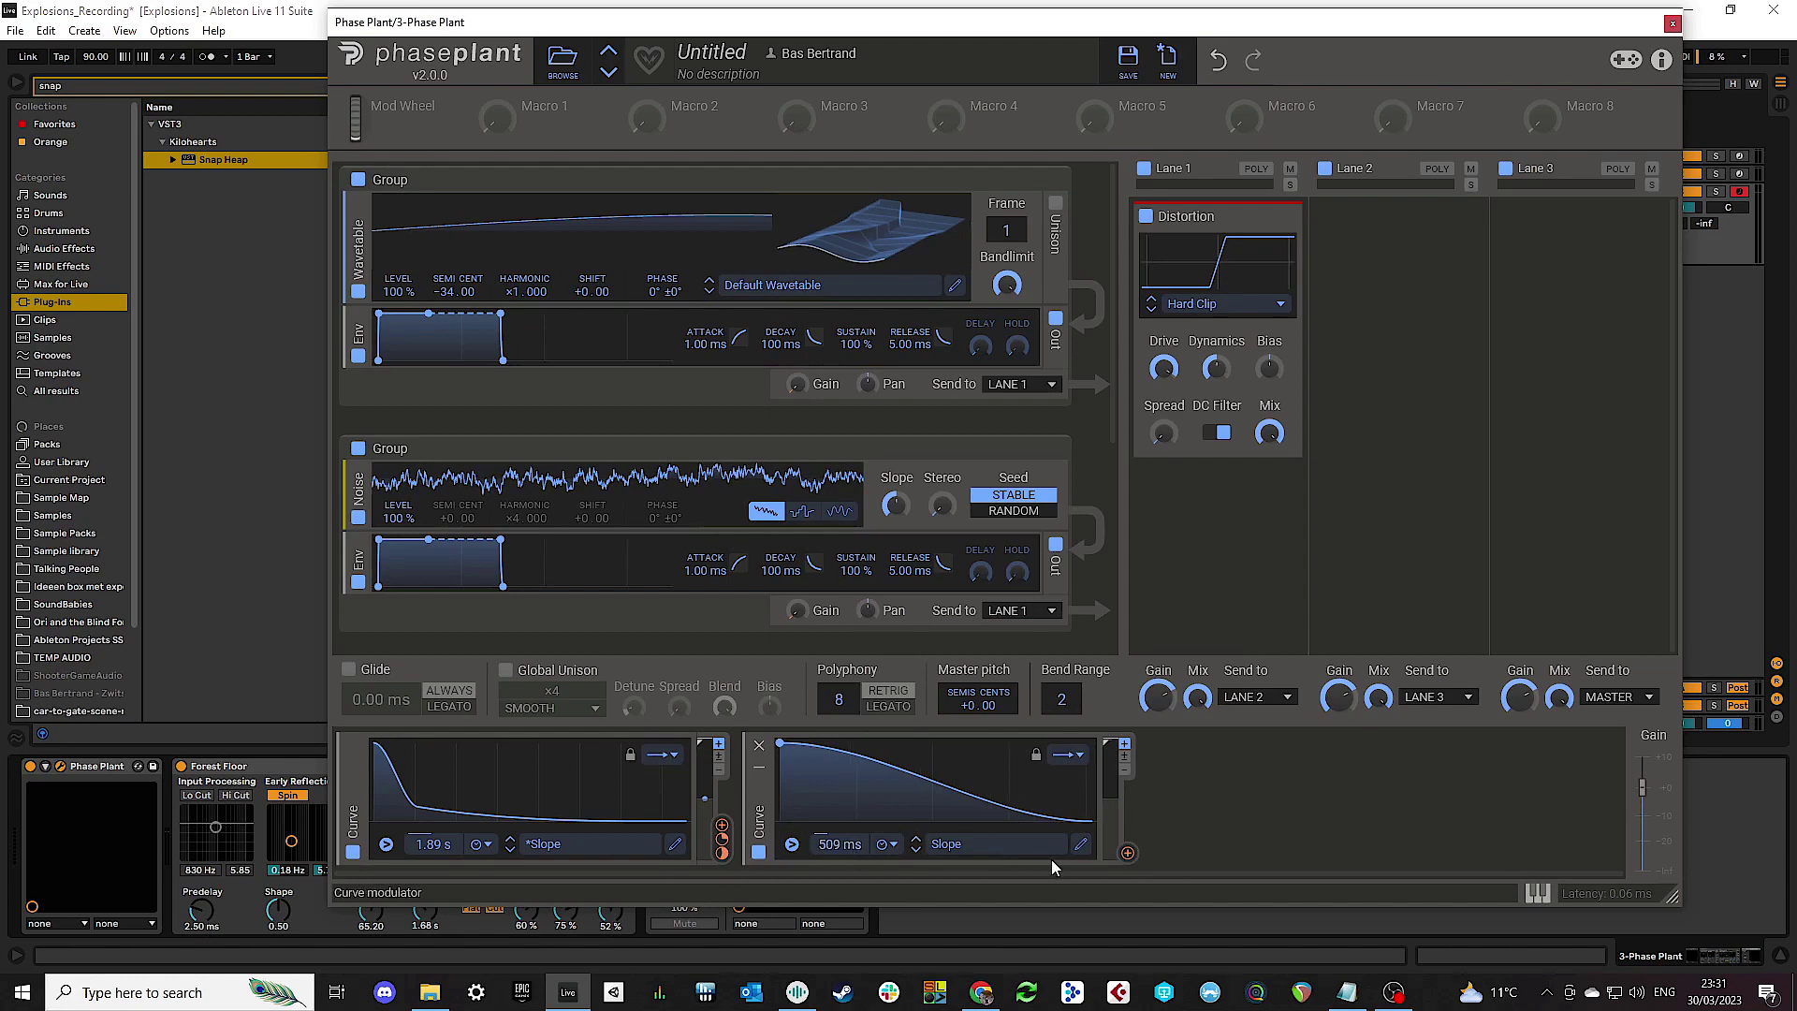
pyautogui.click(1079, 845)
pyautogui.moveTo(733, 459); pyautogui.dragTo(655, 573)
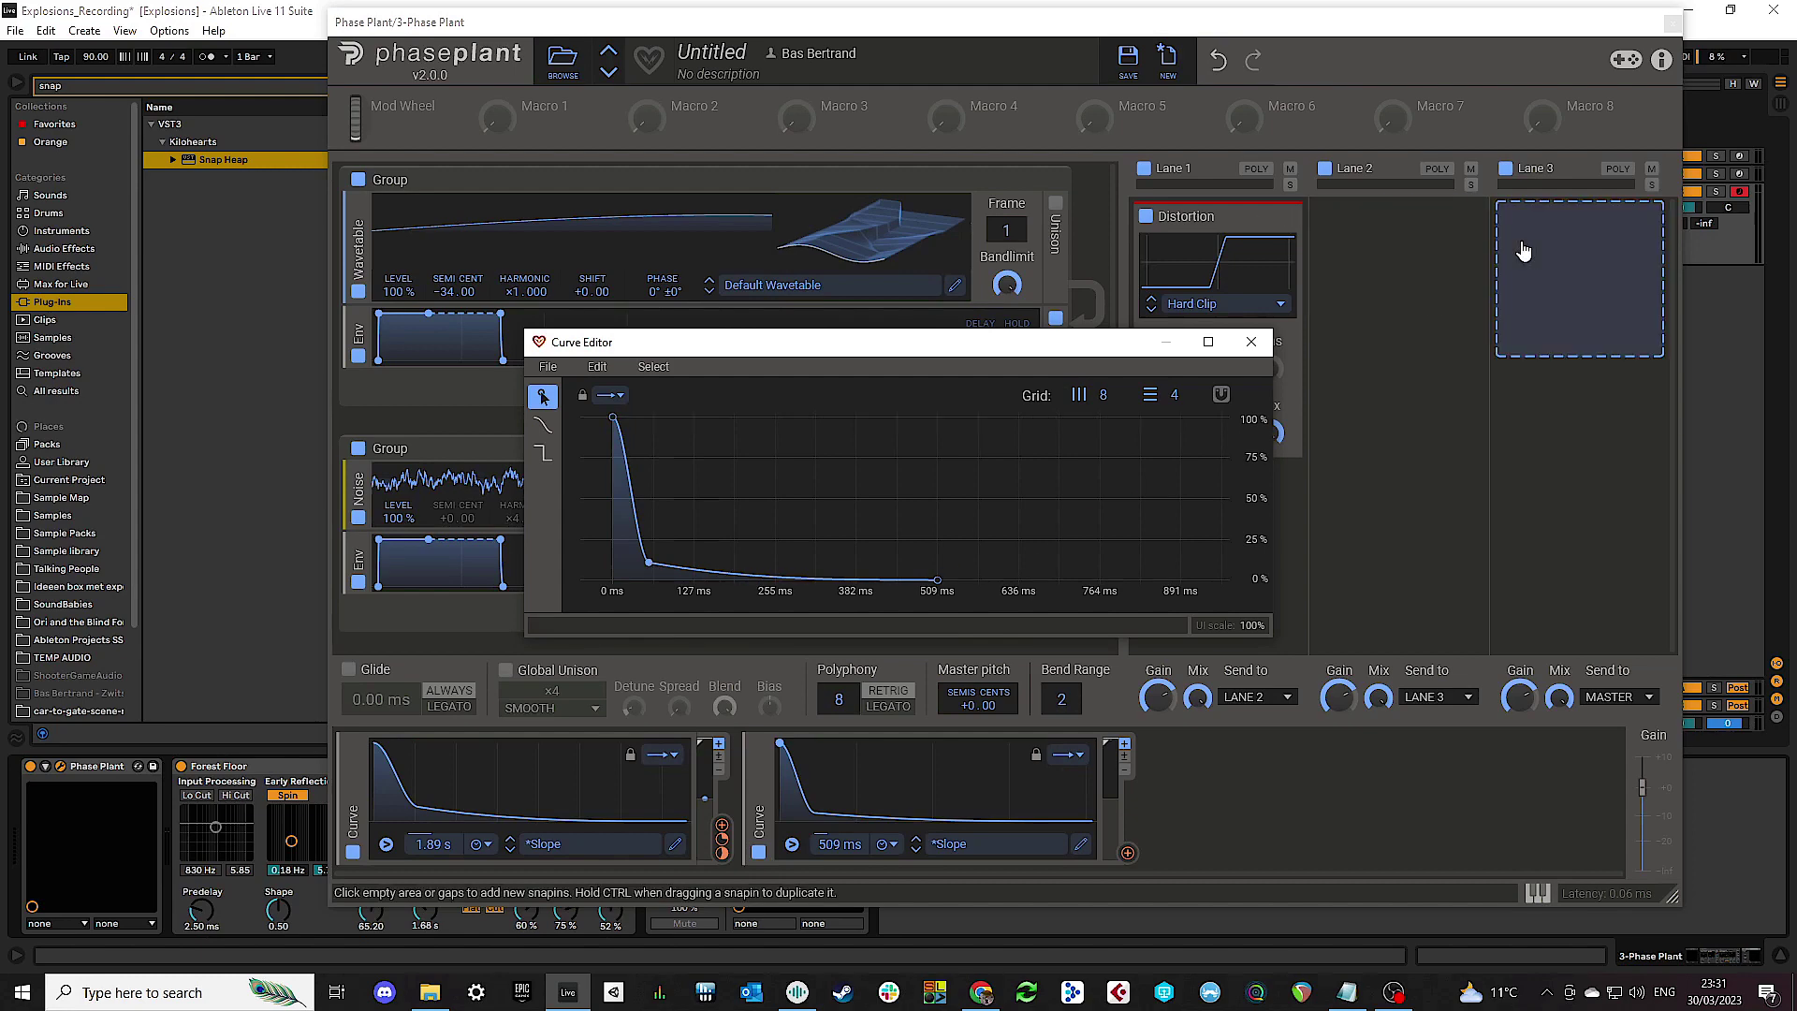
pyautogui.click(1251, 342)
# Step: Shorten the new curve to 174 ms and route it to the wavetable Shift at about +7.8%
pyautogui.moveTo(839, 846); pyautogui.dragTo(839, 859)
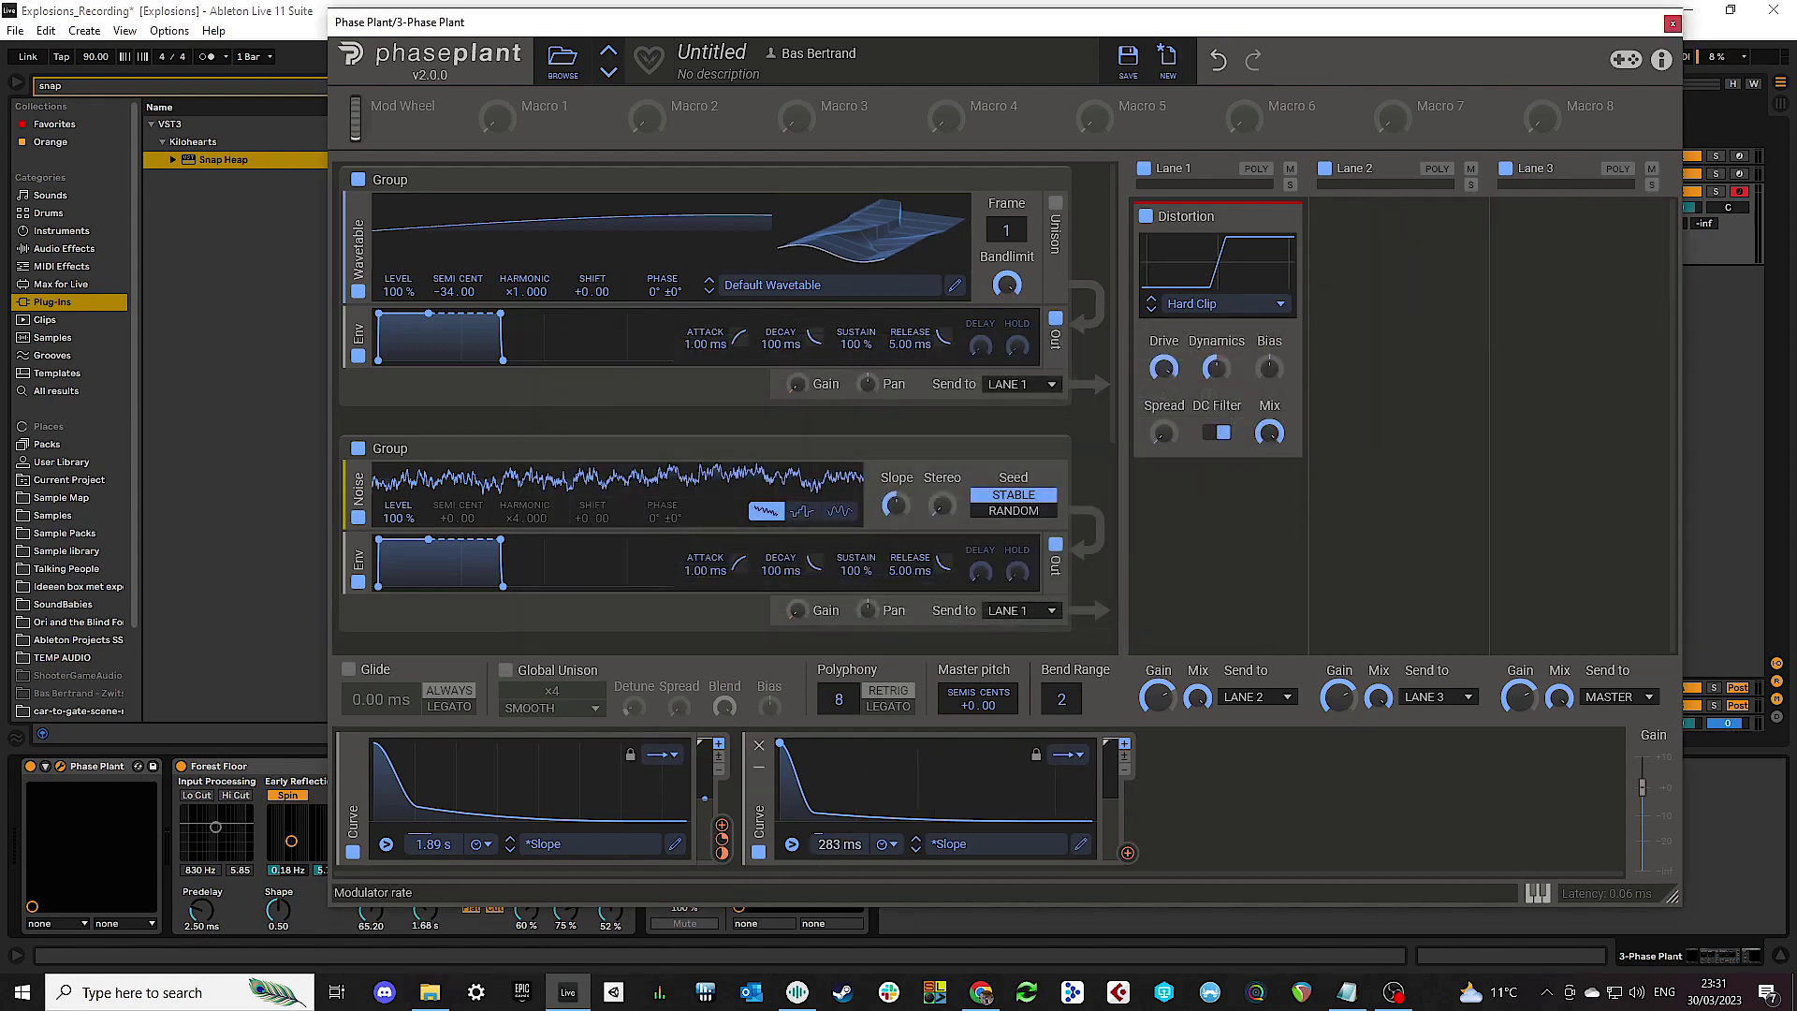
pyautogui.moveTo(1128, 852); pyautogui.dragTo(592, 304)
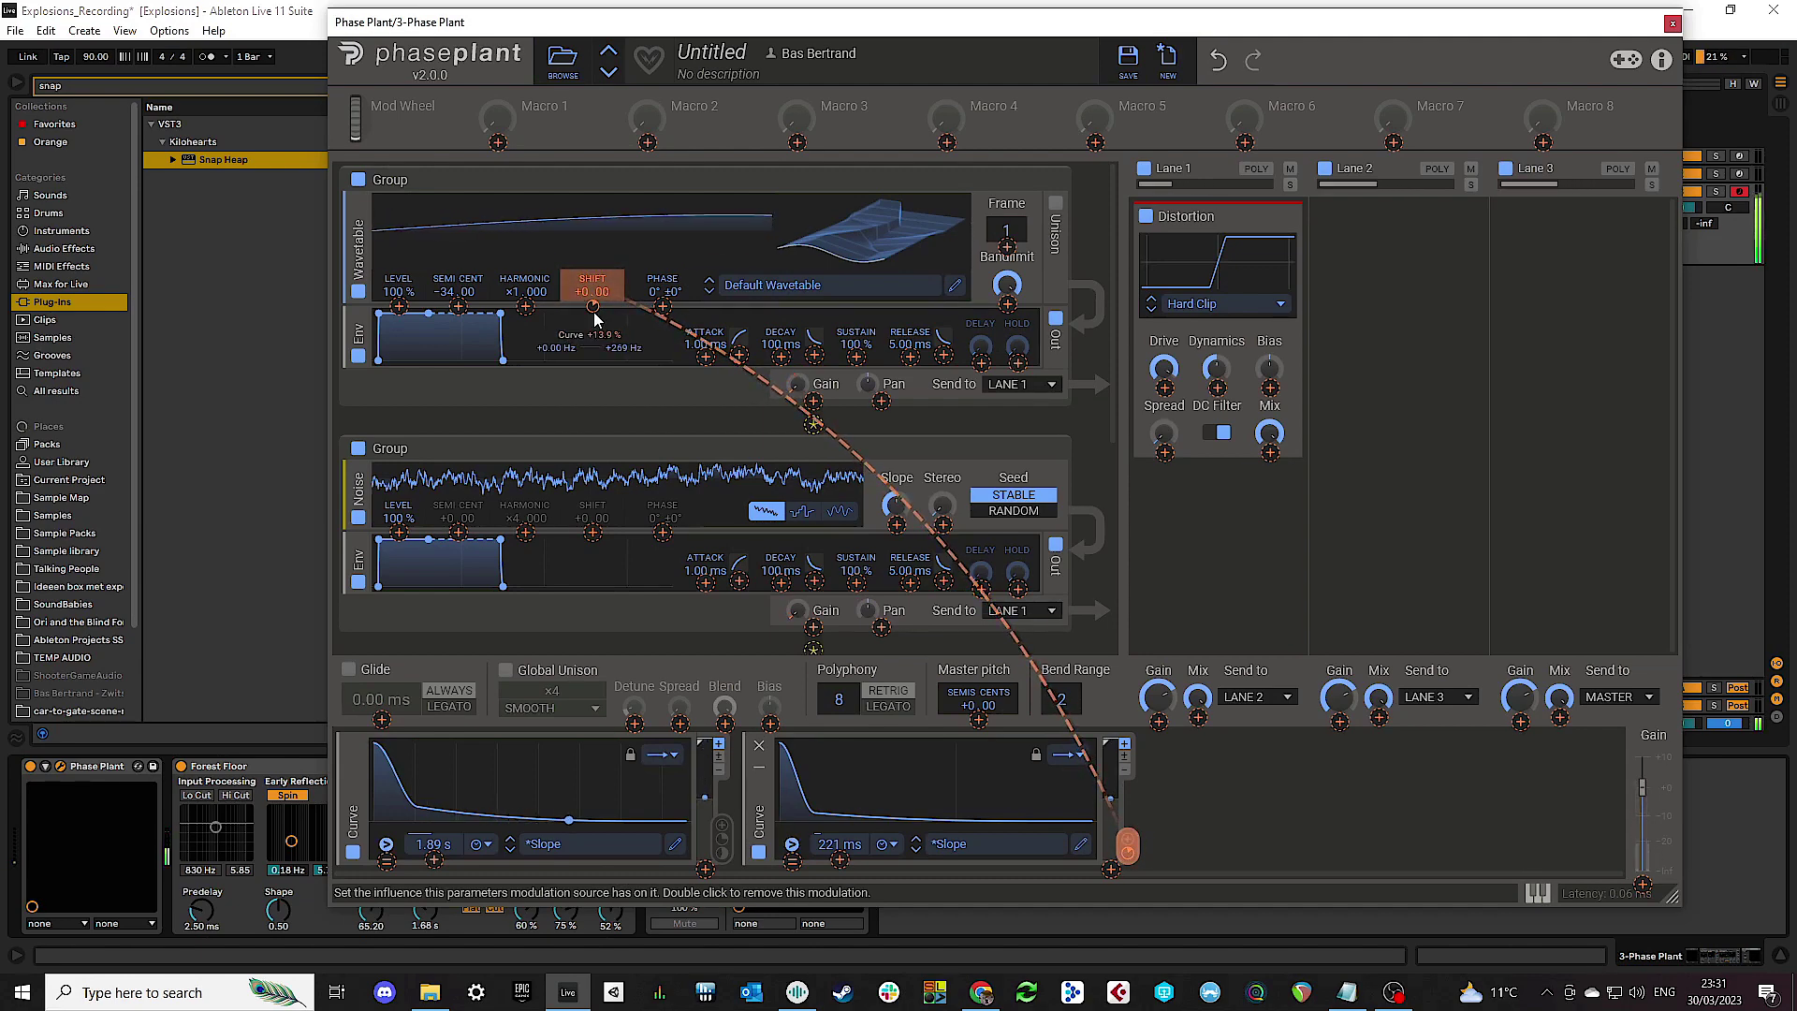
pyautogui.moveTo(595, 318); pyautogui.dragTo(646, 417)
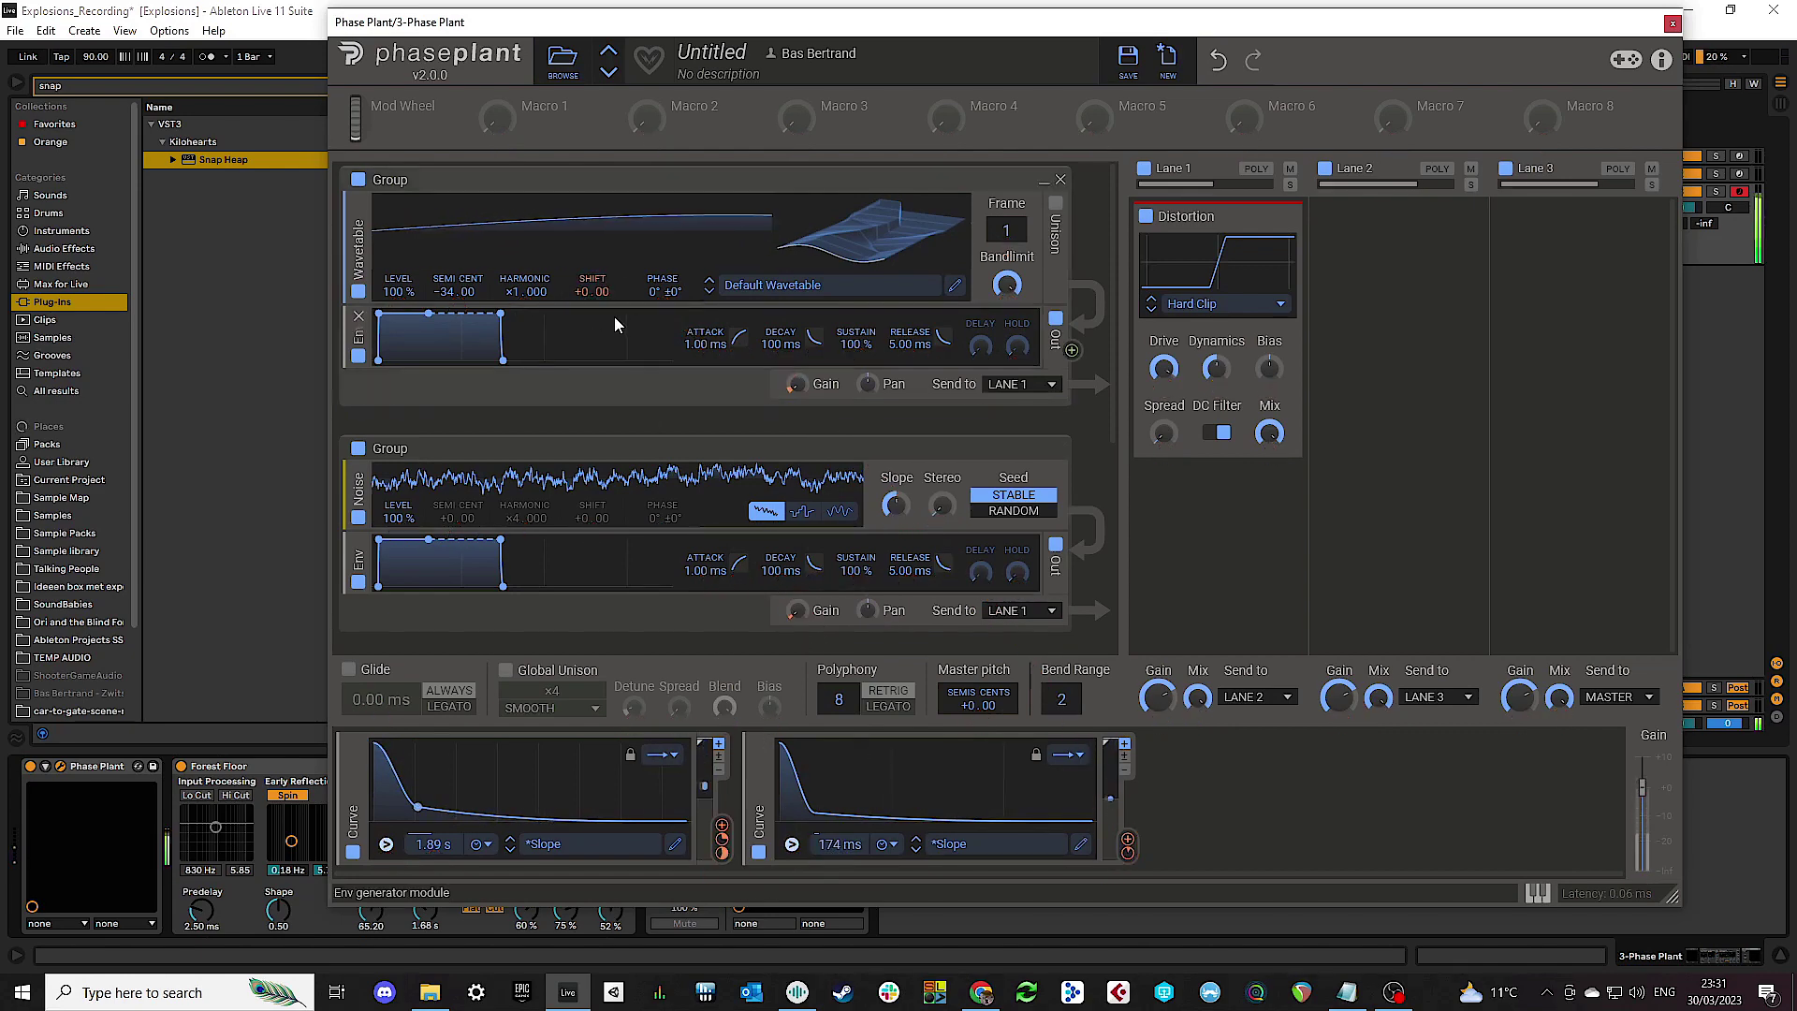
pyautogui.moveTo(593, 301)
pyautogui.scroll(-1, 593, 302)
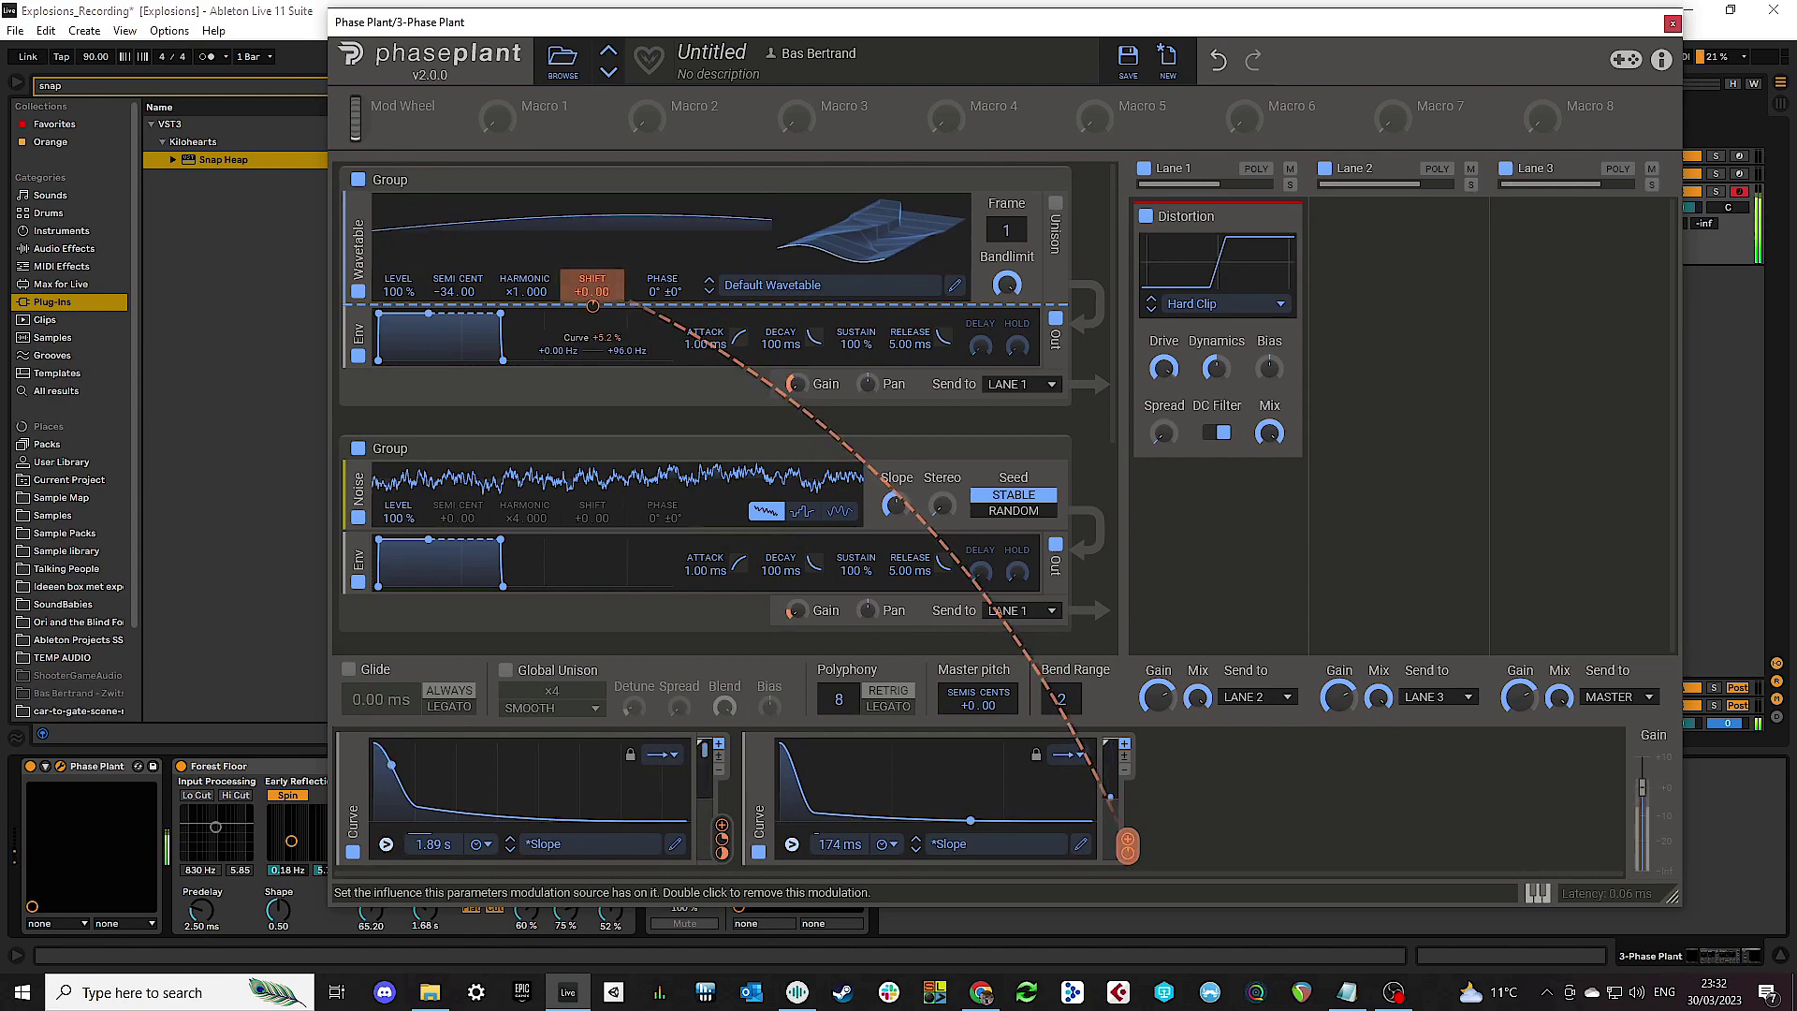
pyautogui.scroll(-2, 604, 320)
pyautogui.scroll(-3, 606, 325)
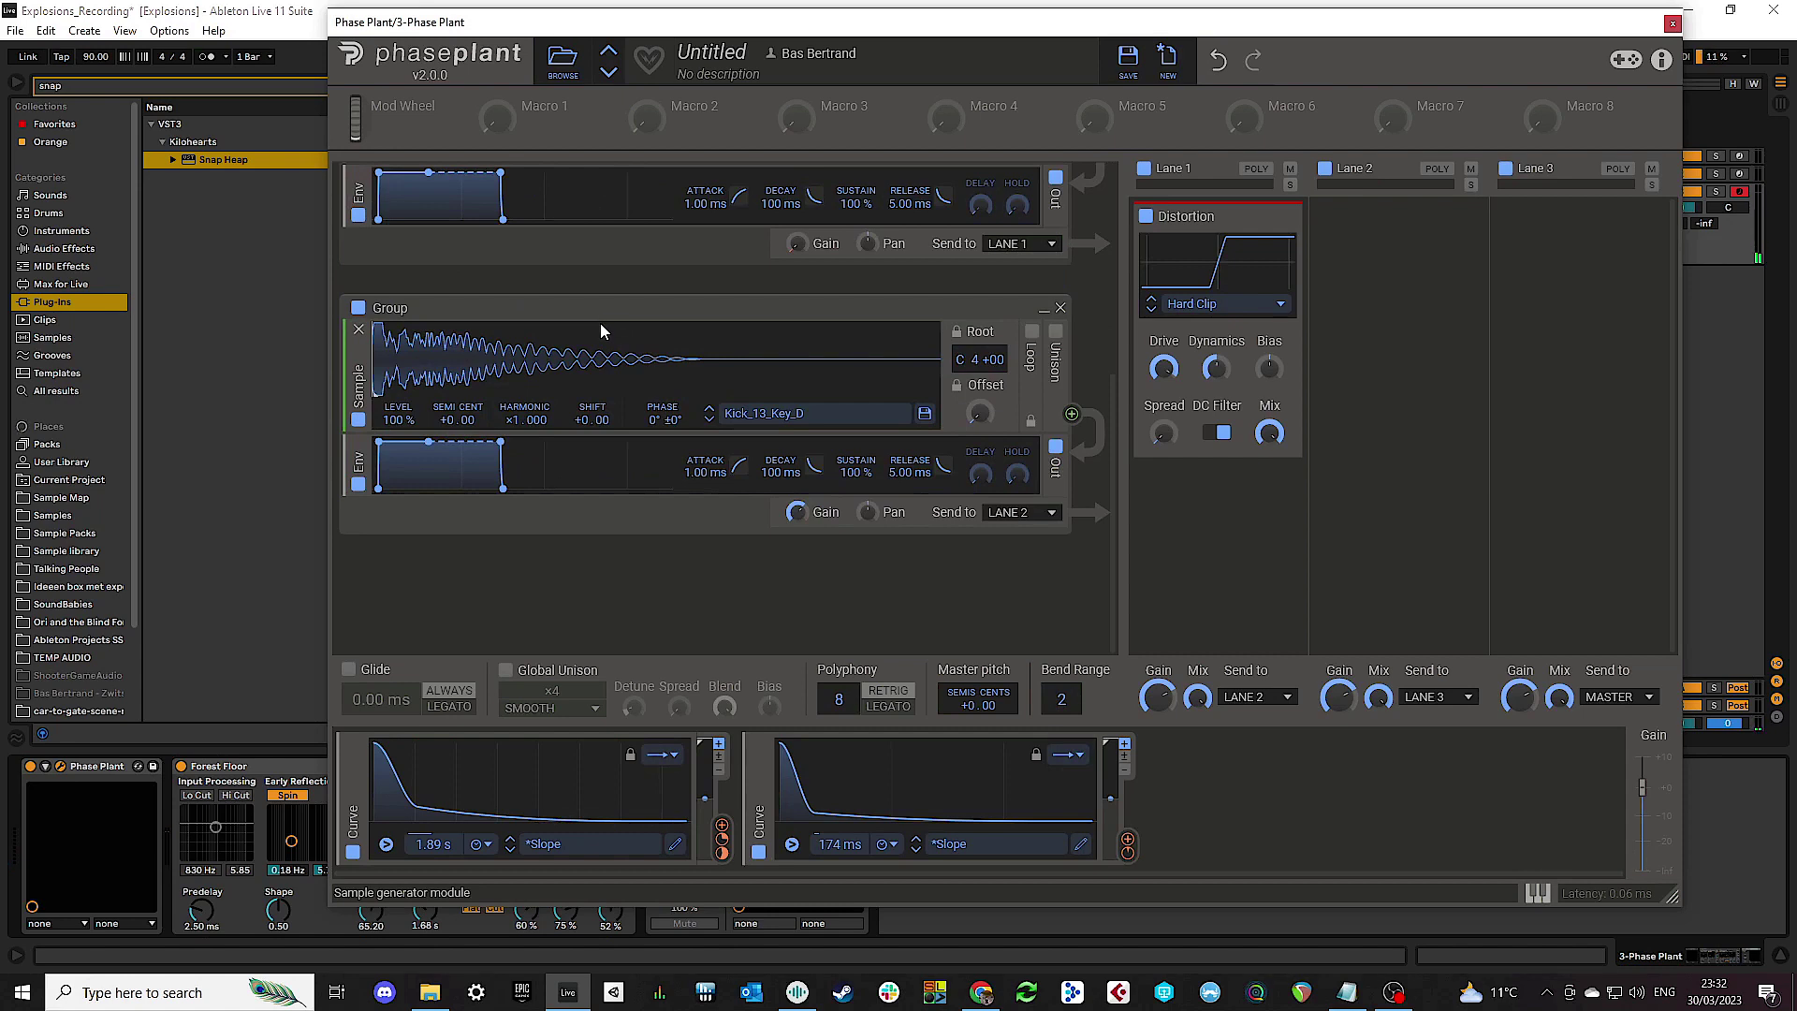
# Step: Add a wavetable oscillator at +14 semitones with a 57.2 ms envelope decay and gain near -1 dB
pyautogui.click(486, 603)
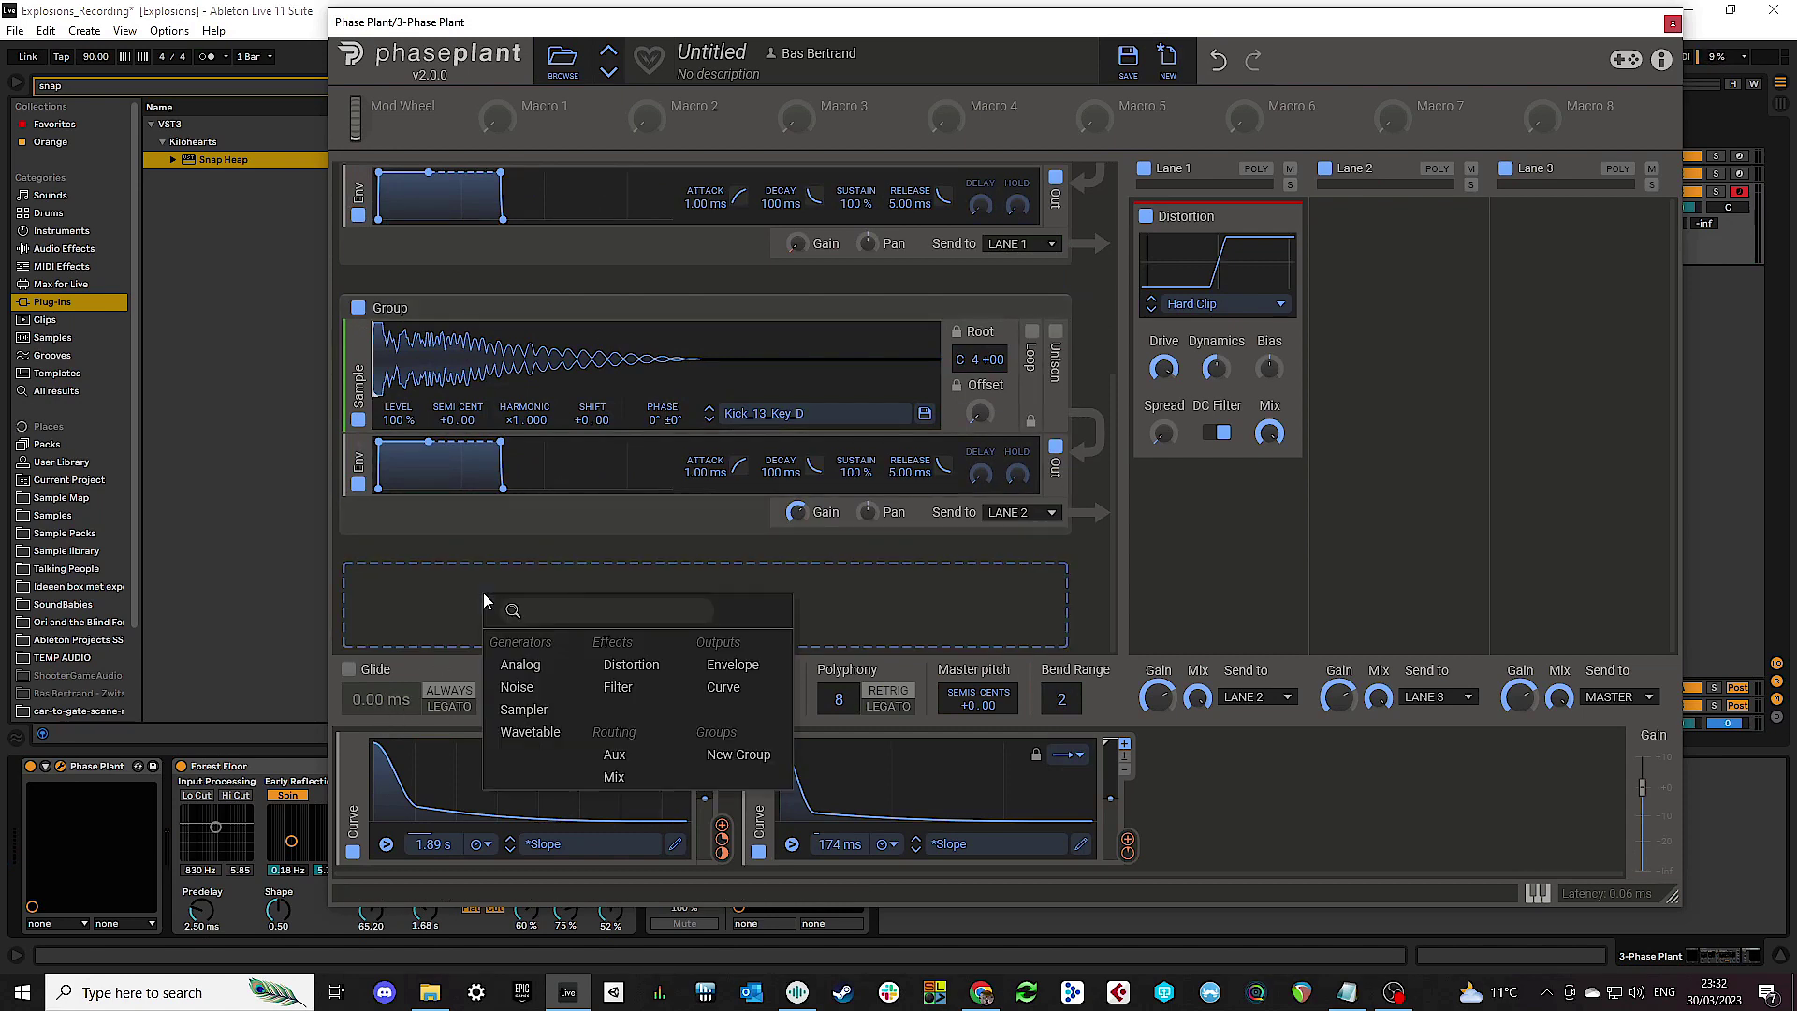
pyautogui.click(548, 732)
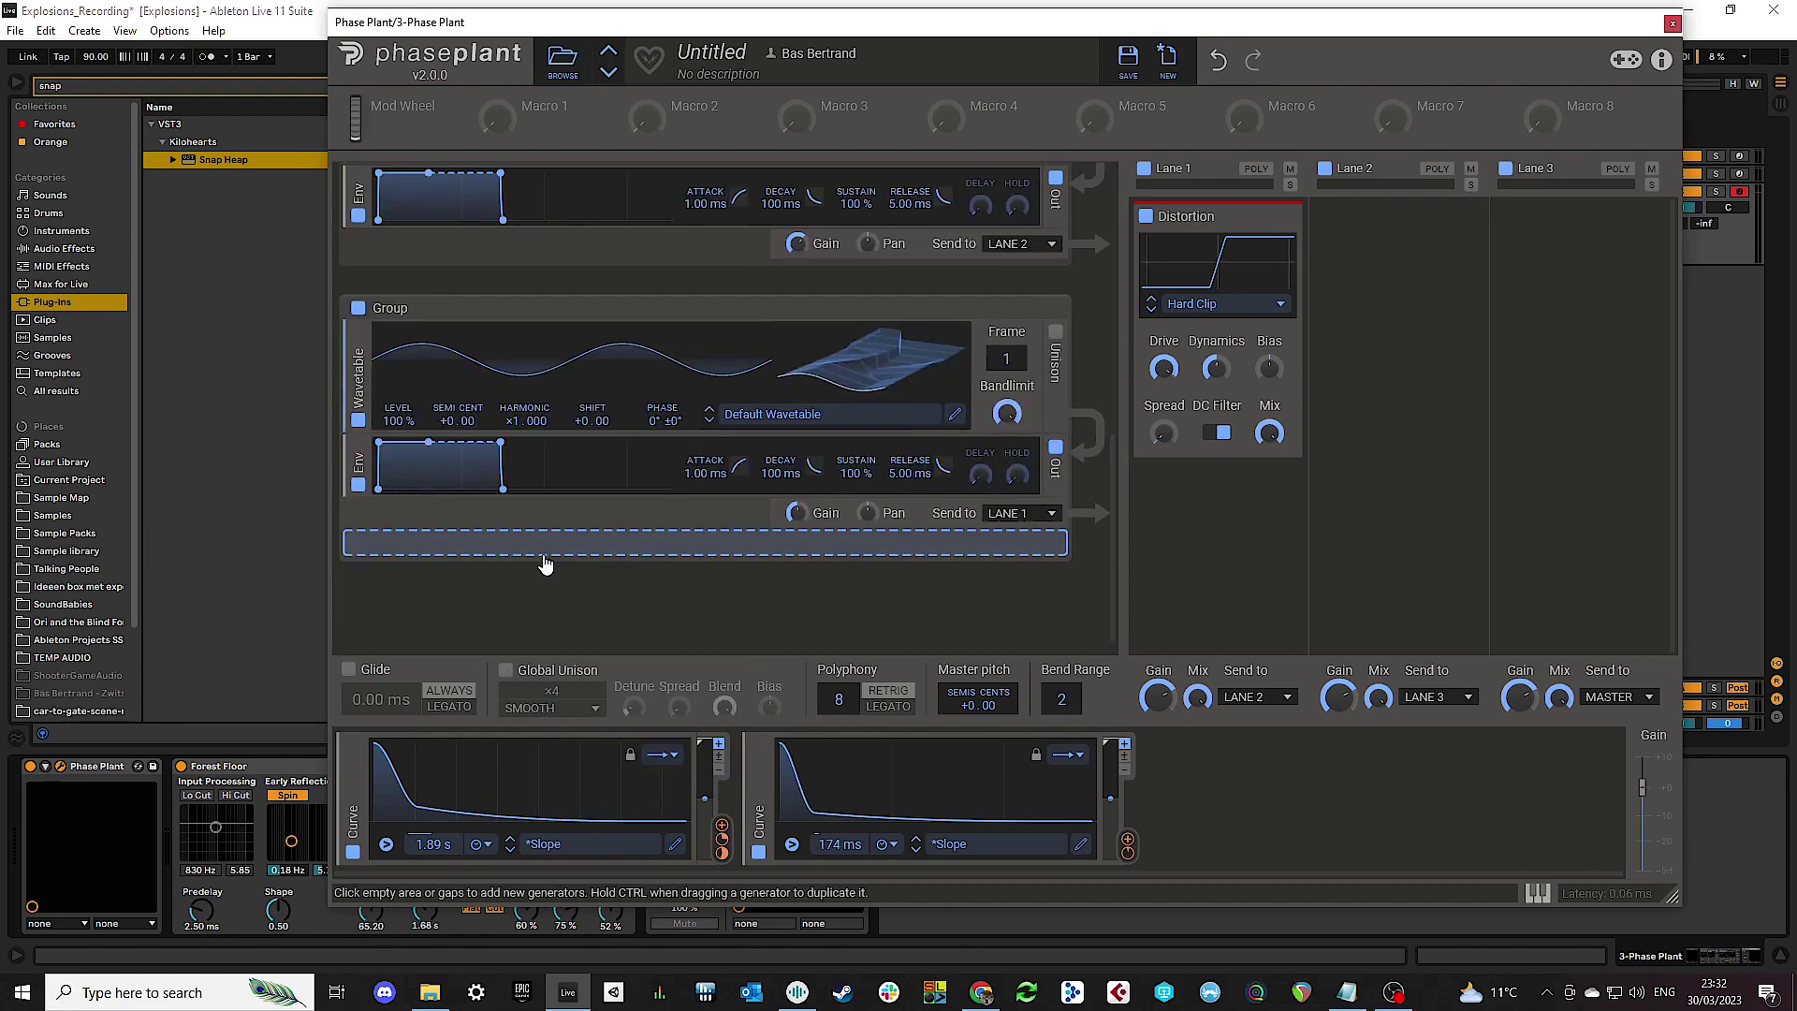
pyautogui.moveTo(457, 420); pyautogui.dragTo(411, 489)
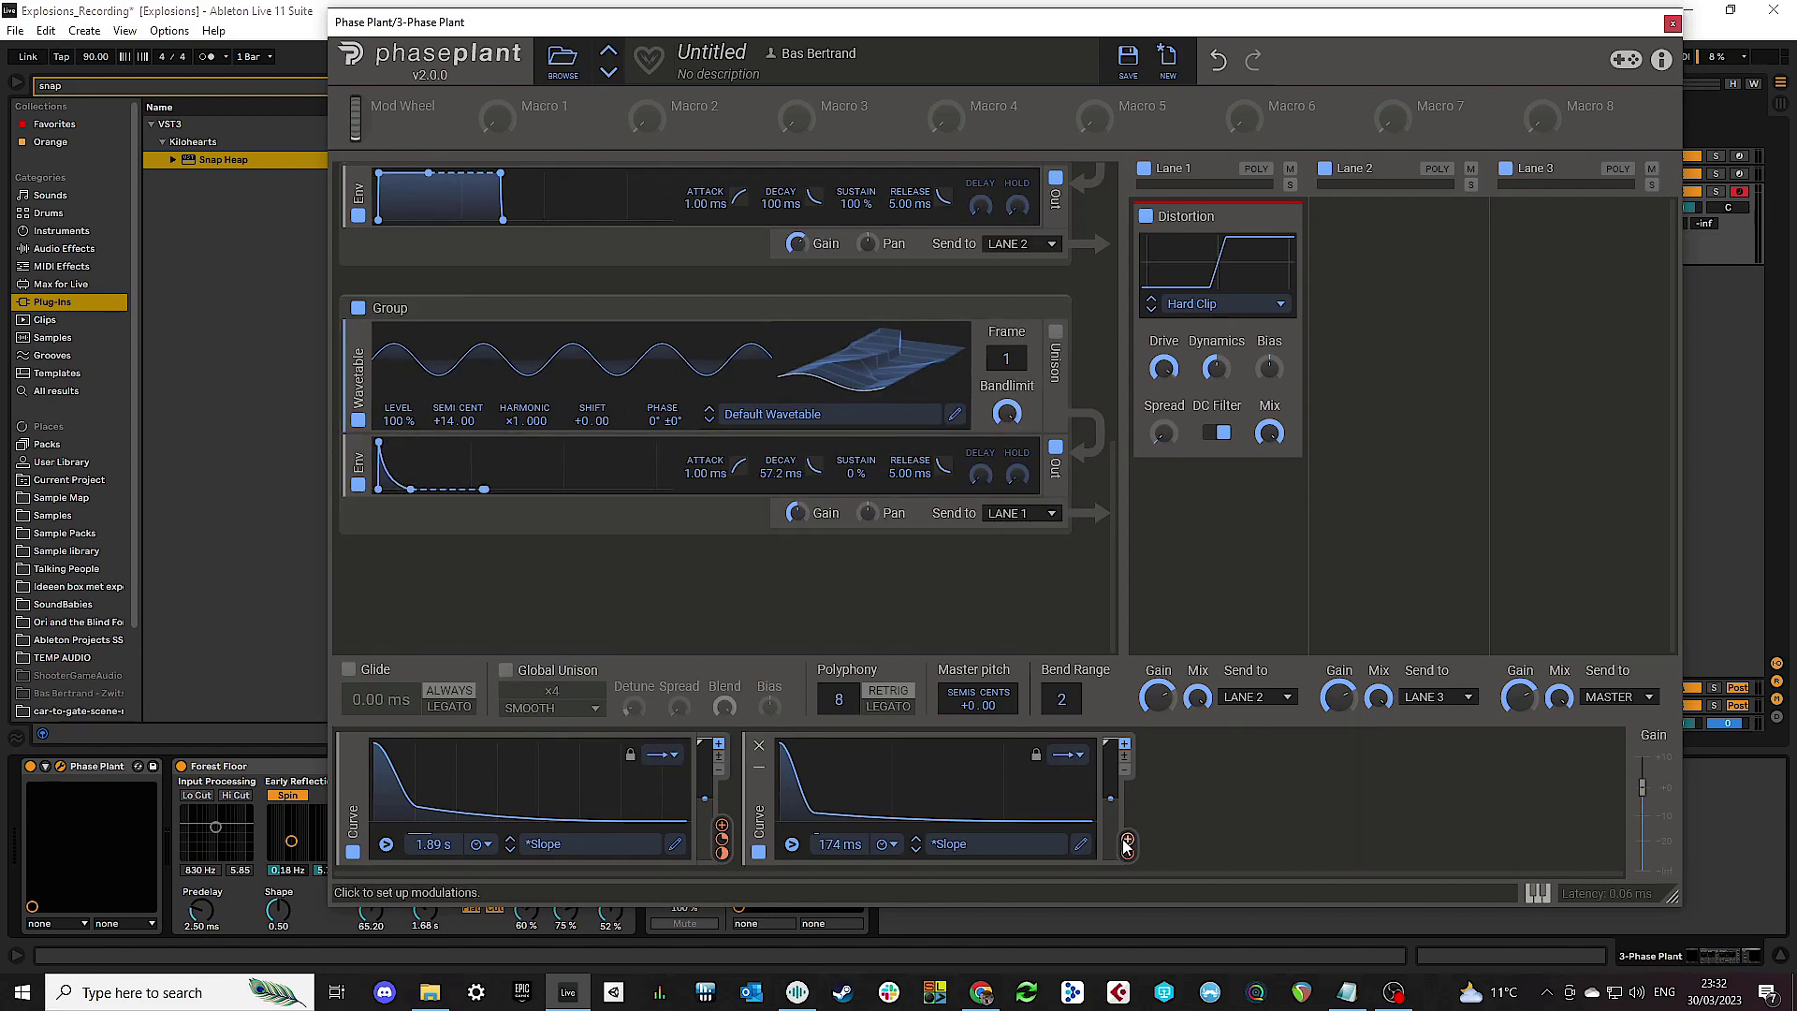
pyautogui.moveTo(1127, 845); pyautogui.dragTo(593, 433)
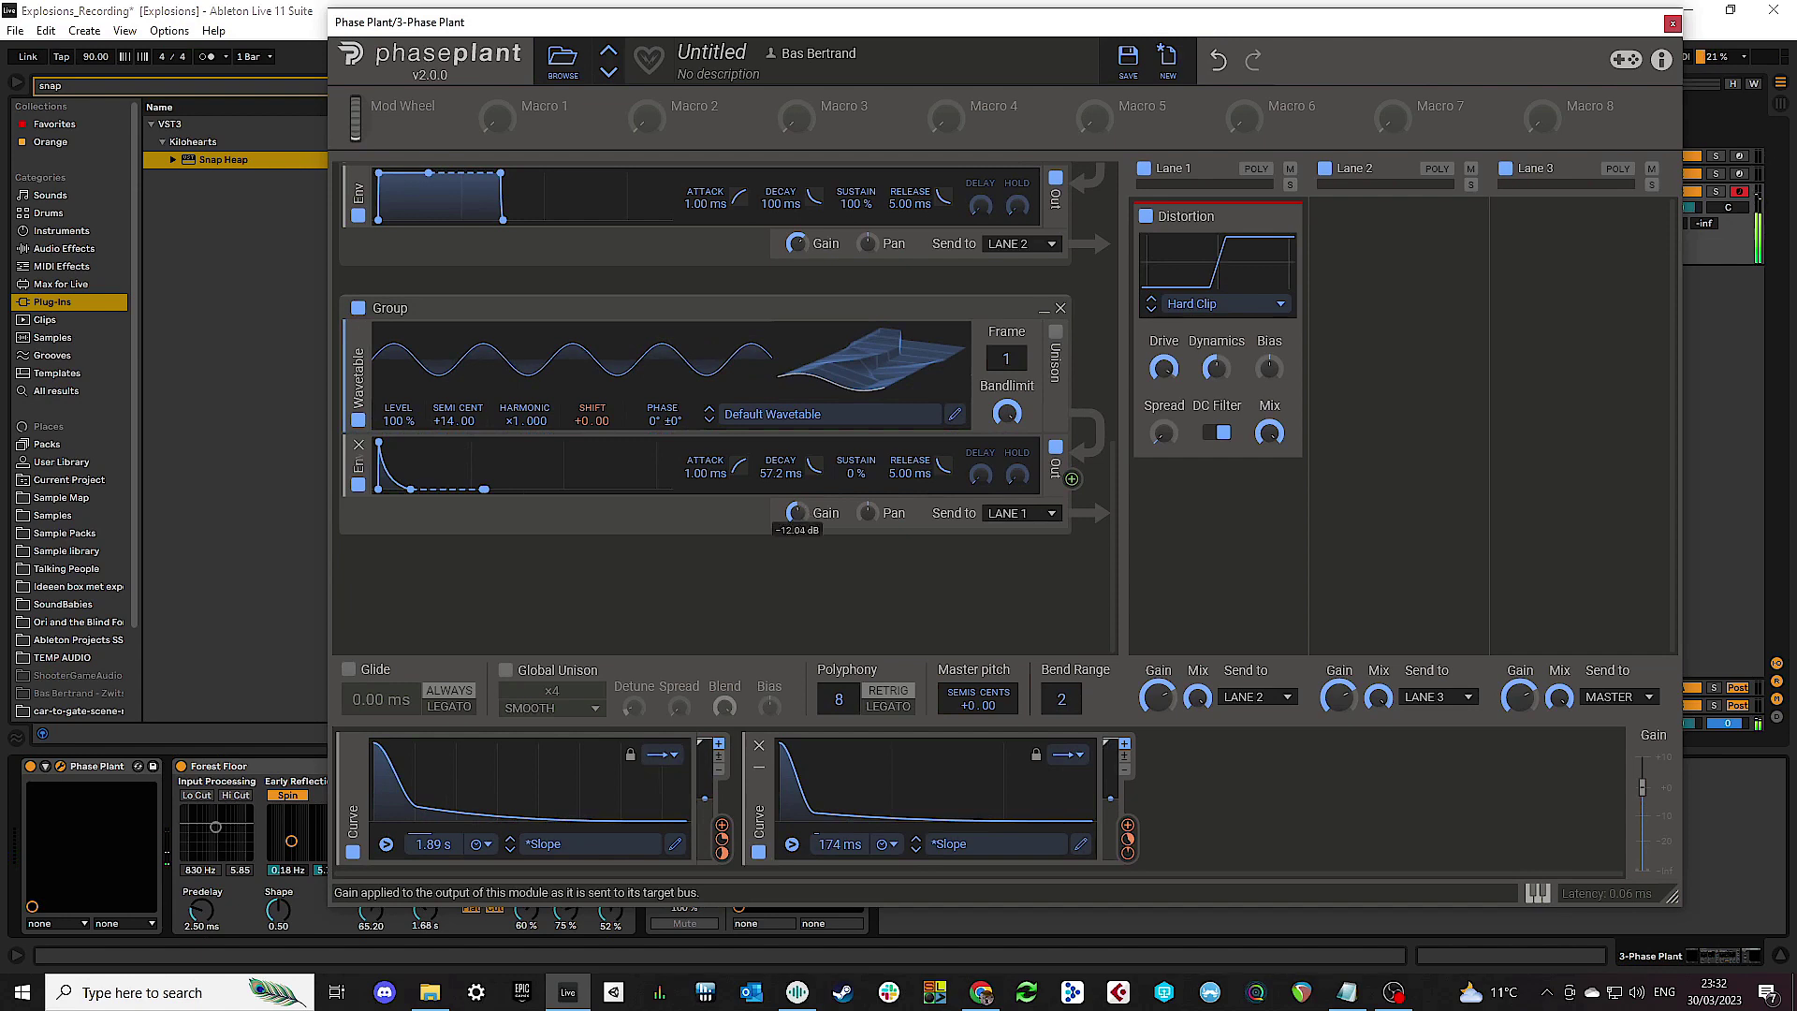
pyautogui.moveTo(797, 513); pyautogui.dragTo(797, 514)
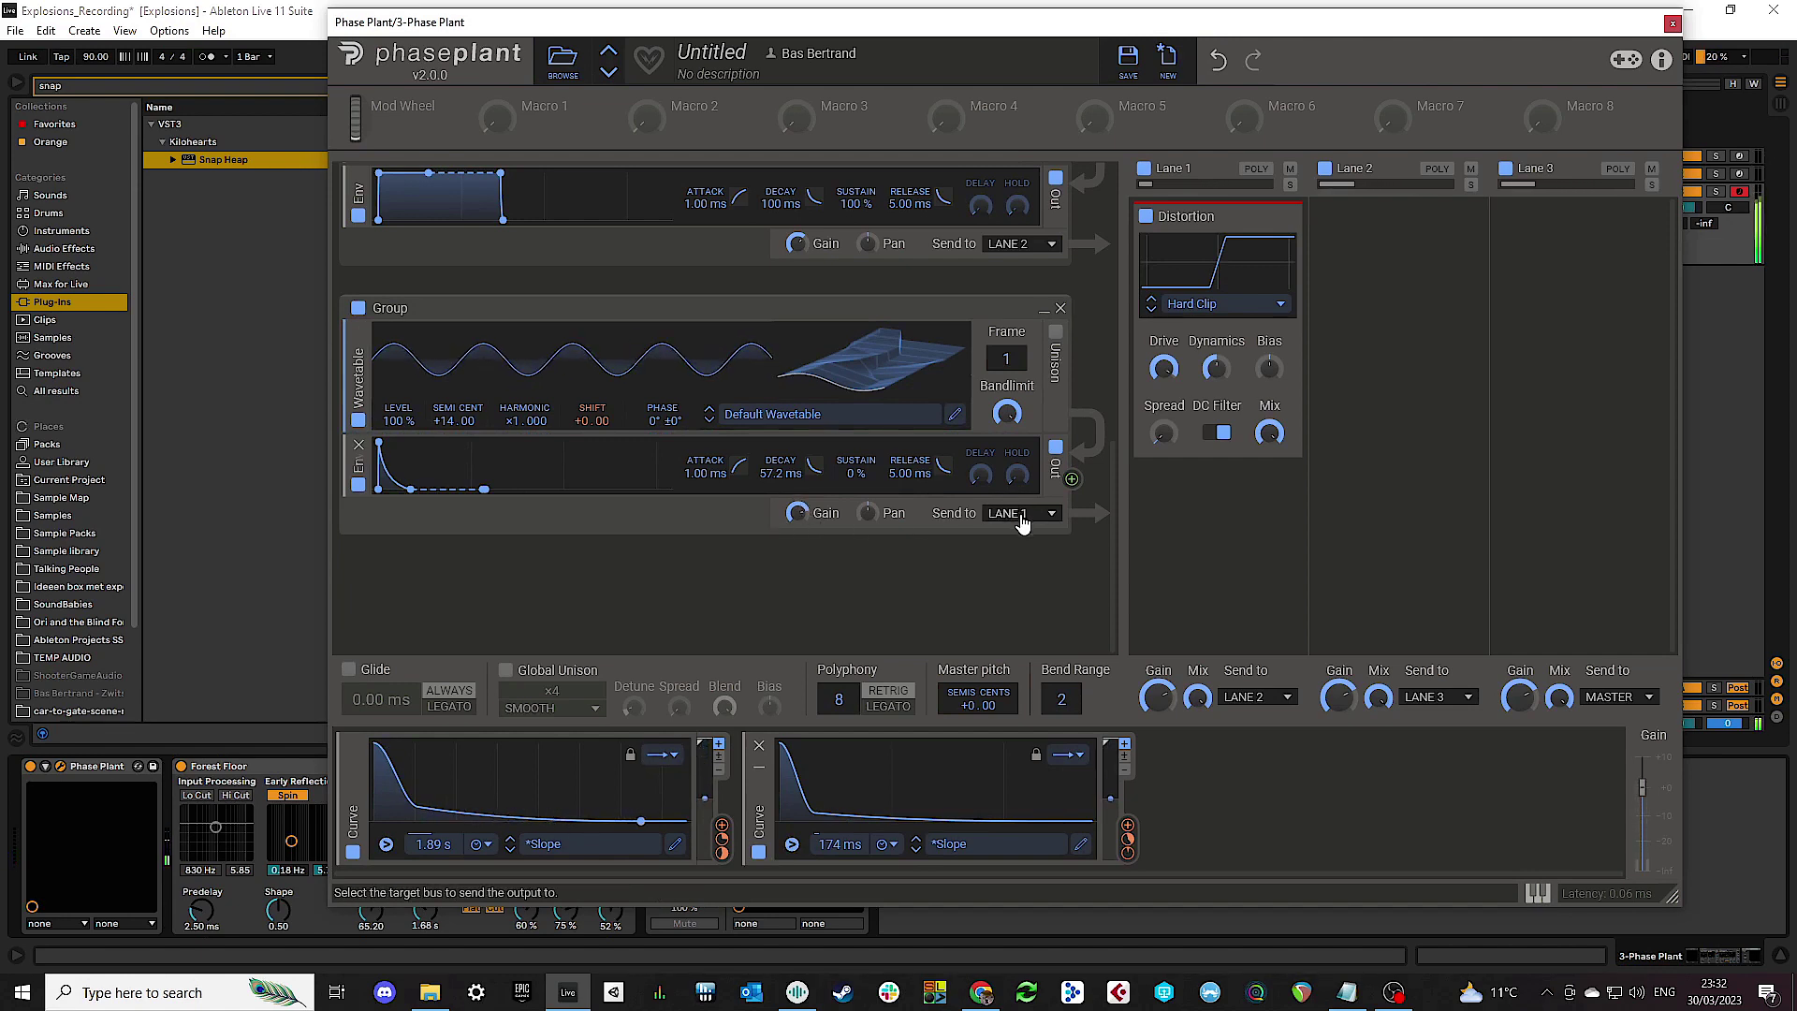
pyautogui.moveTo(799, 520); pyautogui.dragTo(803, 521)
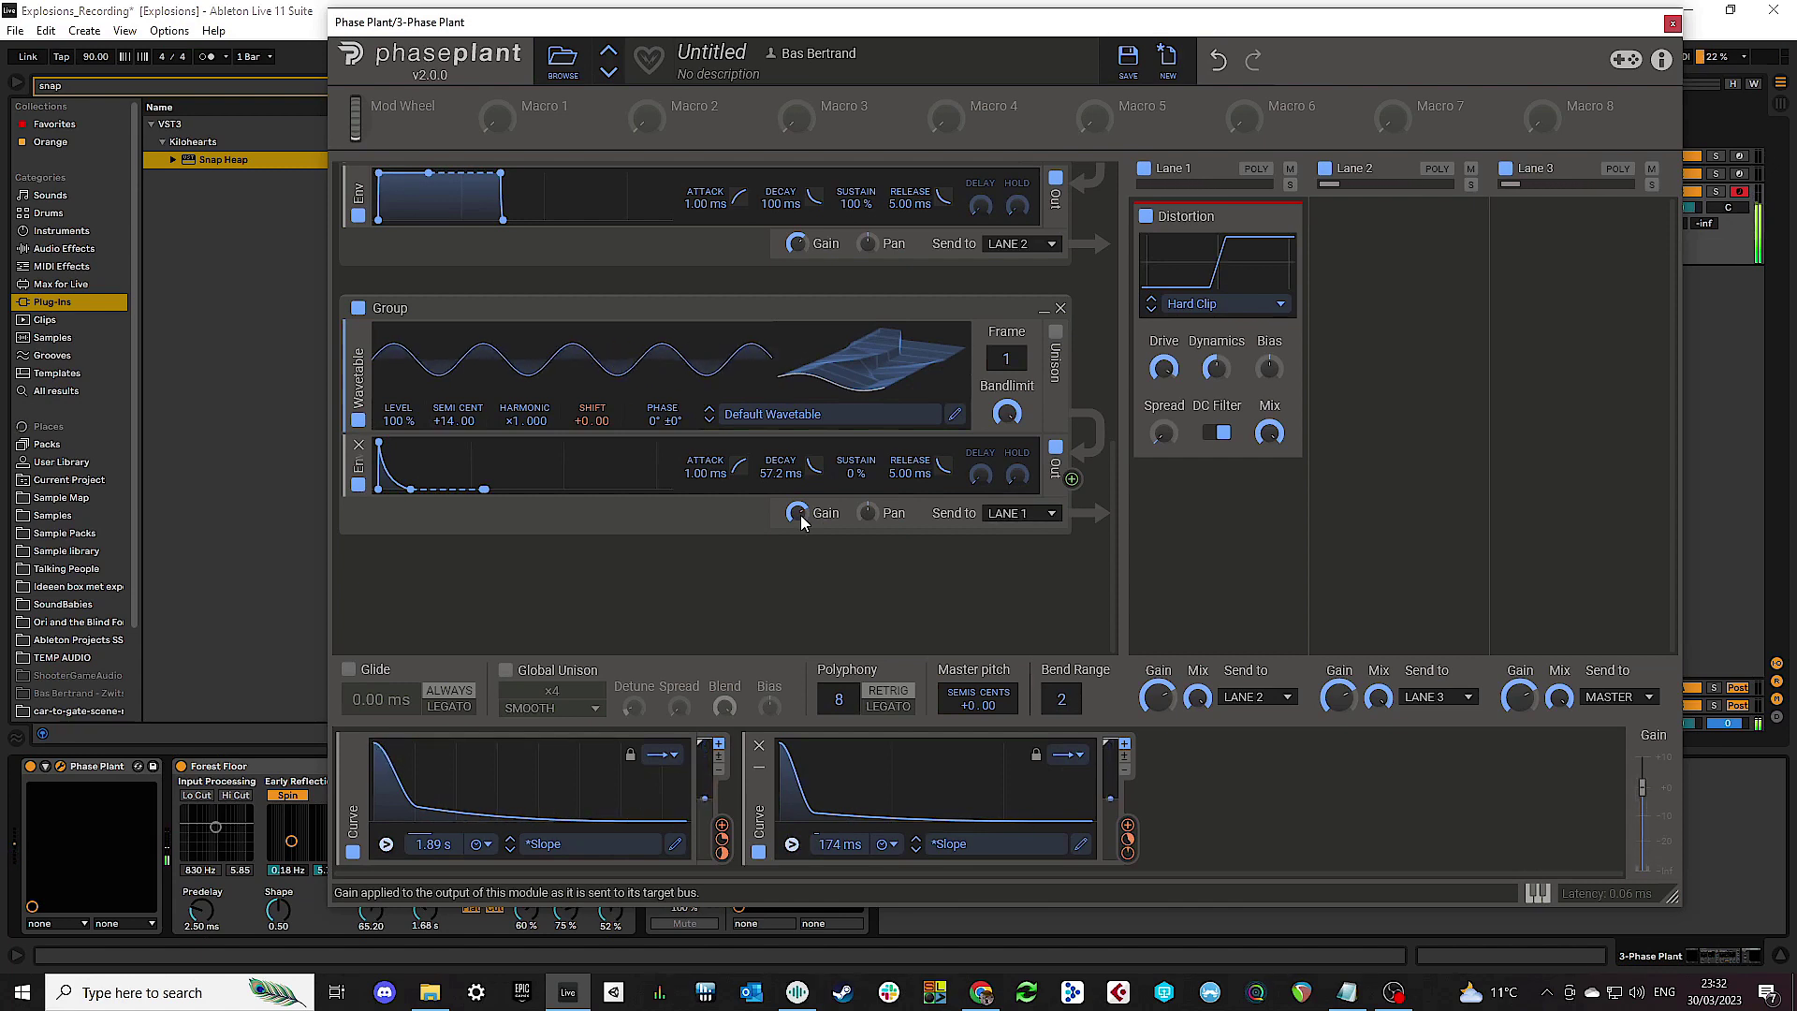
# Step: Move the first Curve modulator's point near 474 ms to about 25%, then close Phase Plant
pyautogui.click(674, 844)
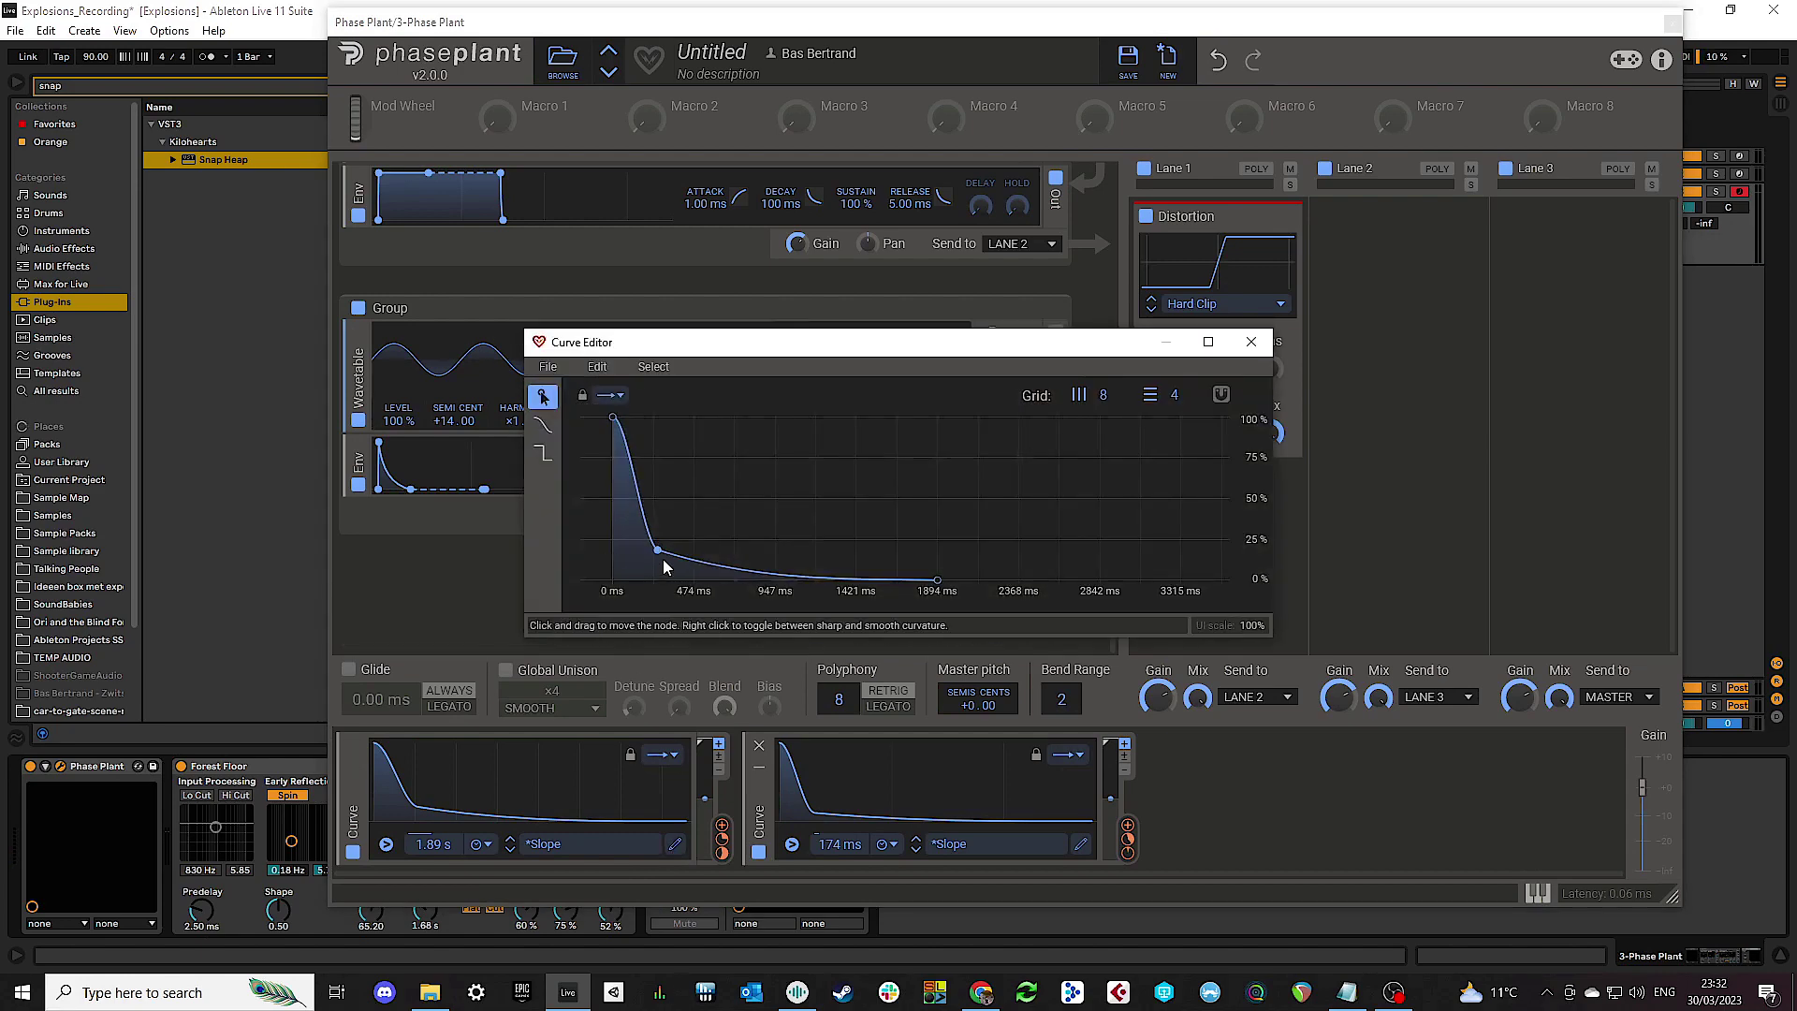
pyautogui.moveTo(657, 554); pyautogui.dragTo(657, 575)
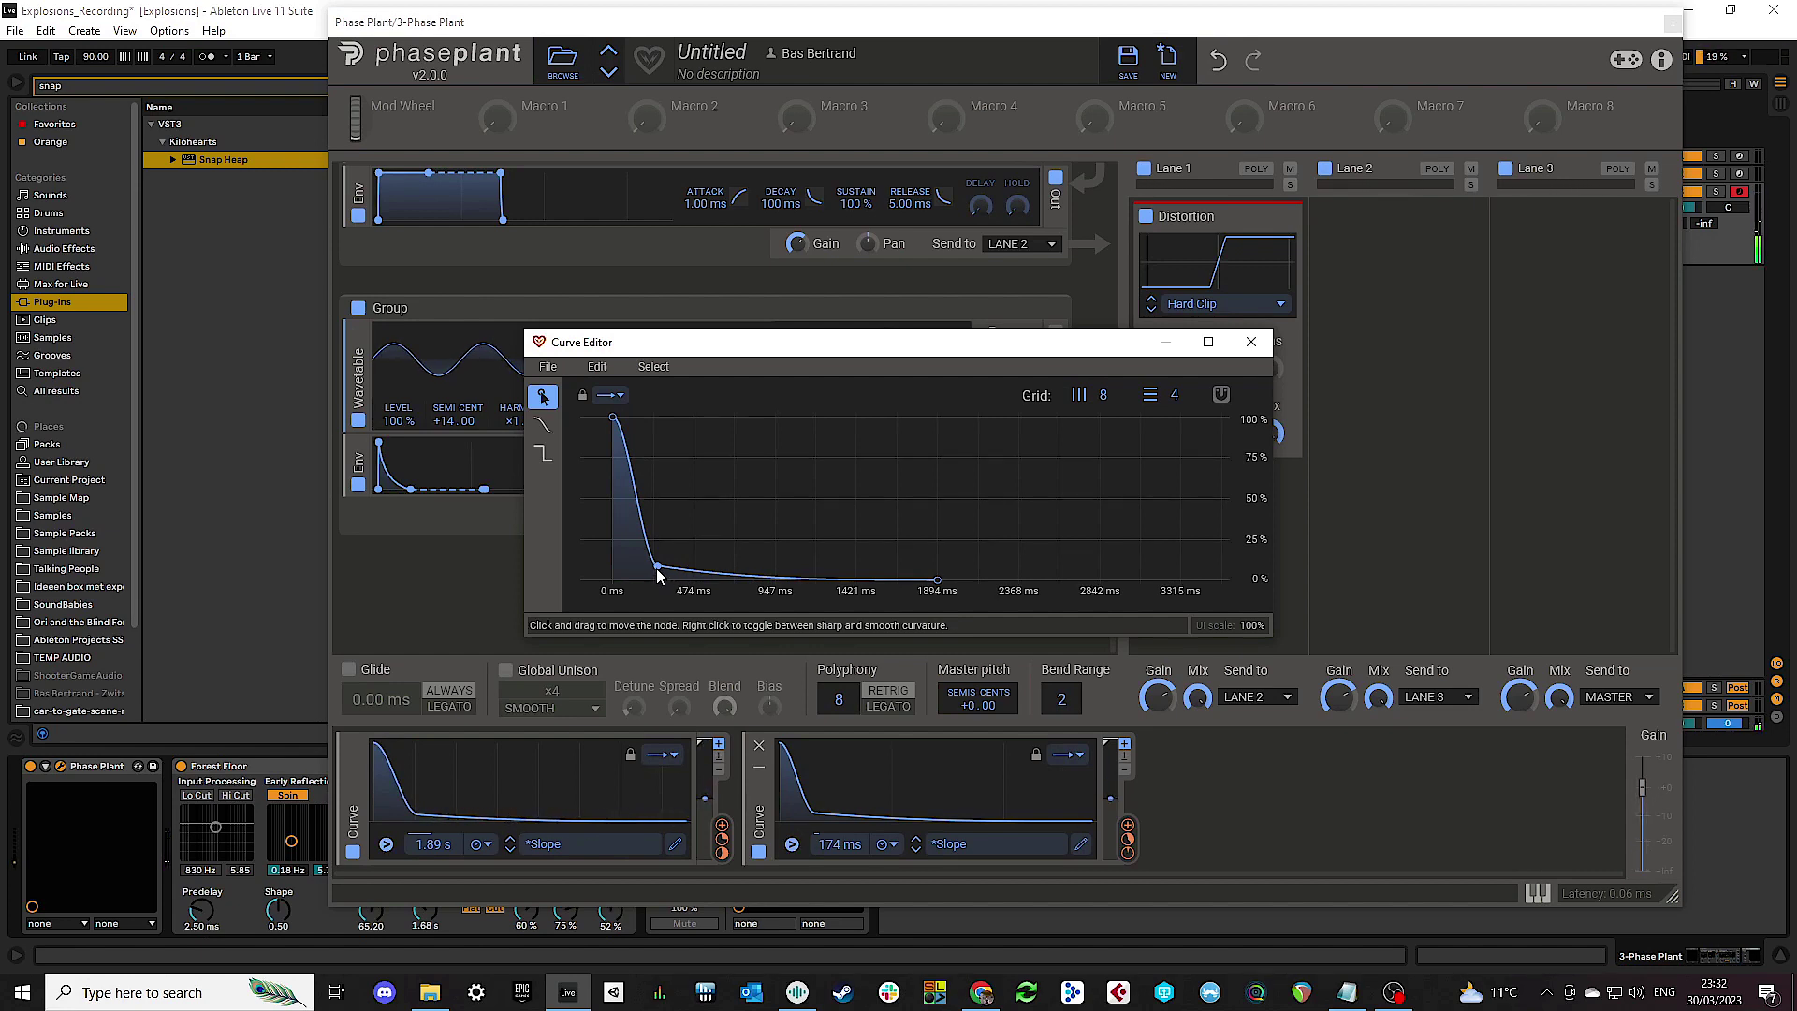
pyautogui.moveTo(658, 575)
pyautogui.mouseDown()
pyautogui.moveTo(657, 548)
pyautogui.moveTo(655, 562)
pyautogui.mouseUp()
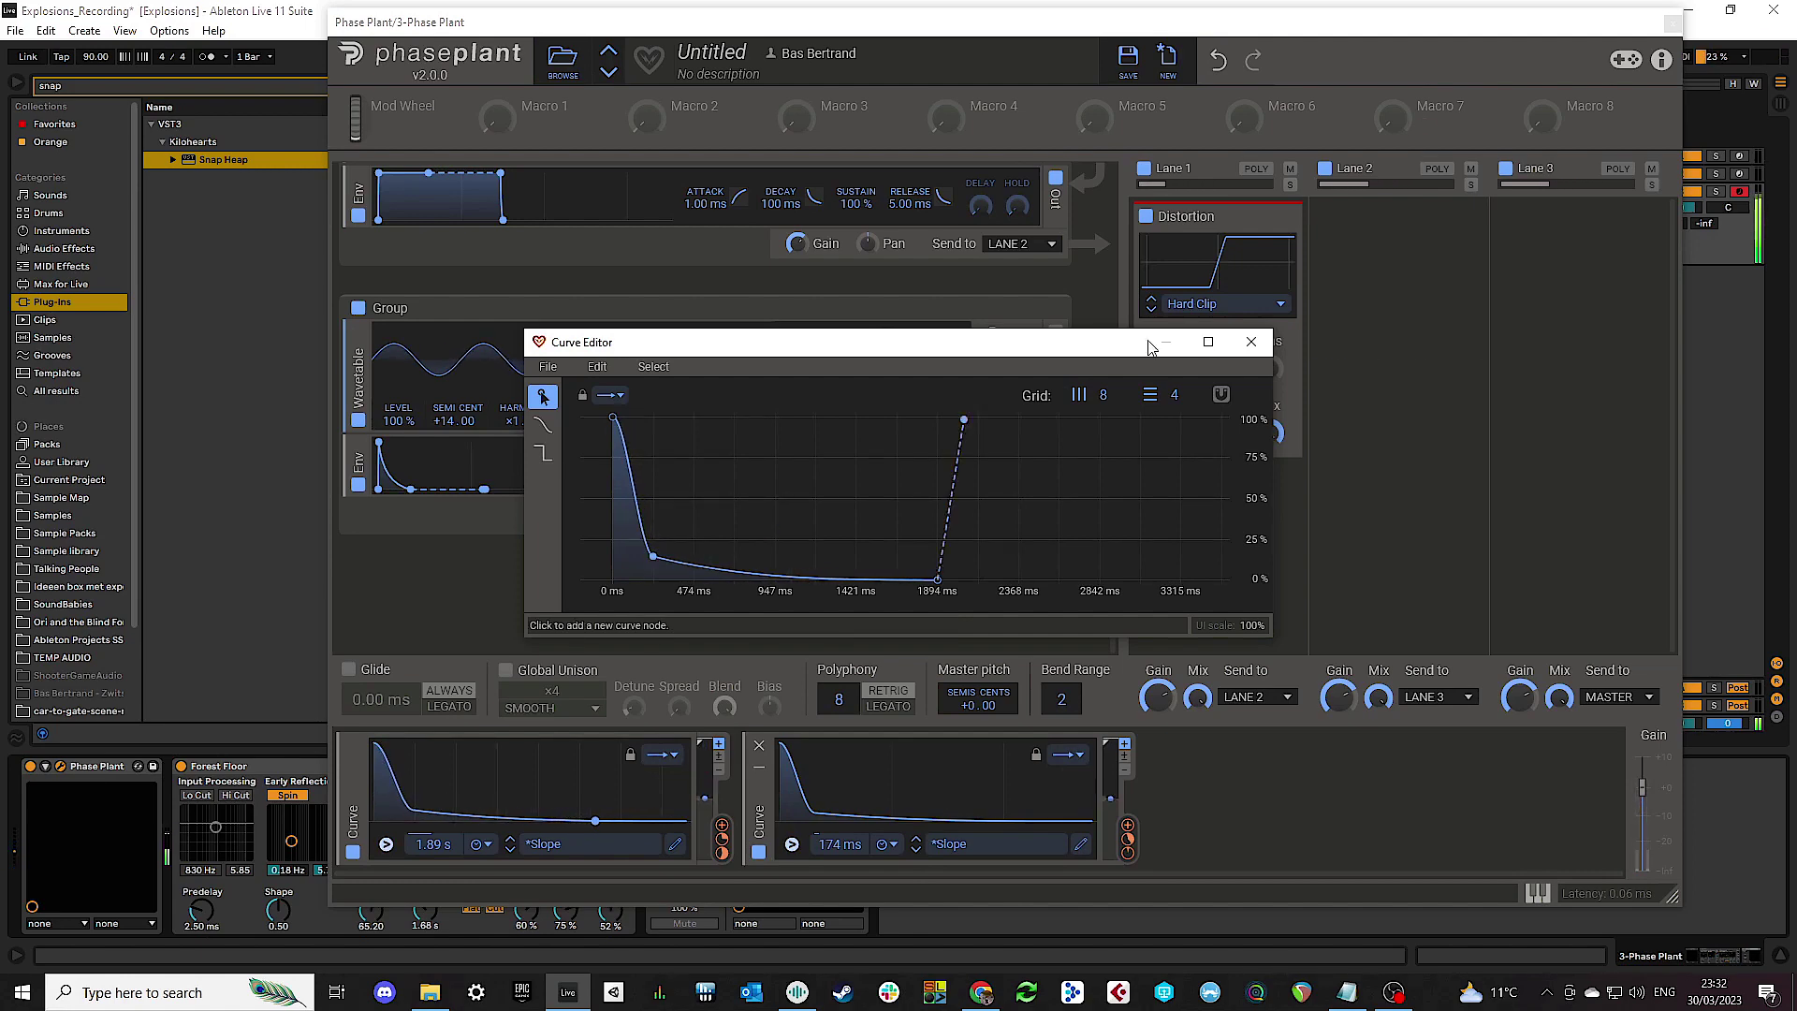
pyautogui.click(1672, 25)
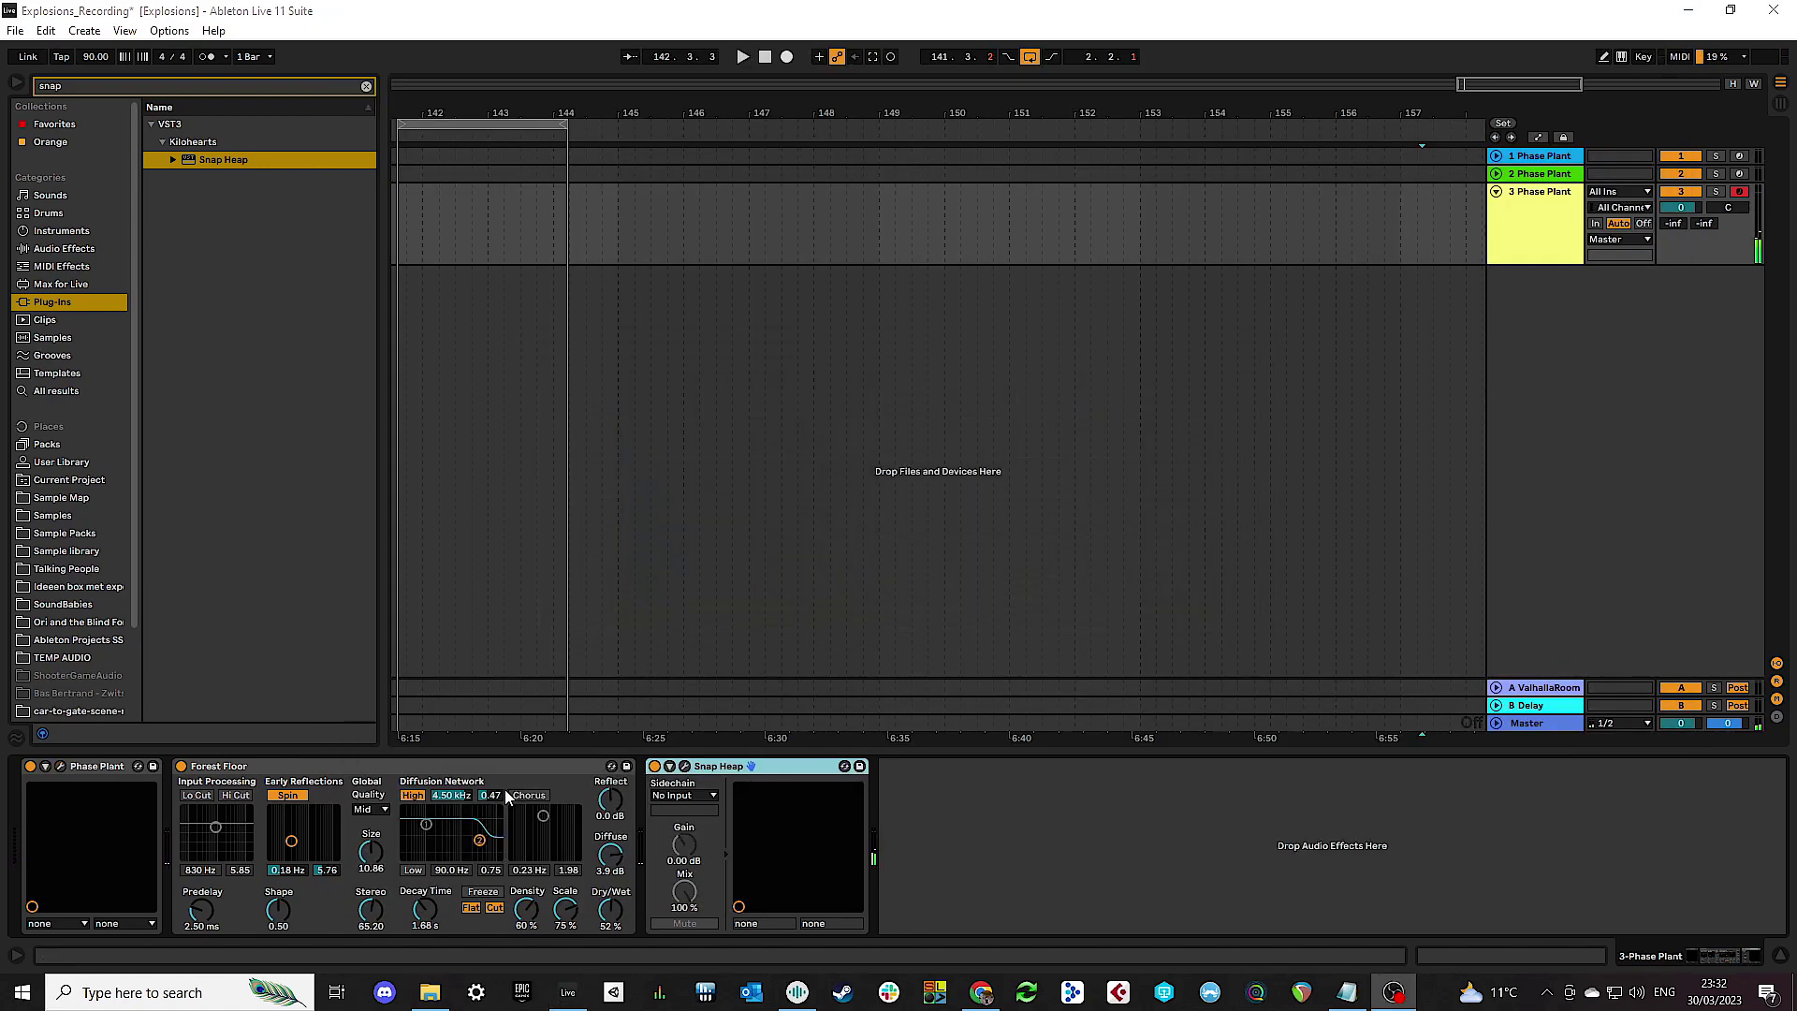
# Step: Insert audio track 4 set to Resampling and armed, with the start point near bar 147
pyautogui.click(423, 924)
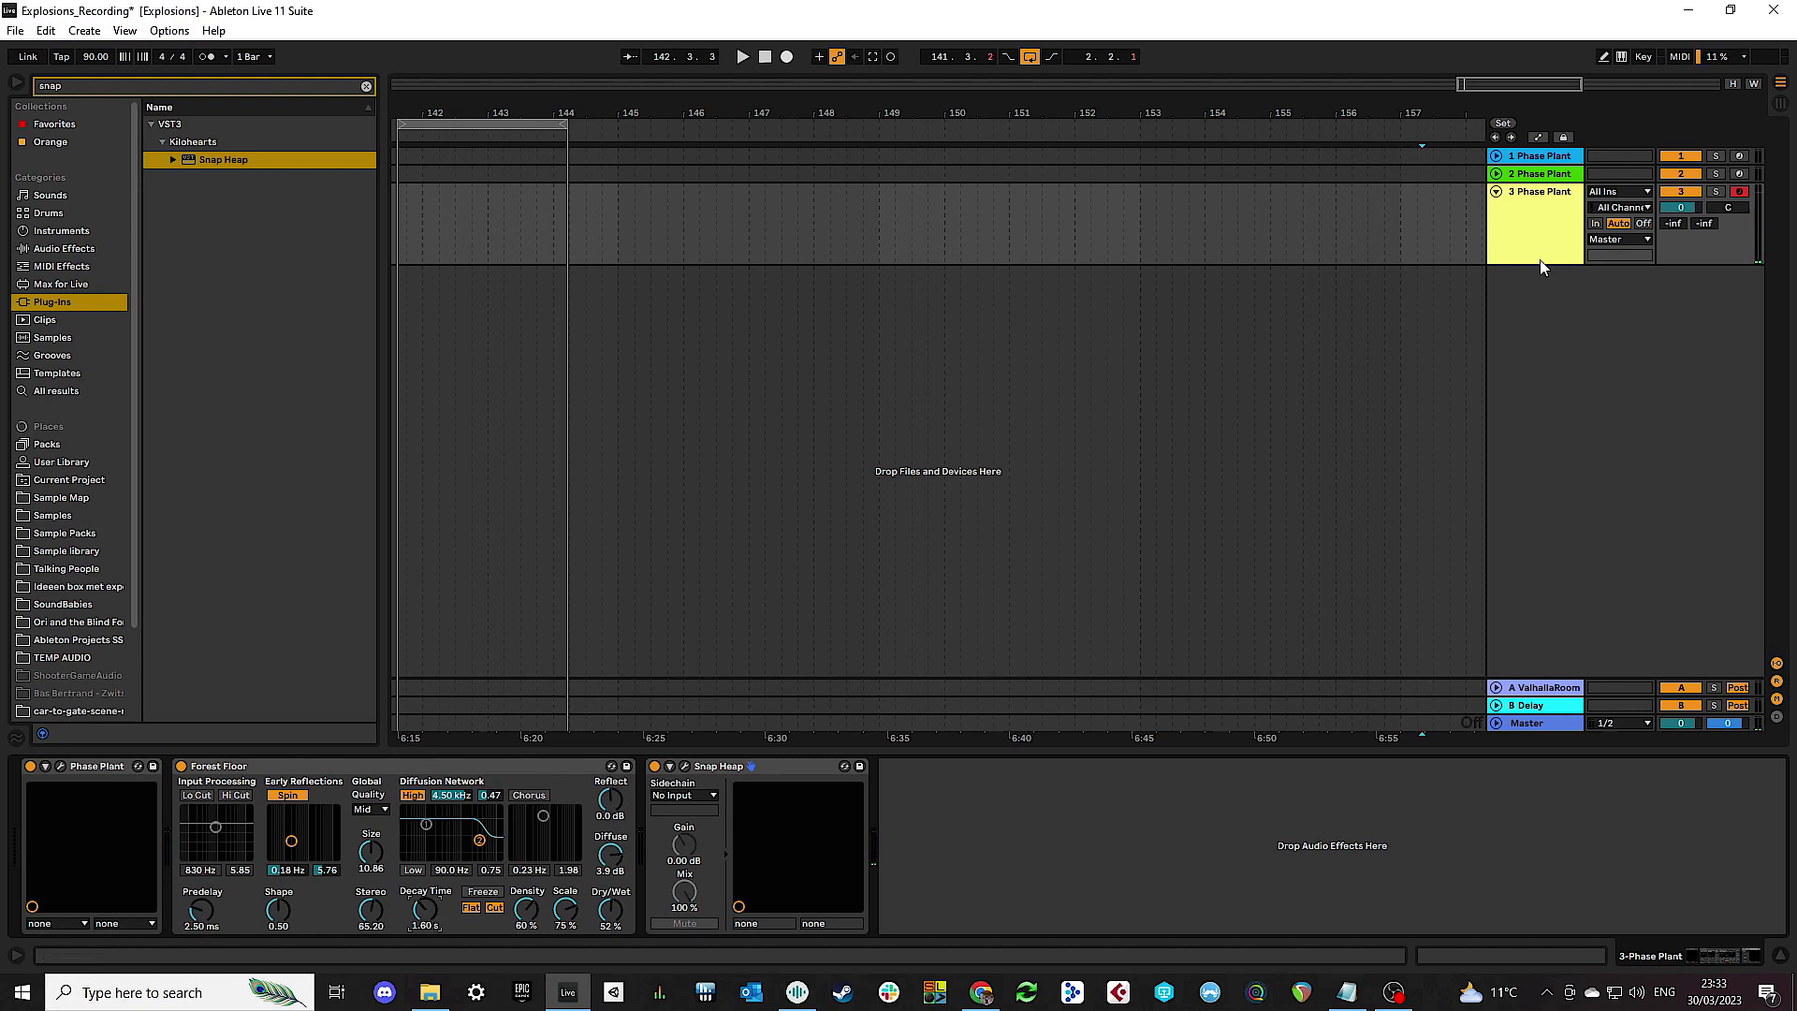
pyautogui.click(1541, 207)
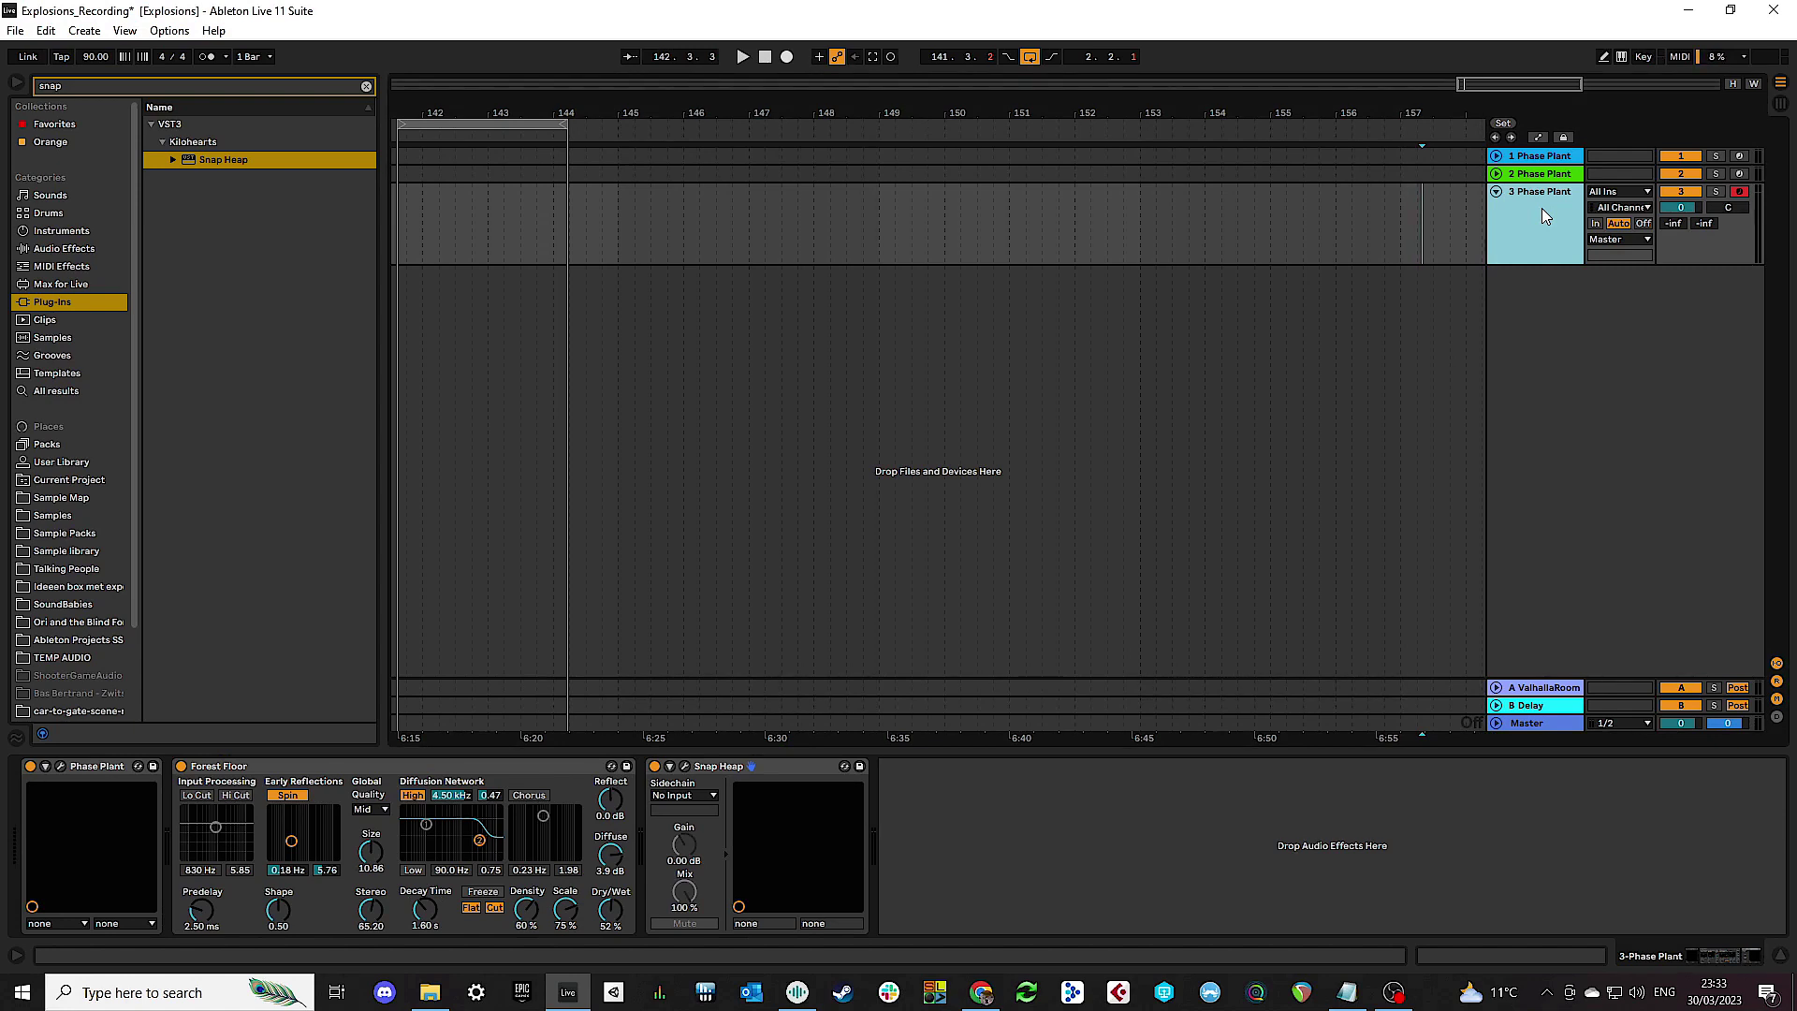
pyautogui.hotkey('ctrl', 't')
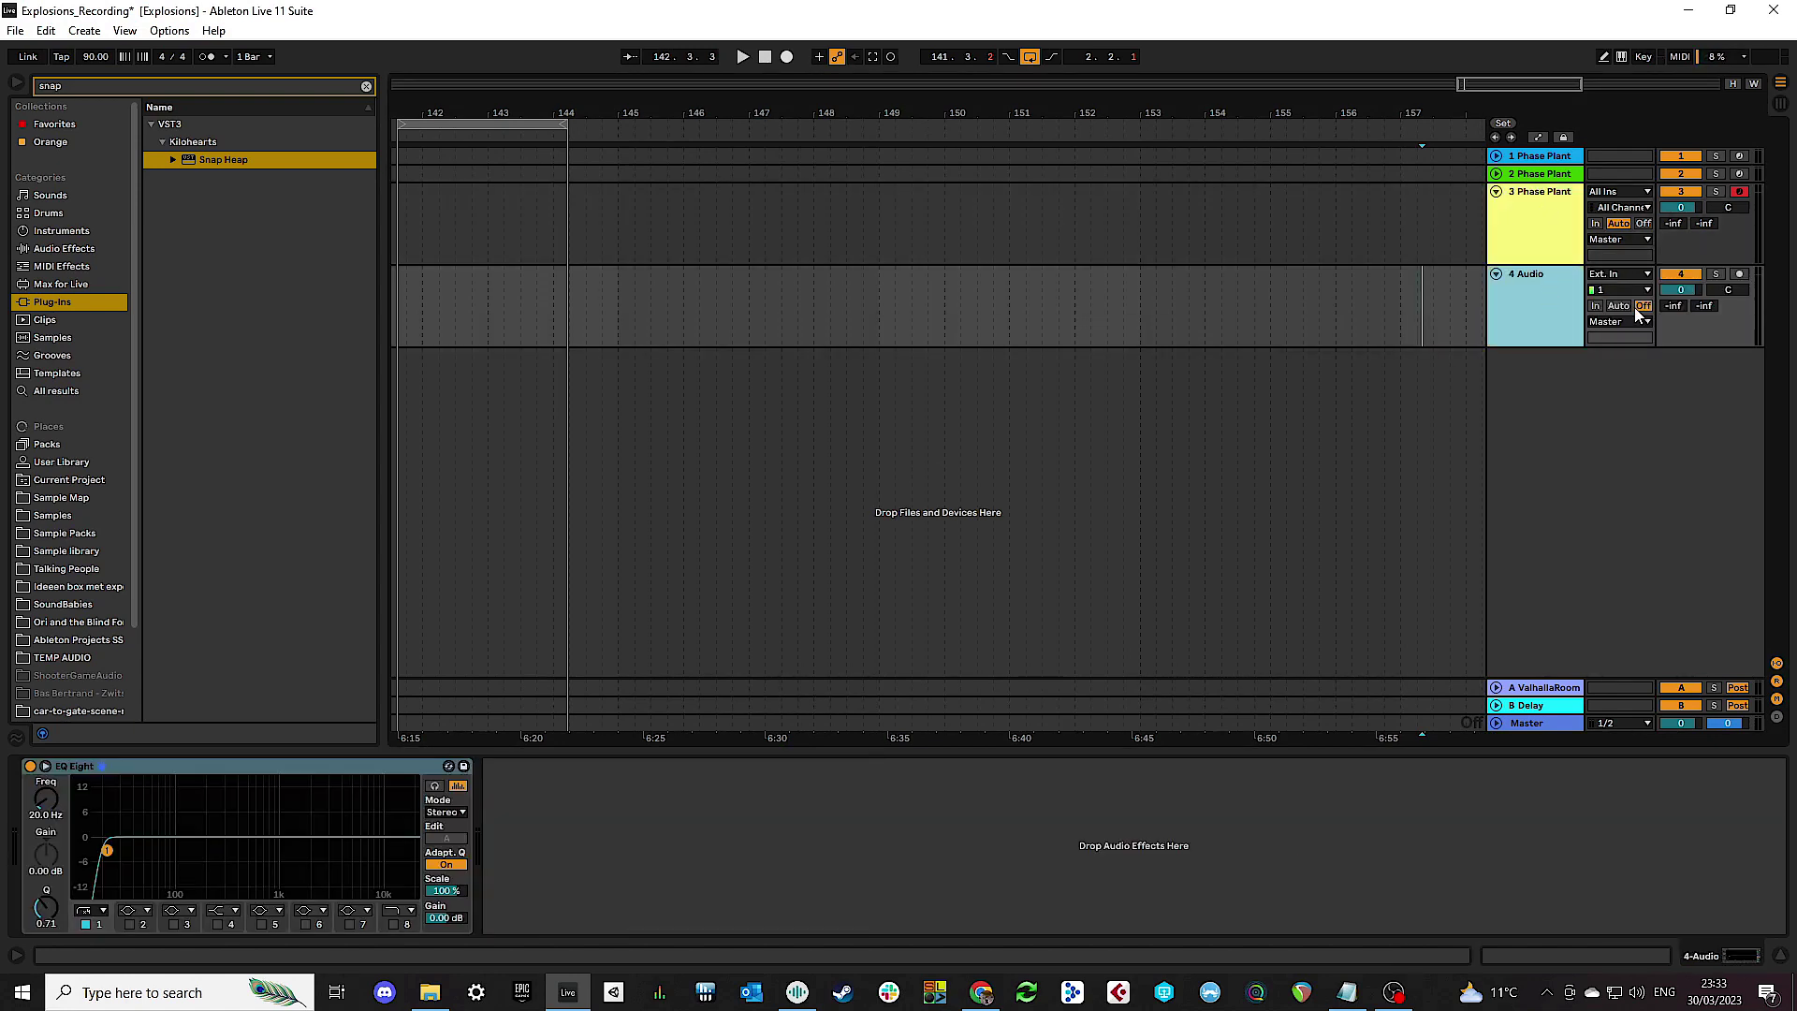
pyautogui.click(1634, 273)
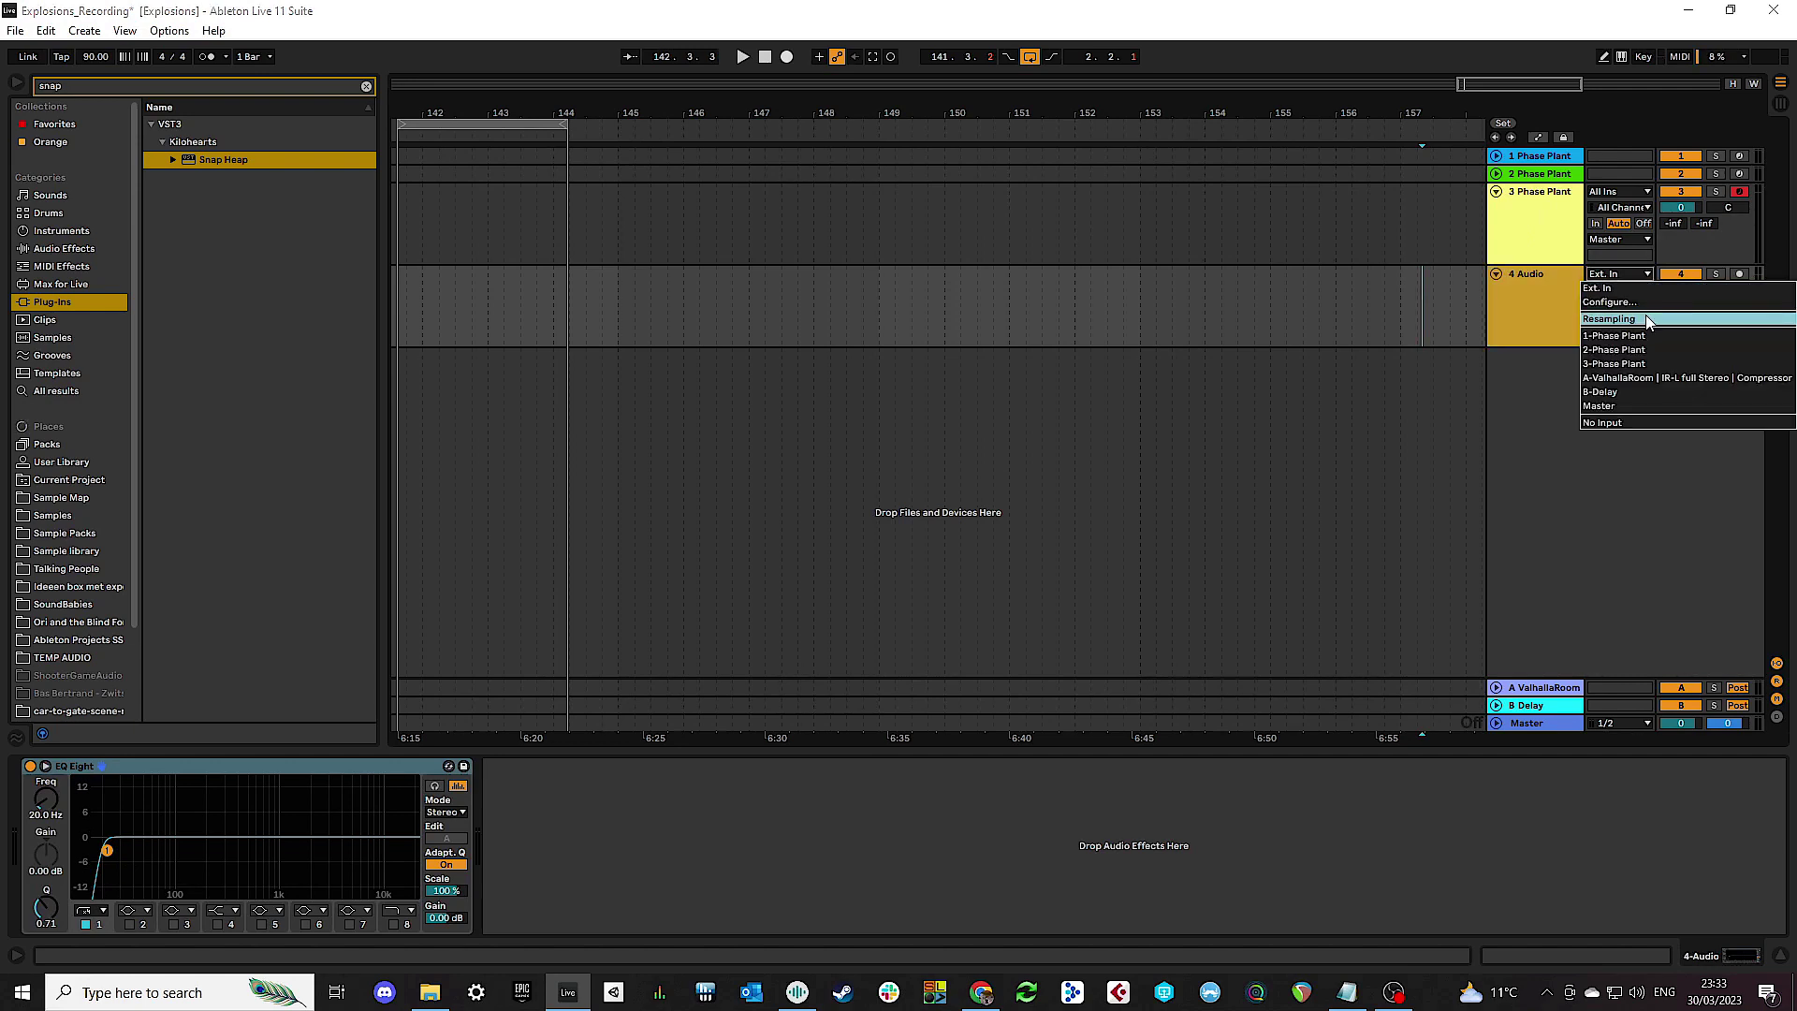
pyautogui.click(1647, 318)
pyautogui.click(1741, 273)
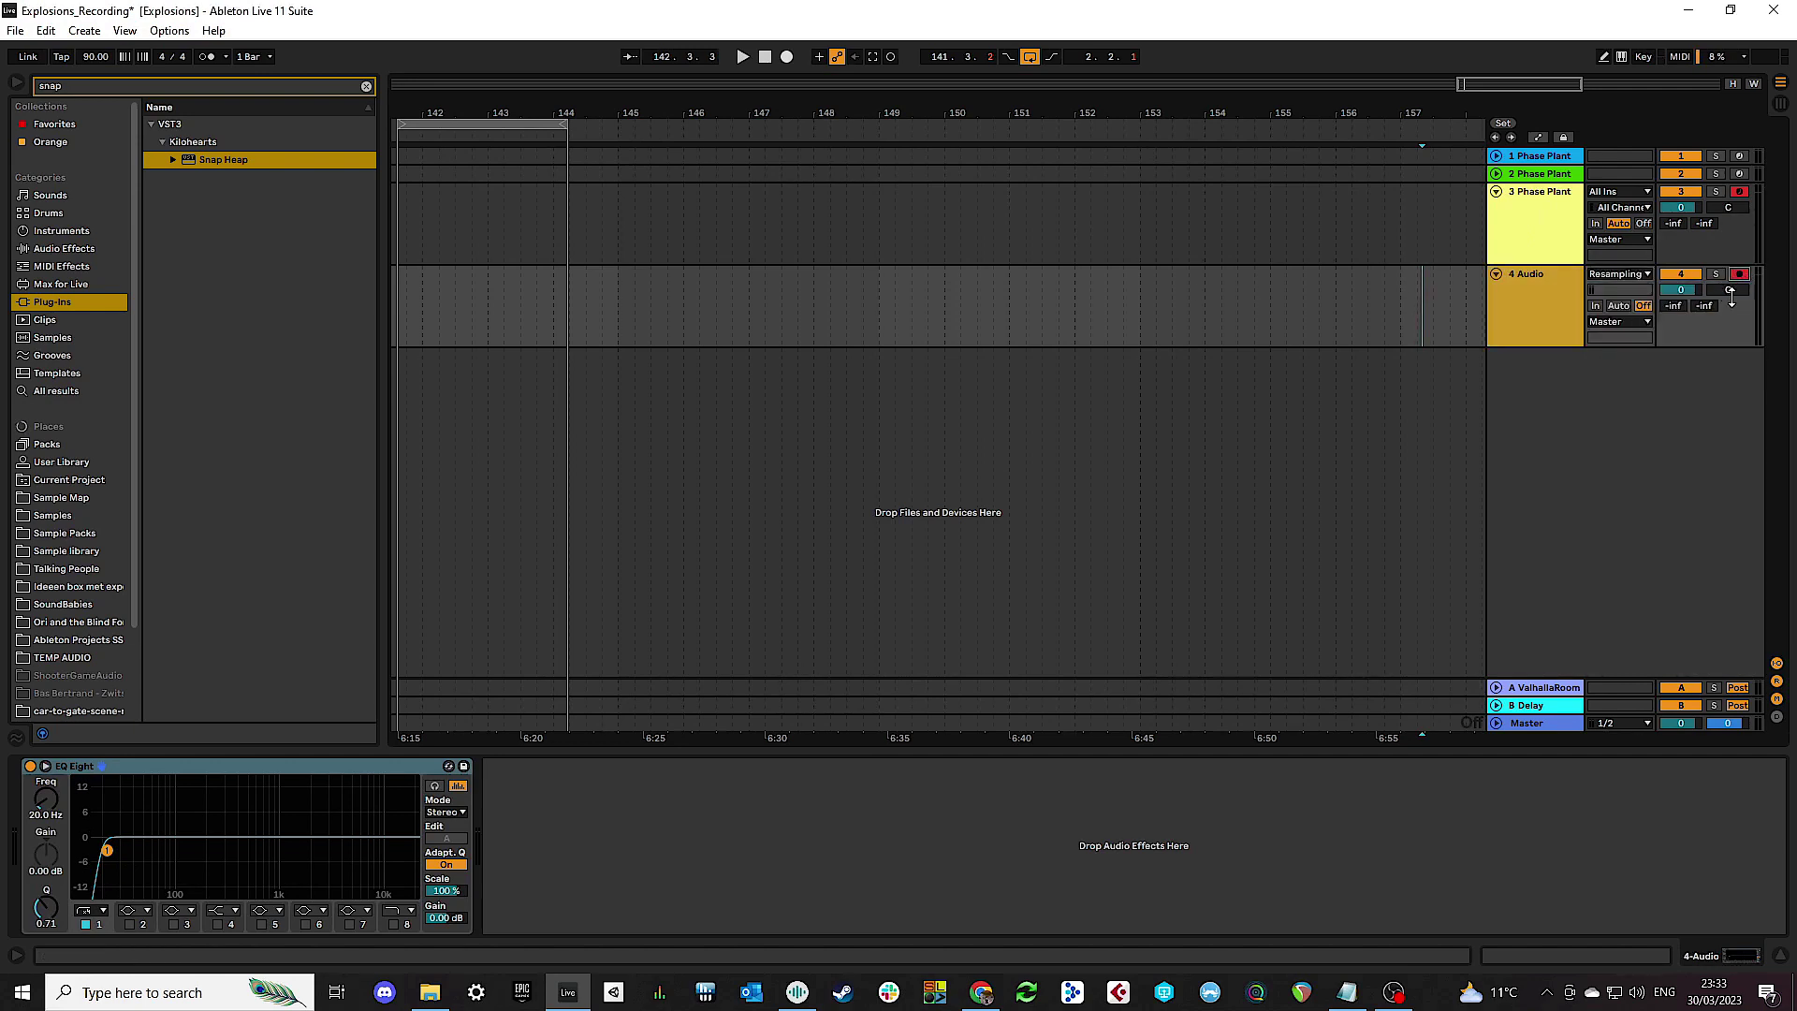
pyautogui.click(1531, 210)
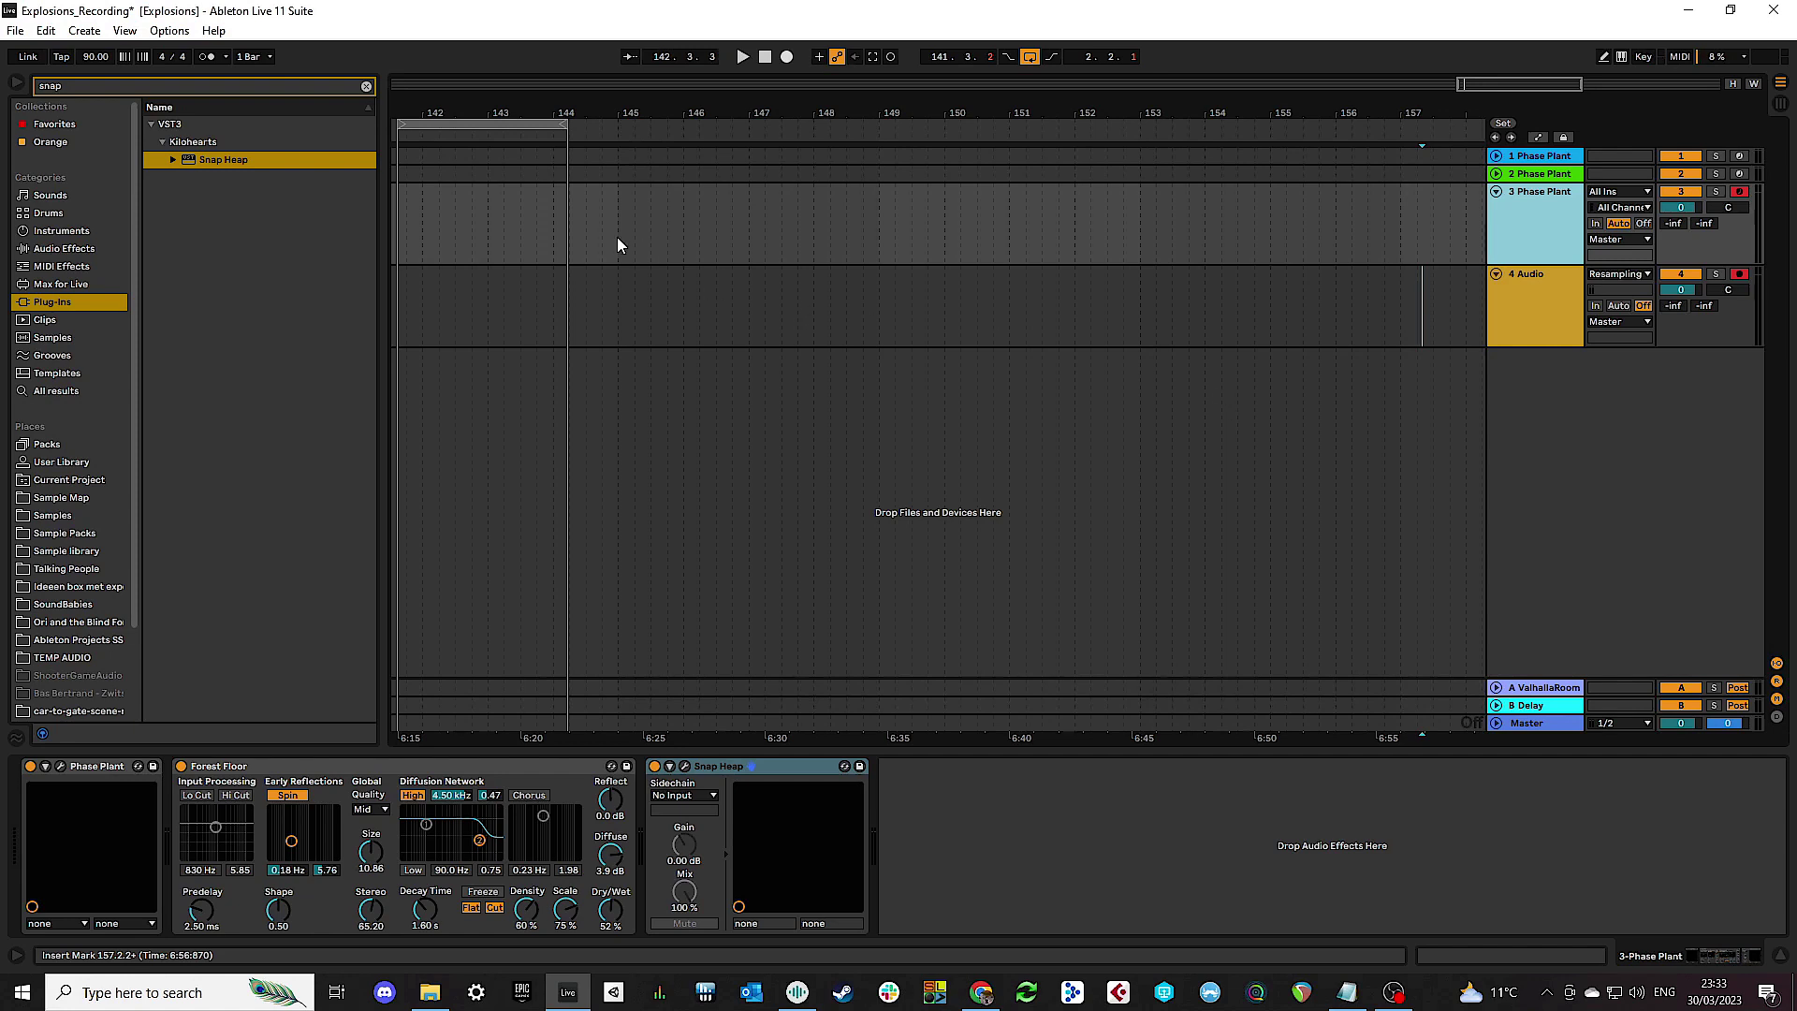
pyautogui.click(745, 232)
# Step: Record the arrangement from just before bar 147 through to about bar 160
pyautogui.press('F9')
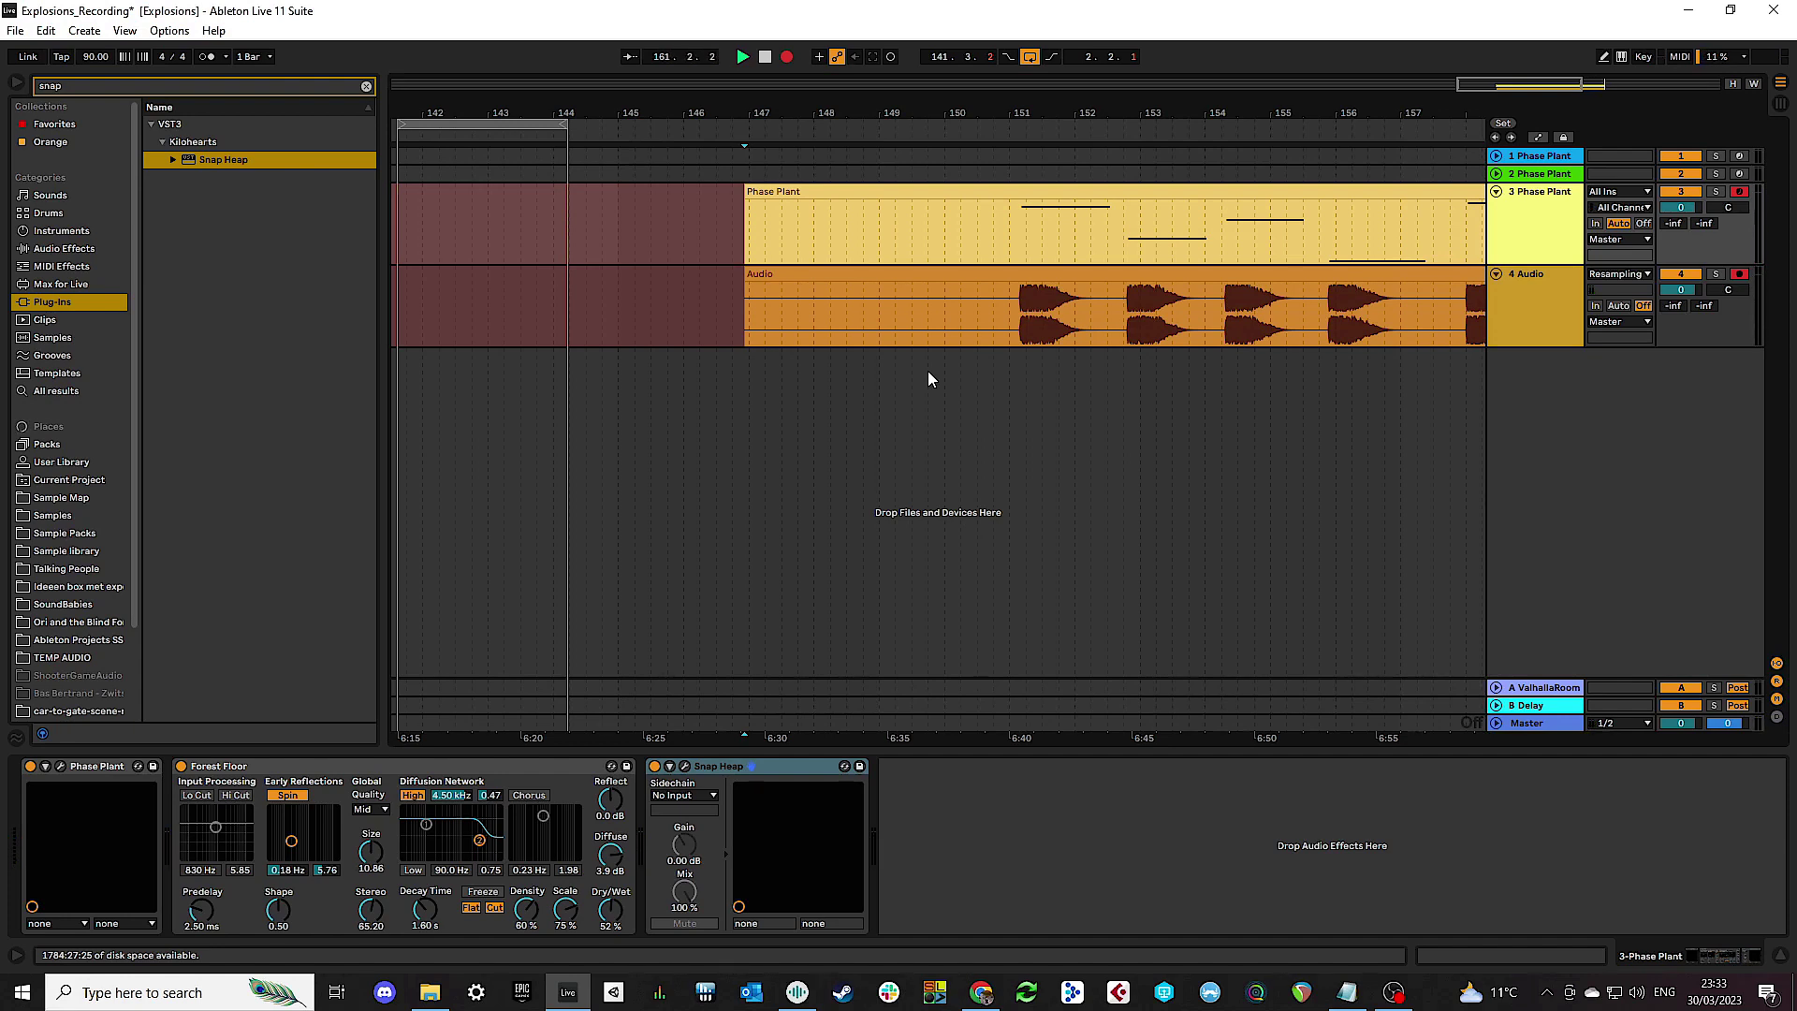
pyautogui.press('space')
# Step: Delete the recorded Phase Plant MIDI clip, then disarm and collapse track 3
pyautogui.click(1190, 173)
pyautogui.click(1173, 187)
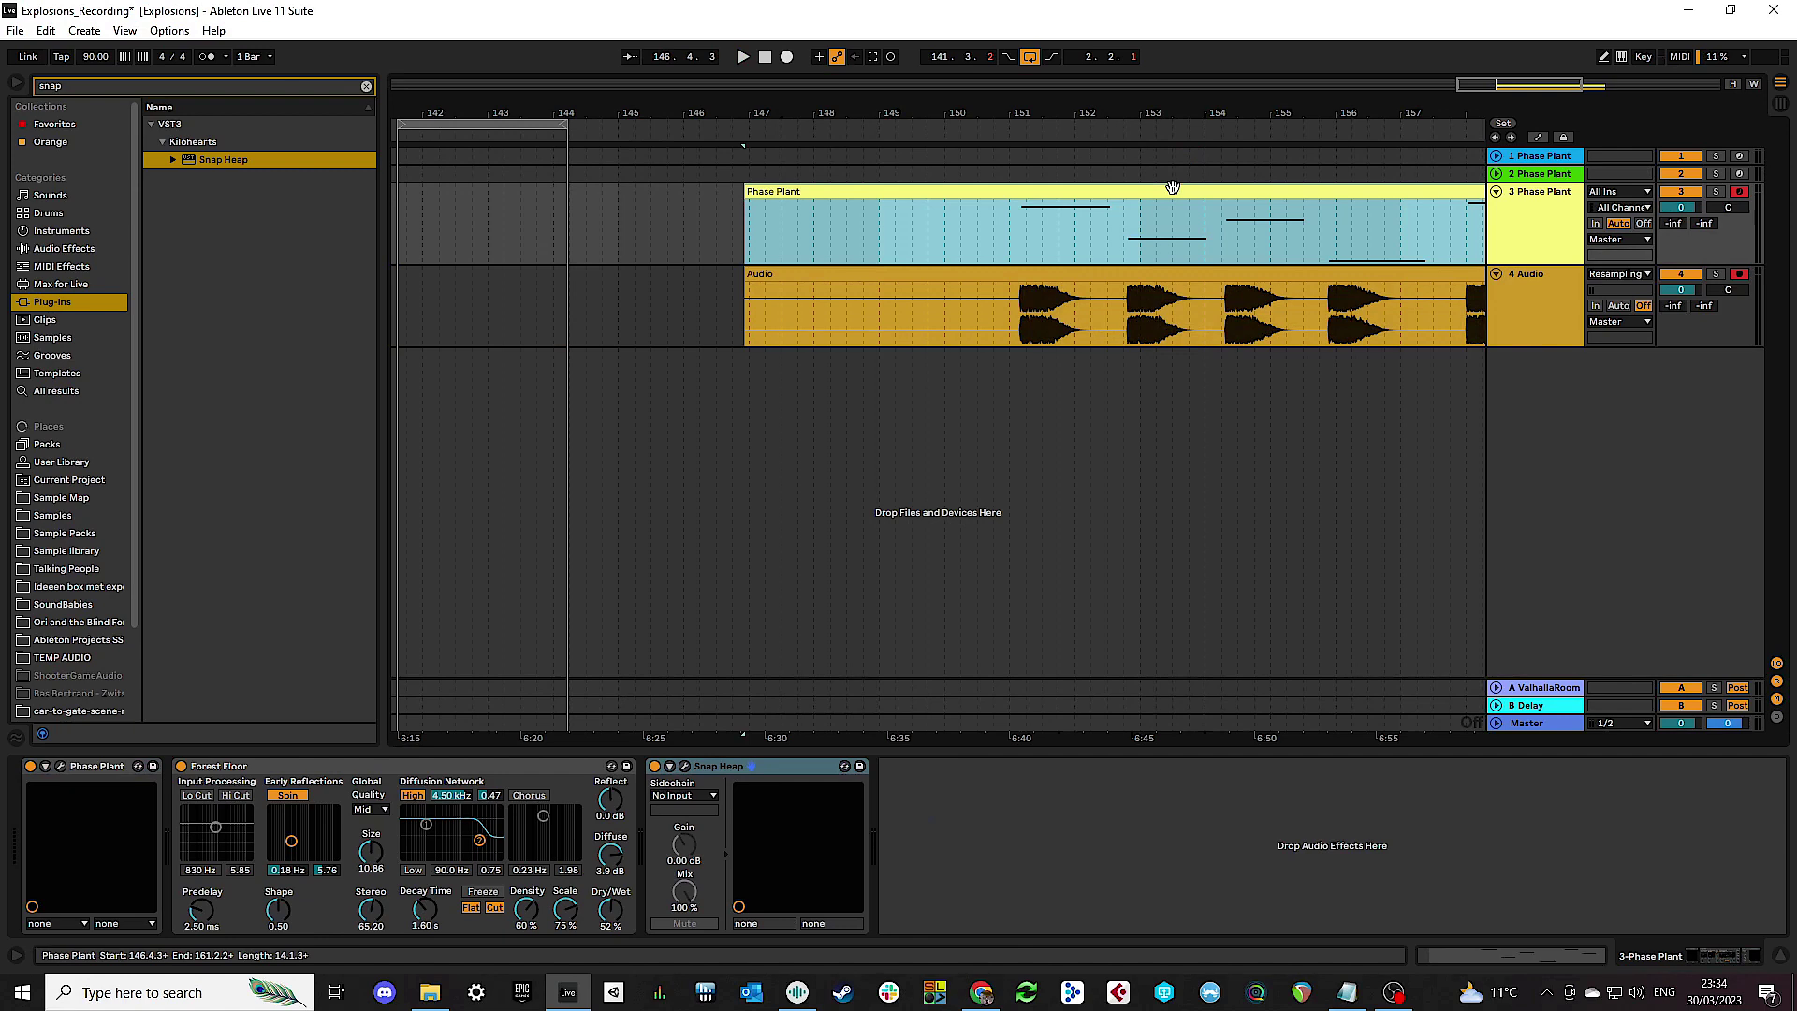
pyautogui.press('Delete')
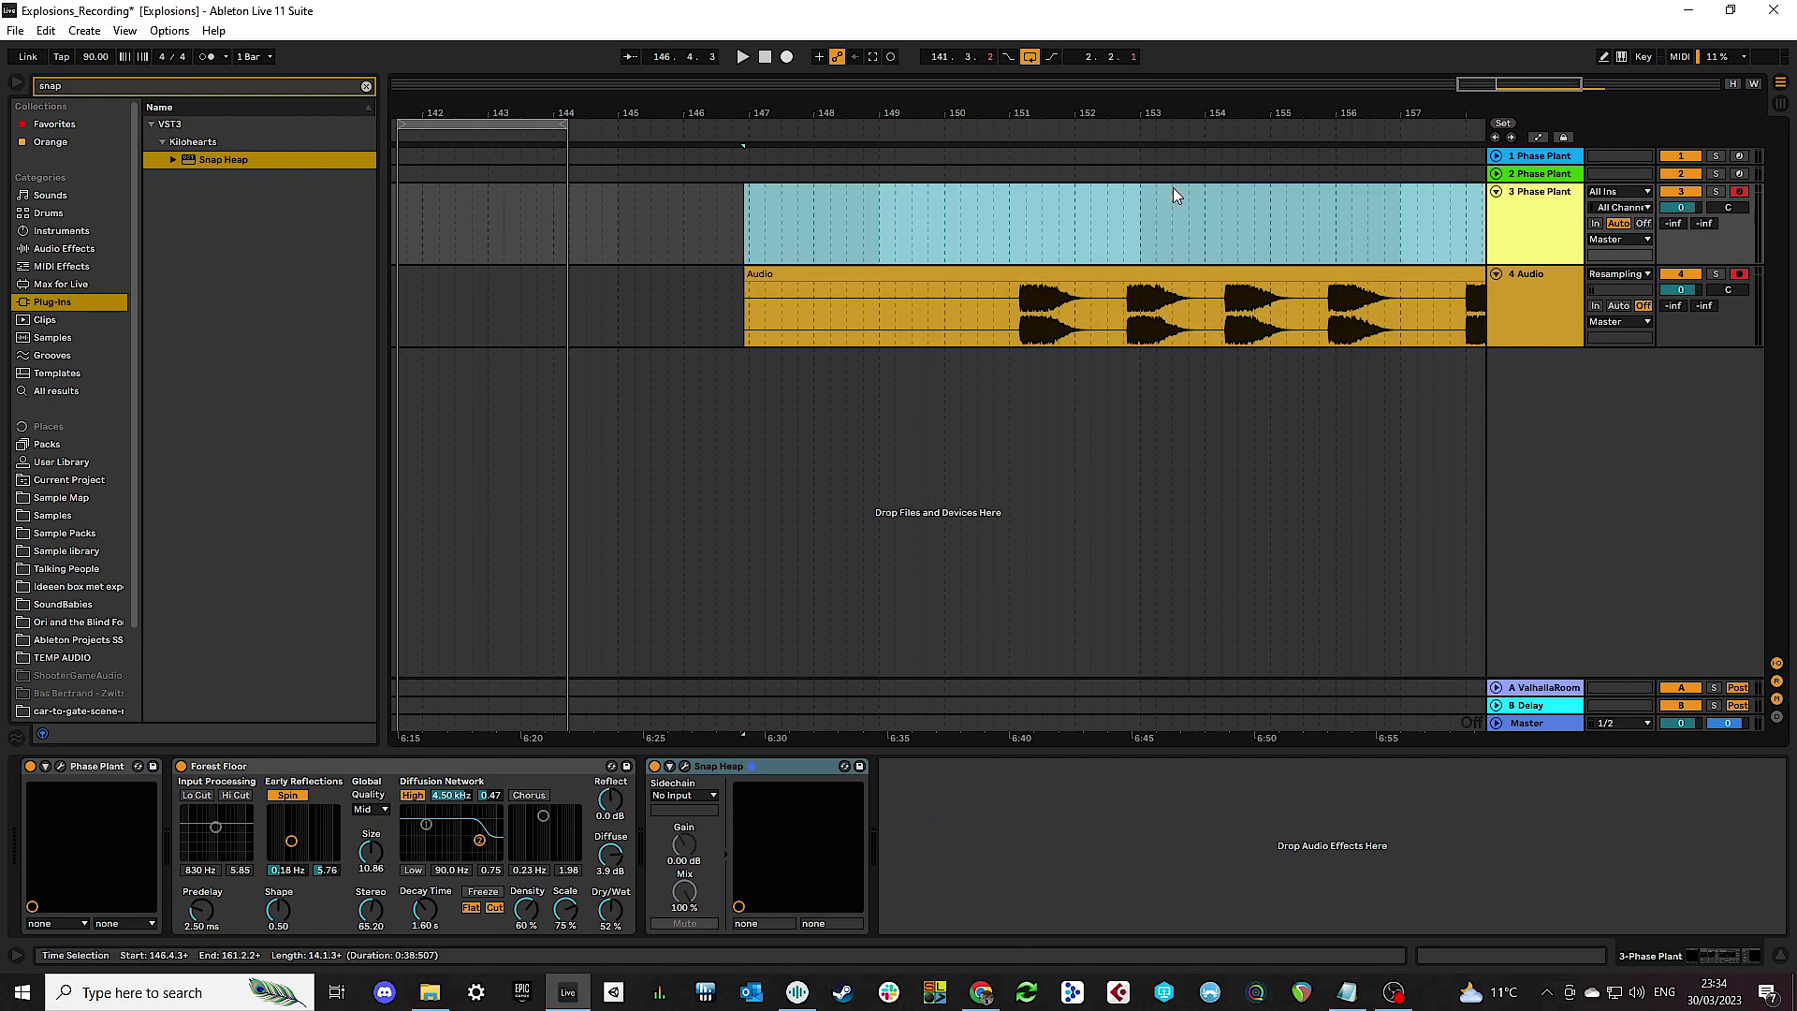
pyautogui.click(1739, 193)
pyautogui.click(1496, 193)
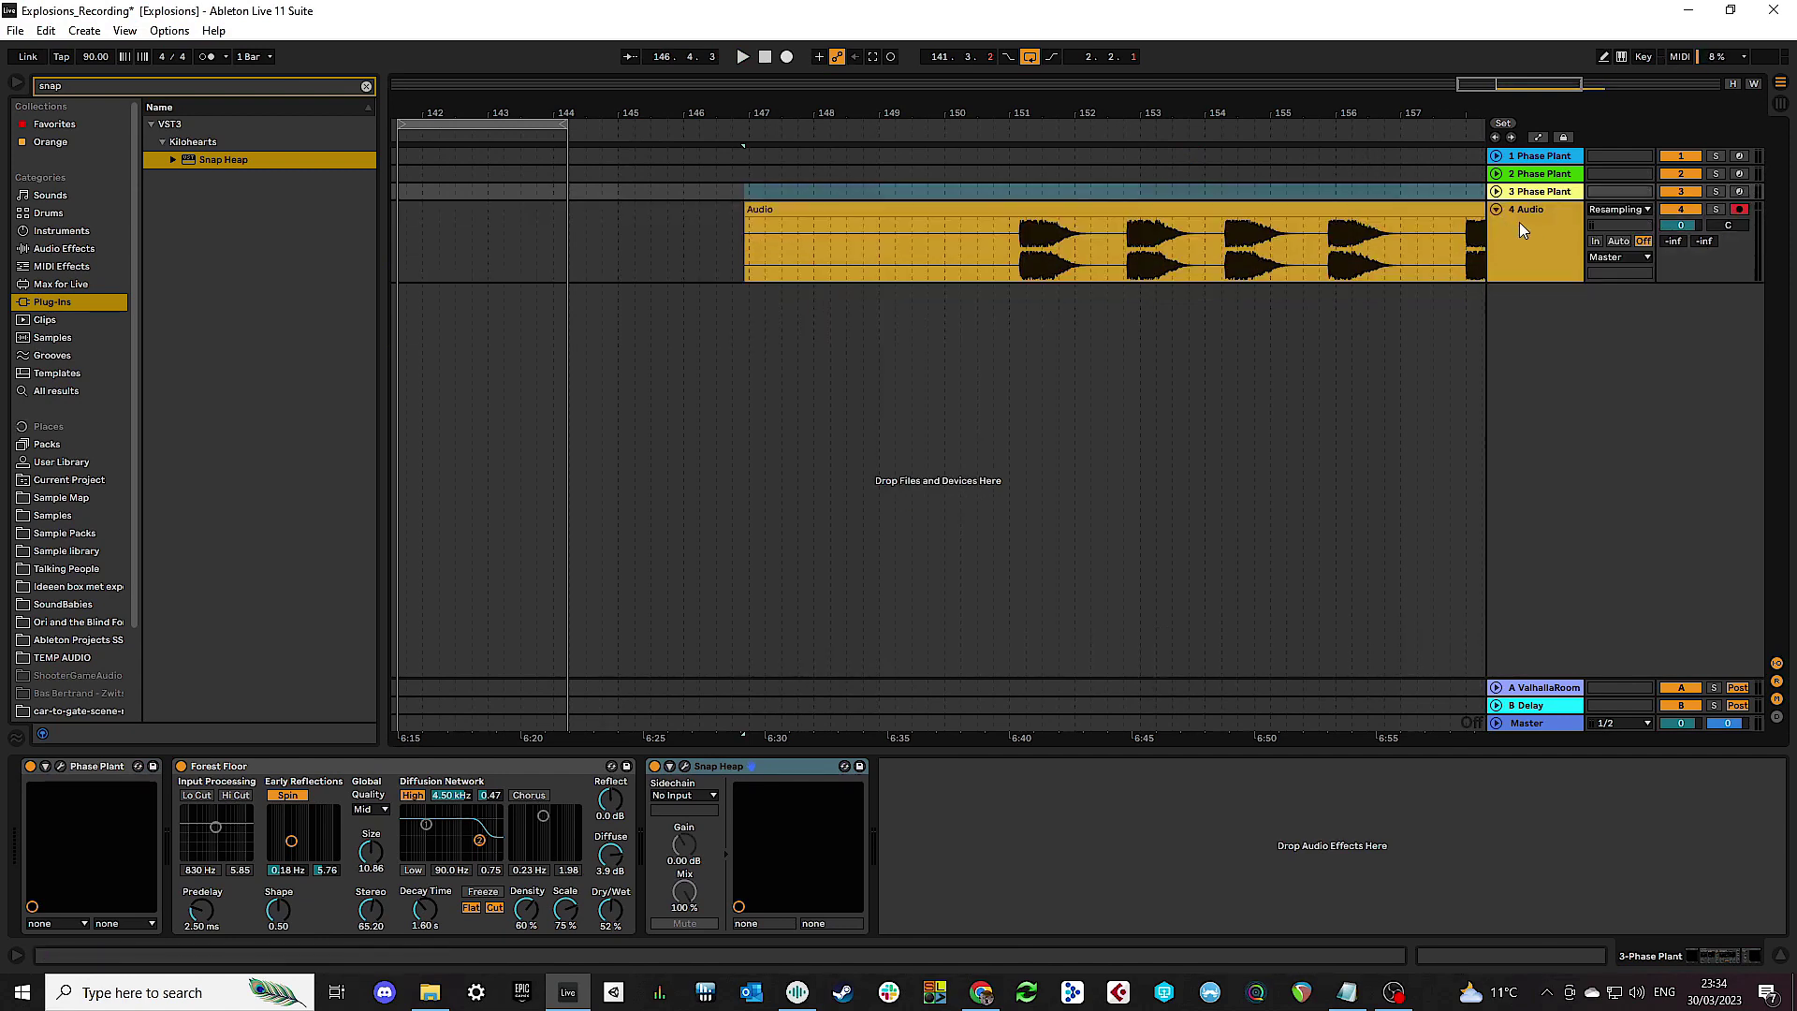
# Step: Trim the resampled audio clip on track 4 to start at bar 151
pyautogui.click(1519, 278)
pyautogui.hscroll(3, 1260, 278)
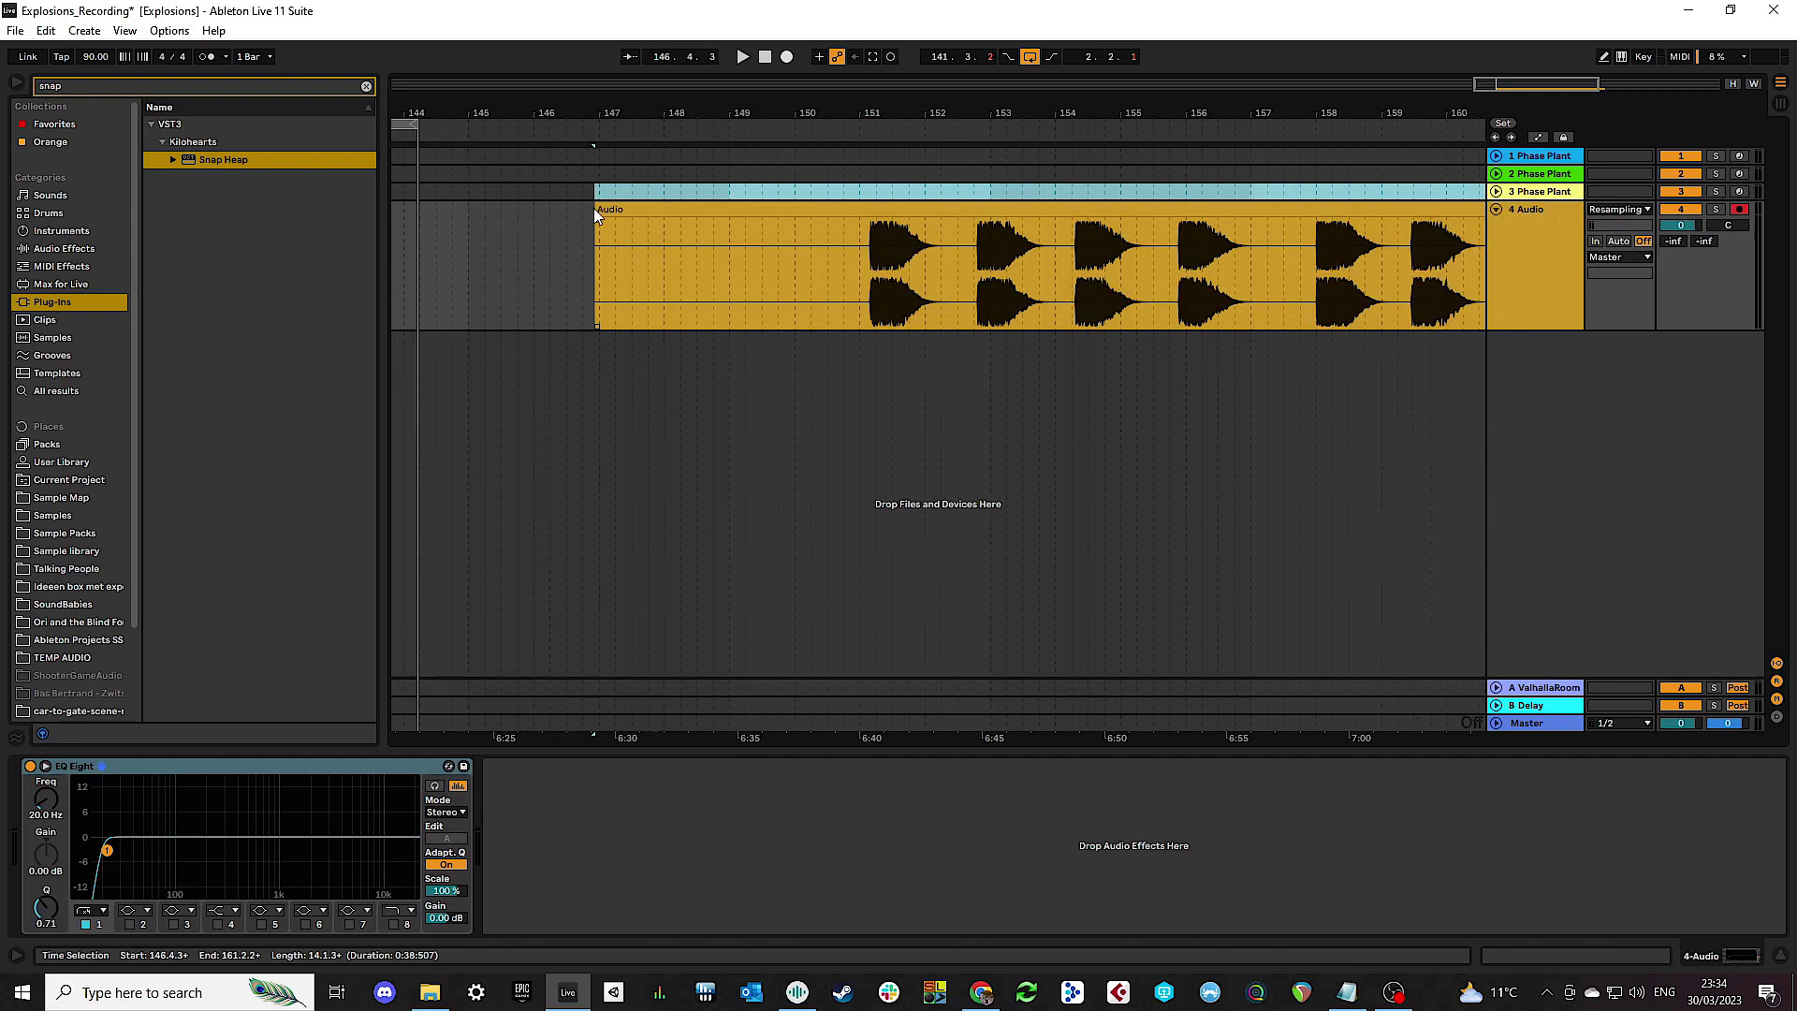
pyautogui.moveTo(594, 207); pyautogui.dragTo(867, 234)
pyautogui.click(1496, 282)
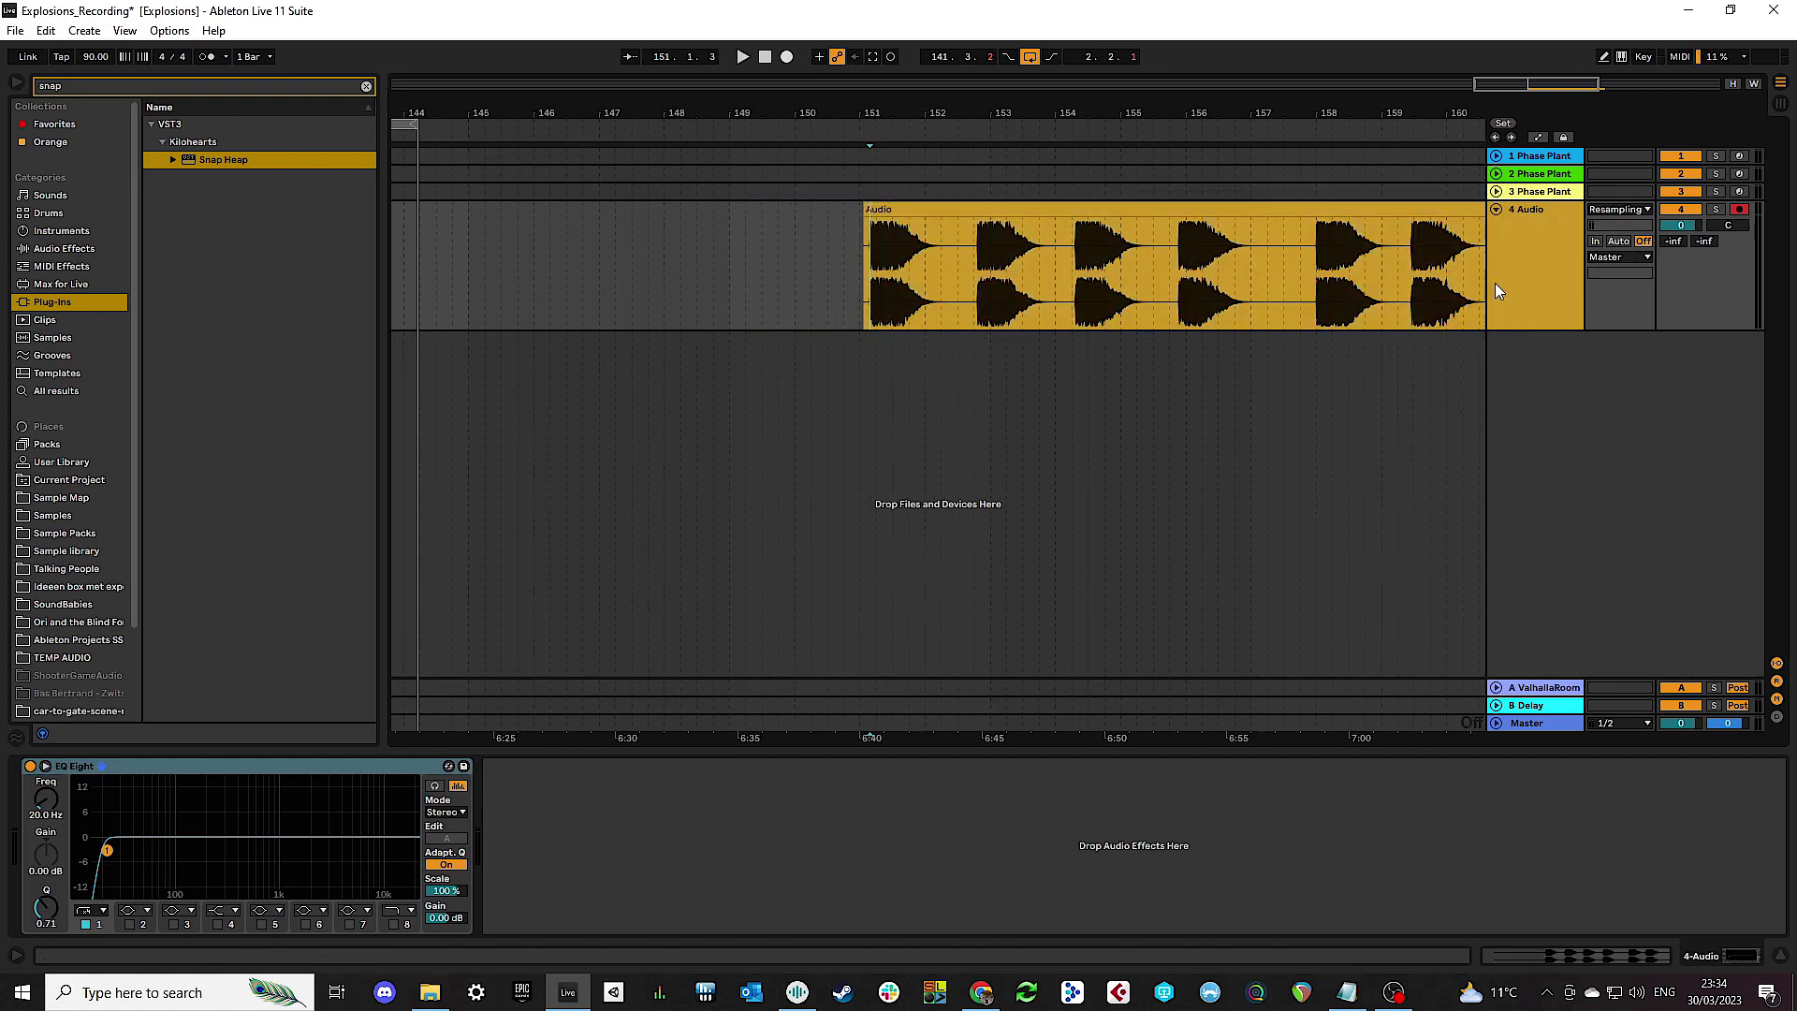
# Step: Insert three audio tracks, remove EQ Eight from track 7 and delete the green 5 Audio track
pyautogui.hotkey('ctrl', 't')
pyautogui.hotkey('ctrl', 't')
pyautogui.hotkey('ctrl', 't')
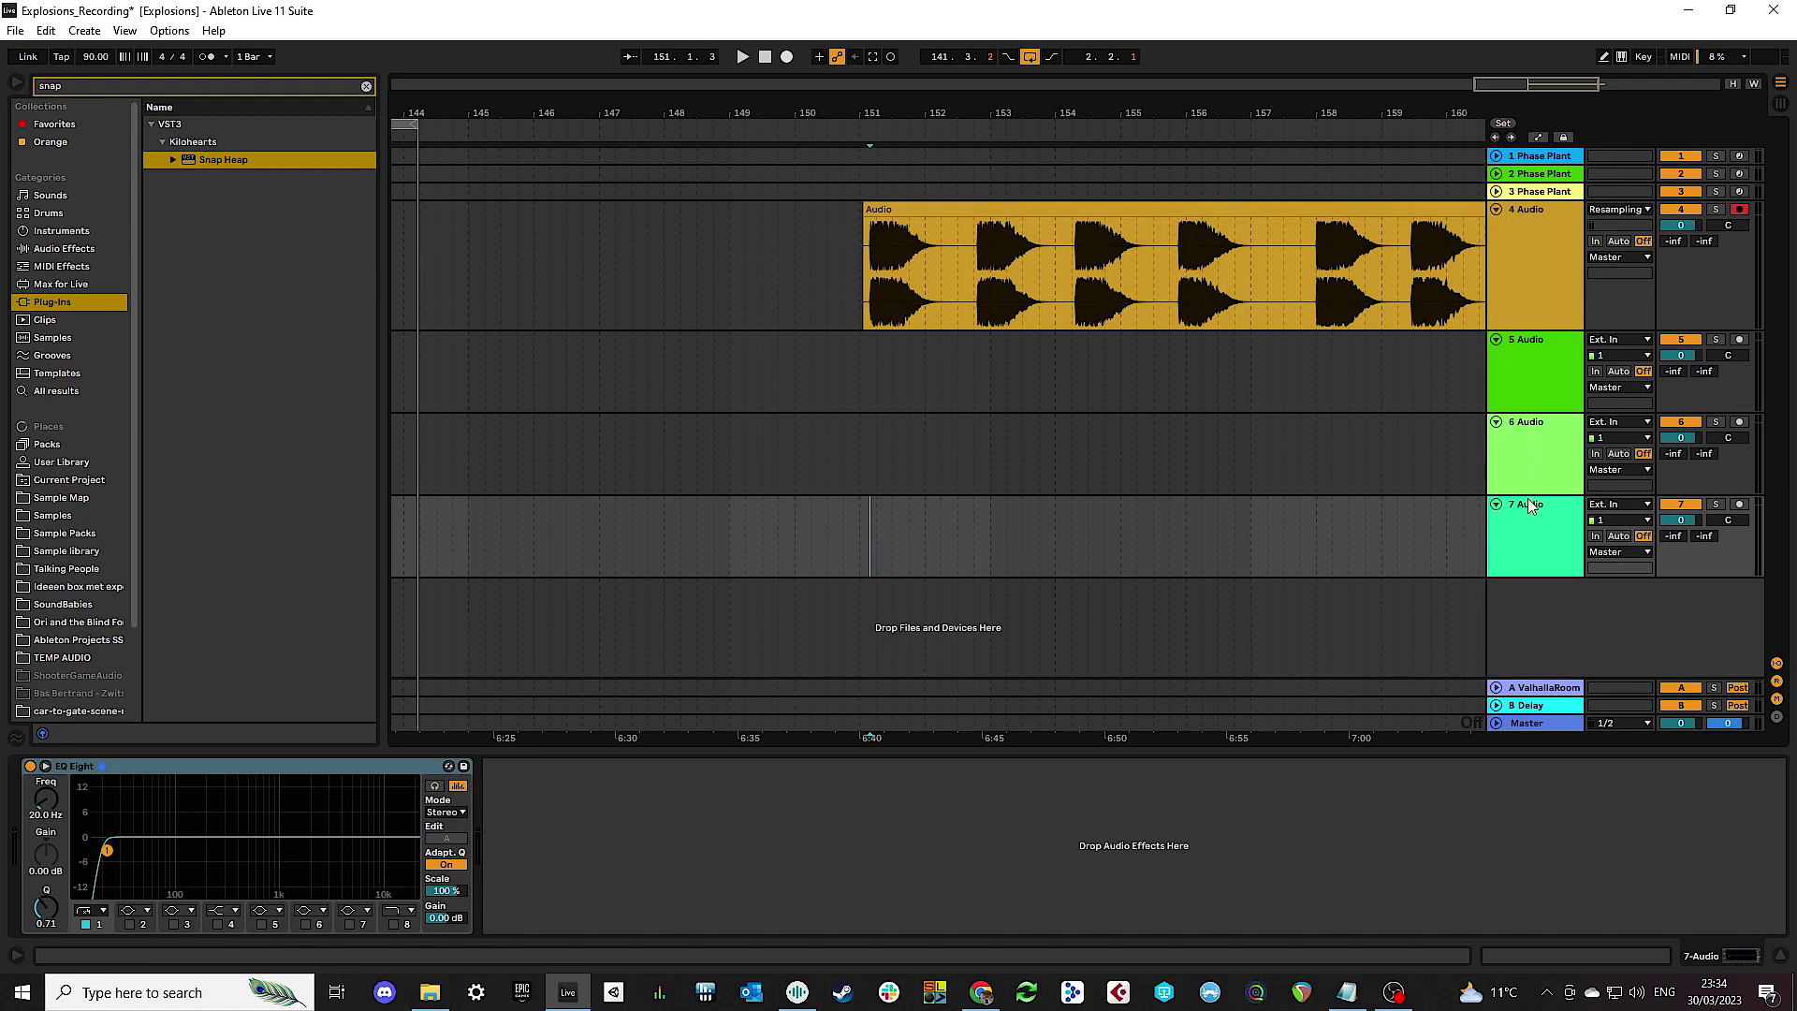
pyautogui.click(248, 767)
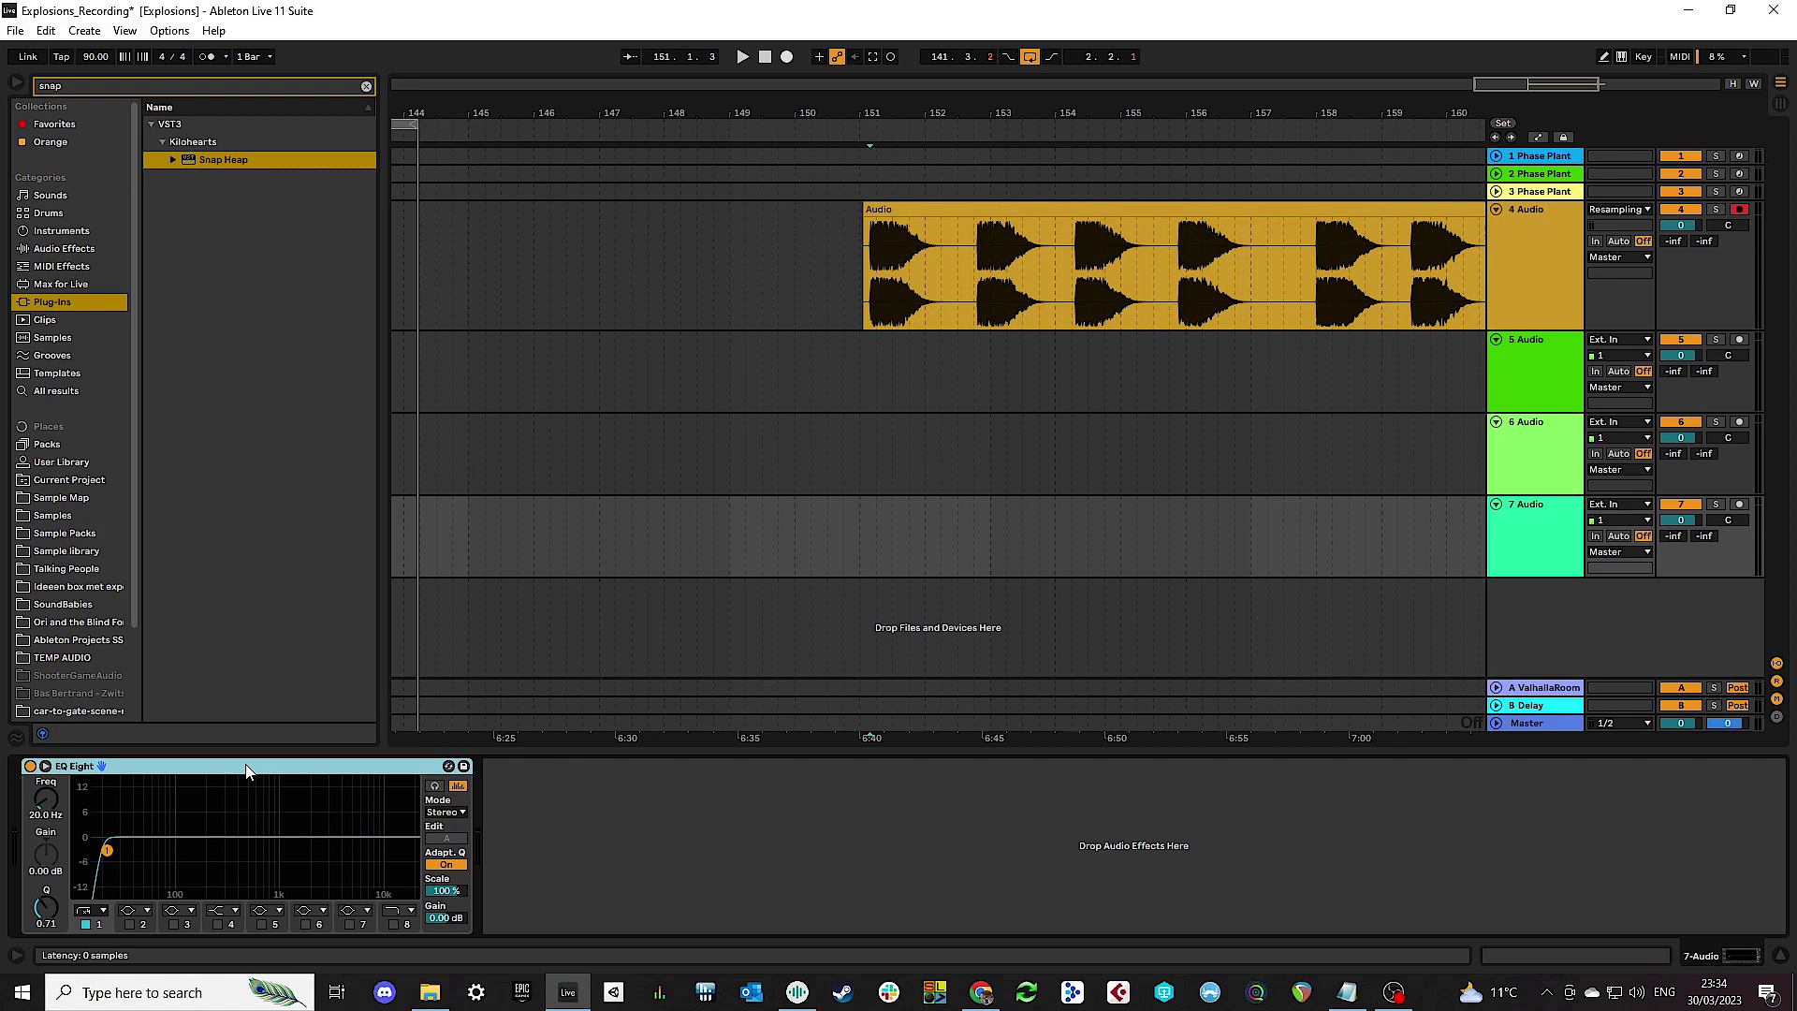
pyautogui.press('Delete')
pyautogui.click(1568, 467)
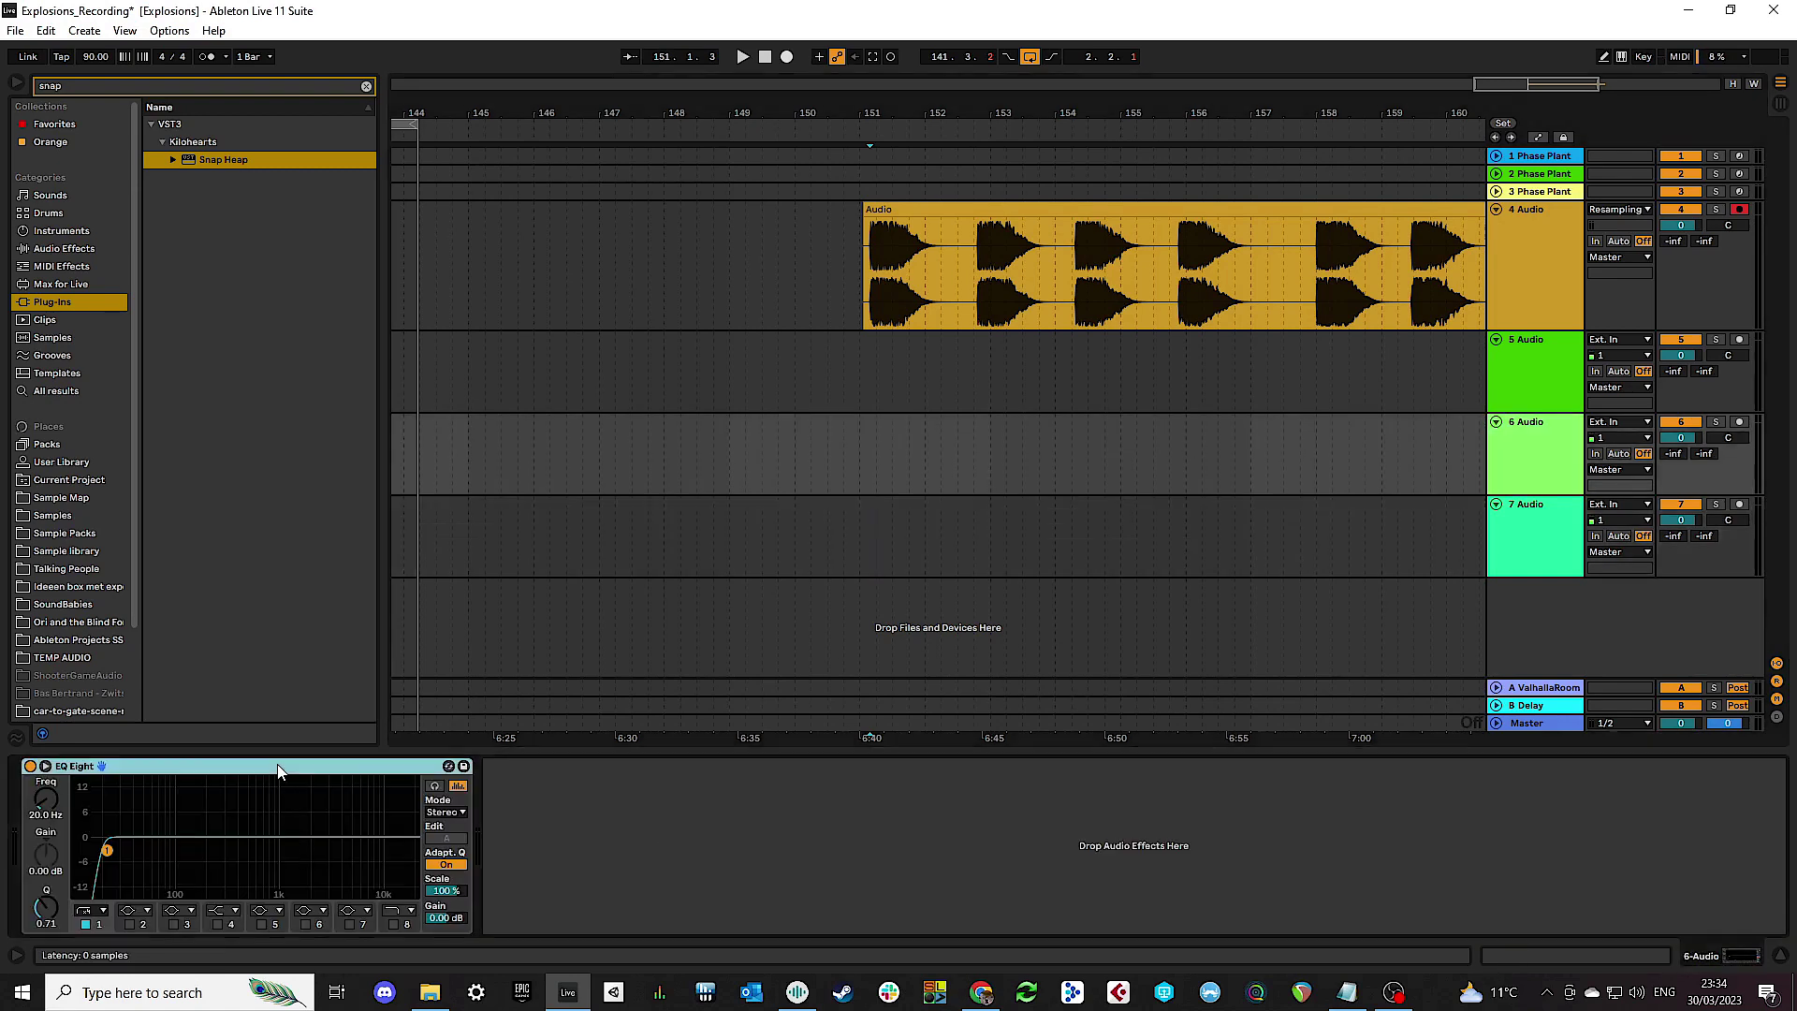
pyautogui.click(1387, 396)
pyautogui.press('Delete')
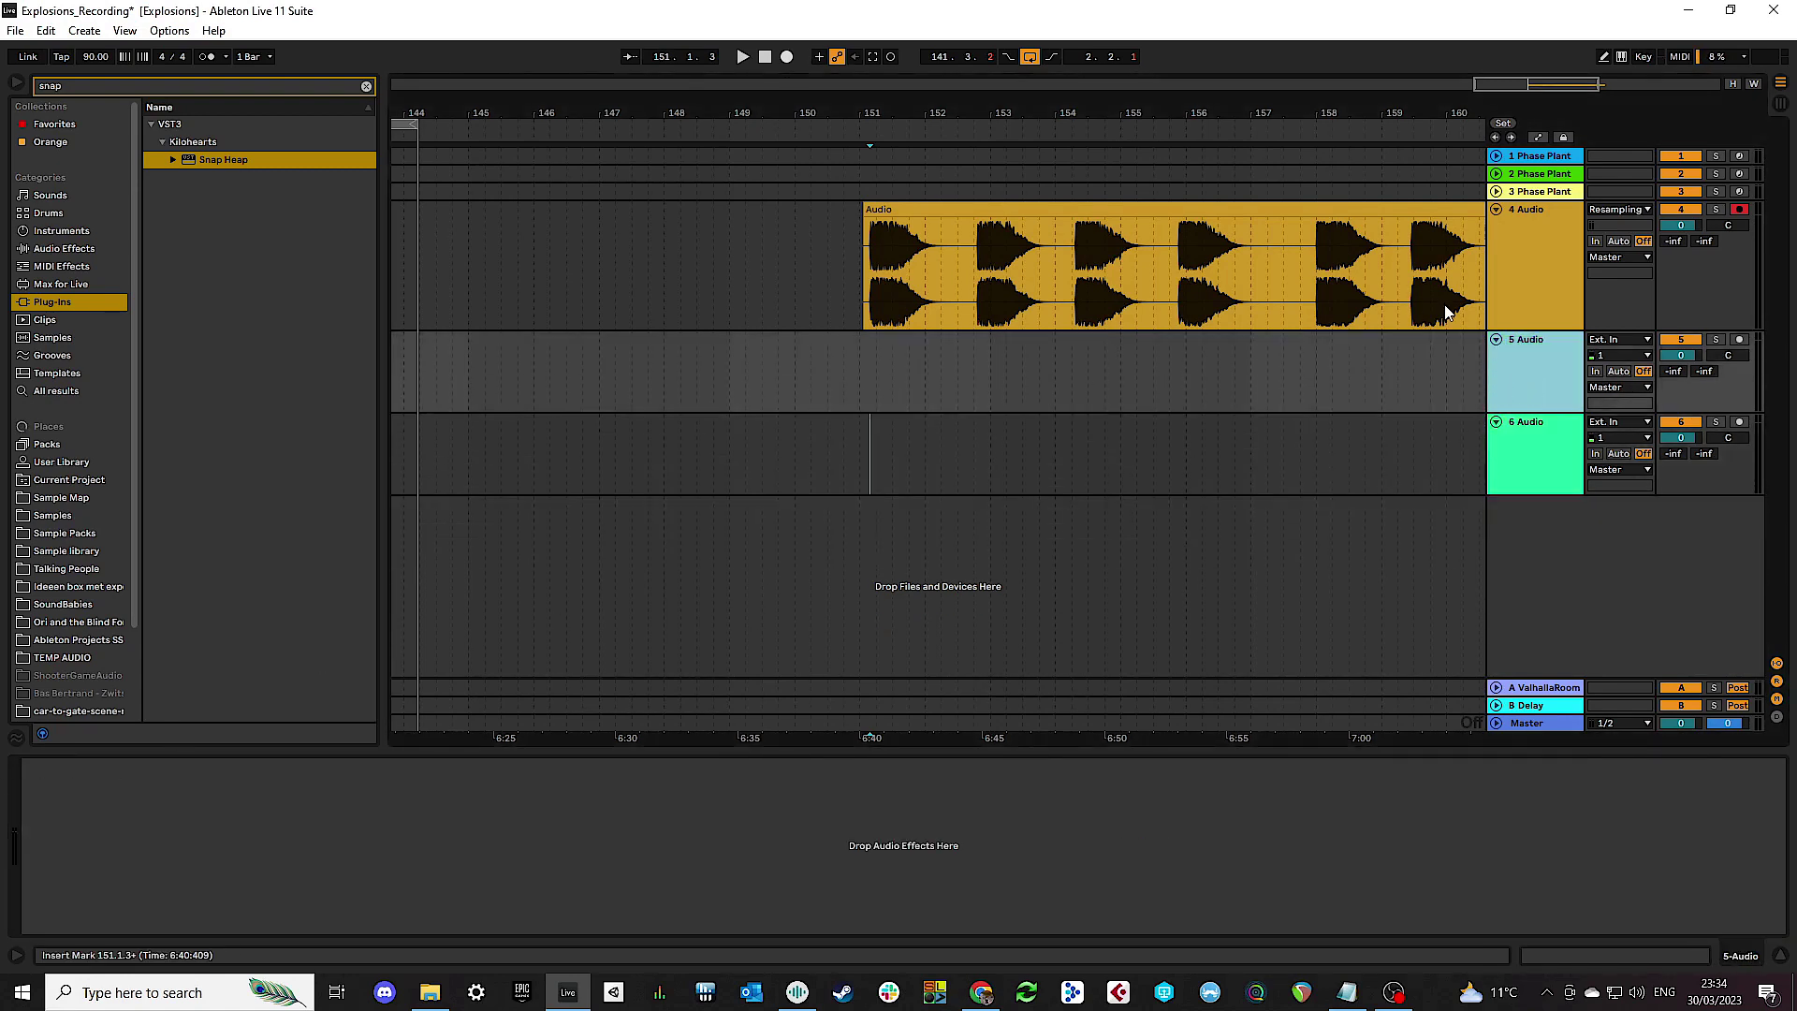
# Step: Add a new empty audio track below track 6
pyautogui.click(1537, 300)
pyautogui.click(106, 769)
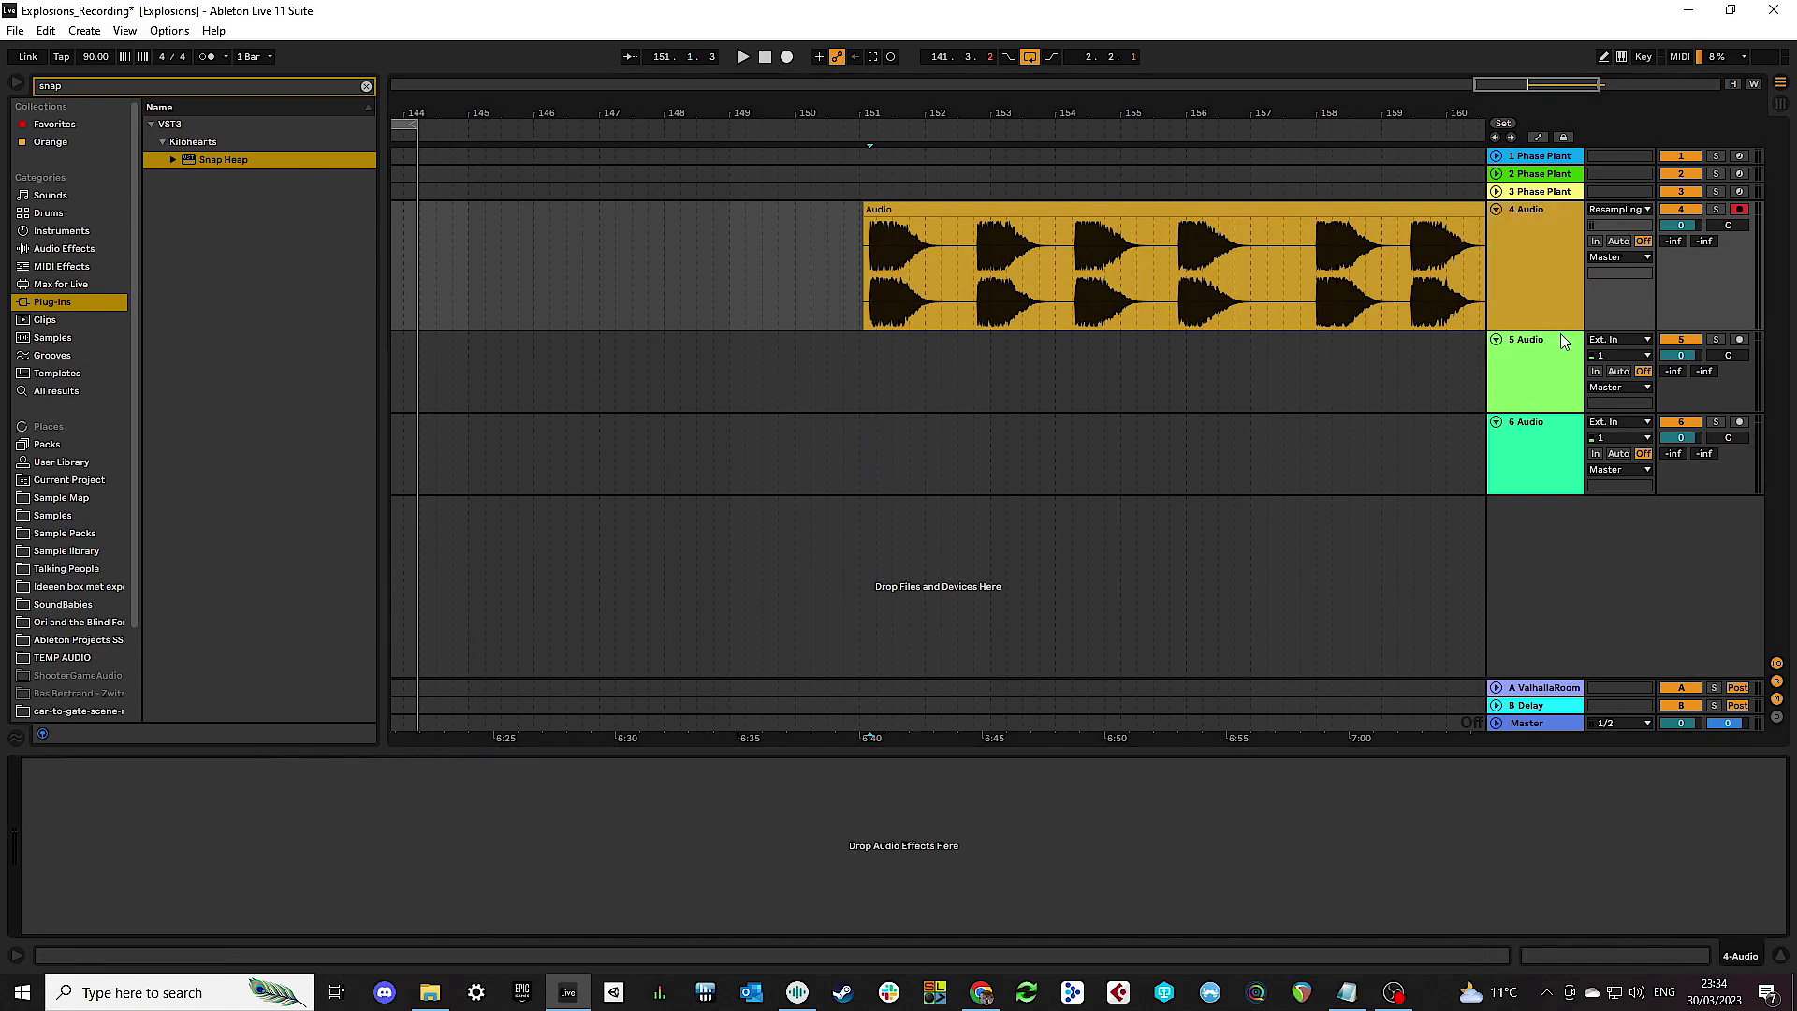
pyautogui.click(1502, 481)
pyautogui.hotkey('ctrl', 't')
pyautogui.click(881, 314)
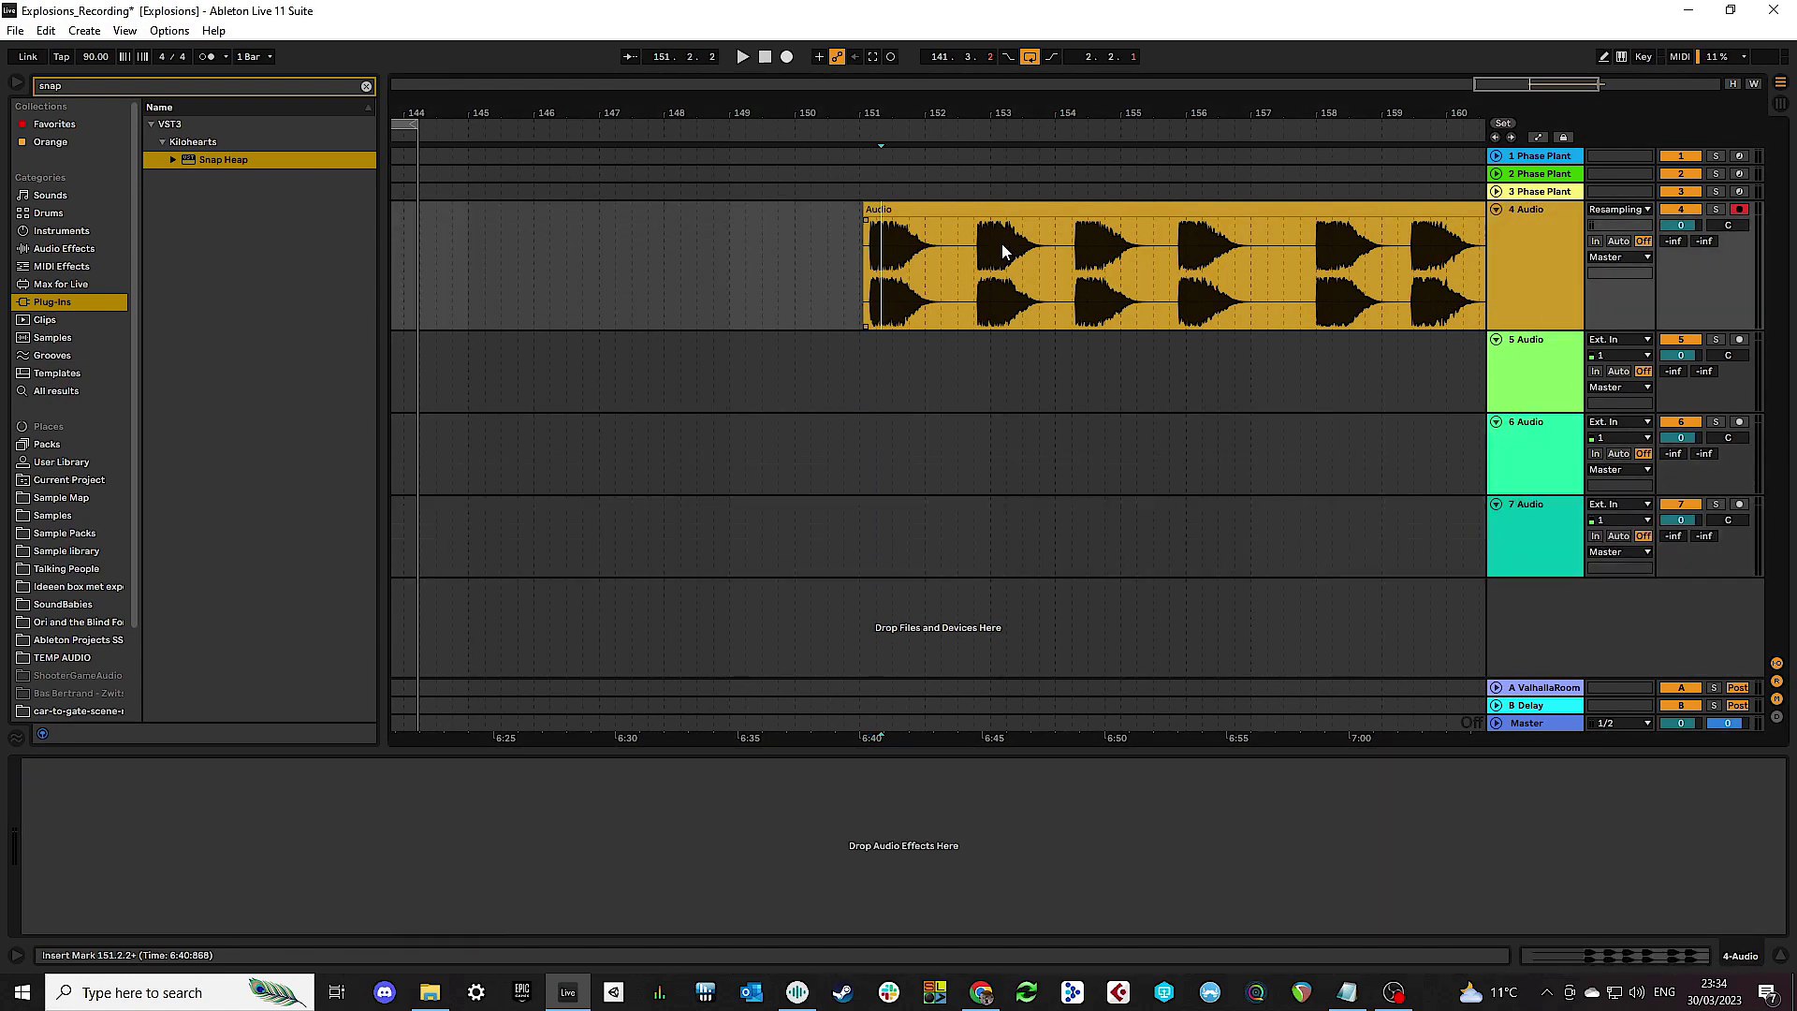
# Step: Move the track 4 explosion clip to bar 156 and copy its first hit onto track 5
pyautogui.moveTo(1014, 198); pyautogui.dragTo(1357, 225)
pyautogui.moveTo(1296, 314); pyautogui.dragTo(875, 342)
pyautogui.keyDown('ctrl'); pyautogui.scroll(5, 789, 376); pyautogui.keyUp('ctrl')
pyautogui.keyDown('ctrl'); pyautogui.scroll(10, 812, 343); pyautogui.keyUp('ctrl')
pyautogui.keyDown('ctrl'); pyautogui.scroll(-10, 940, 393); pyautogui.keyUp('ctrl')
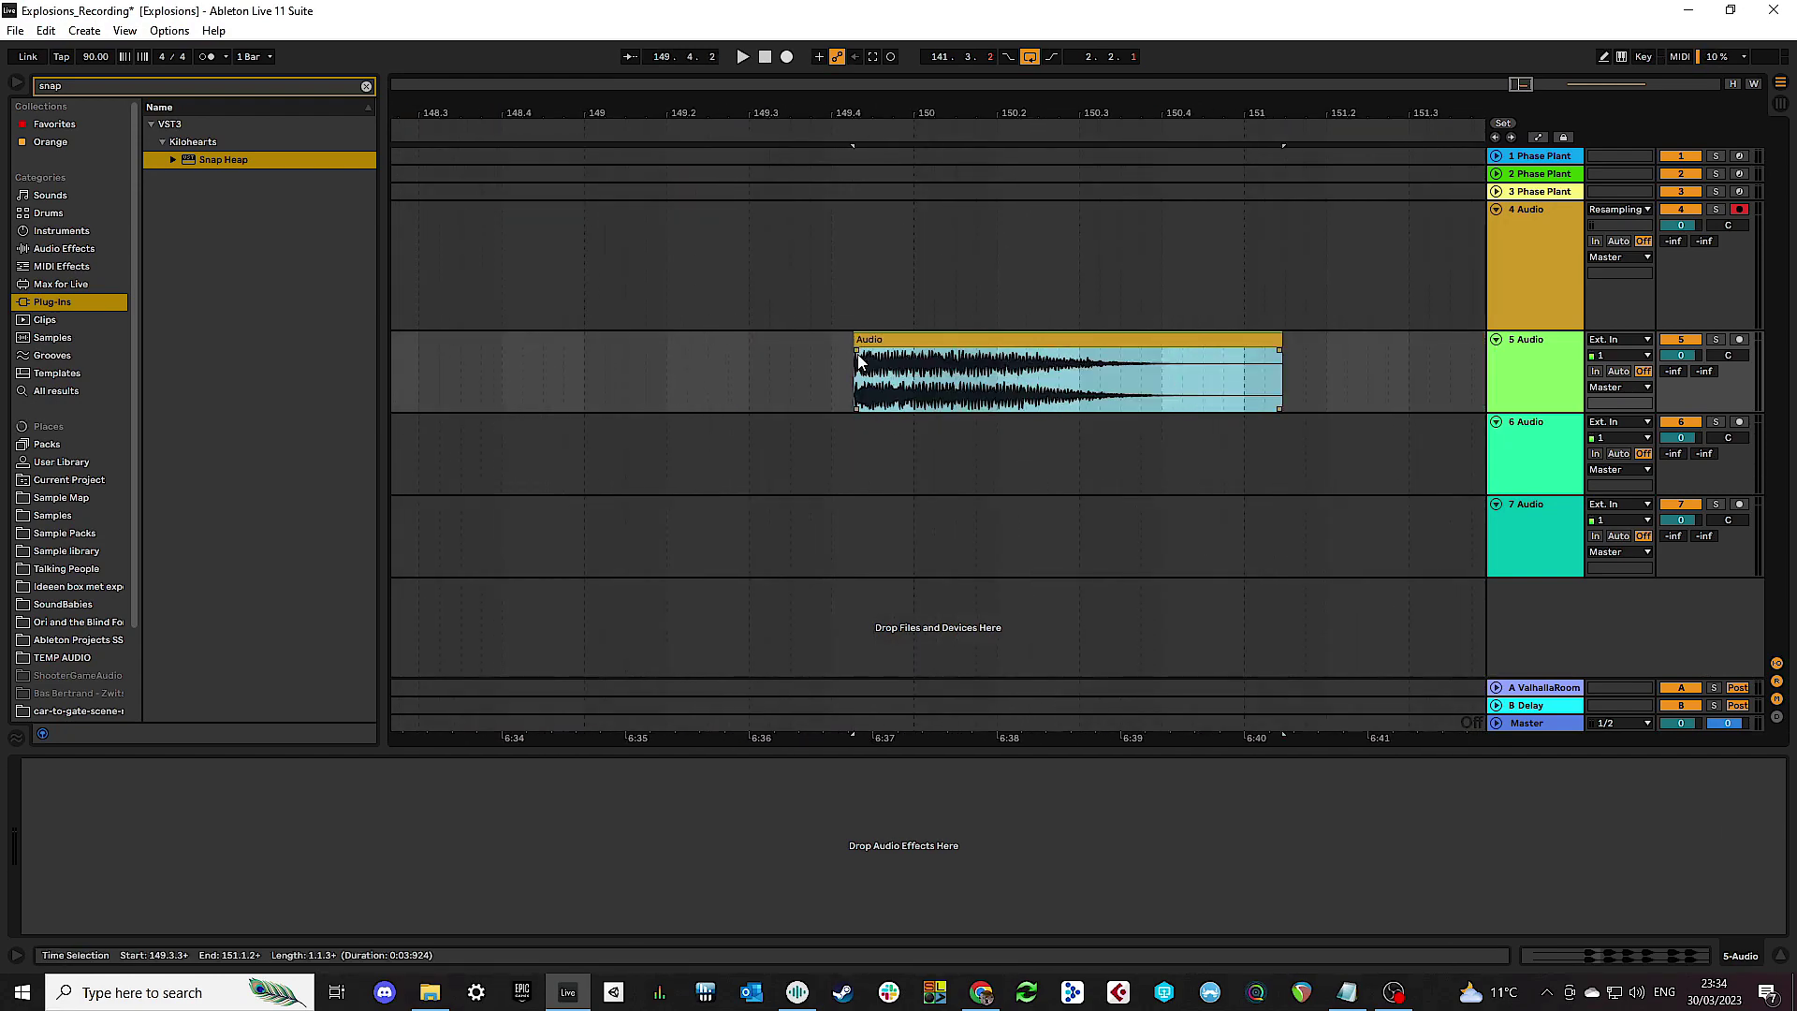
pyautogui.hscroll(4, 1018, 386)
pyautogui.keyDown('ctrl'); pyautogui.scroll(-5, 999, 391); pyautogui.keyUp('ctrl')
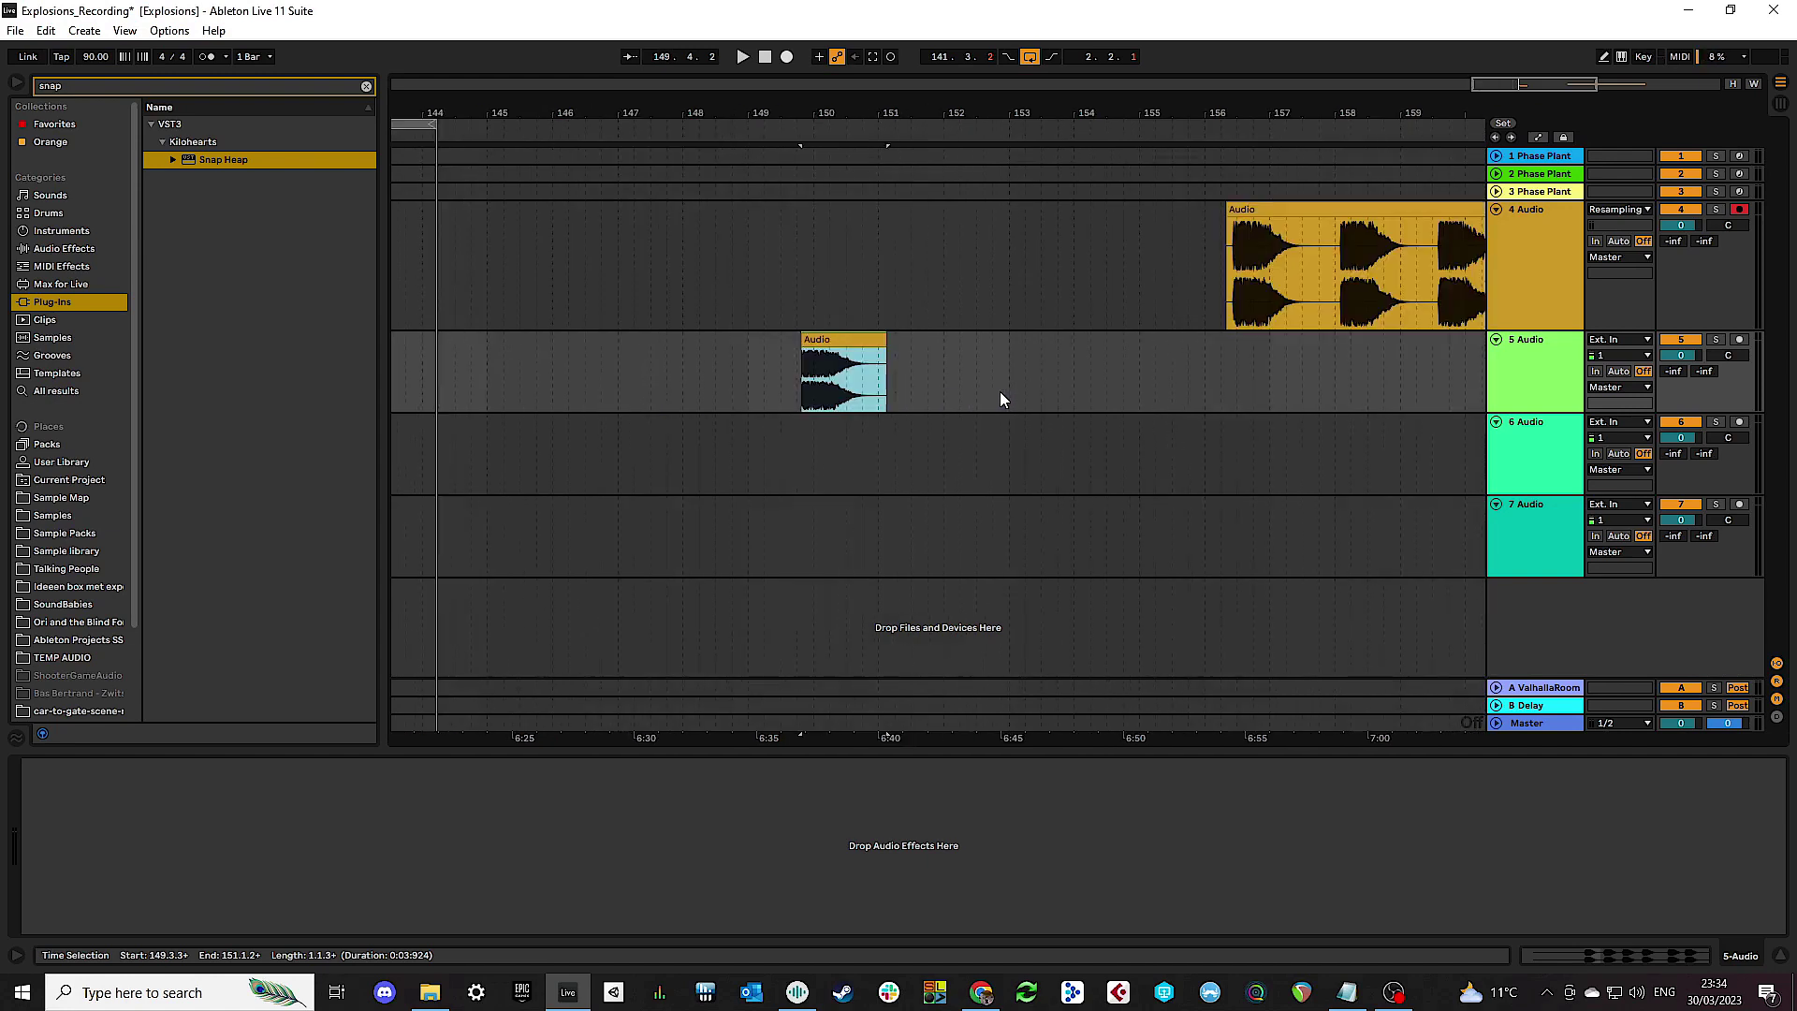
pyautogui.hscroll(-2, 936, 395)
pyautogui.scroll(5, 983, 396)
# Step: Copy the explosion onto track 6, slide its audio earlier and shorten the clip's end
pyautogui.moveTo(1228, 342); pyautogui.dragTo(1250, 451)
pyautogui.hscroll(4, 1208, 459)
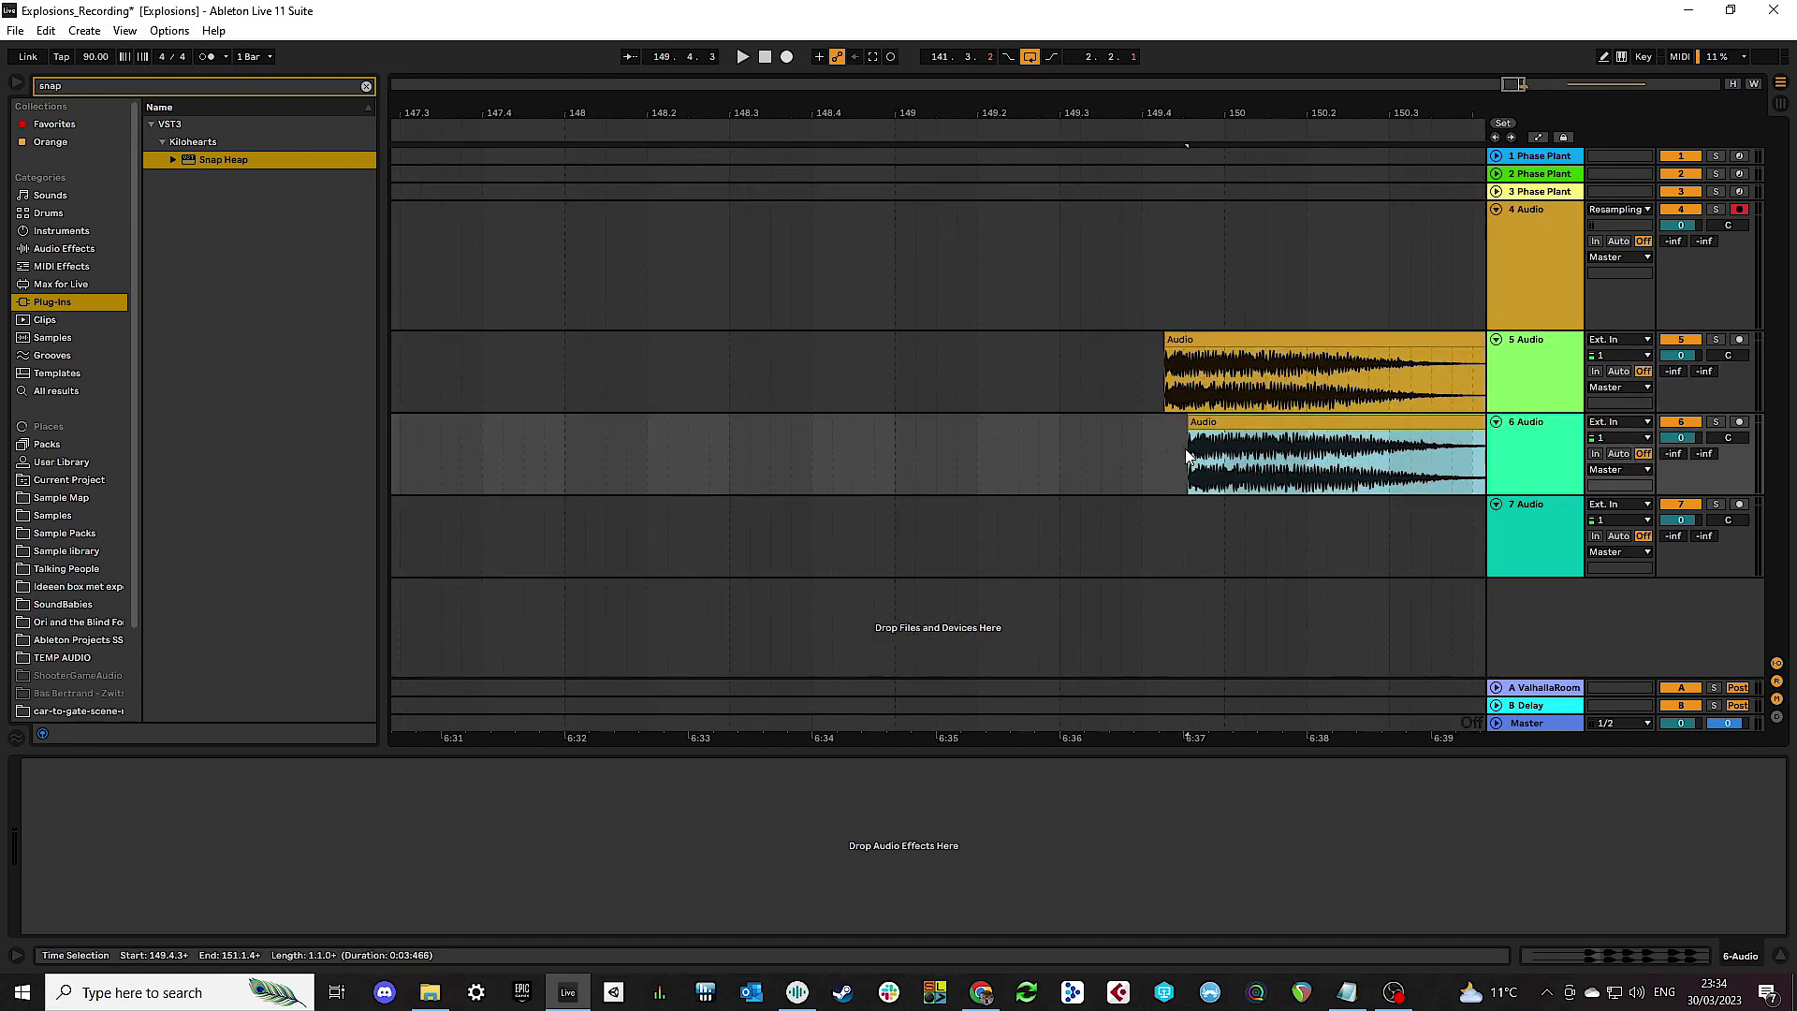
pyautogui.hscroll(2, 1163, 461)
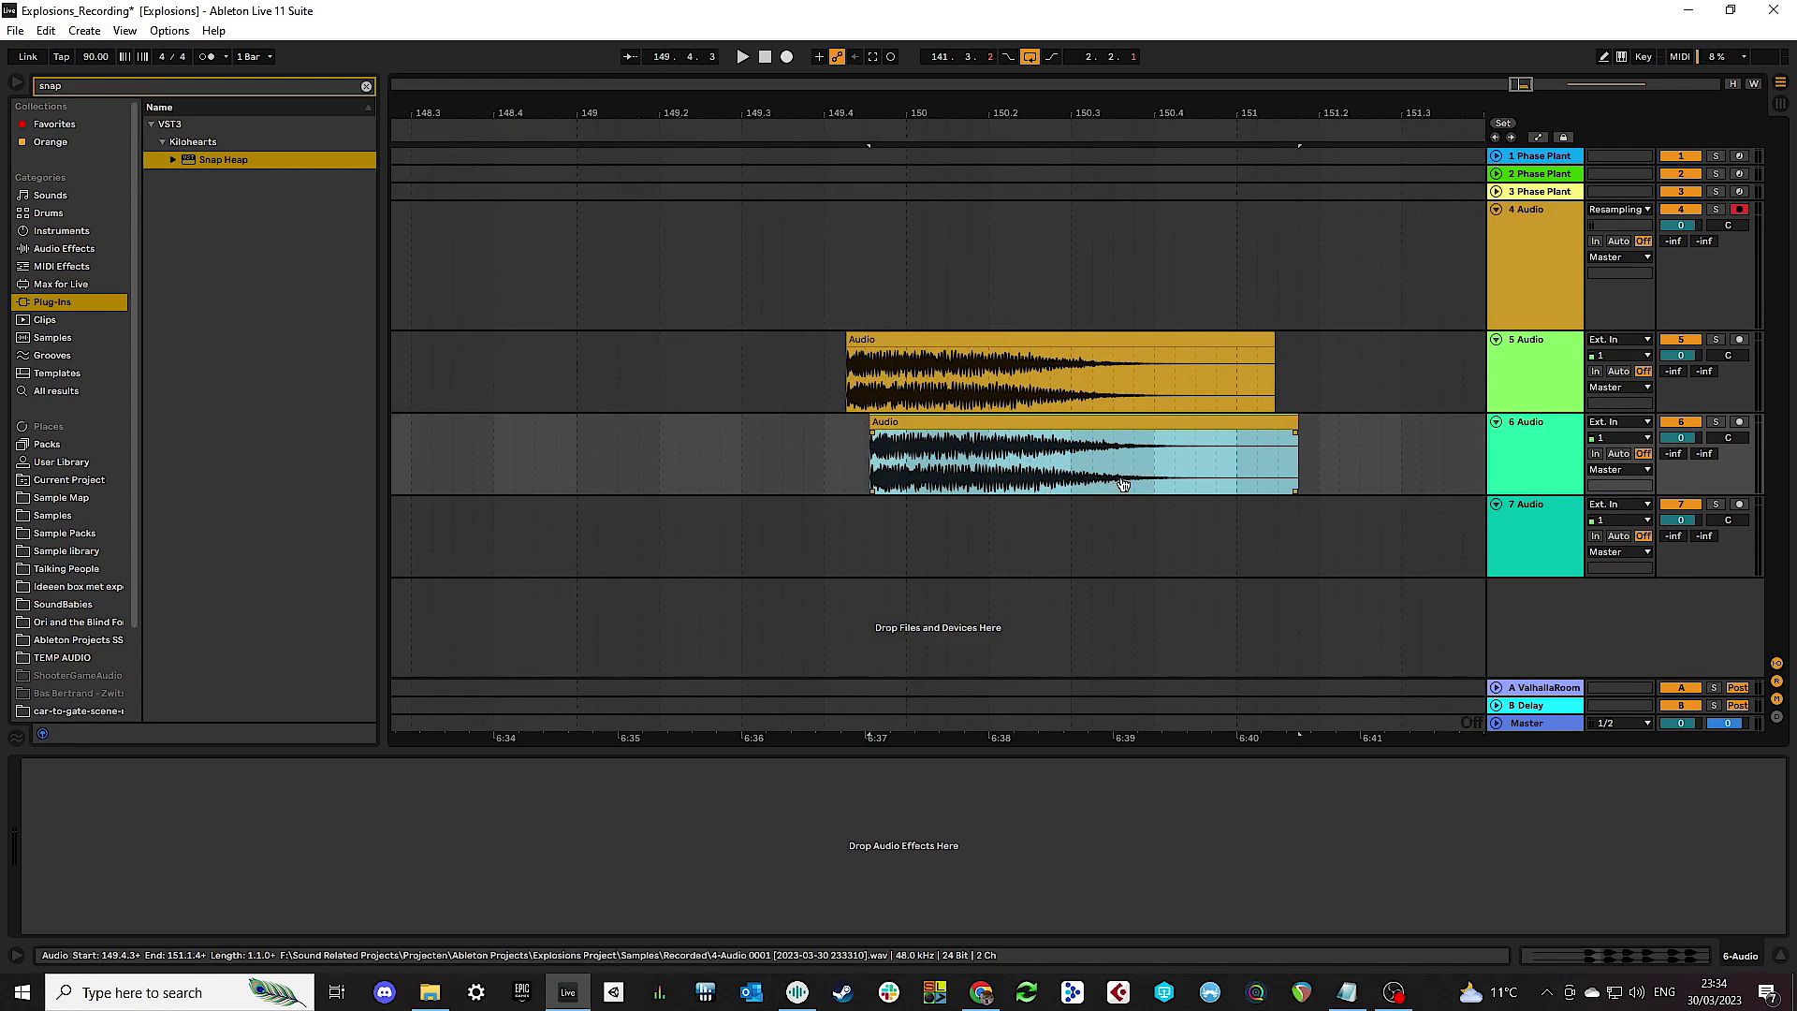
pyautogui.moveTo(1122, 479); pyautogui.dragTo(670, 518)
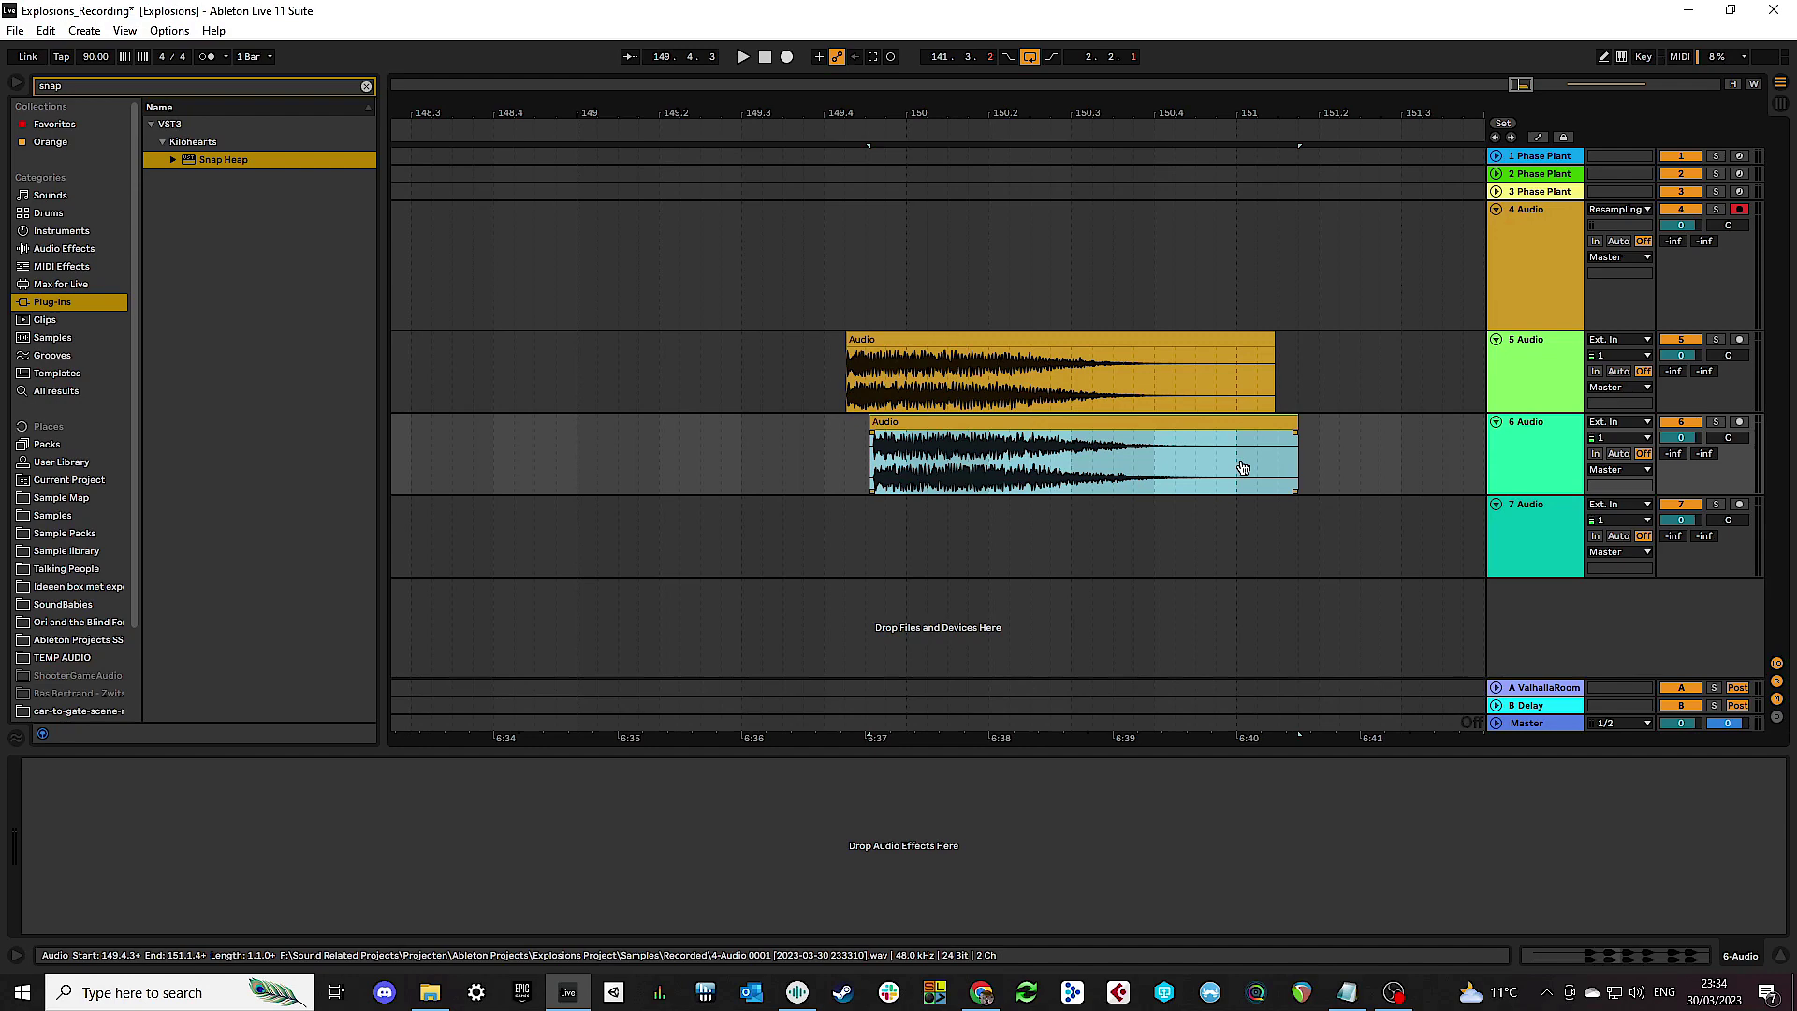
pyautogui.hotkey('ctrl', 'z')
pyautogui.moveTo(830, 489); pyautogui.dragTo(743, 497)
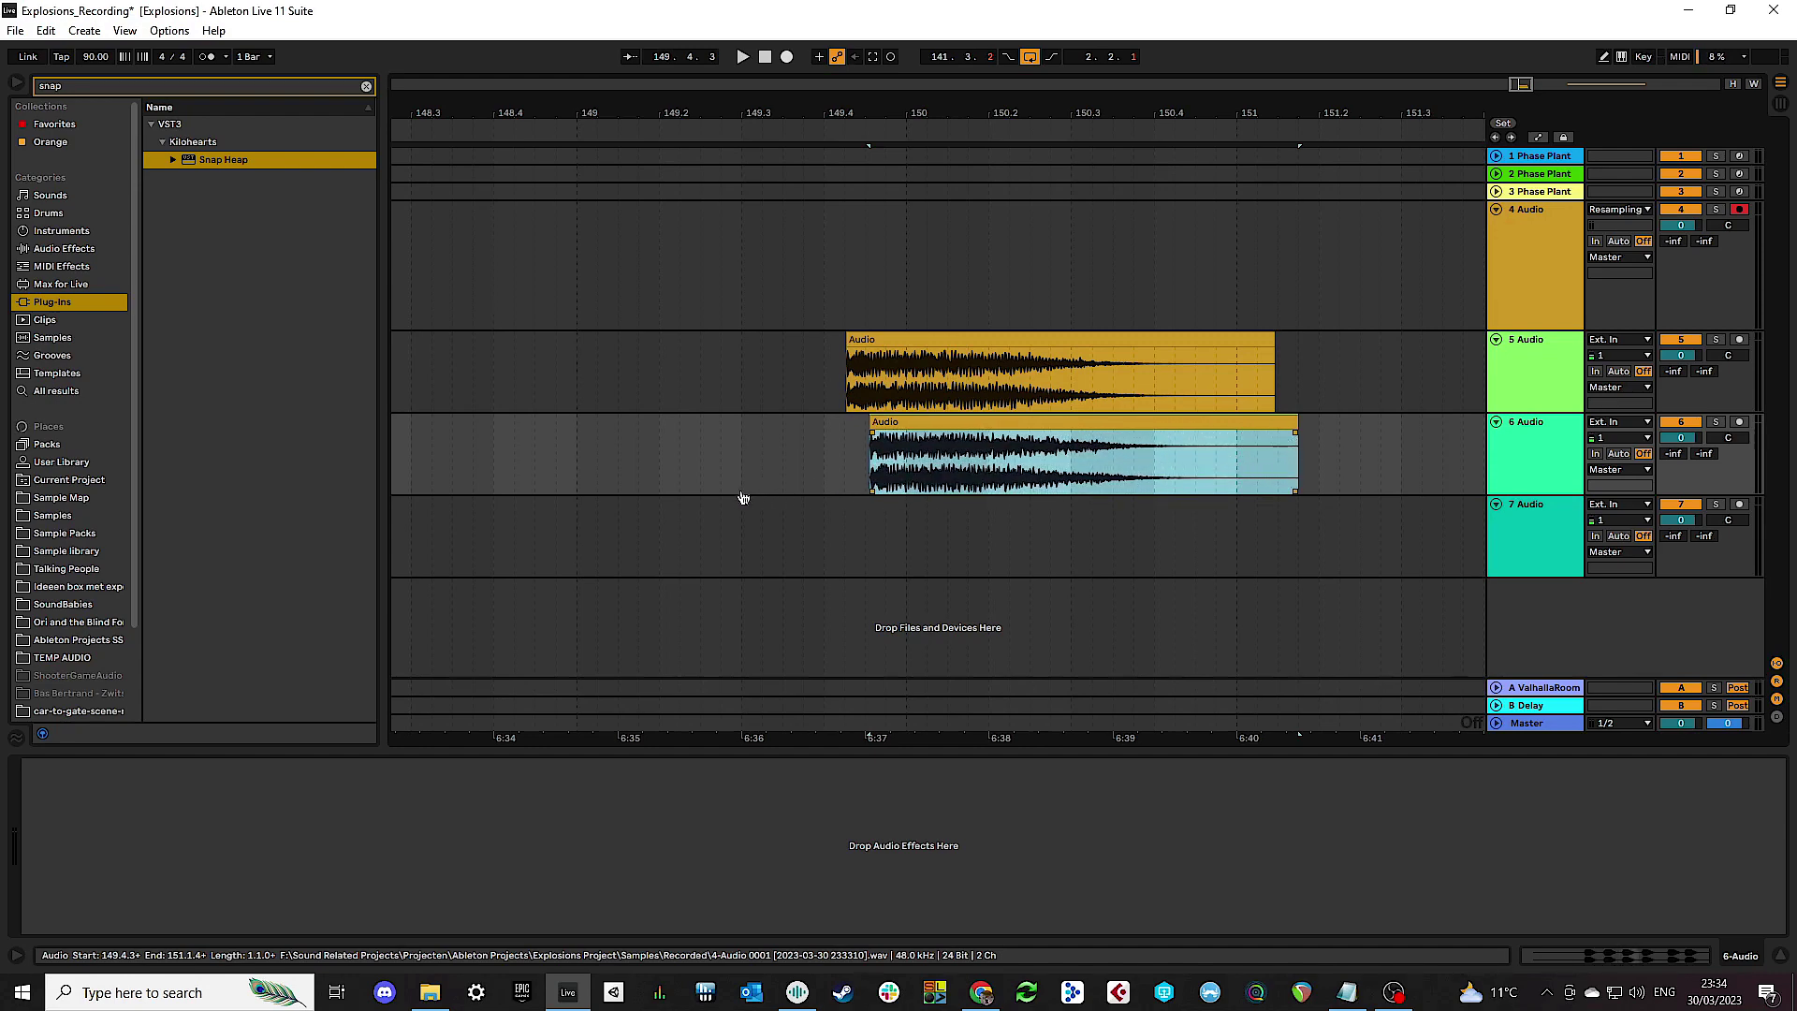
pyautogui.hscroll(-2, 865, 436)
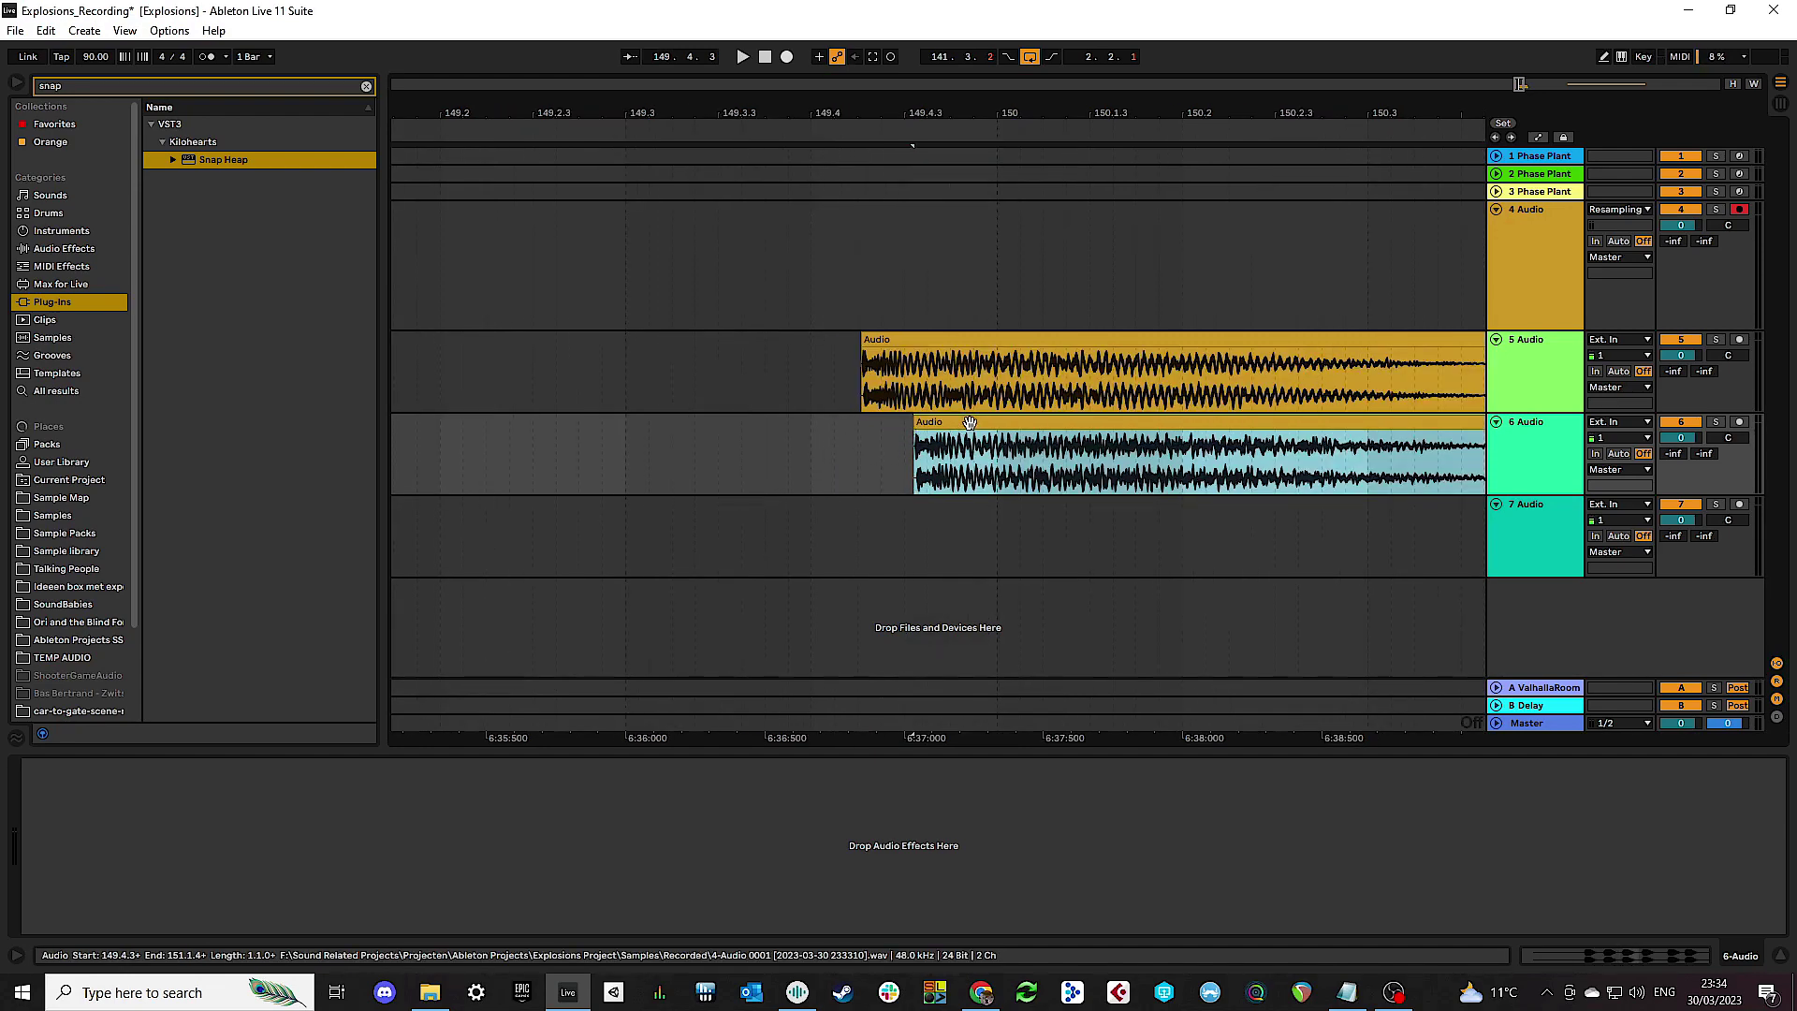
pyautogui.moveTo(964, 426); pyautogui.dragTo(935, 426)
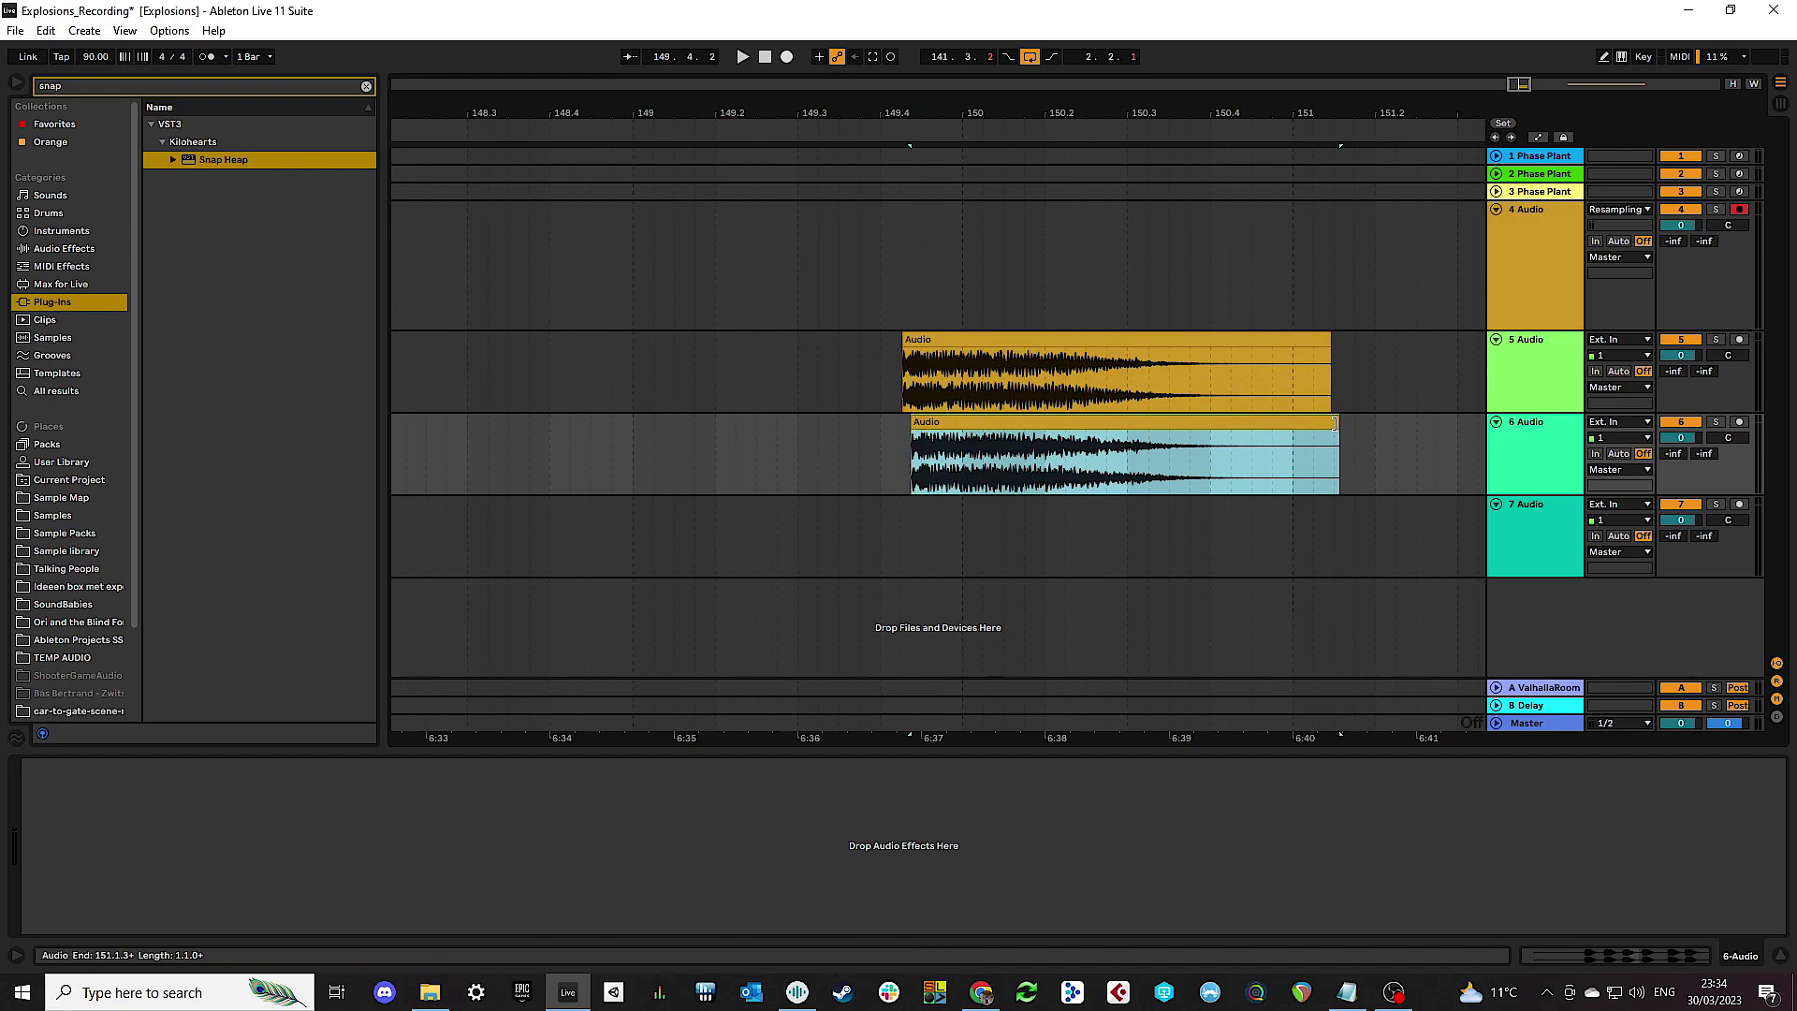
pyautogui.moveTo(1337, 432); pyautogui.dragTo(998, 434)
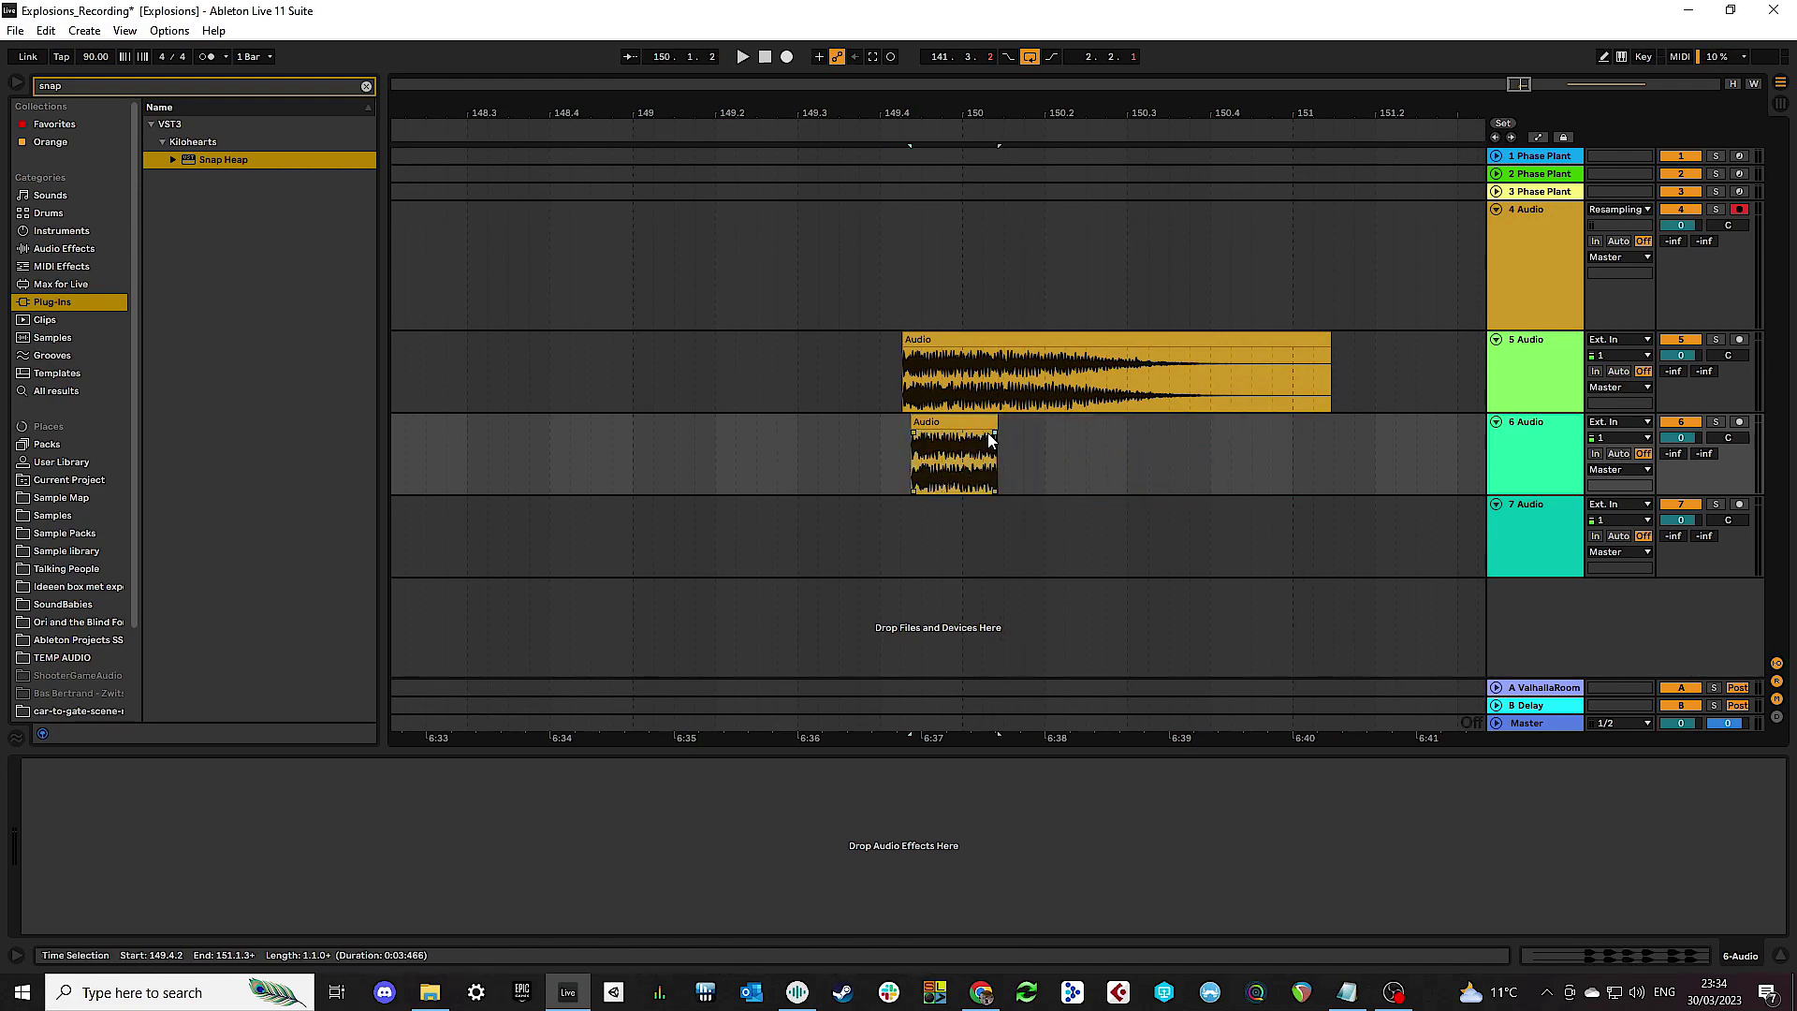
# Step: Nudge the track 6 clip later then earlier, auditioning the layers from just before them
pyautogui.scroll(5, 912, 446)
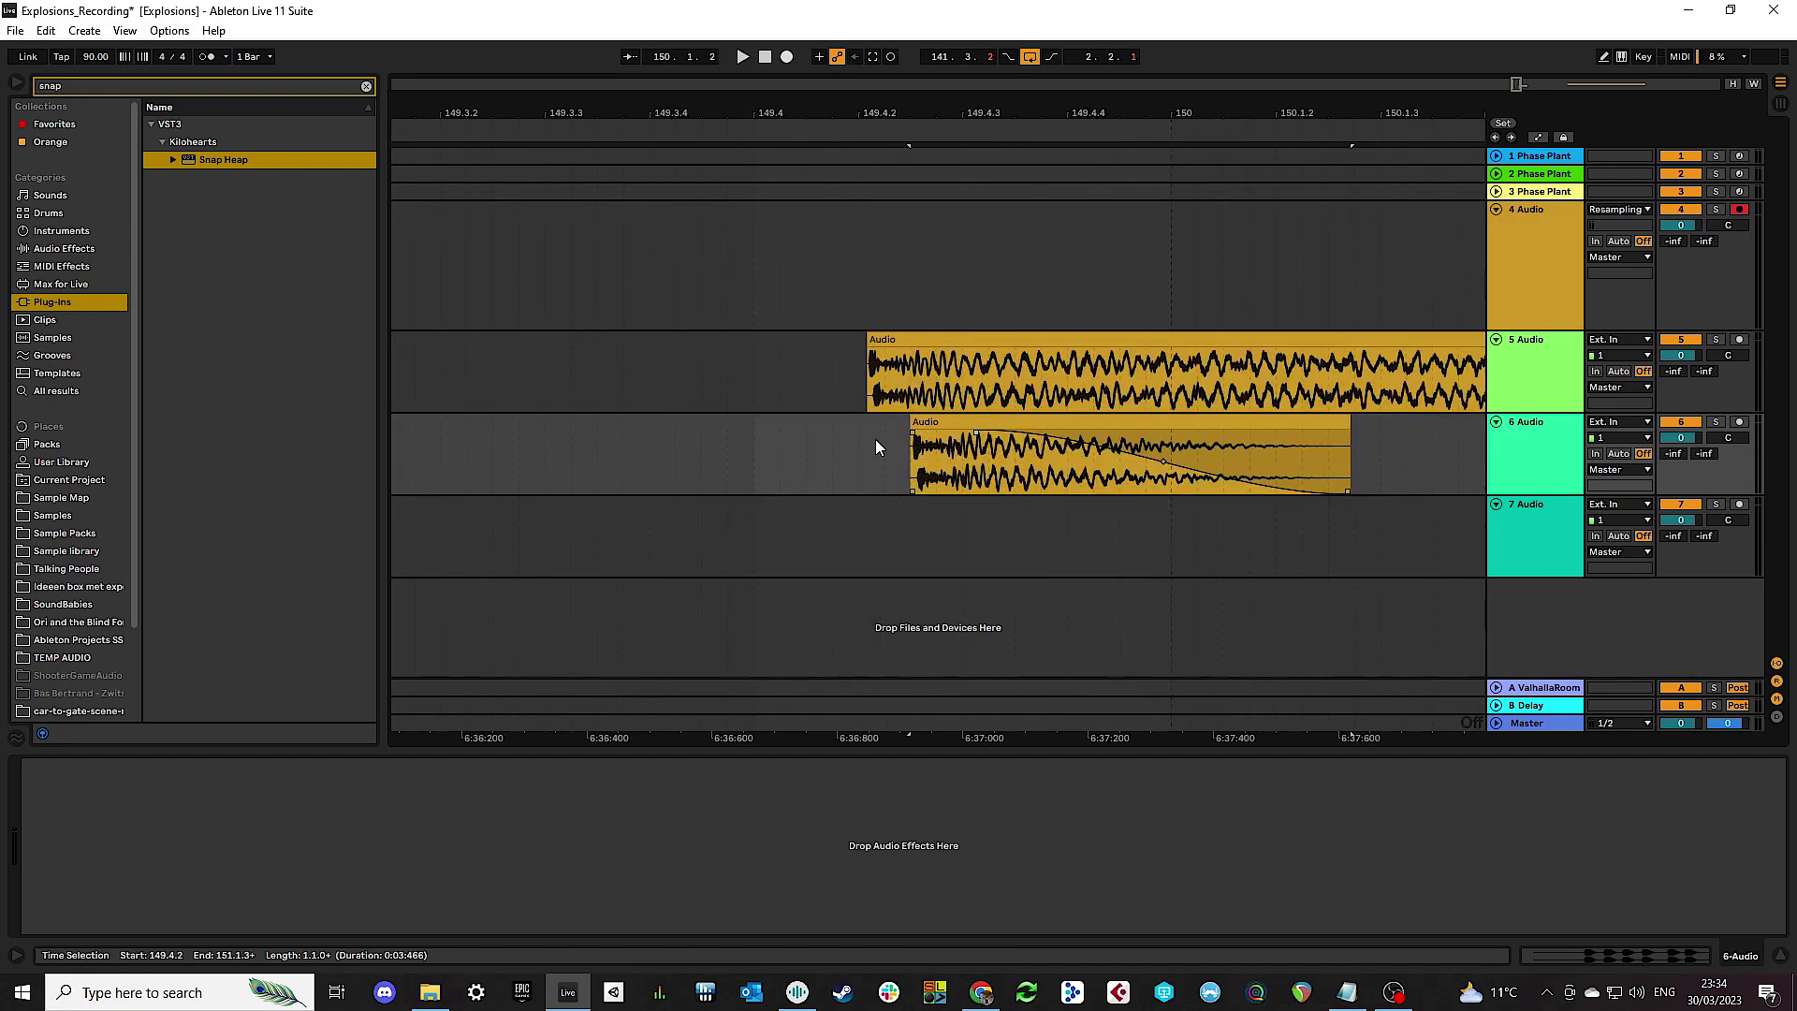
pyautogui.click(843, 450)
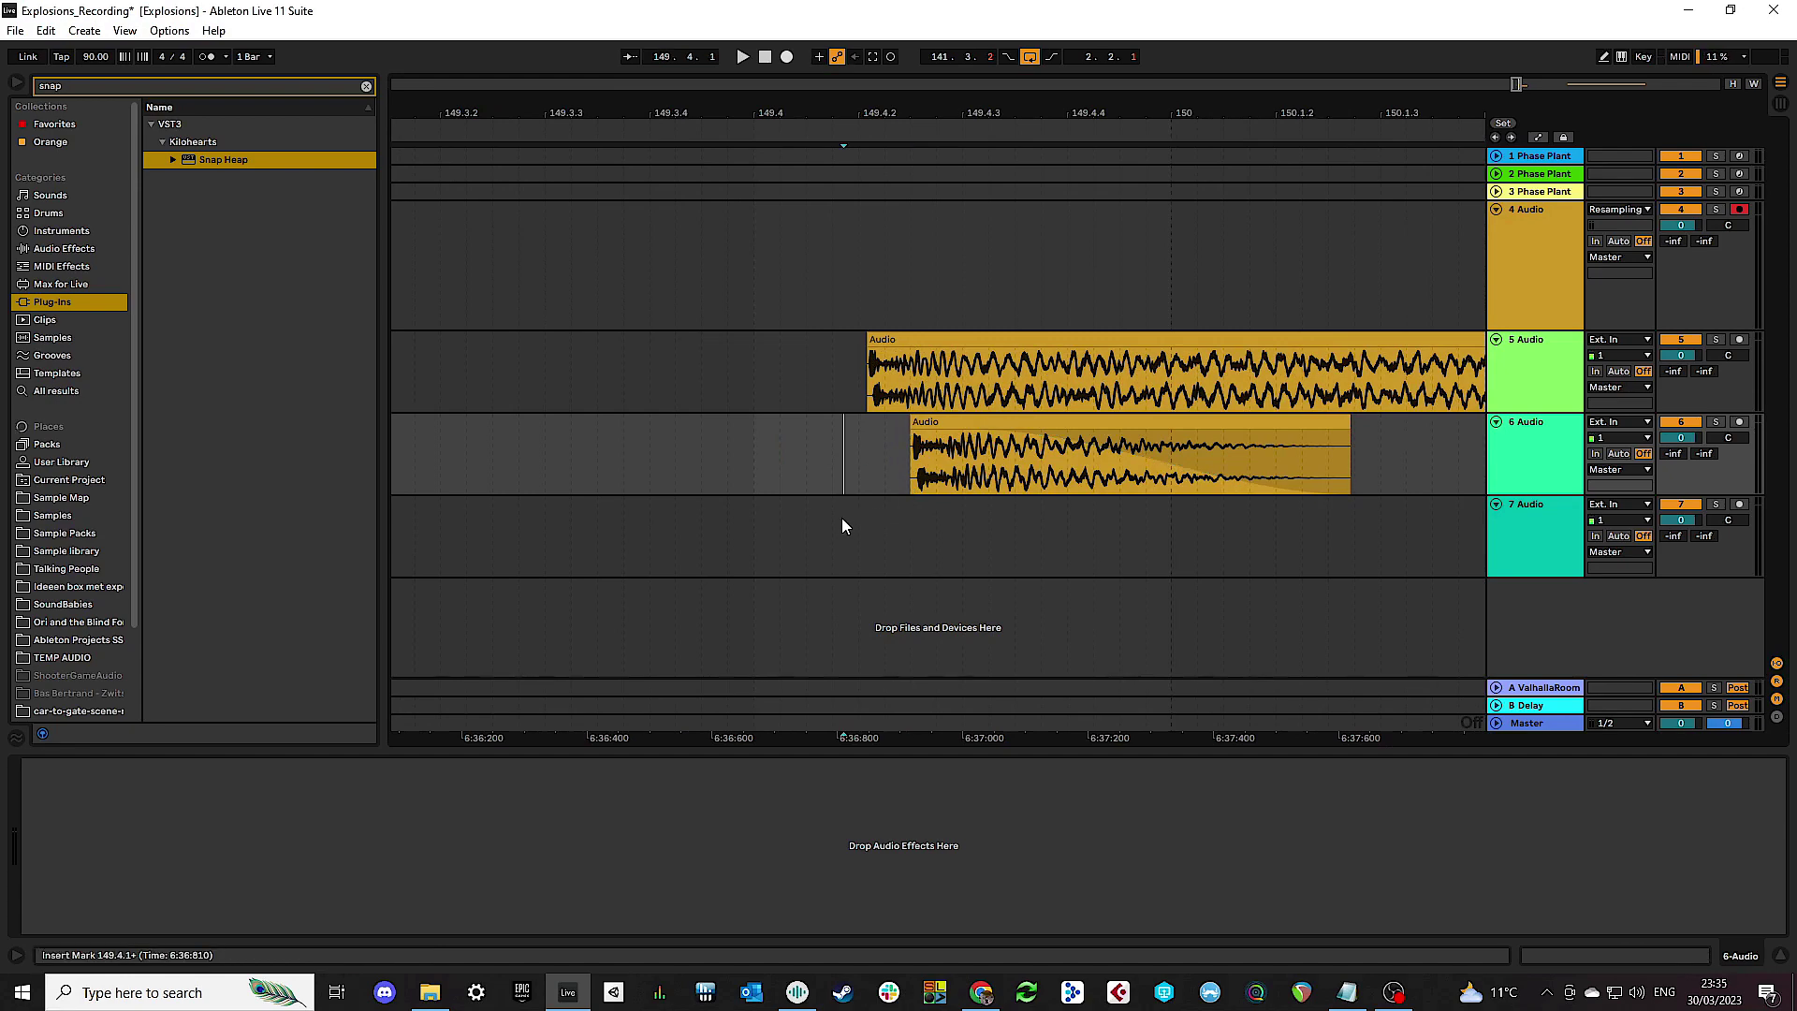
pyautogui.moveTo(942, 429); pyautogui.dragTo(955, 451)
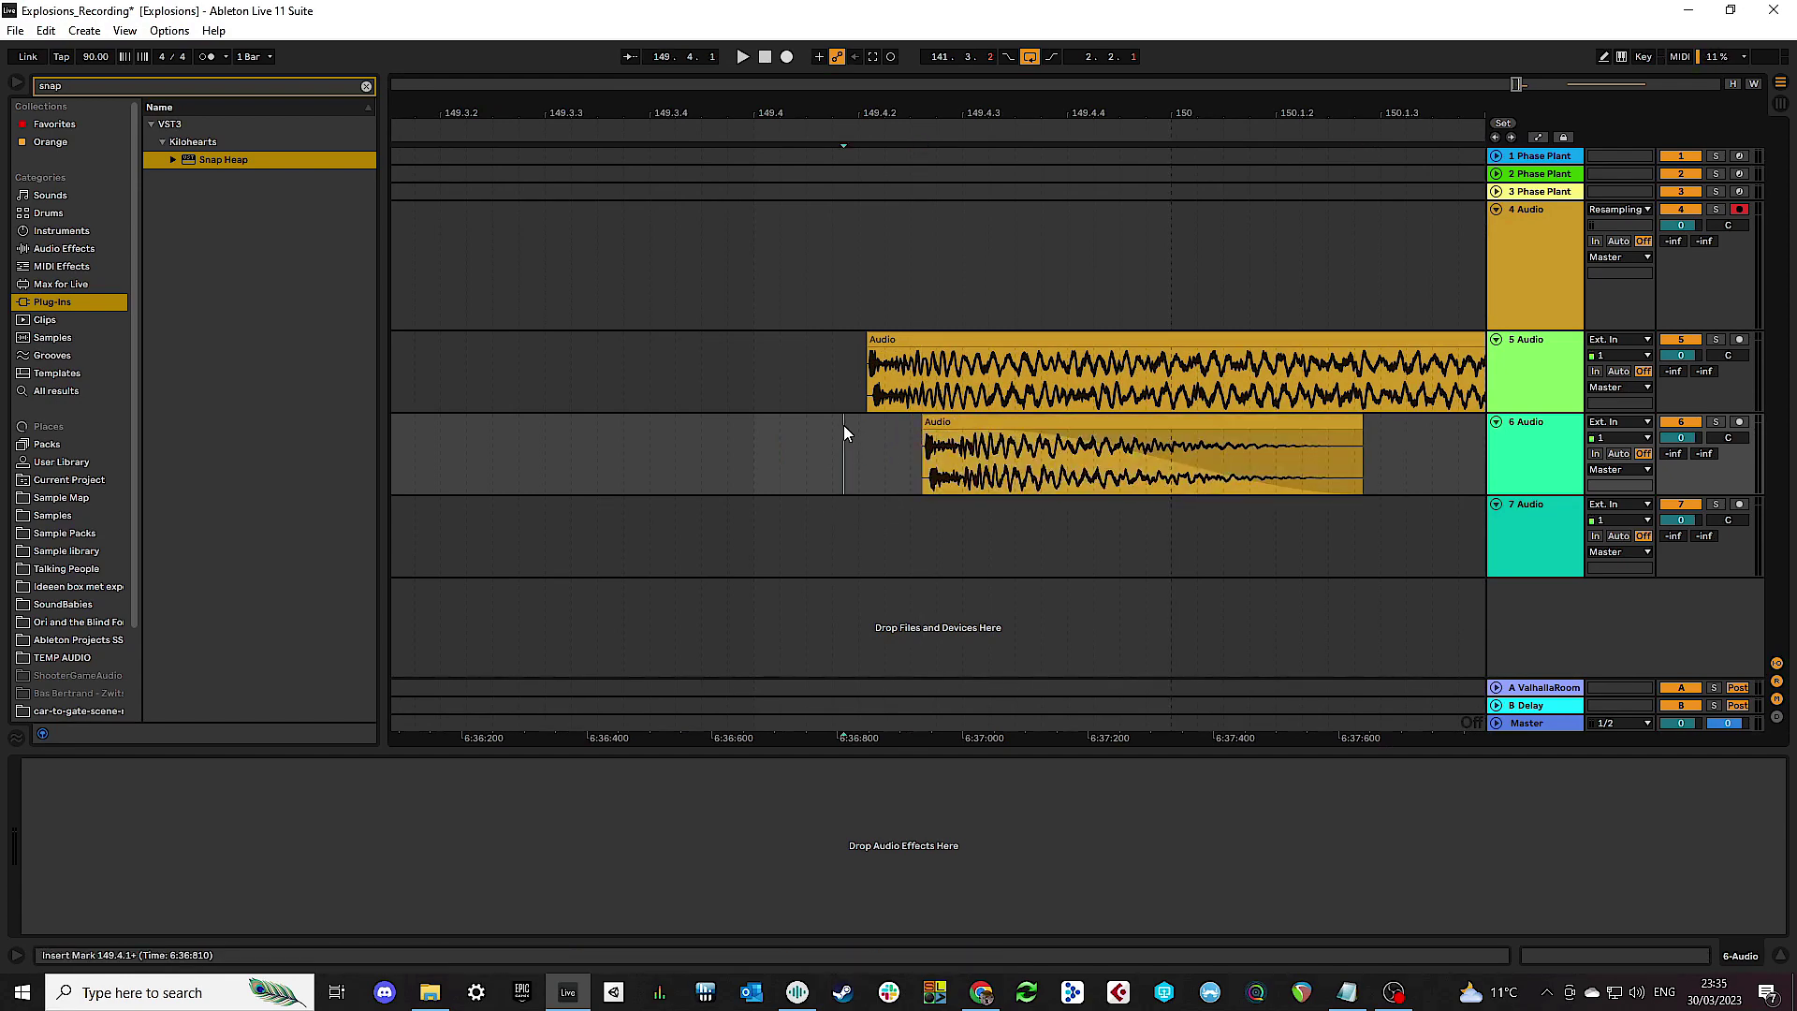
pyautogui.press('space')
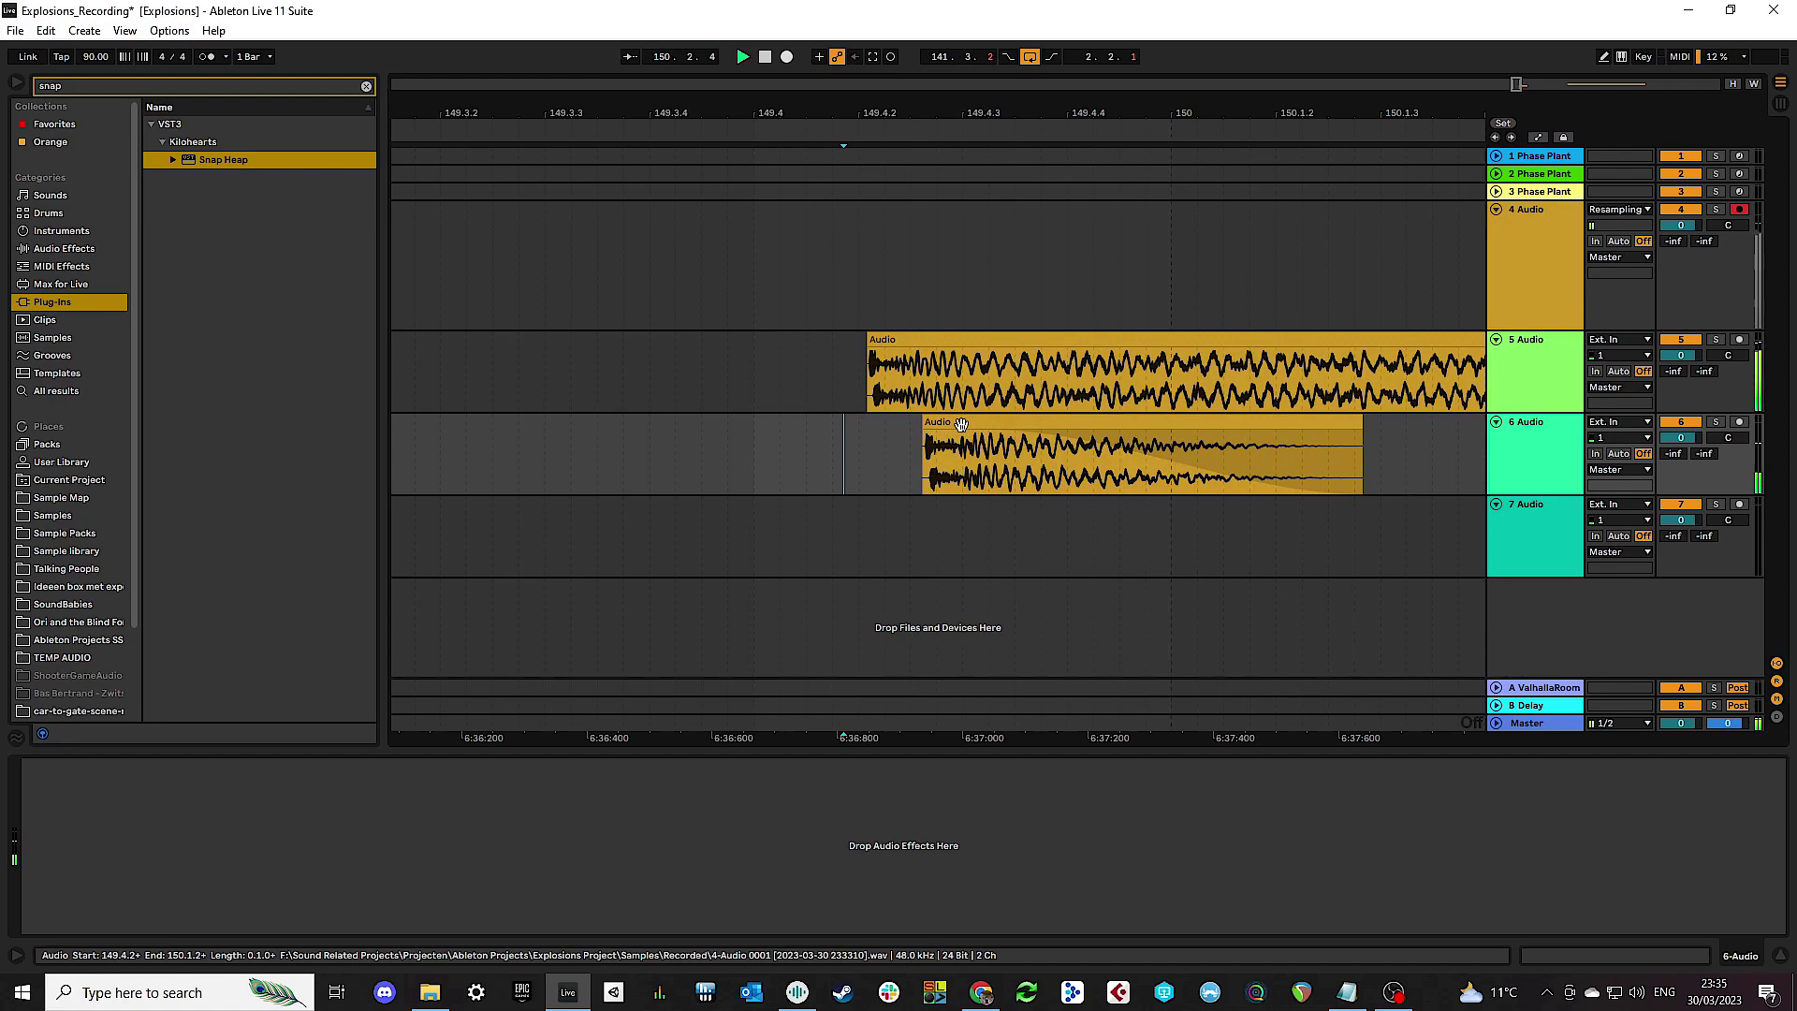
pyautogui.moveTo(961, 423); pyautogui.dragTo(931, 423)
pyautogui.click(801, 436)
pyautogui.press('space')
pyautogui.press('space')
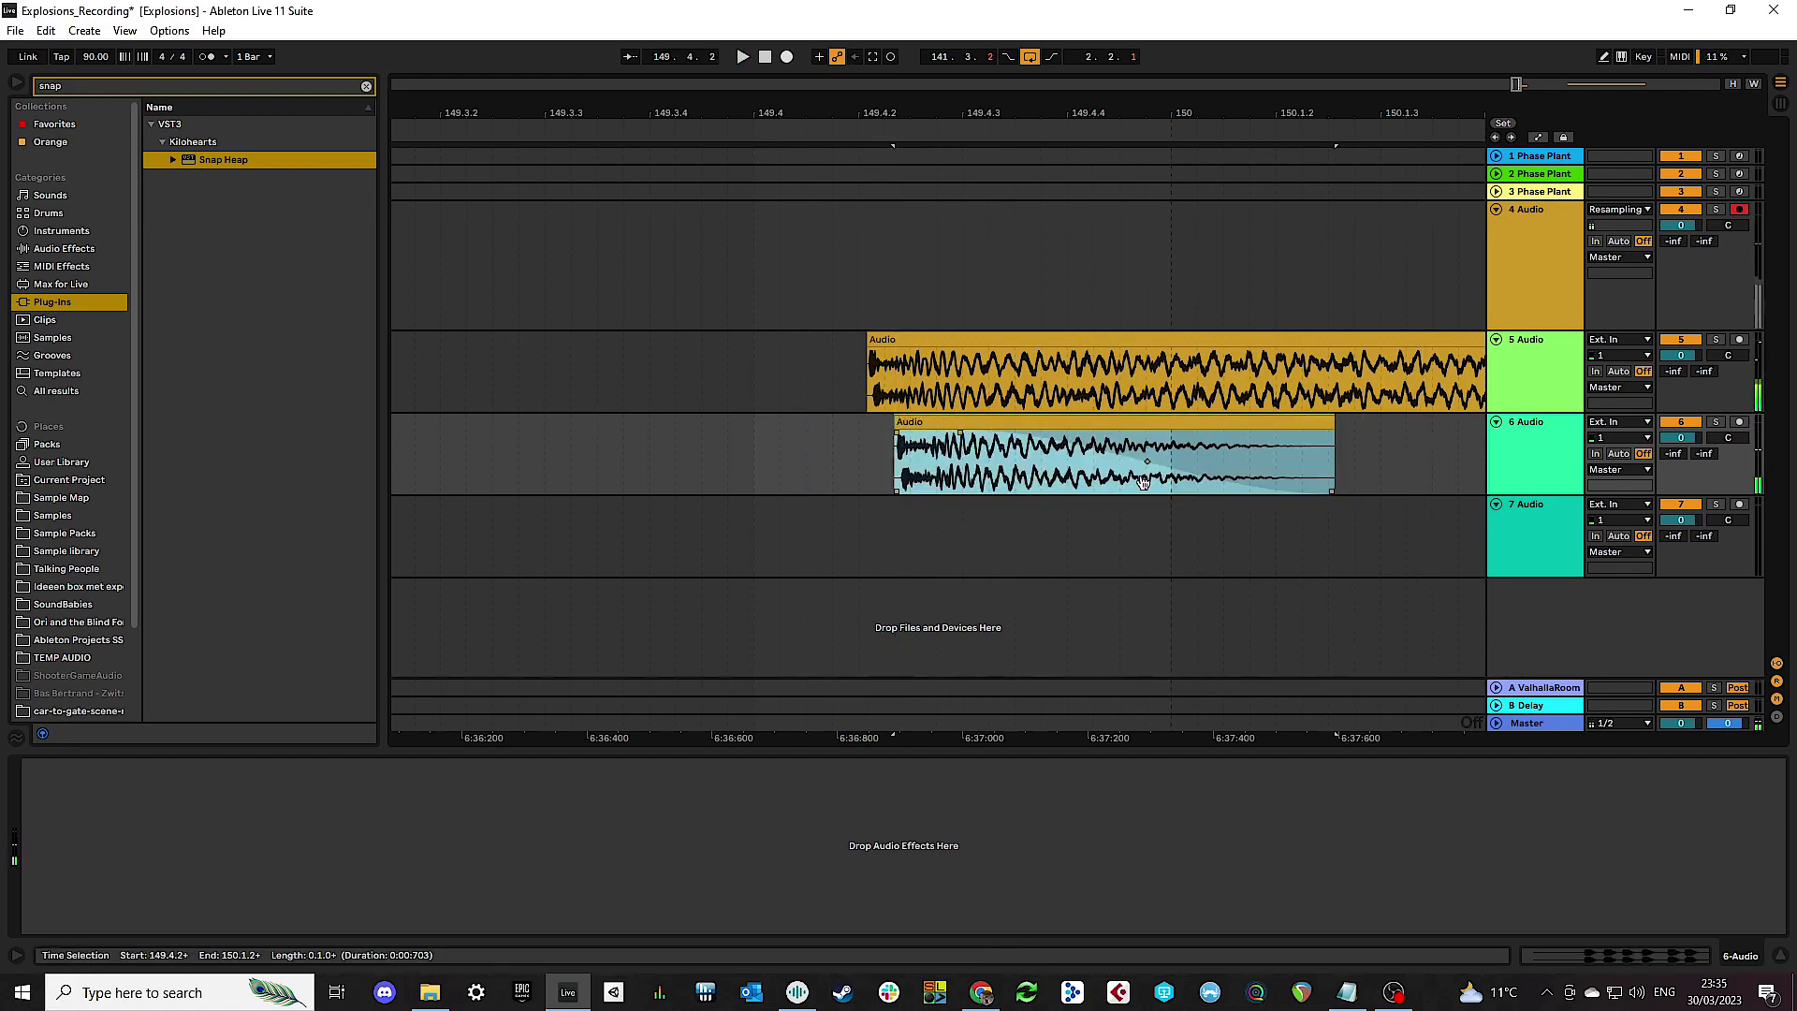
# Step: Move the track 6 clip slightly later and replay the layered hits to check timing
pyautogui.press('space')
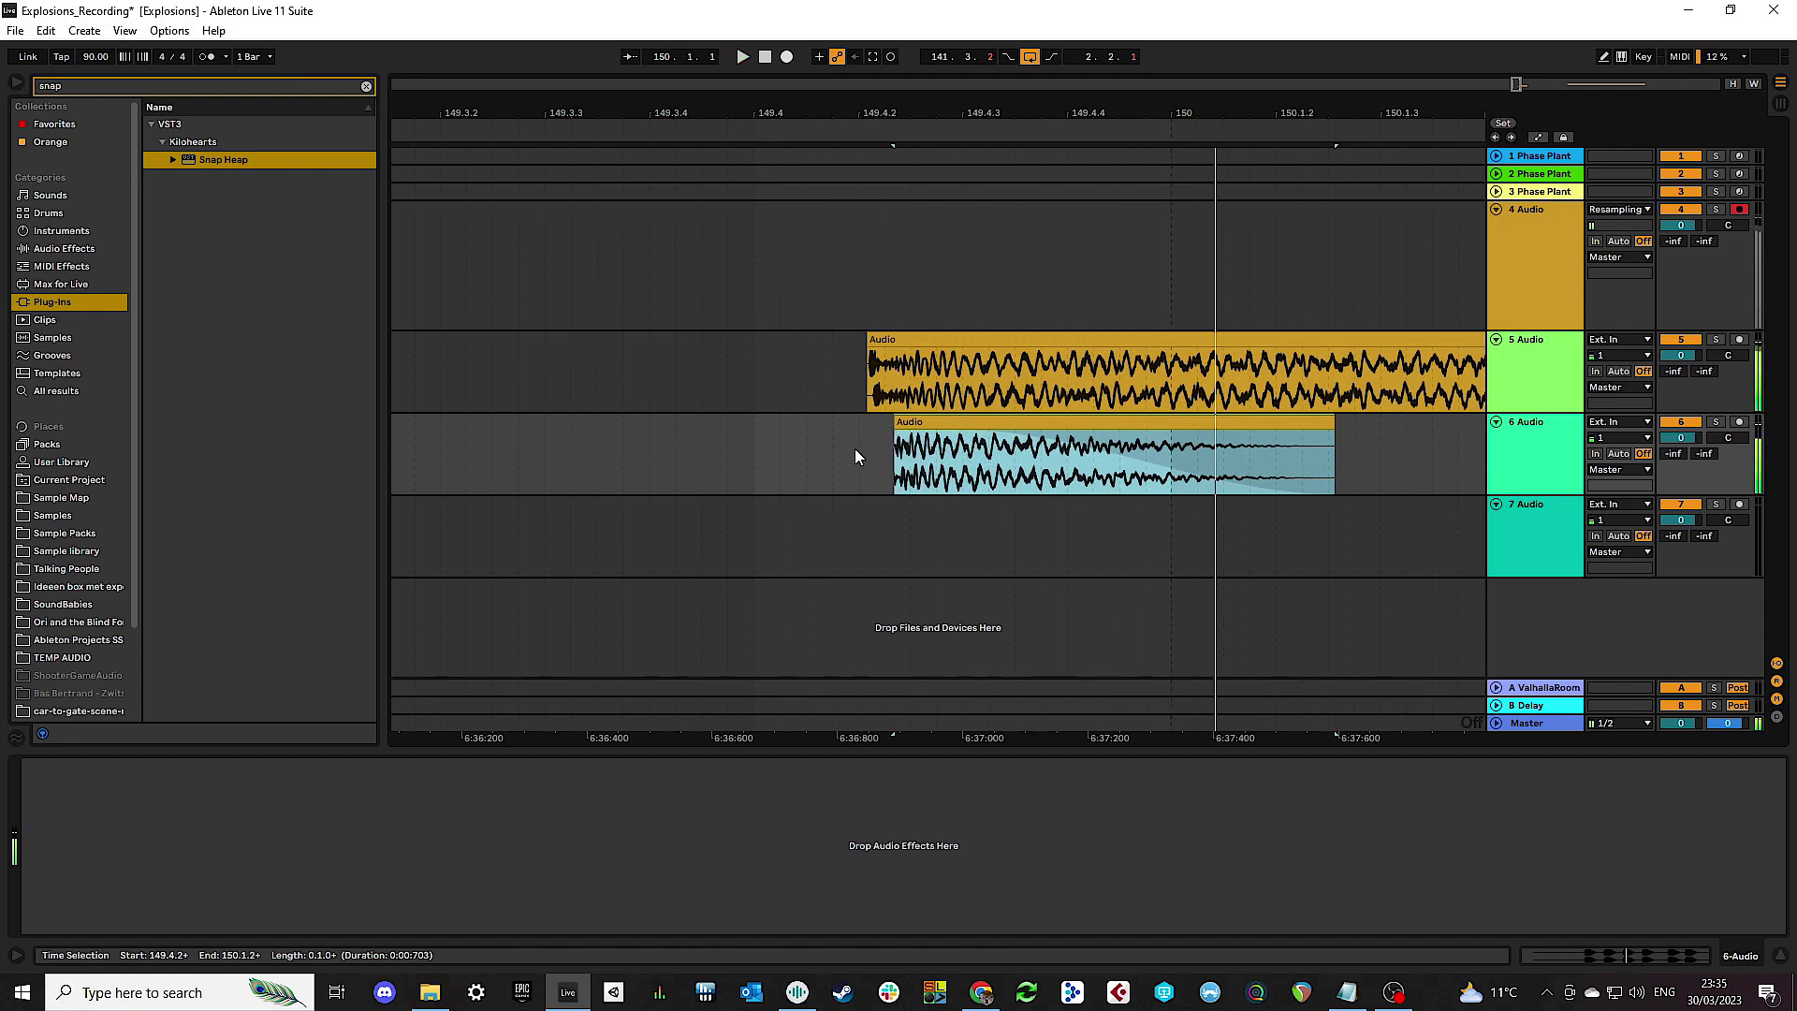
pyautogui.click(852, 455)
pyautogui.press('space')
pyautogui.moveTo(897, 431); pyautogui.dragTo(927, 440)
pyautogui.click(794, 449)
pyautogui.press('space')
pyautogui.click(781, 458)
pyautogui.press('space')
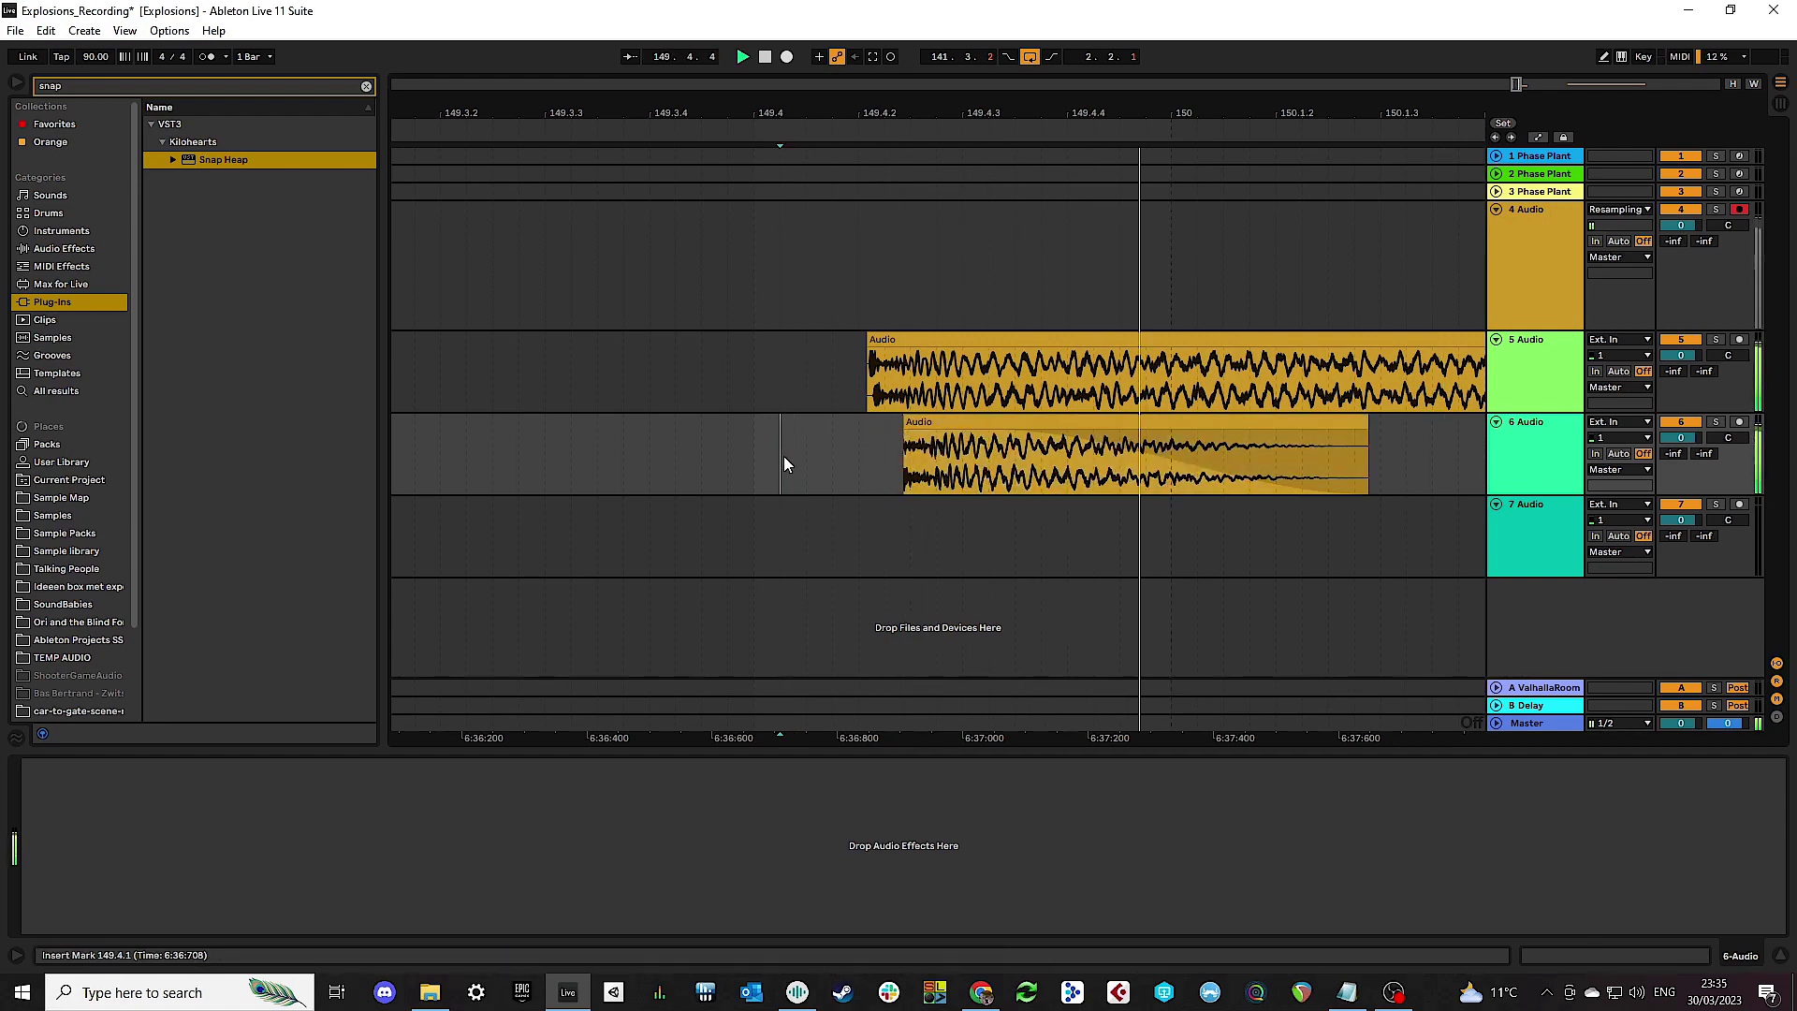
pyautogui.scroll(-5, 871, 463)
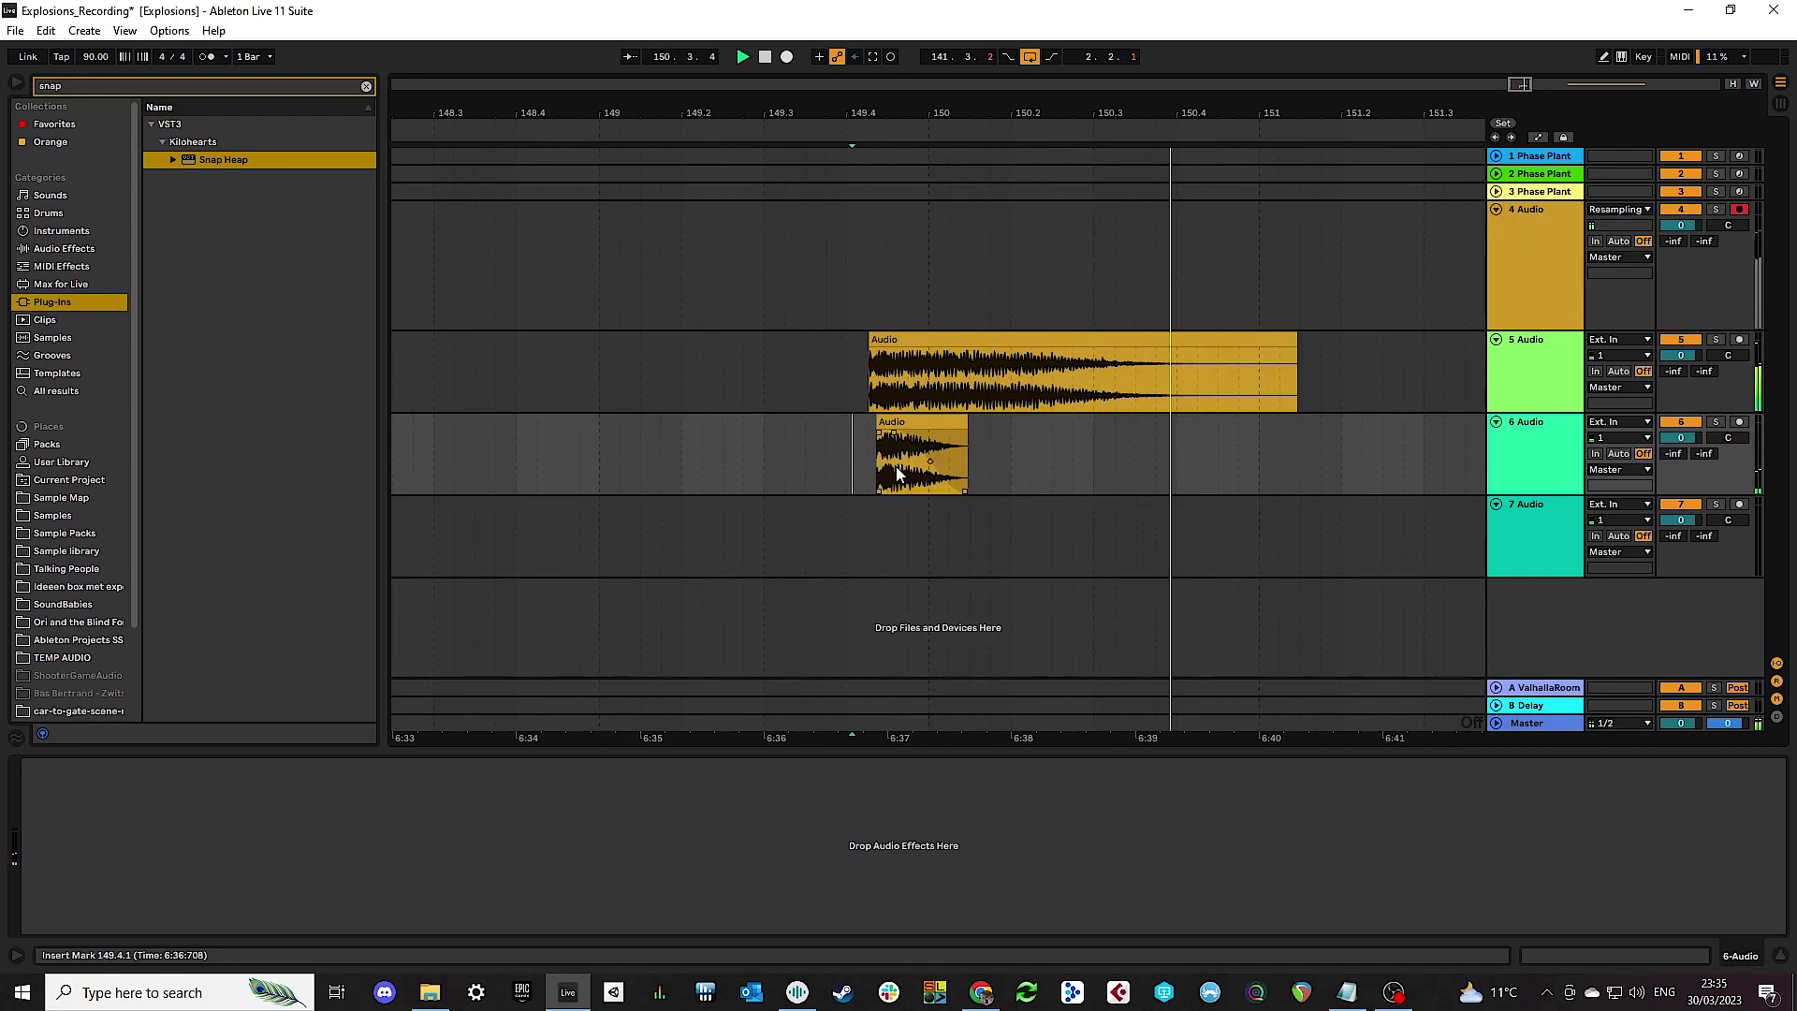
pyautogui.click(366, 85)
# Step: Preview kicks in the kick folder and place Kick_13_Key_D on track 7
pyautogui.click(93, 306)
pyautogui.scroll(-3, 92, 627)
pyautogui.click(80, 676)
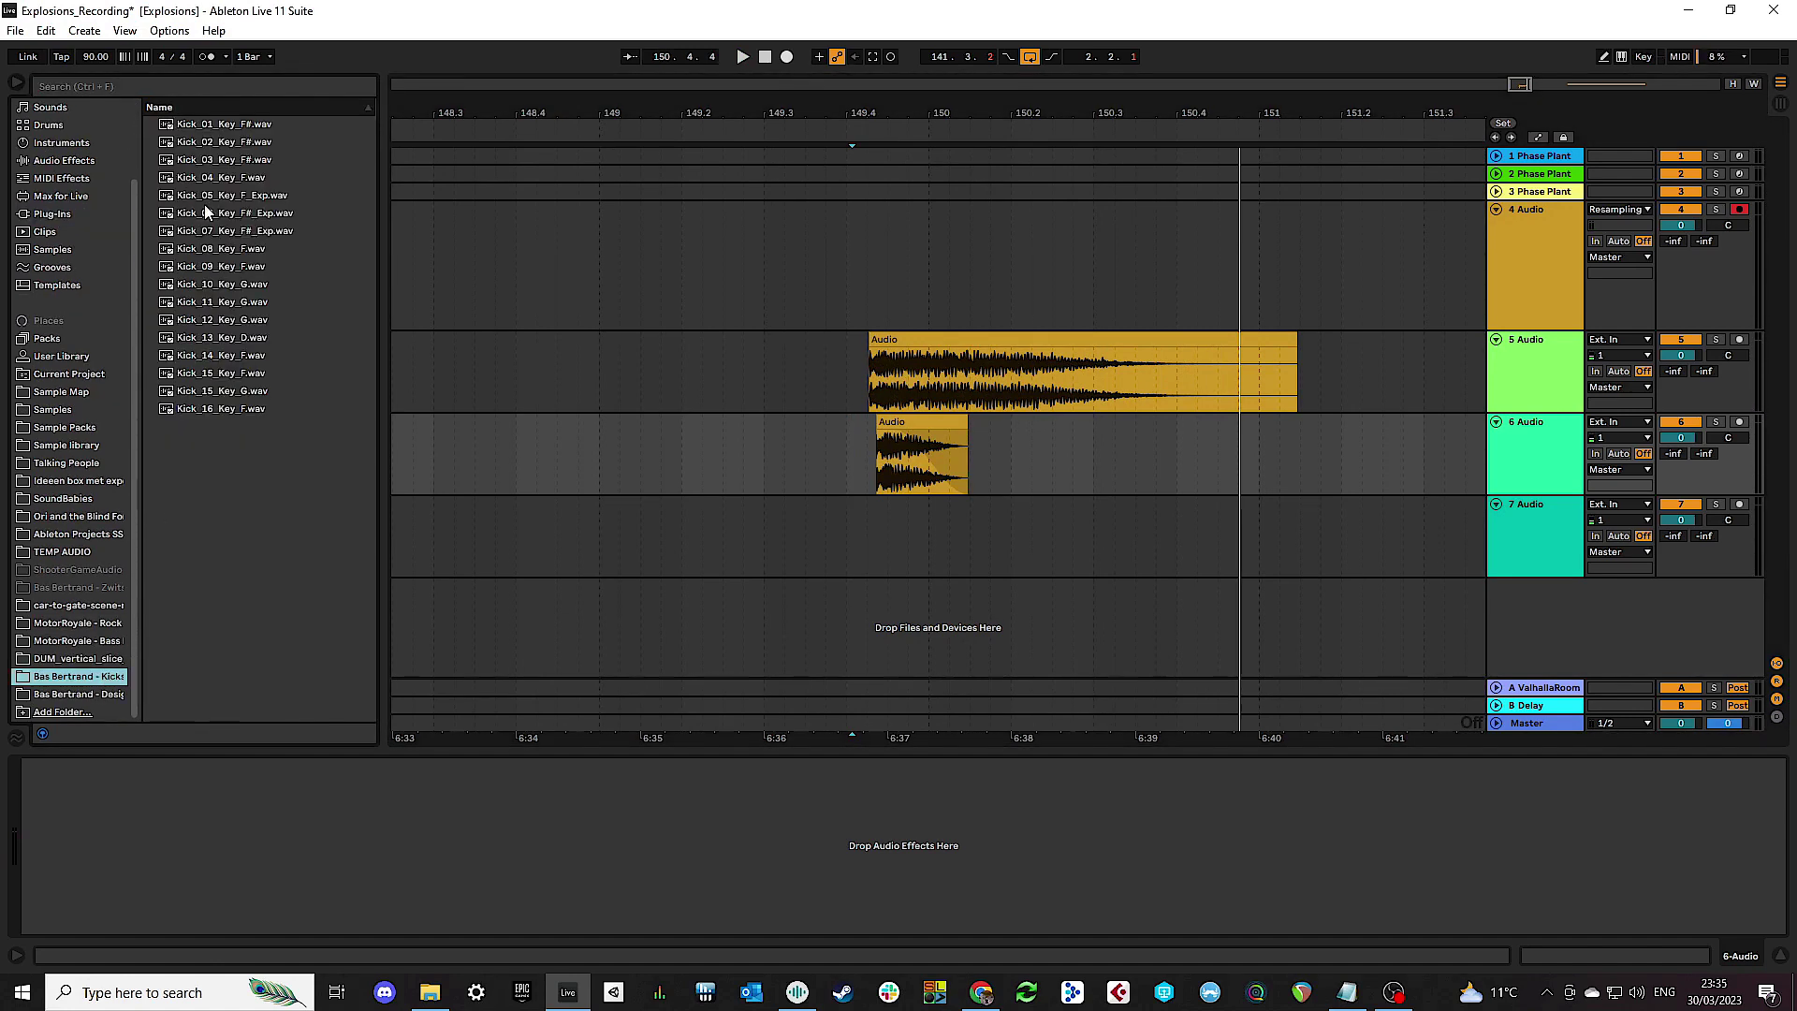
pyautogui.click(261, 309)
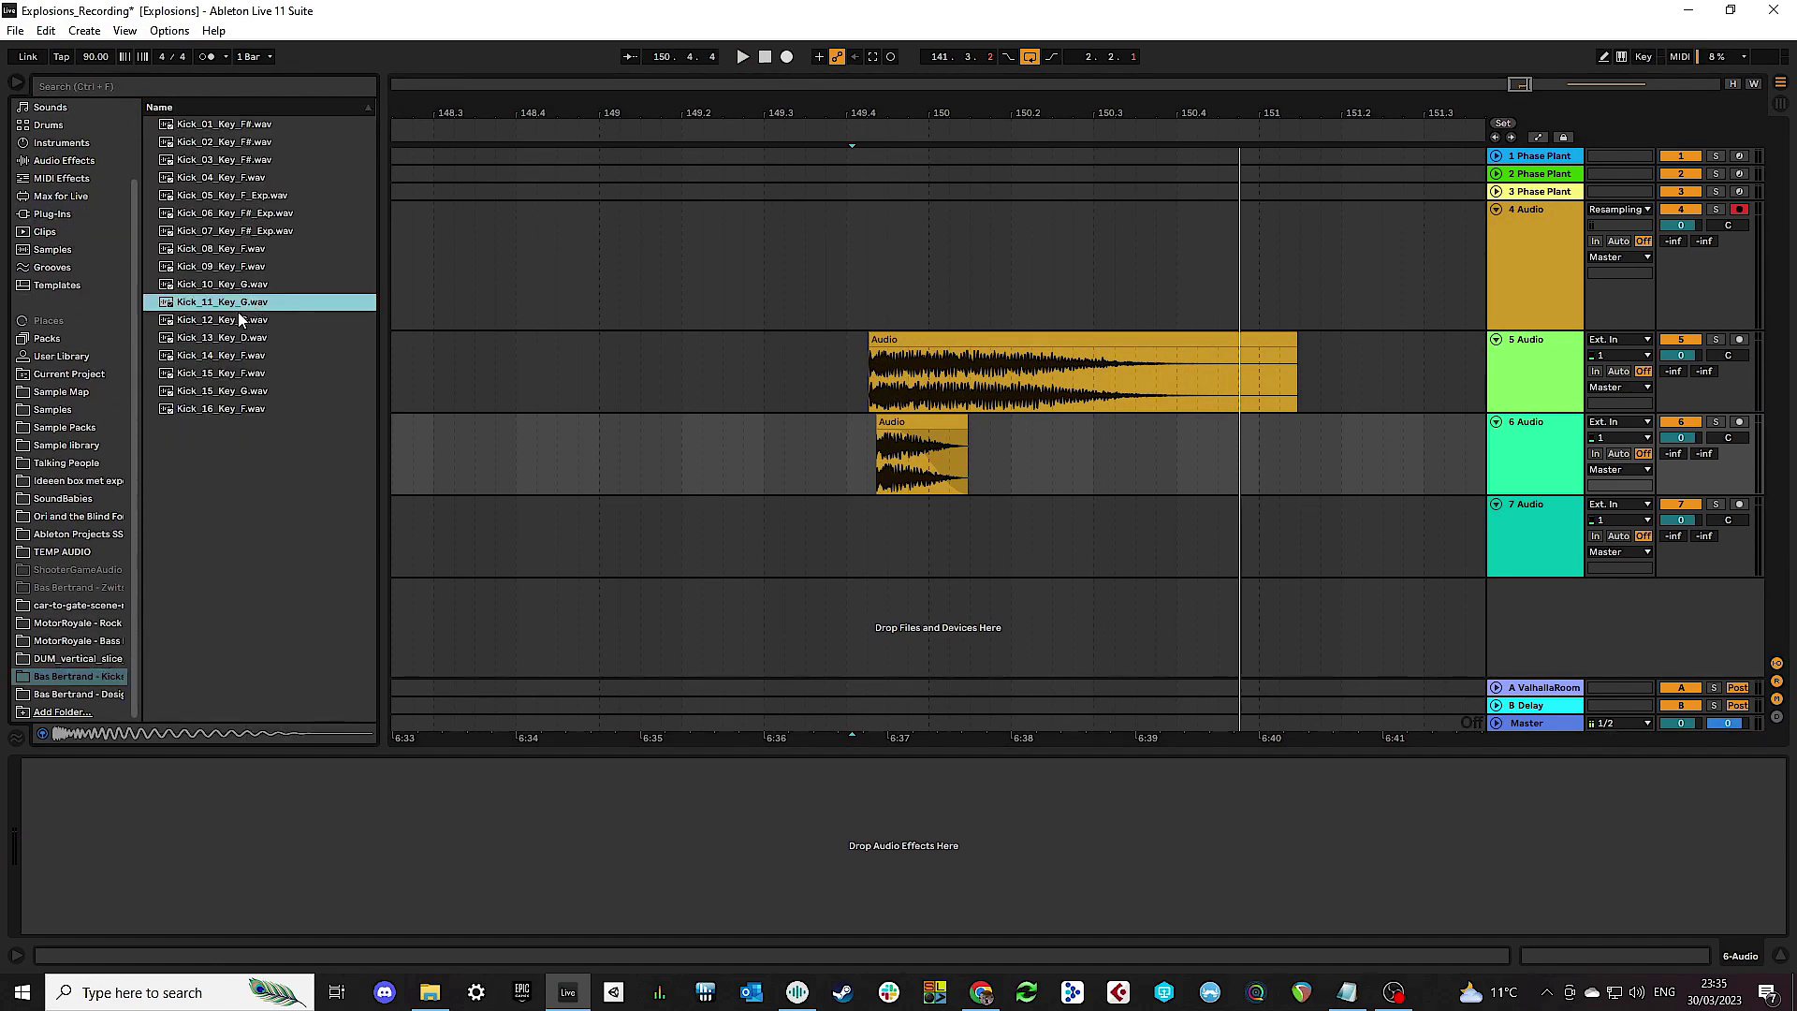
pyautogui.click(238, 319)
pyautogui.click(229, 343)
pyautogui.moveTo(229, 346); pyautogui.dragTo(889, 529)
pyautogui.click(873, 527)
# Step: Low-pass the kick with EQ Eight band 8 at 843 Hz and align it with track 6's explosion
pyautogui.scroll(10, 873, 528)
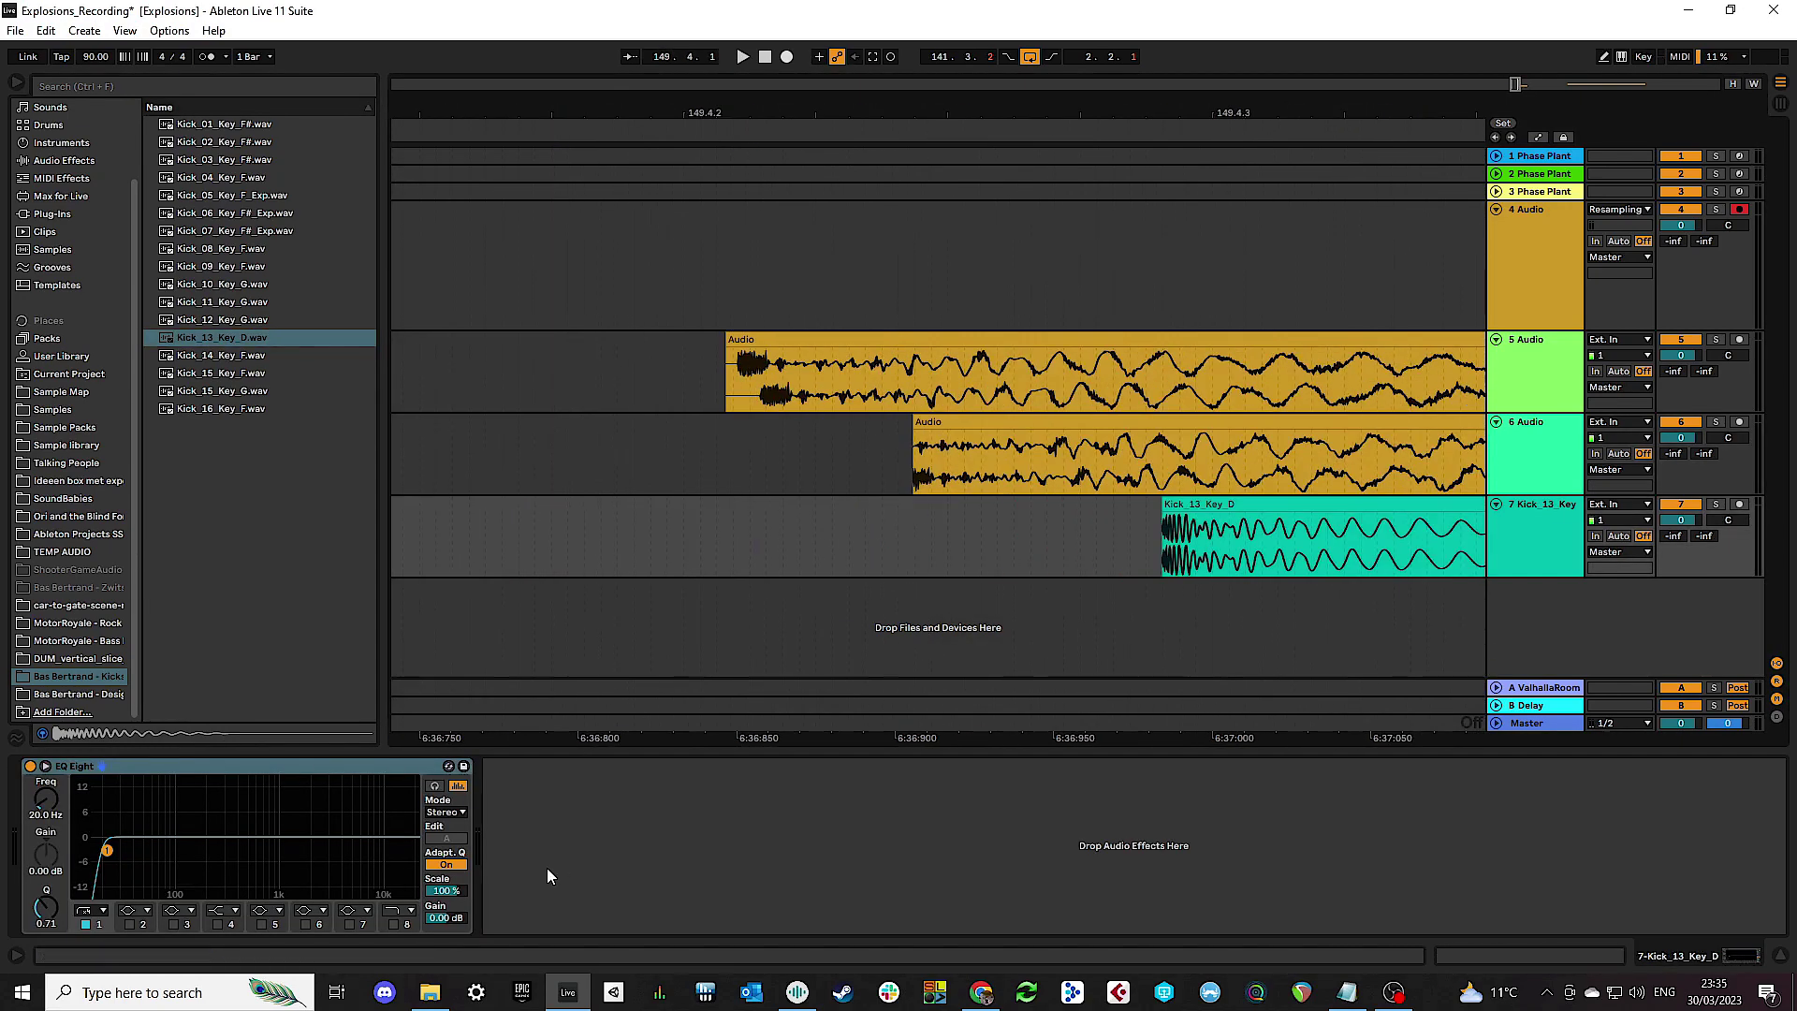
pyautogui.click(408, 923)
pyautogui.moveTo(413, 851); pyautogui.dragTo(271, 851)
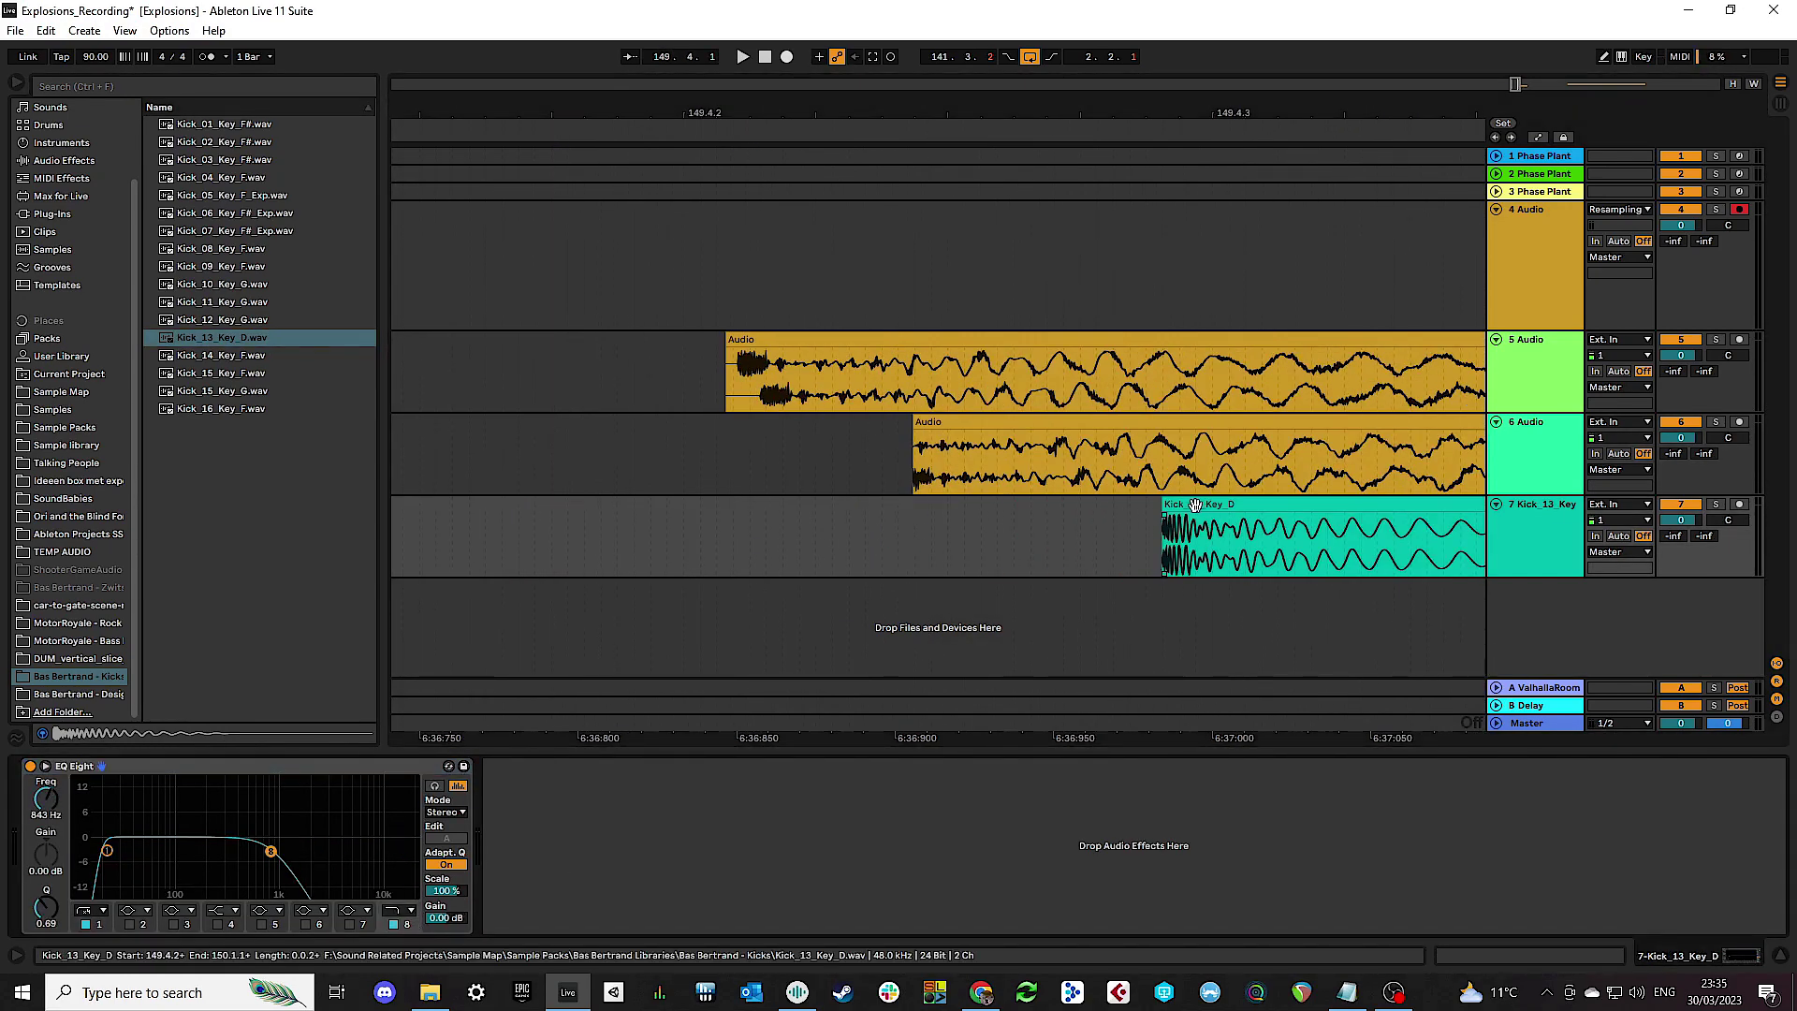
pyautogui.moveTo(1195, 506); pyautogui.dragTo(946, 507)
pyautogui.click(642, 491)
pyautogui.press('space')
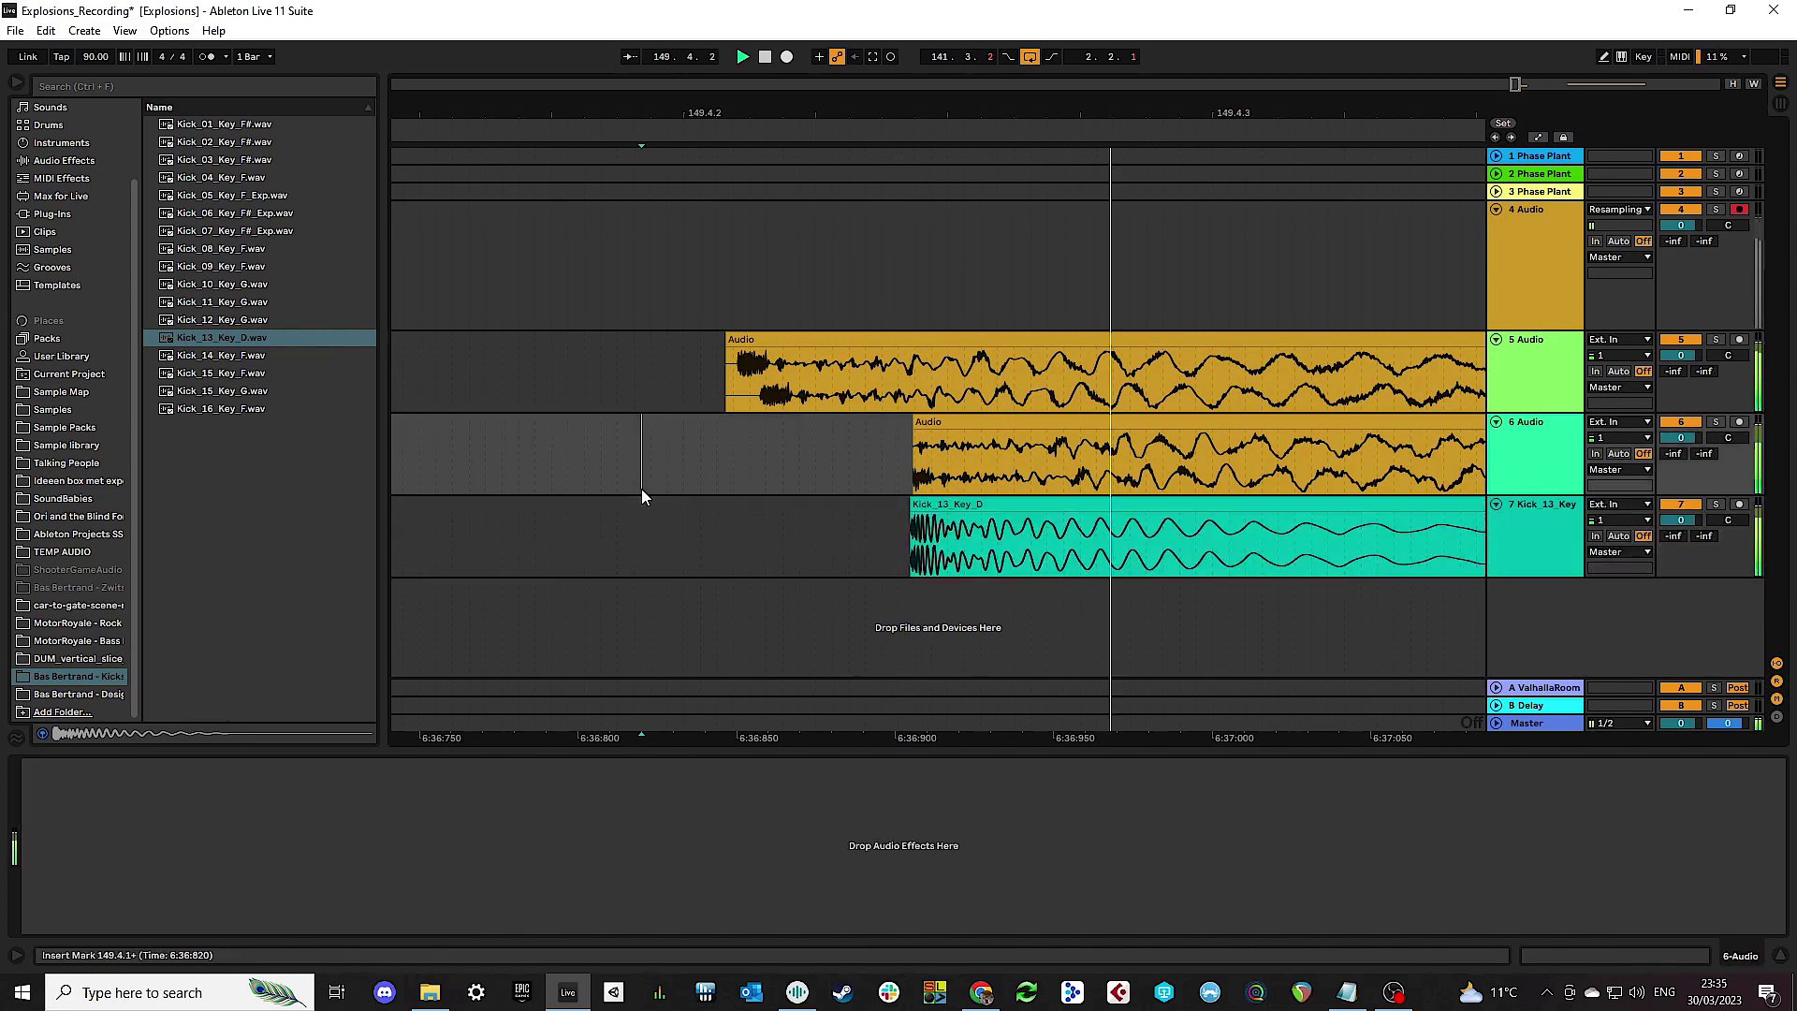
# Step: Turn the kick track down to -10.3 dB, shift kick and explosion earlier together, and audition
pyautogui.moveTo(1681, 520); pyautogui.dragTo(1686, 546)
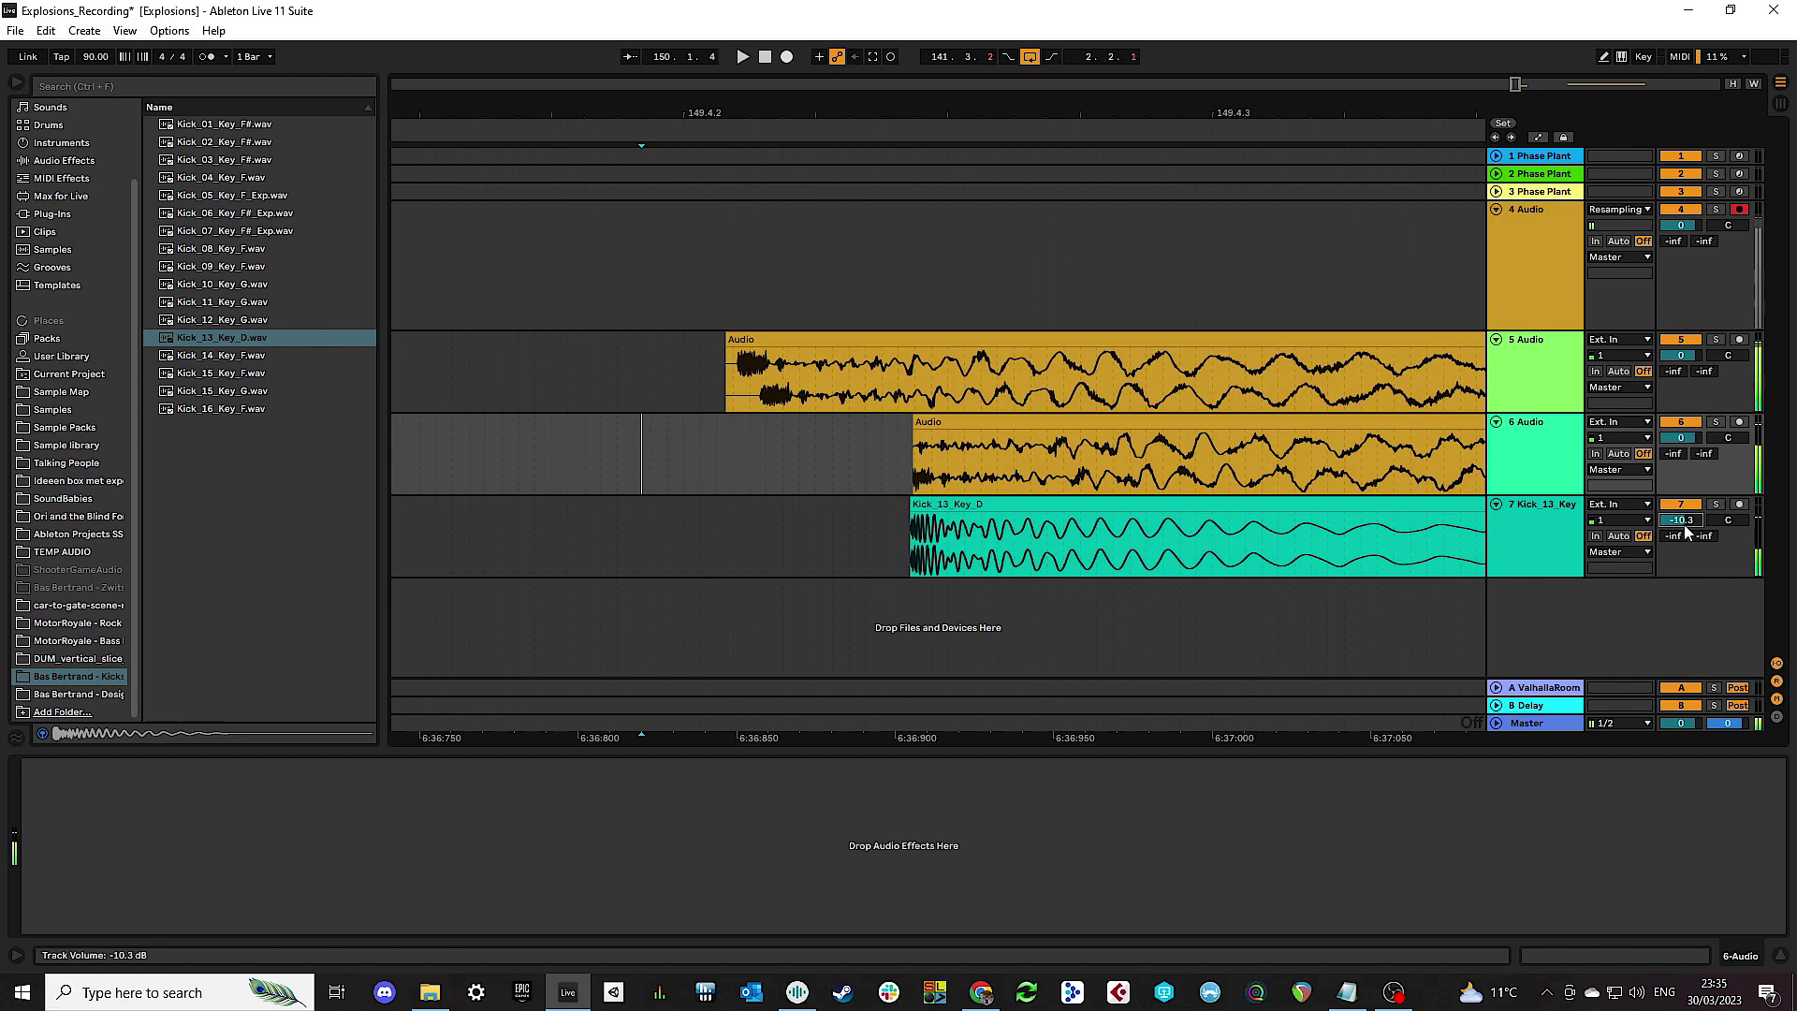
pyautogui.click(1021, 505)
pyautogui.keyDown('shift'); pyautogui.click(1004, 421); pyautogui.keyUp('shift')
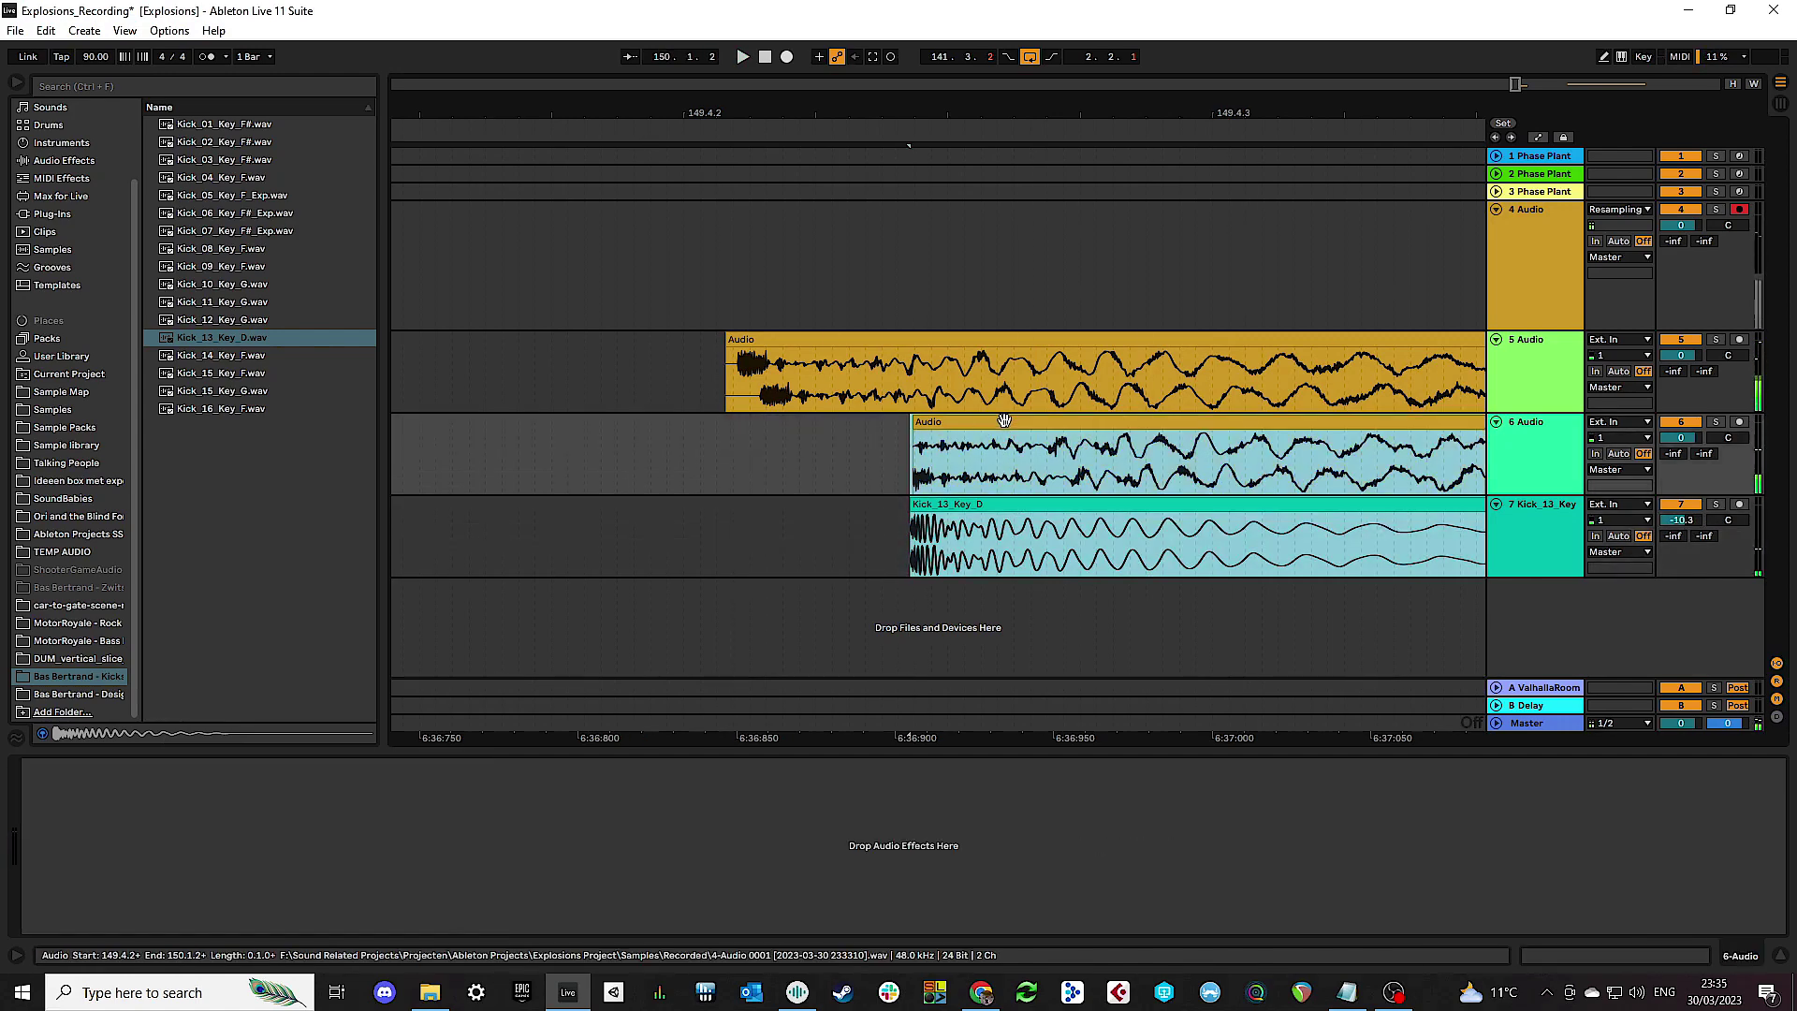
pyautogui.moveTo(1005, 422); pyautogui.dragTo(983, 421)
pyautogui.click(700, 446)
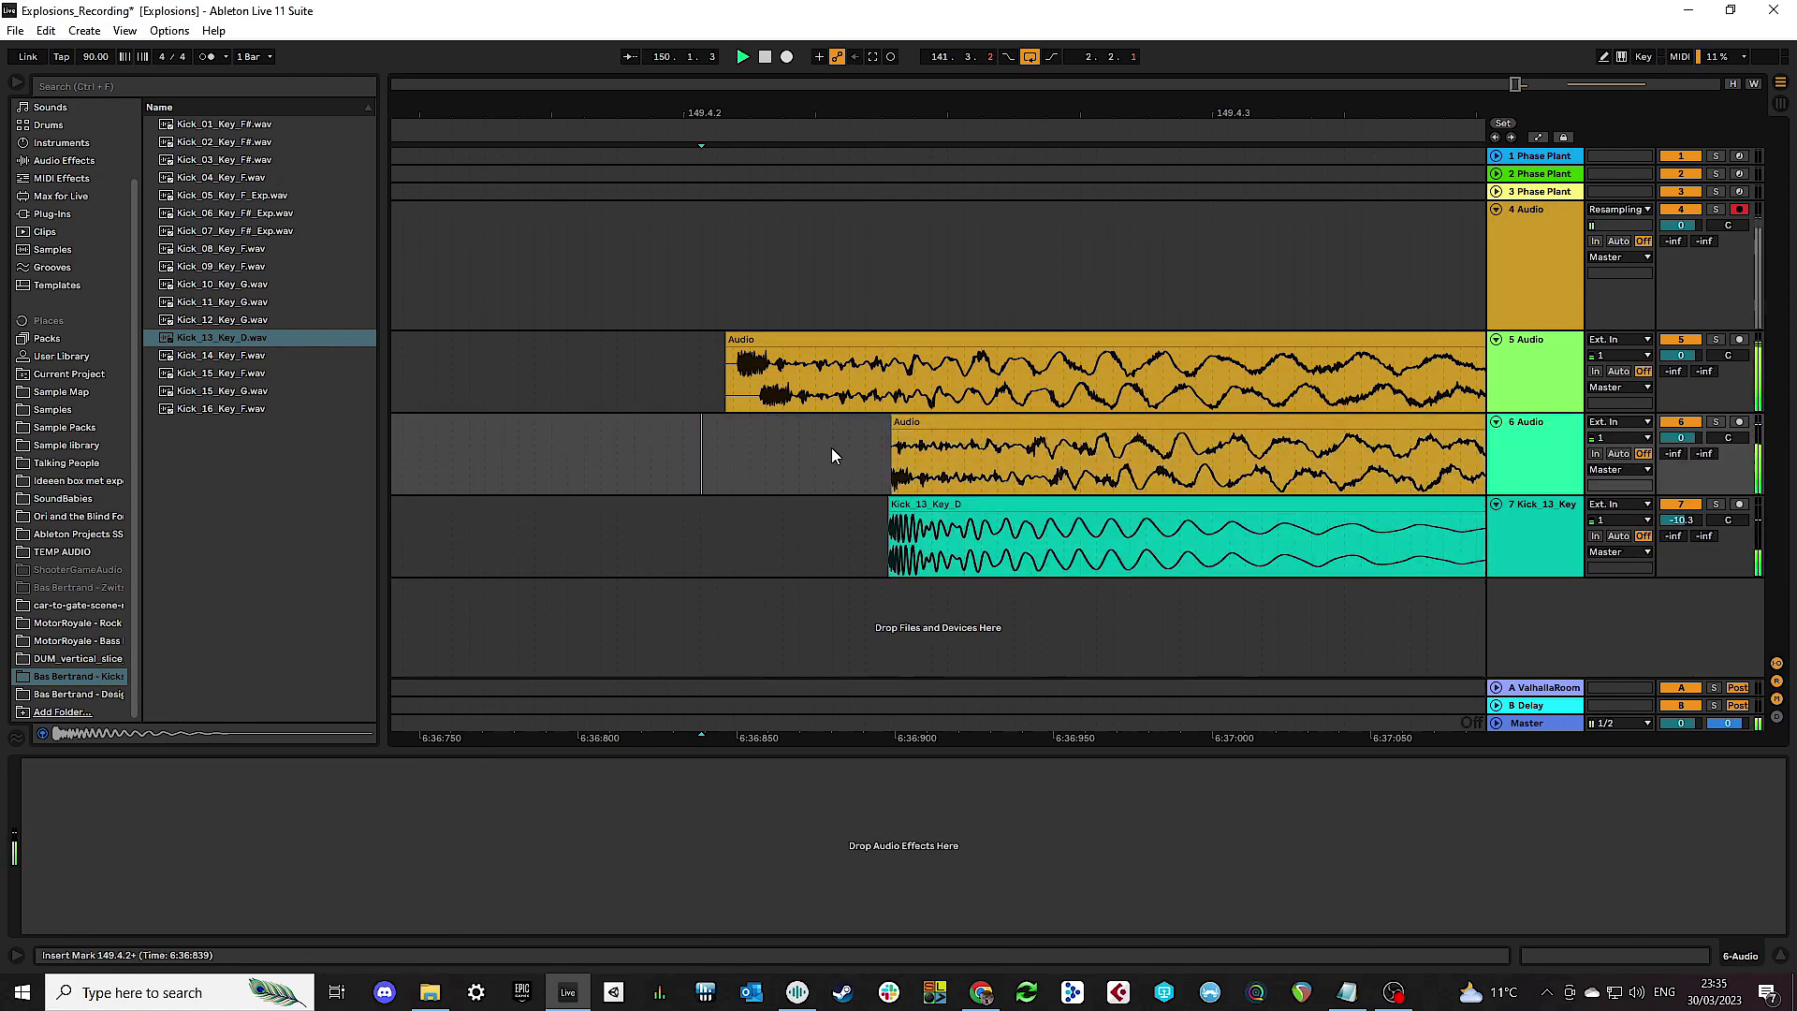
pyautogui.scroll(-8, 927, 448)
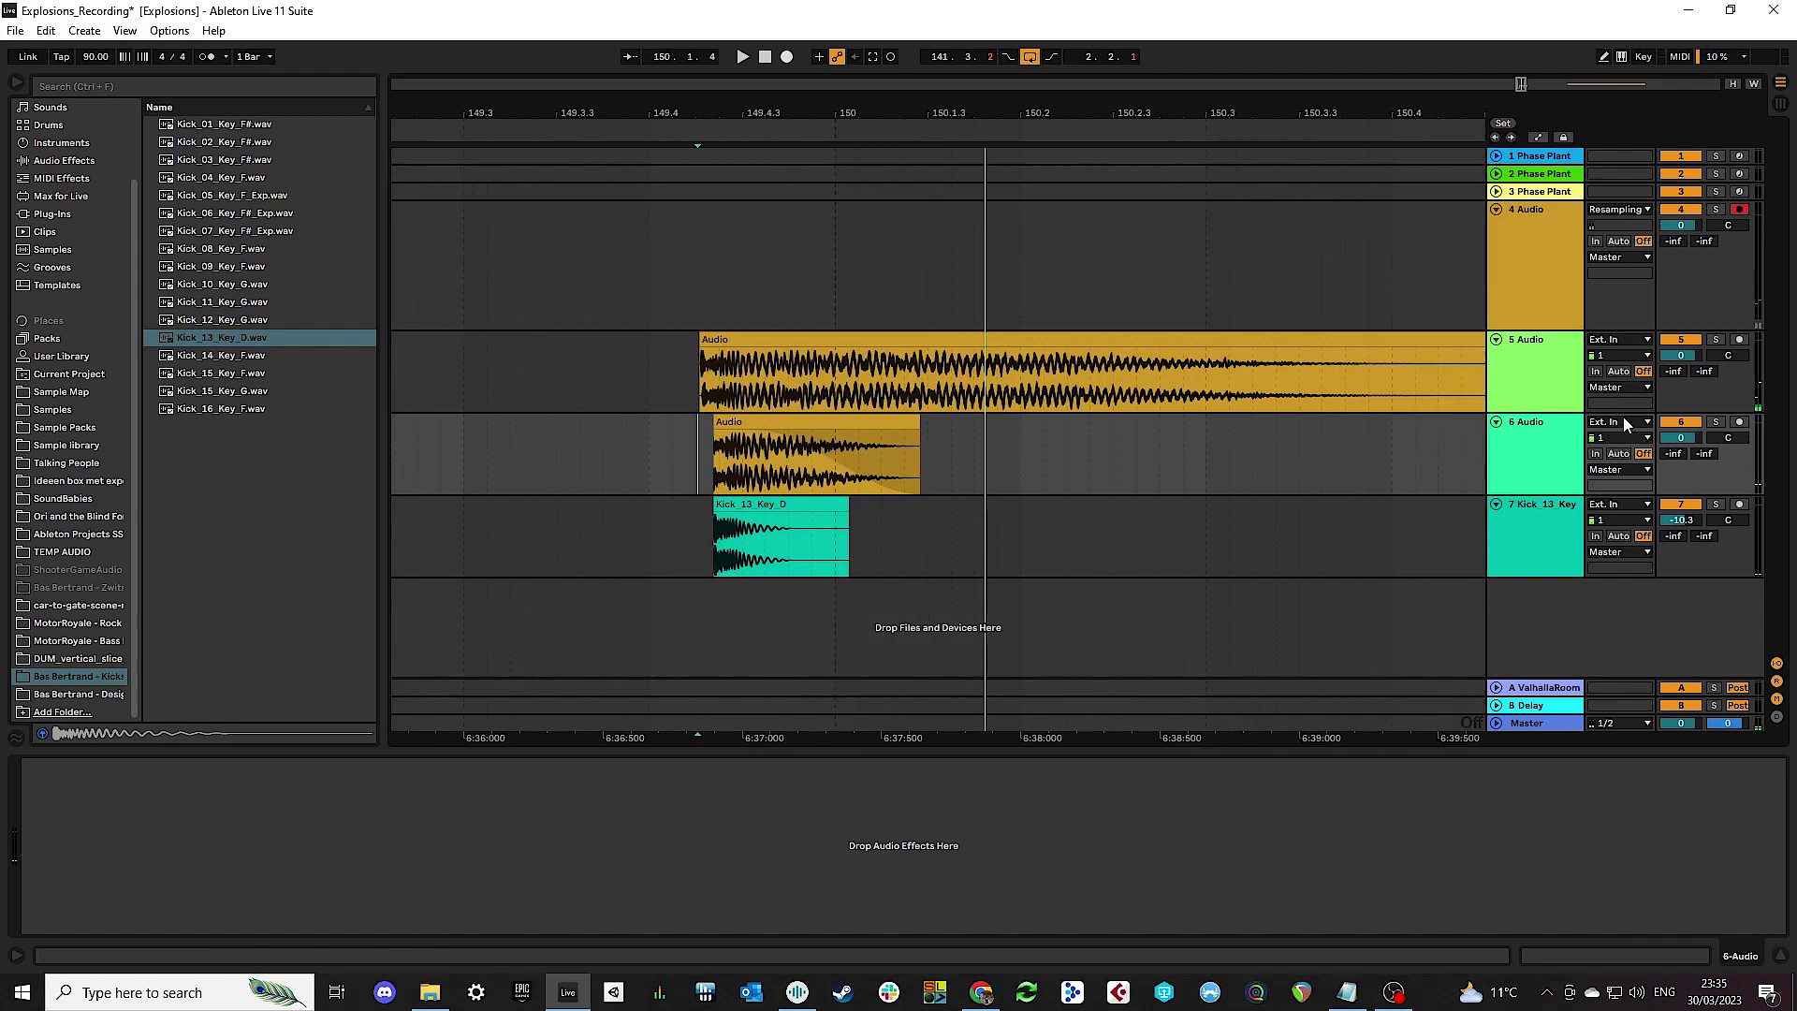
pyautogui.click(667, 431)
pyautogui.press('space')
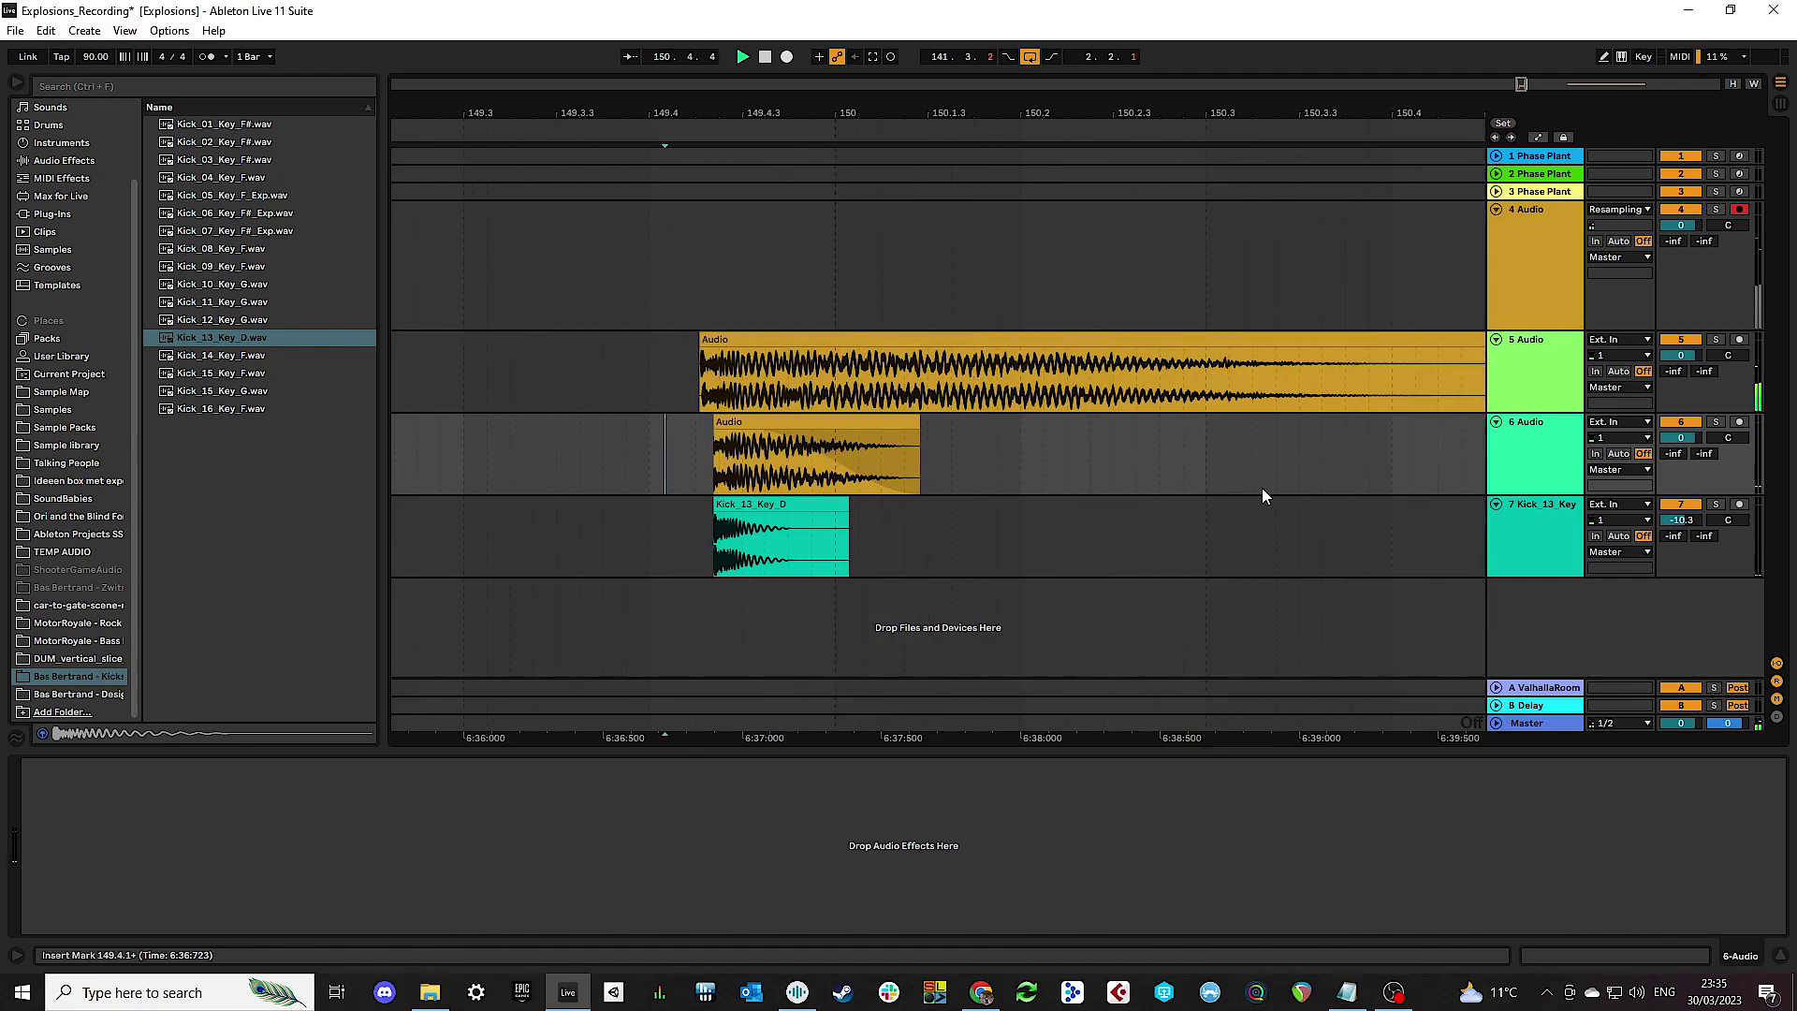
pyautogui.press('space')
# Step: Add a new audio track 8 and copy the track 5 explosion clip onto it
pyautogui.click(1526, 535)
pyautogui.hotkey('ctrl', 't')
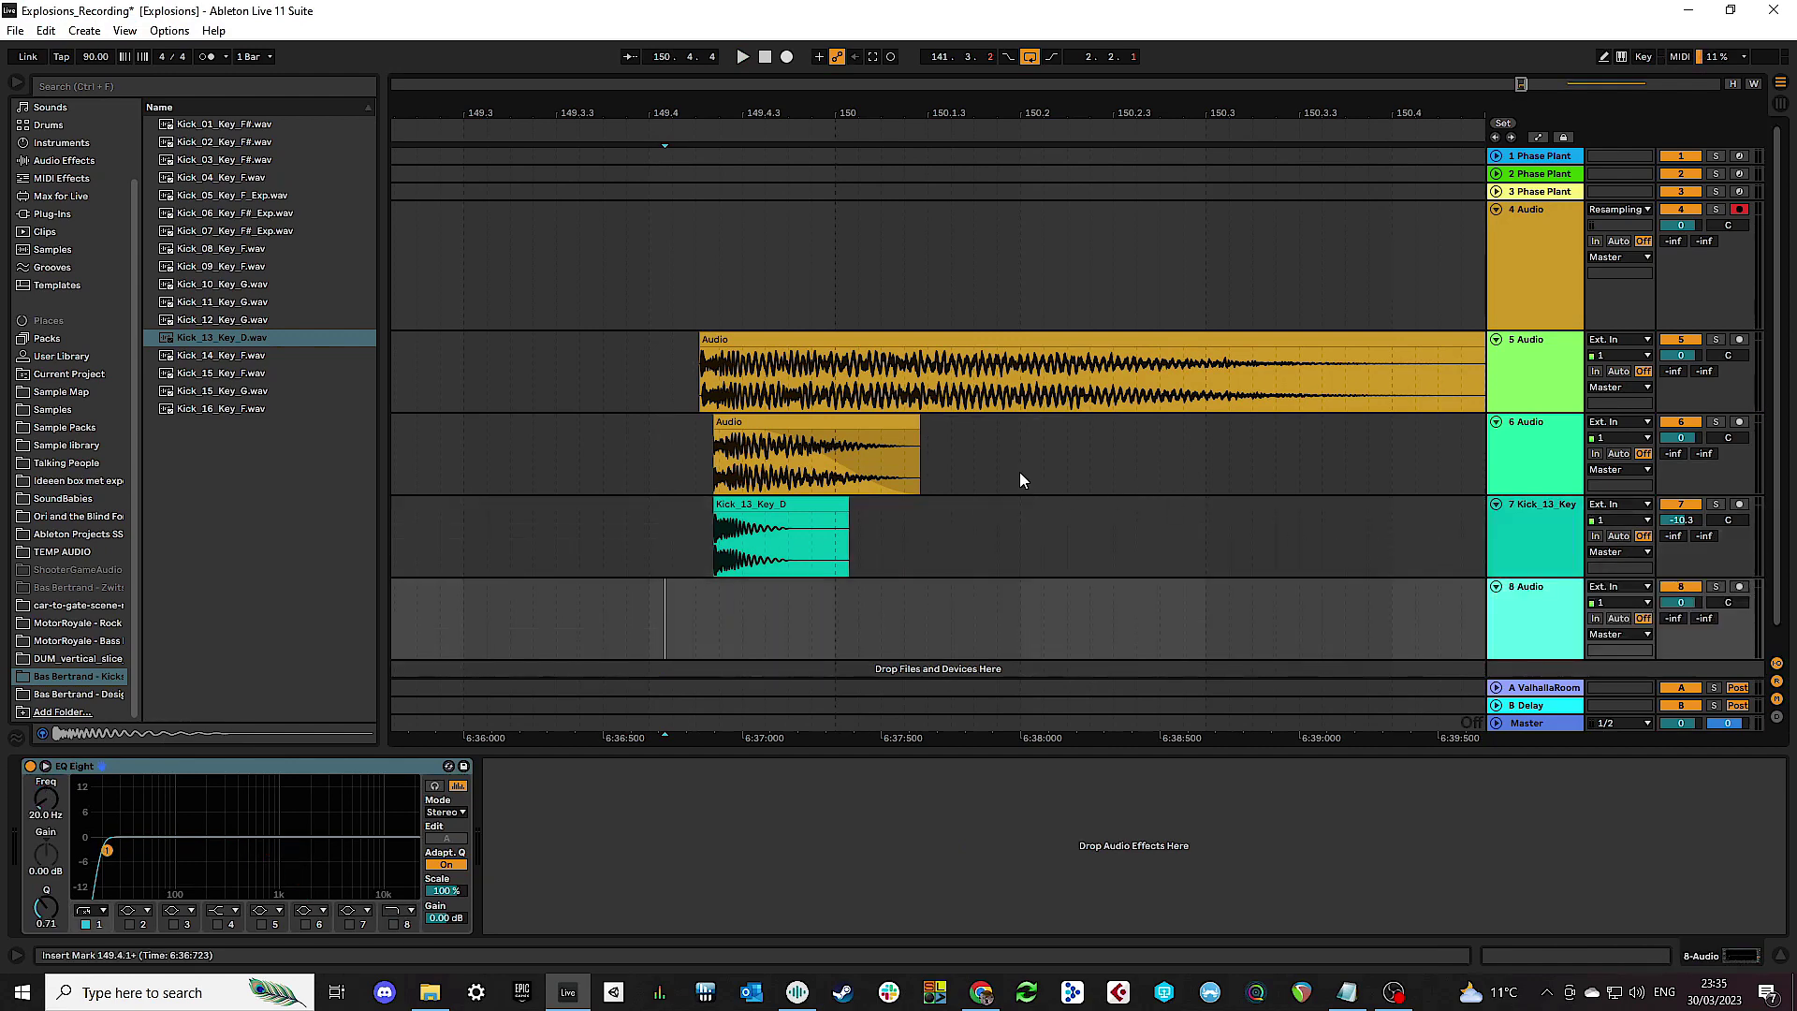
pyautogui.click(823, 339)
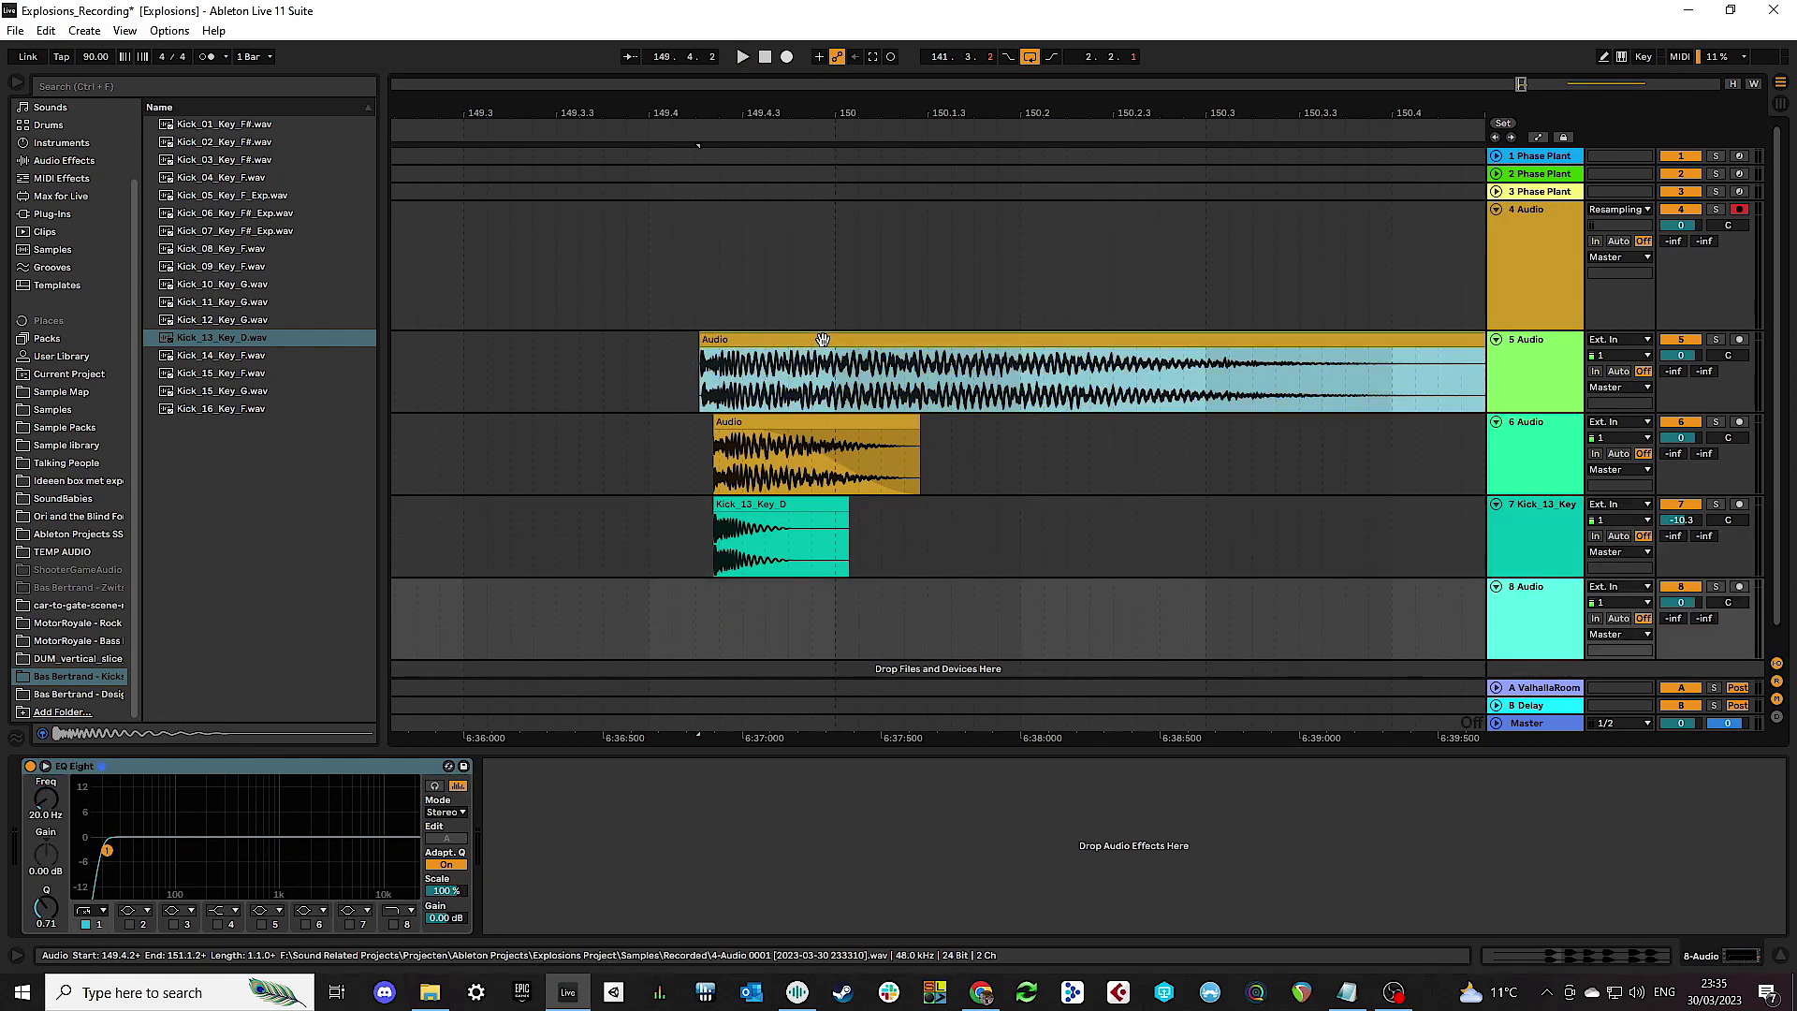
pyautogui.moveTo(823, 339); pyautogui.dragTo(817, 637)
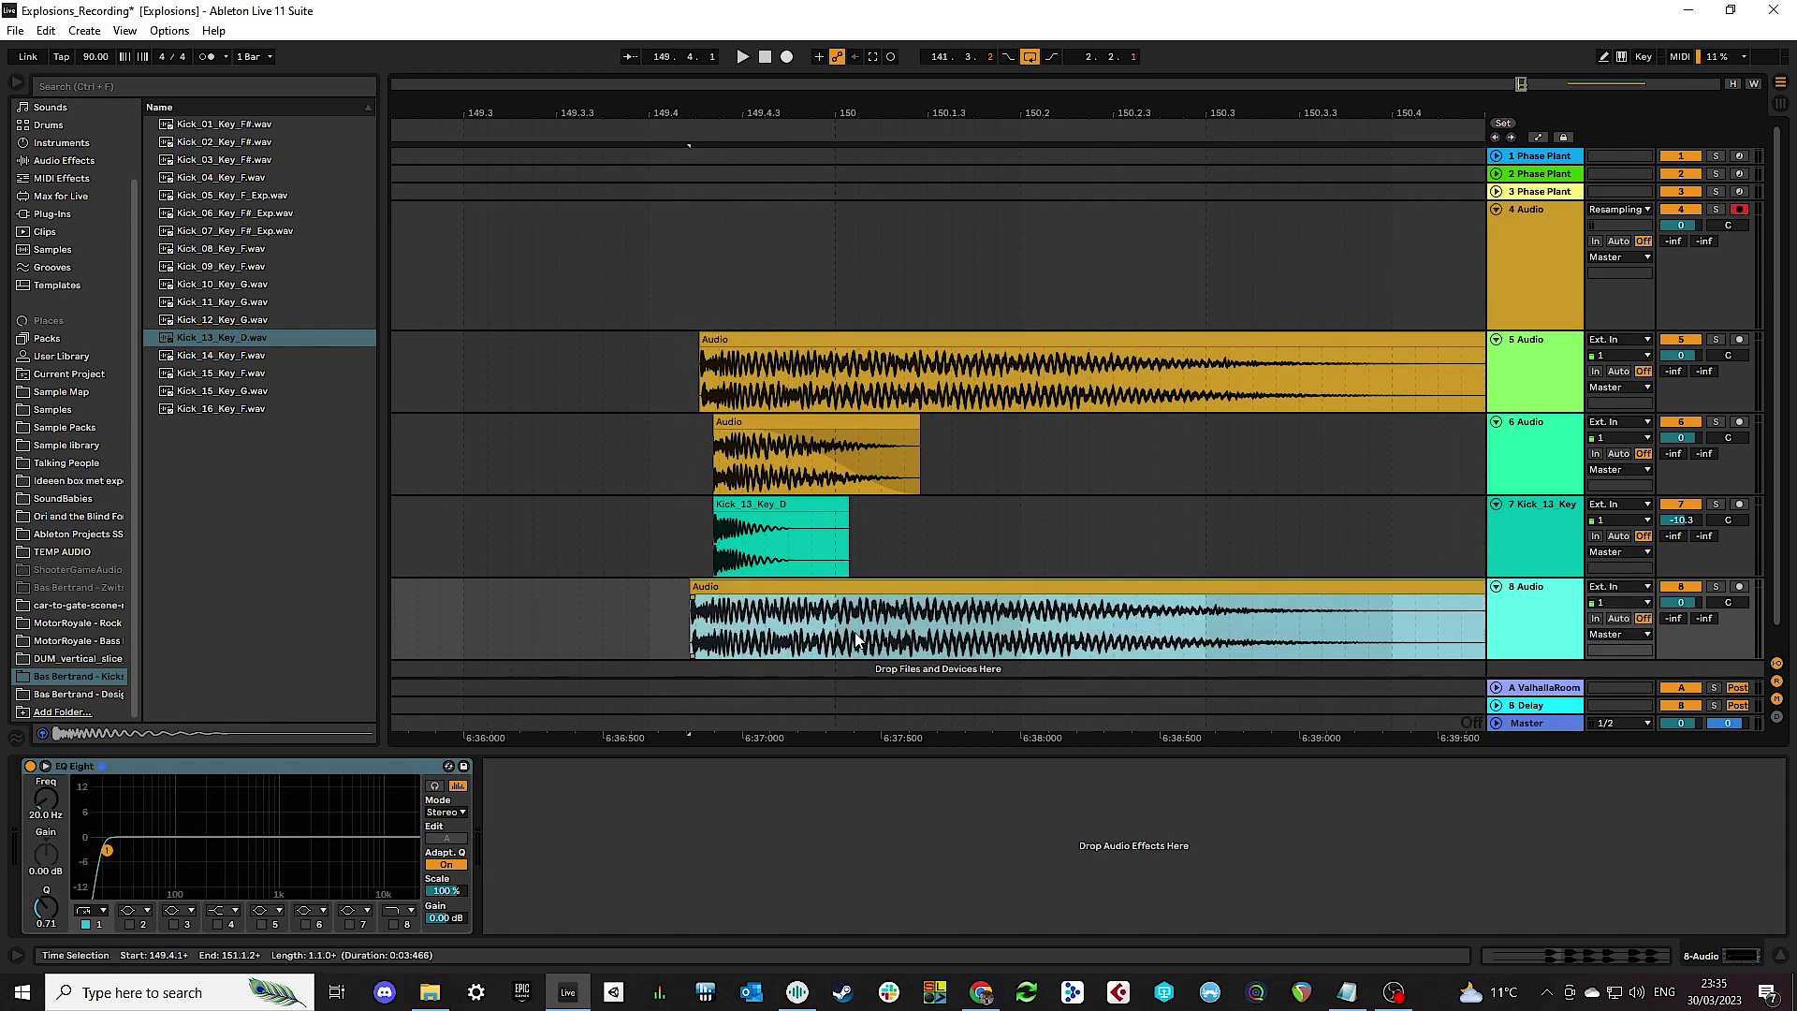
# Step: Shift the audio later inside the track 8 clip and audition the layered explosion
pyautogui.moveTo(1034, 633); pyautogui.dragTo(753, 646)
pyautogui.click(691, 644)
pyautogui.press('space')
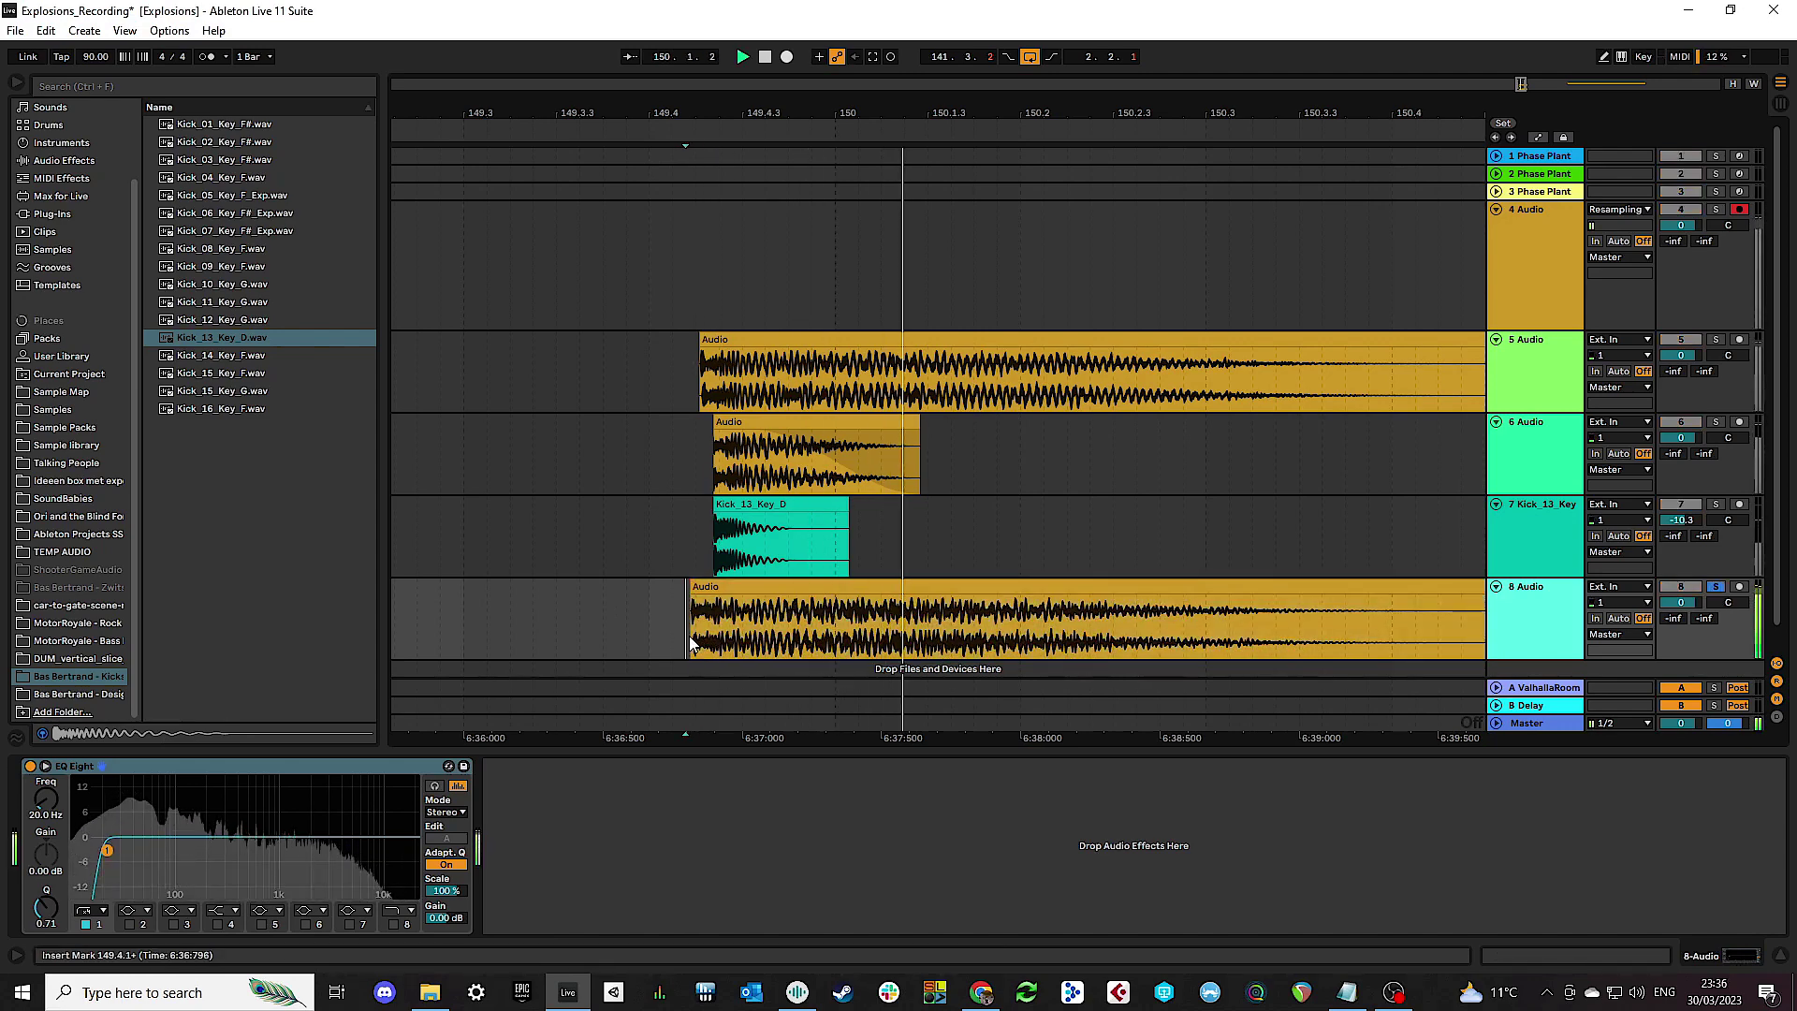
pyautogui.press('space')
# Step: Delete the EQ Eight device from track 8
pyautogui.click(711, 586)
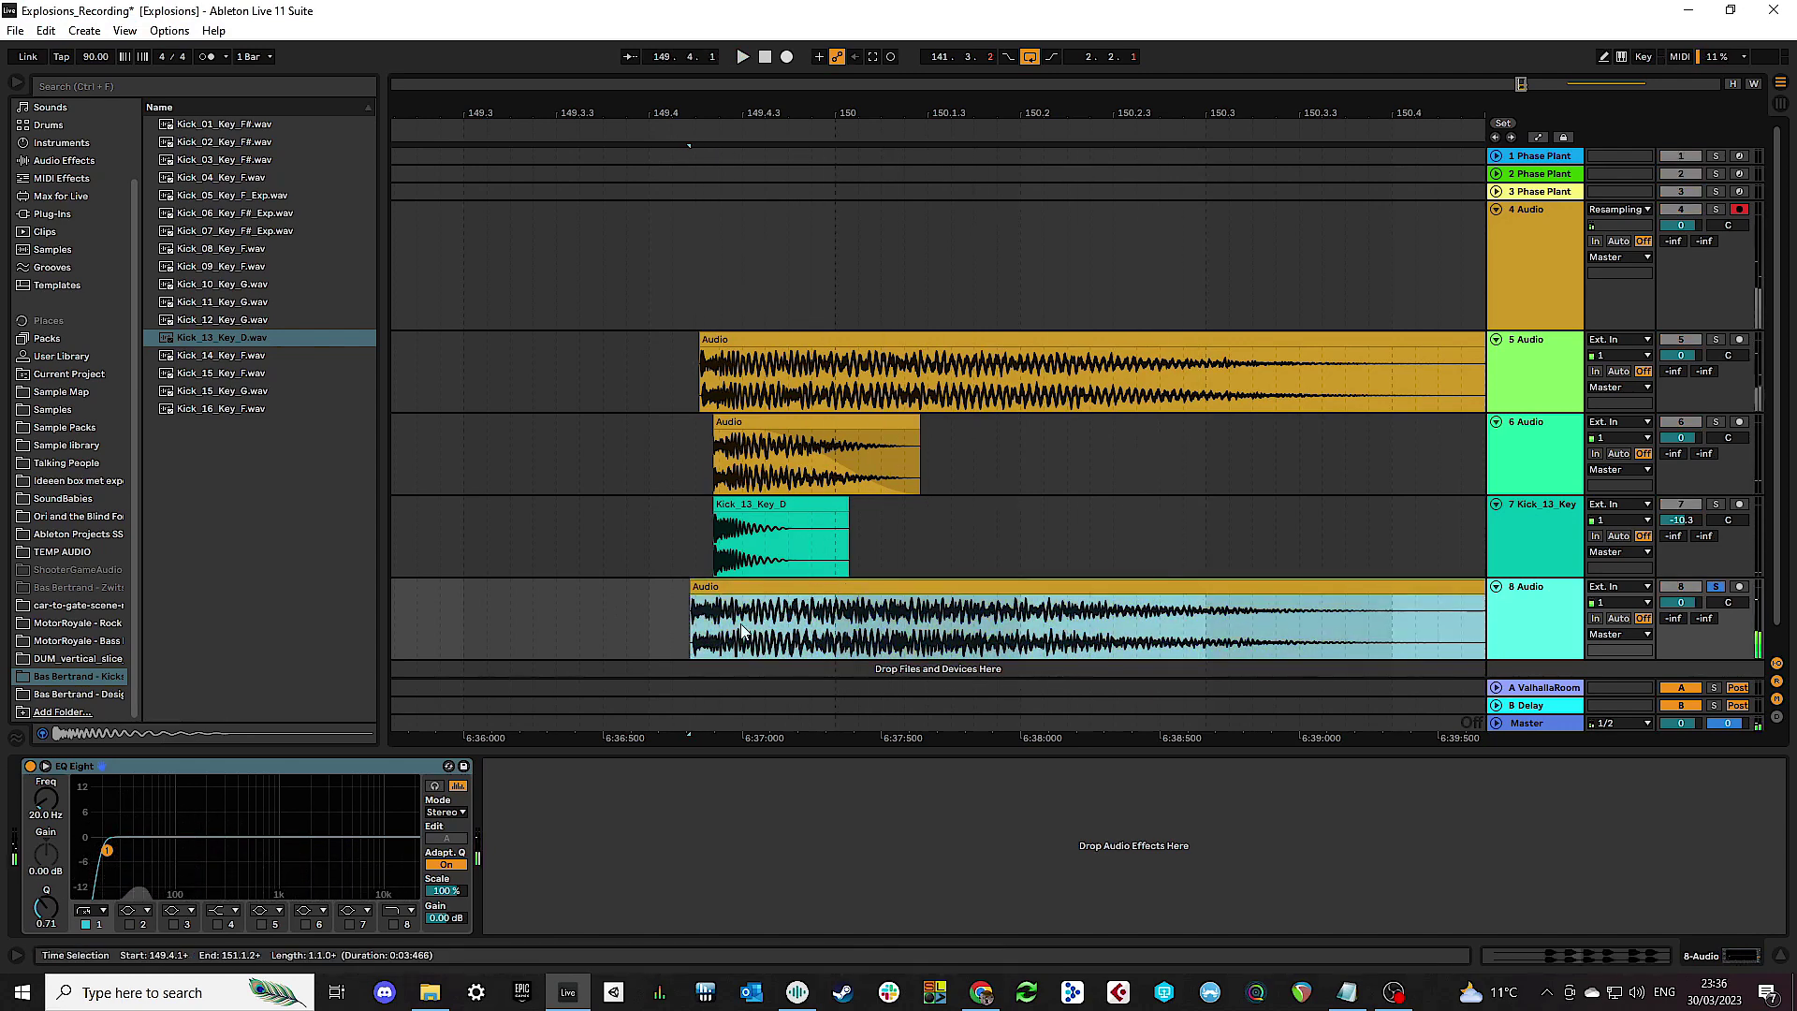
pyautogui.click(195, 773)
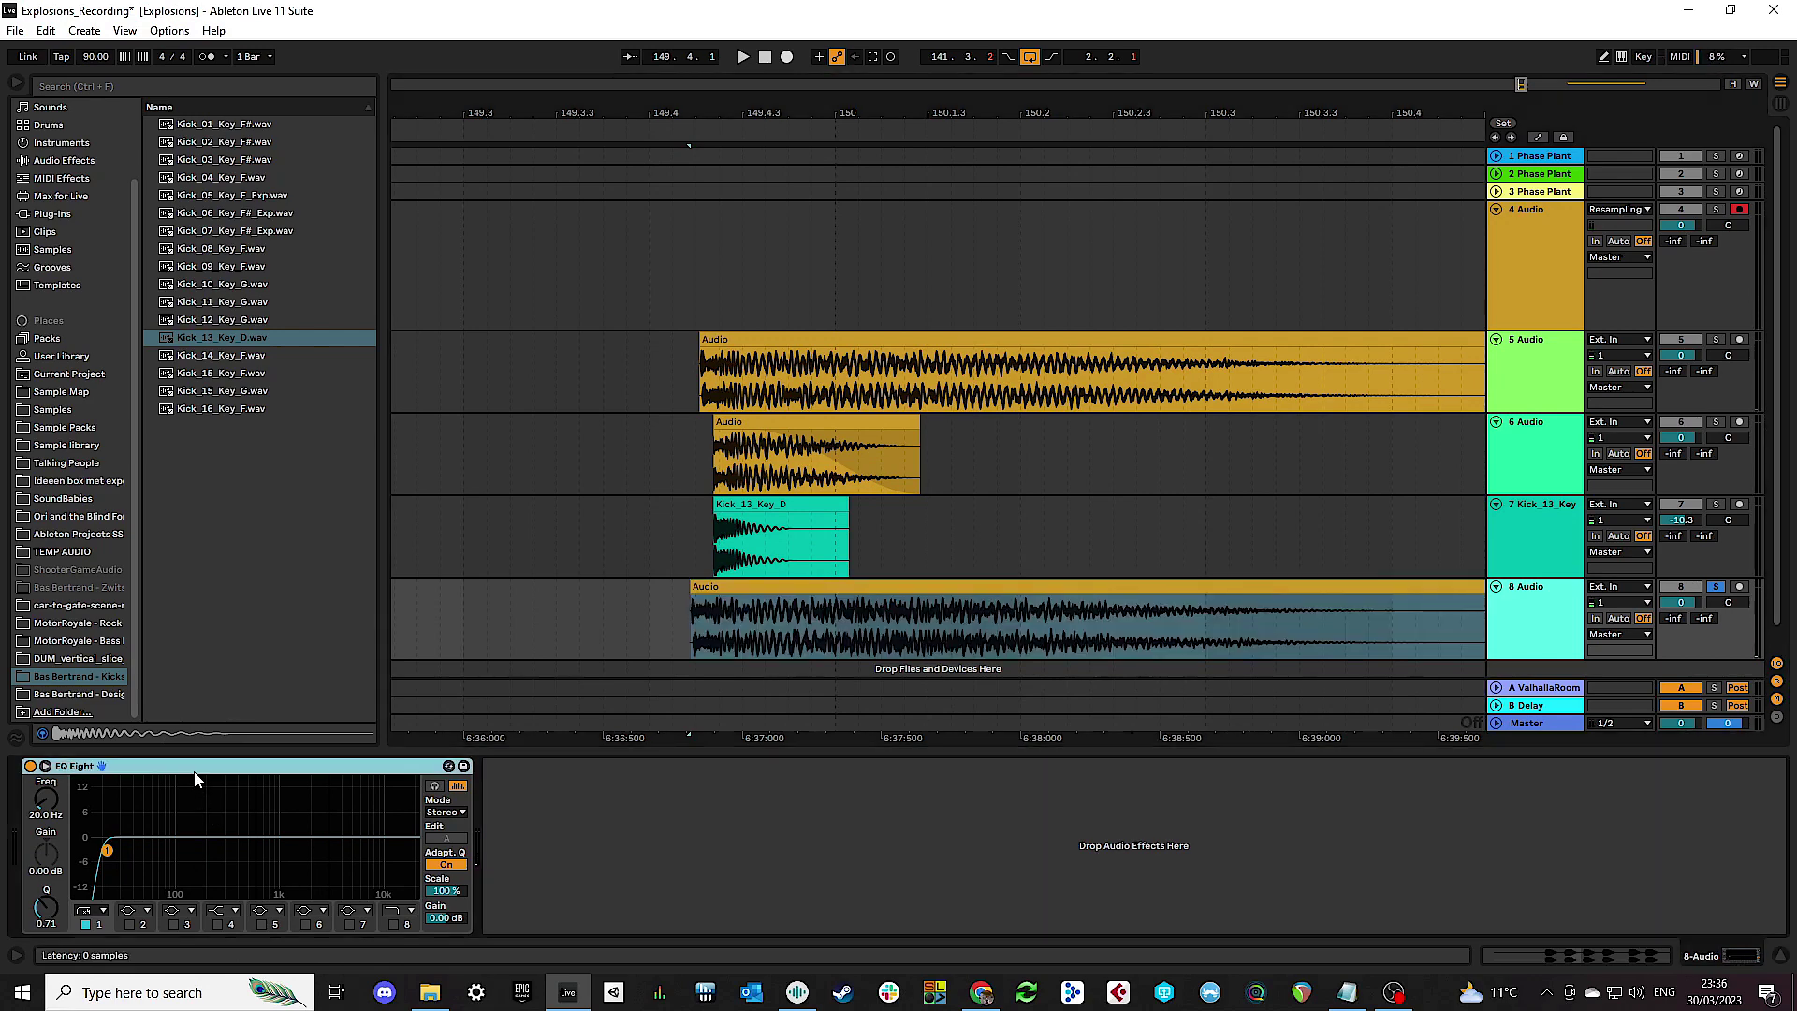
pyautogui.press('Delete')
pyautogui.click(766, 649)
# Step: Turn Warp off for the track 8 explosion clip and transpose it down to -12 st
pyautogui.moveTo(711, 753); pyautogui.dragTo(711, 362)
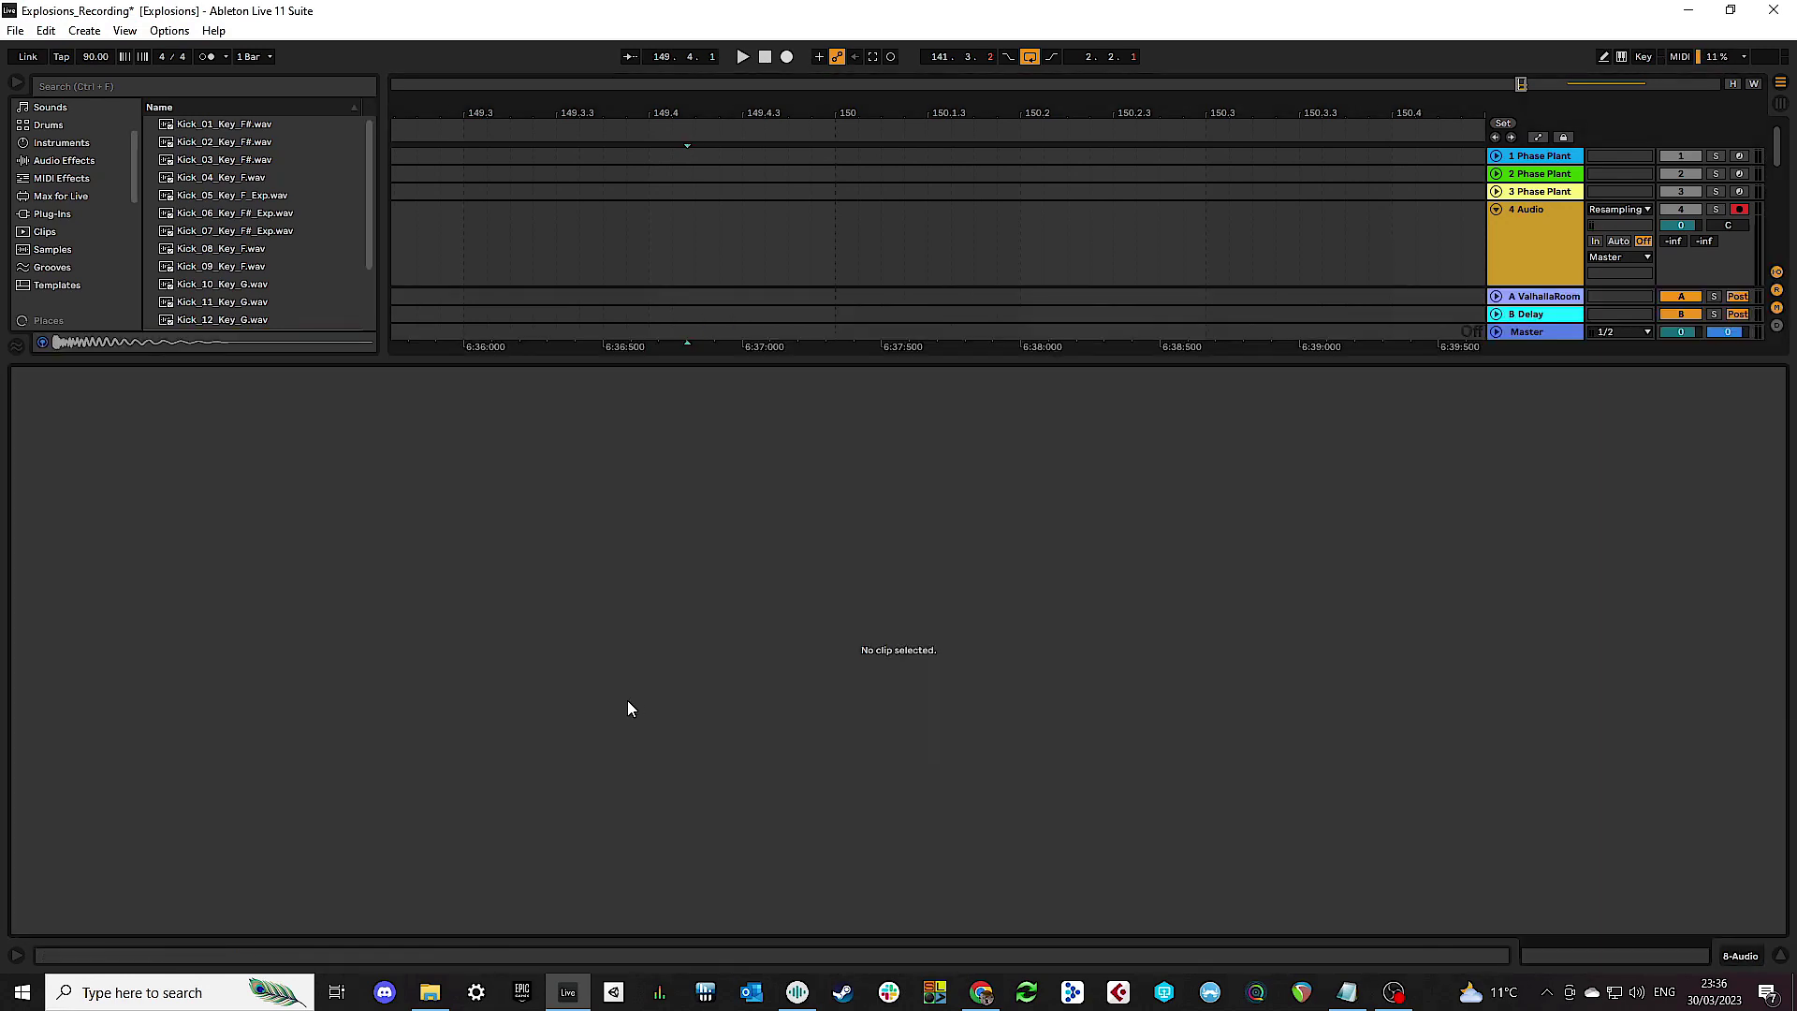
pyautogui.click(781, 608)
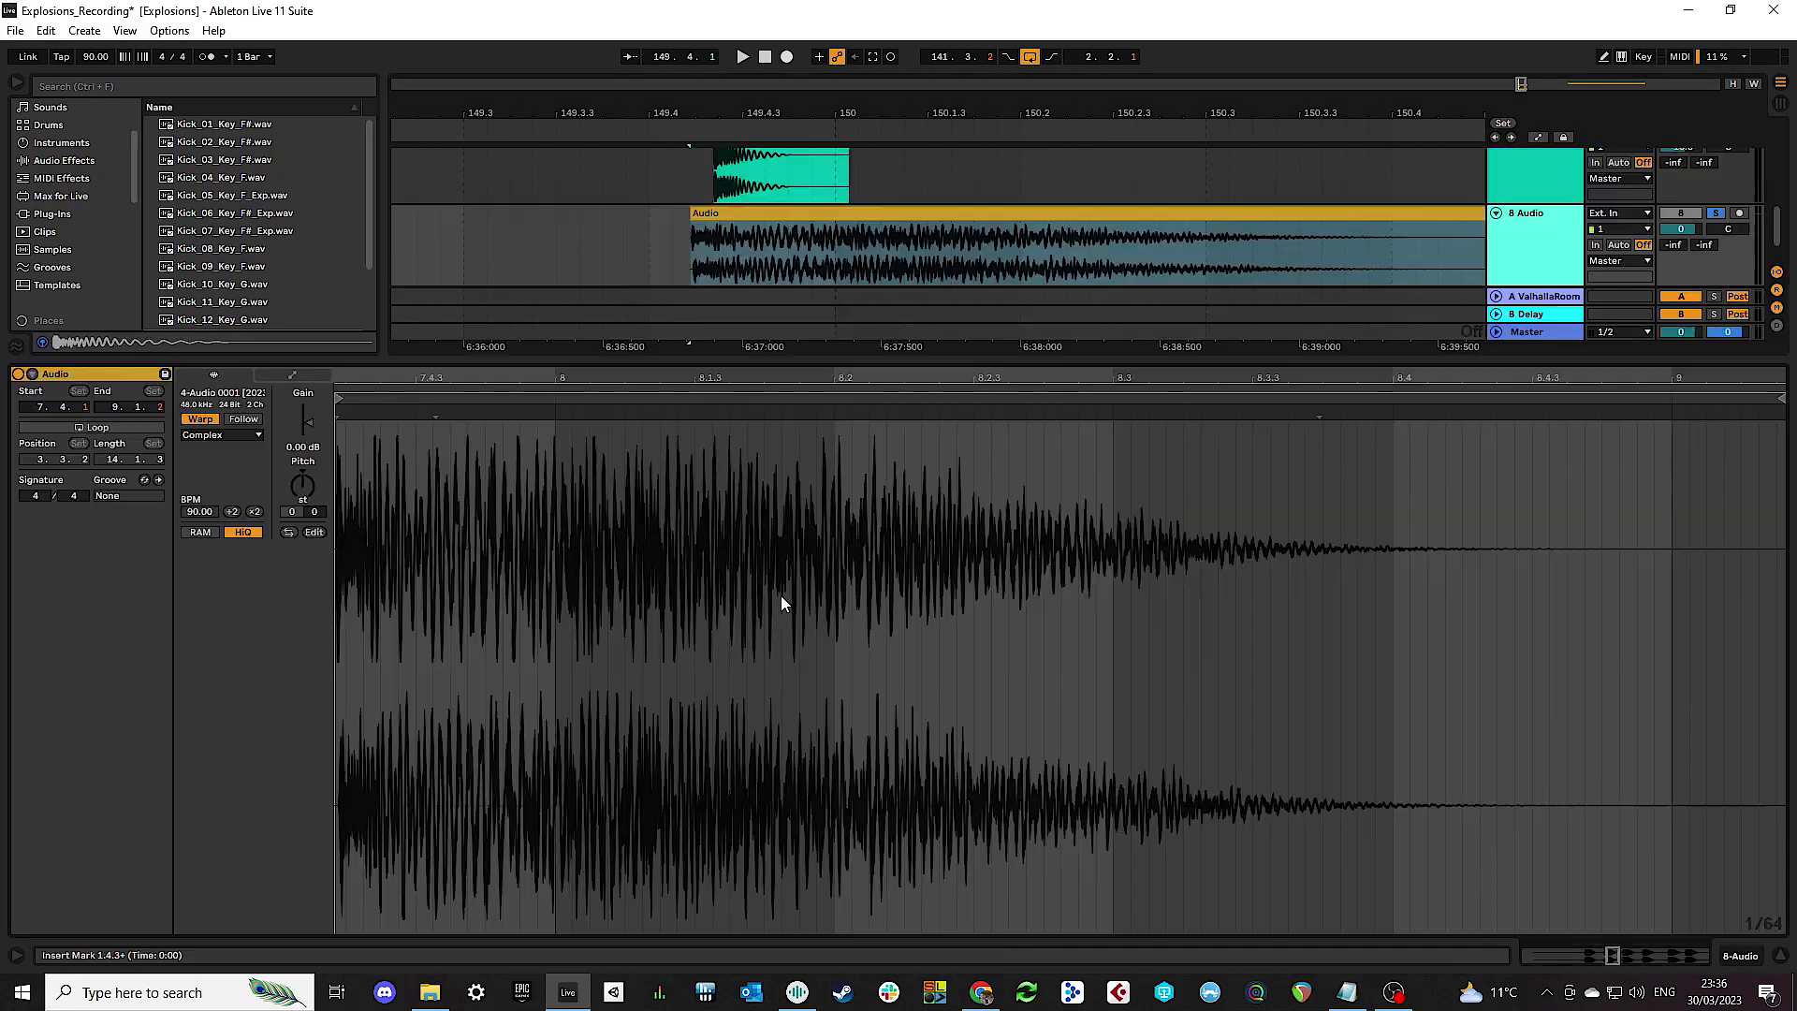
pyautogui.click(200, 419)
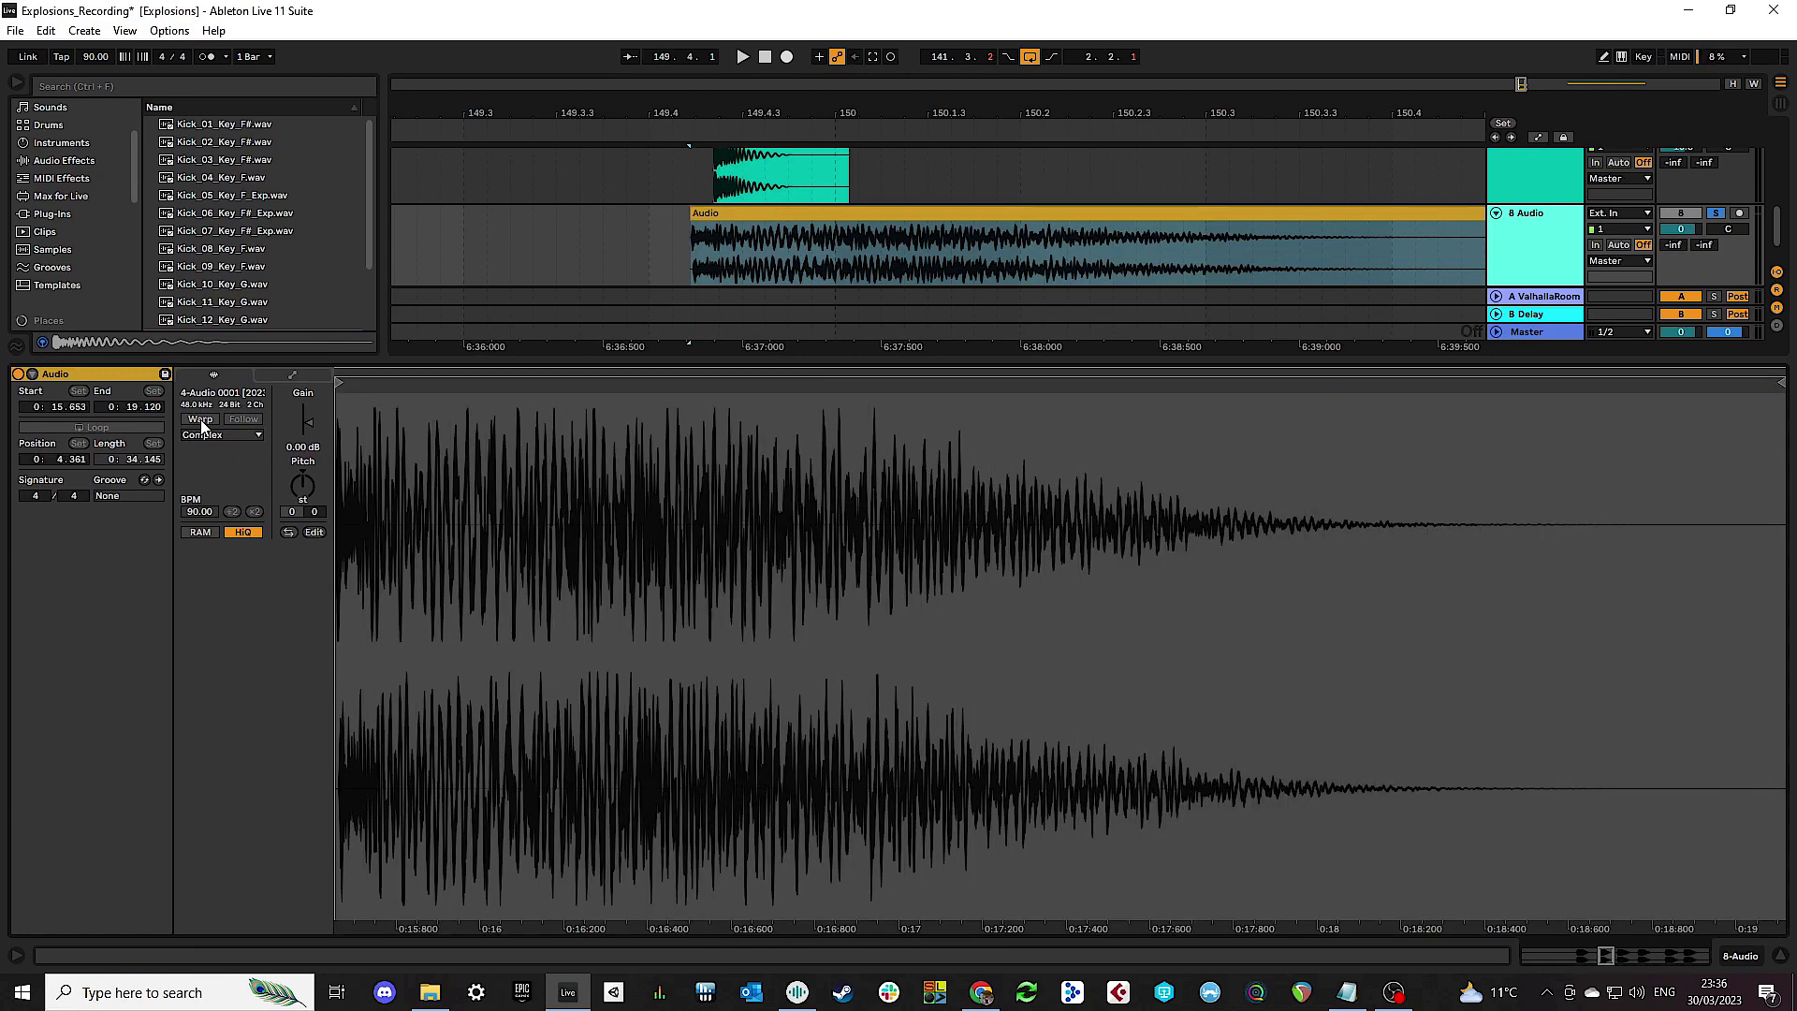
pyautogui.moveTo(295, 502); pyautogui.dragTo(296, 558)
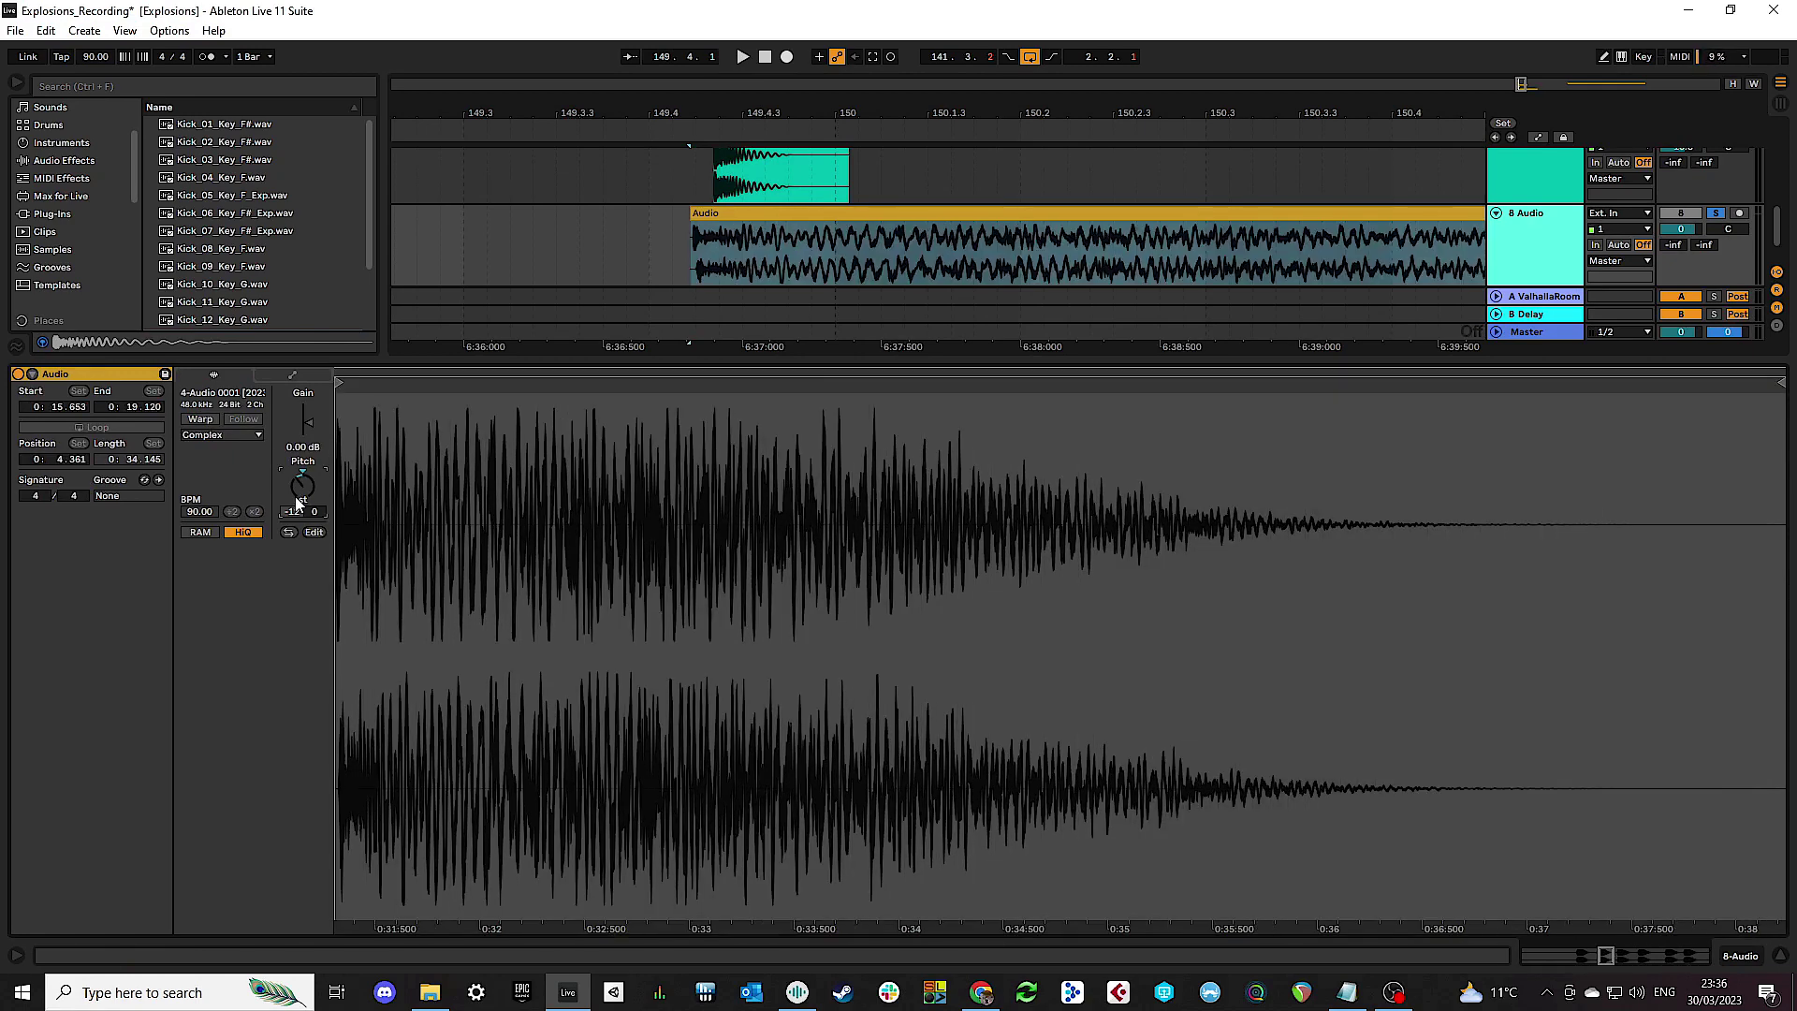
pyautogui.hotkey('shift', 'Tab')
pyautogui.scroll(-3, 784, 553)
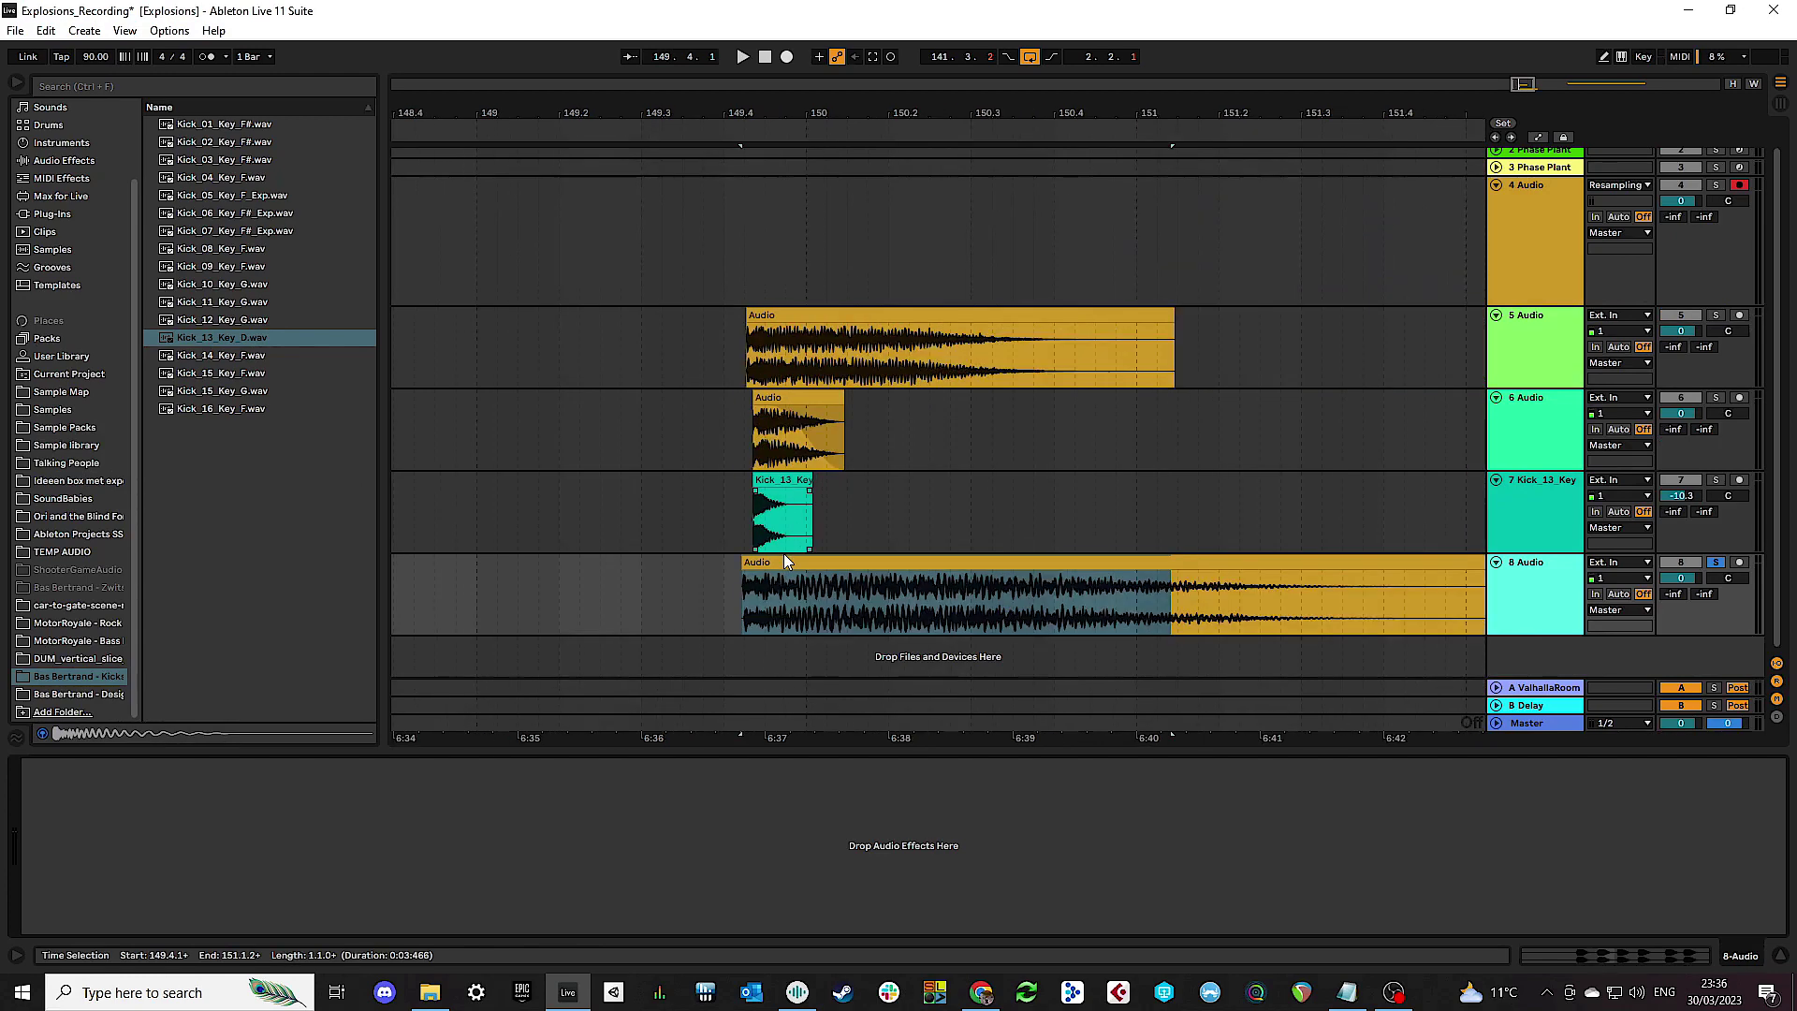
# Step: Trim the clip's start, move it earlier, and lower the track 8 volume slightly
pyautogui.moveTo(746, 580); pyautogui.dragTo(854, 566)
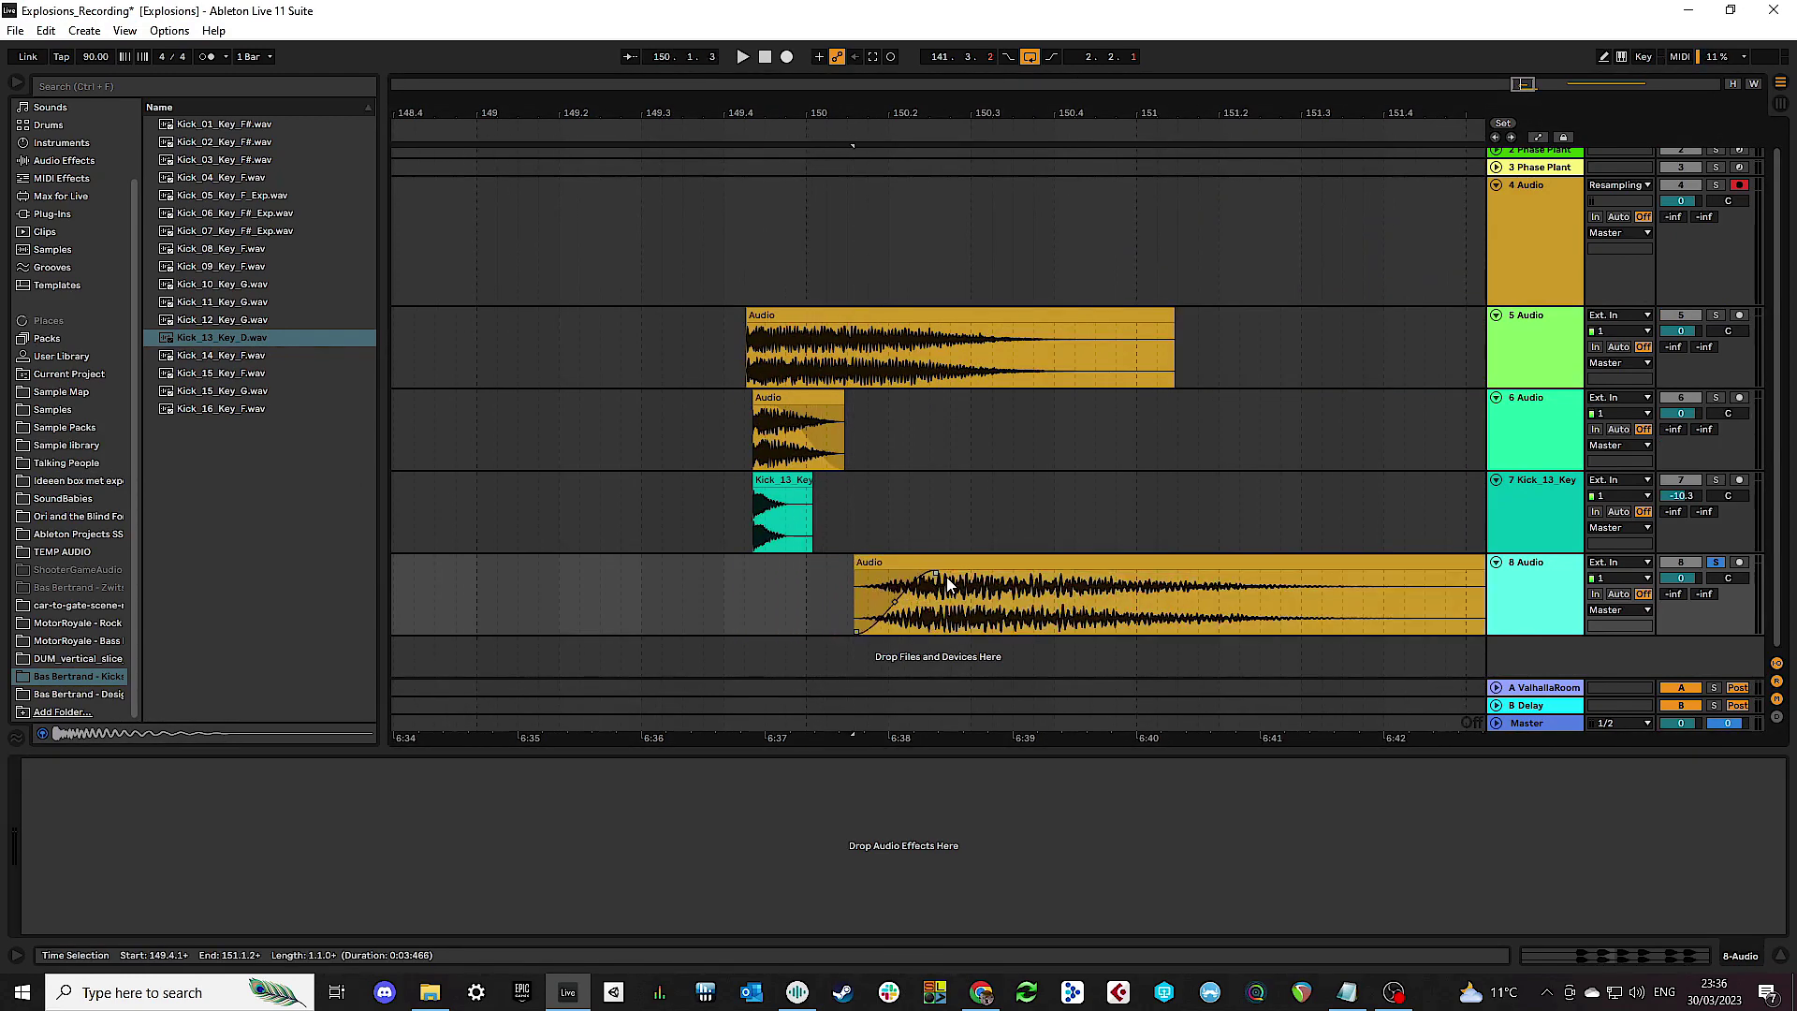
pyautogui.click(1011, 564)
pyautogui.moveTo(1011, 564); pyautogui.dragTo(956, 569)
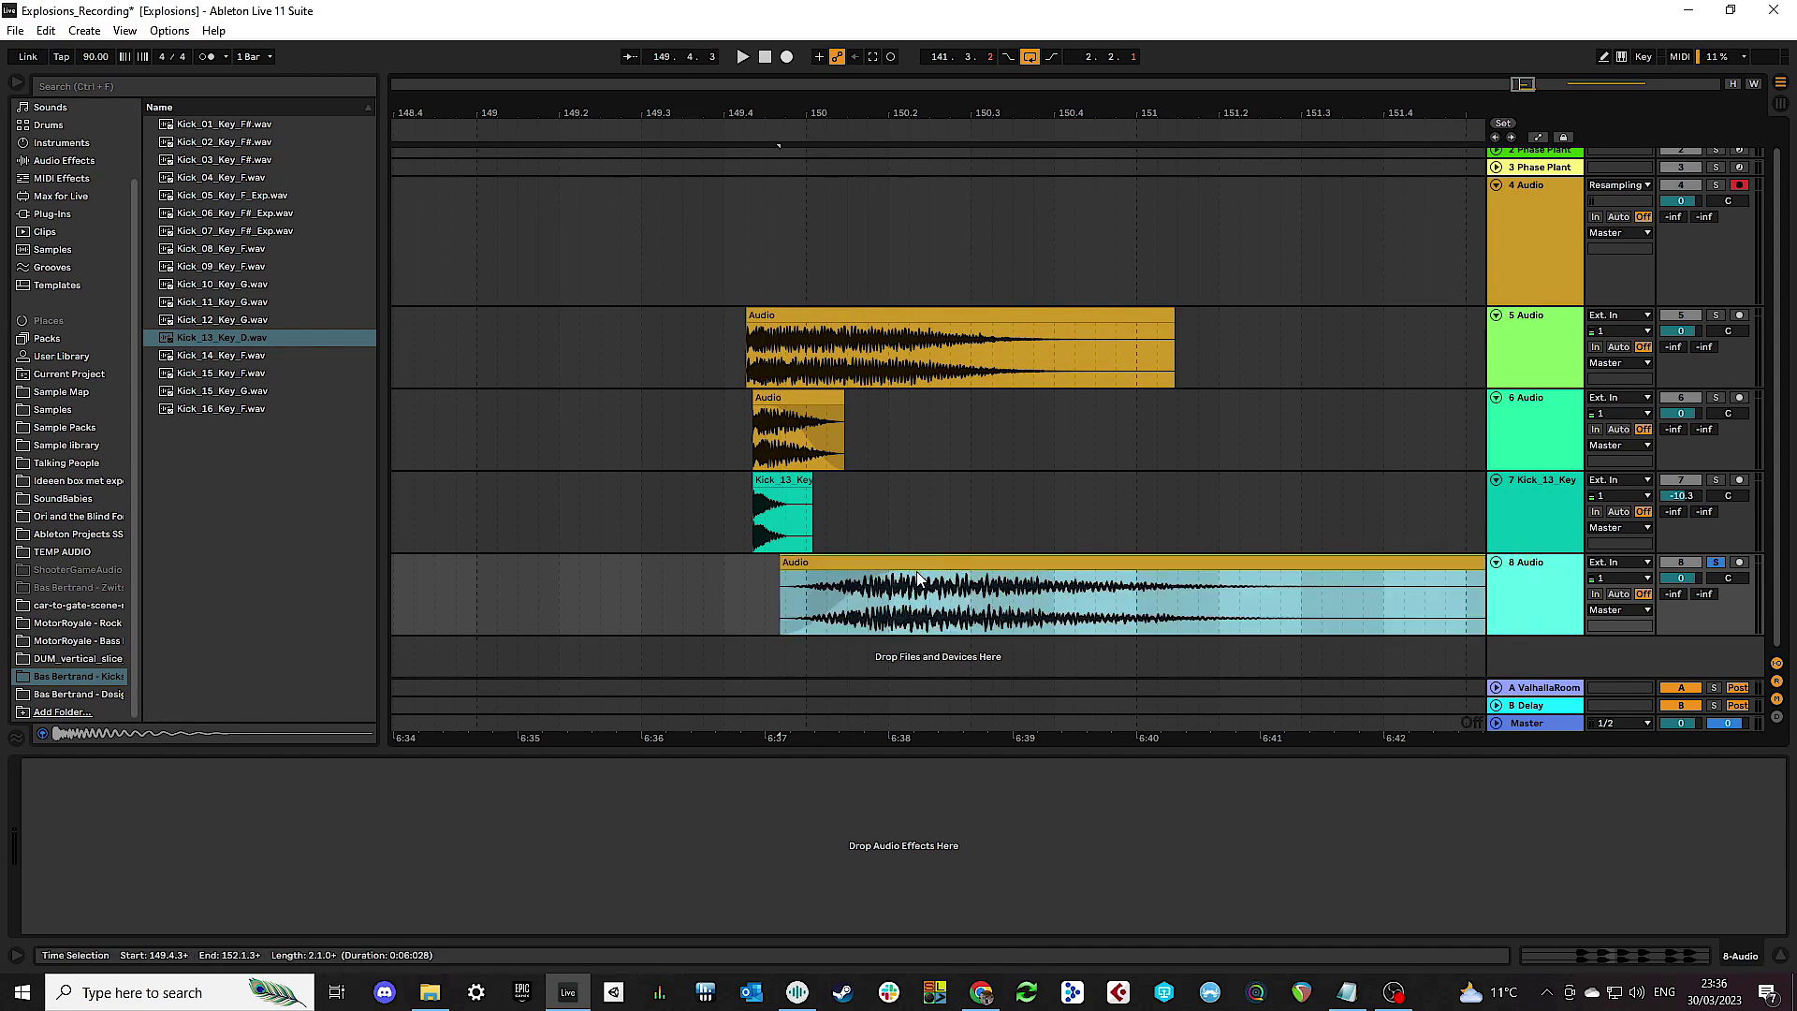
pyautogui.moveTo(1680, 578); pyautogui.dragTo(1680, 590)
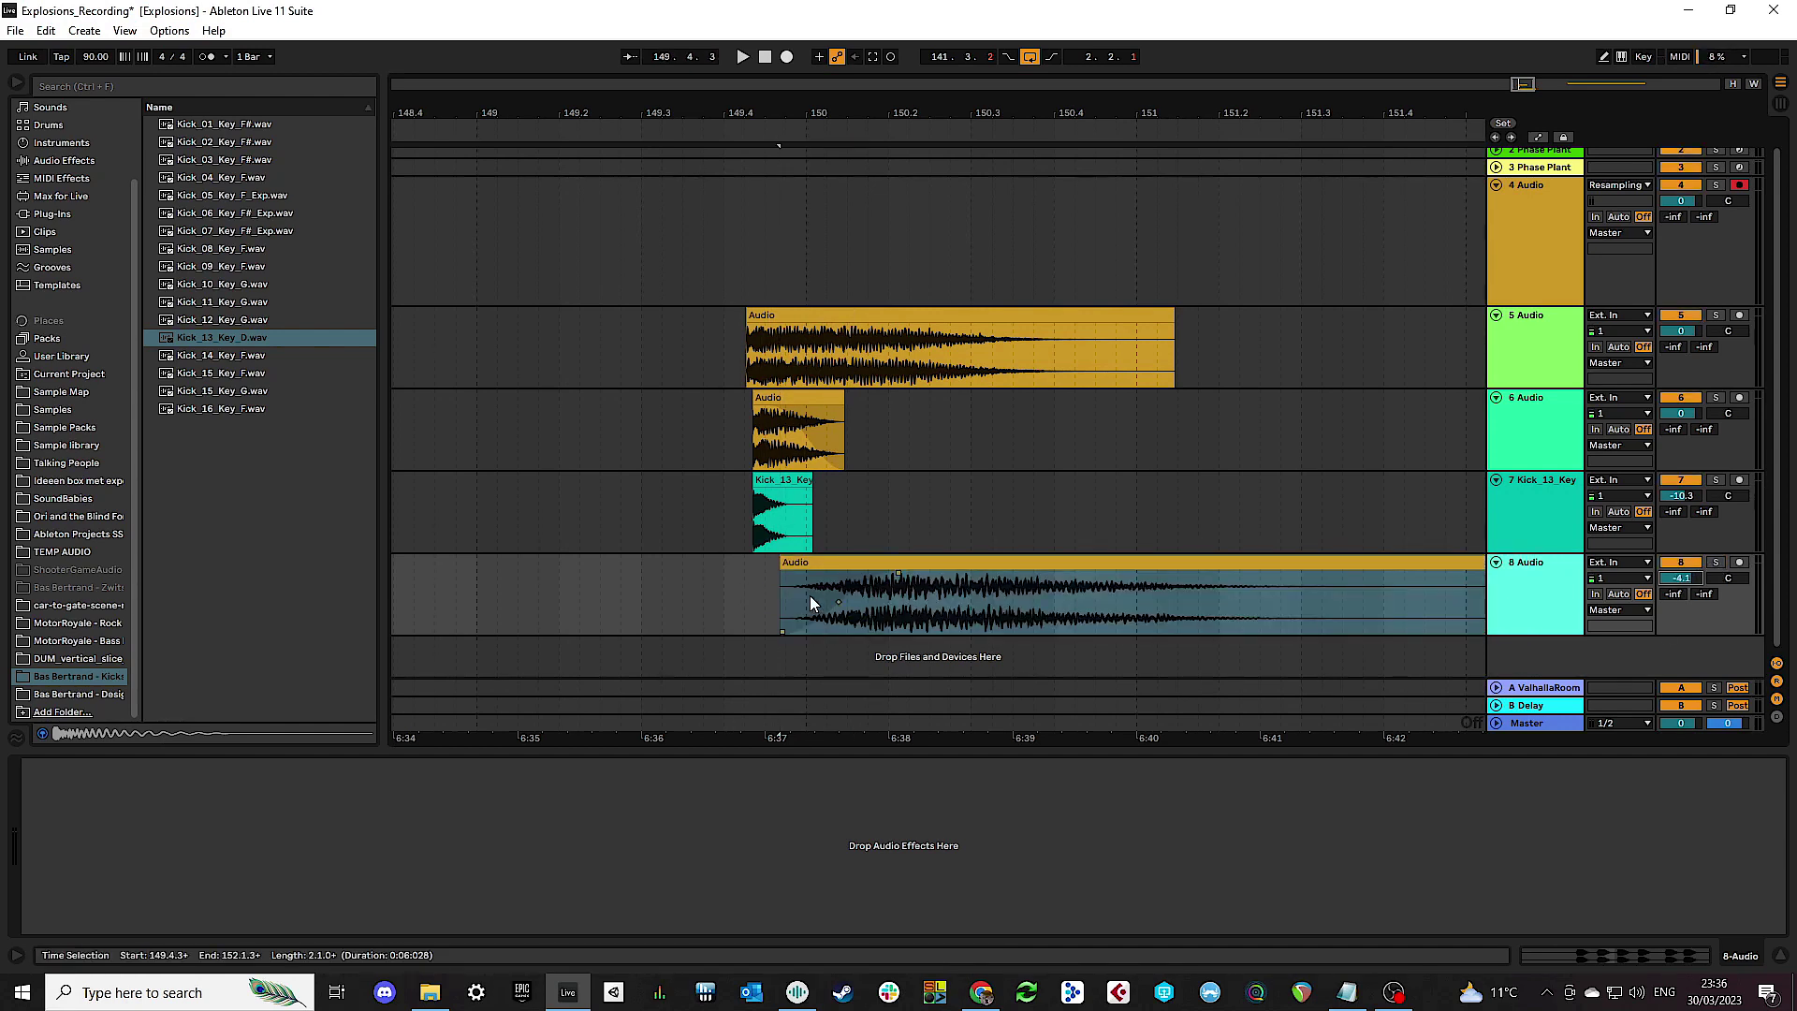
# Step: Play the layered explosion and nudge the track 8 clip slightly earlier
pyautogui.click(739, 586)
pyautogui.press('space')
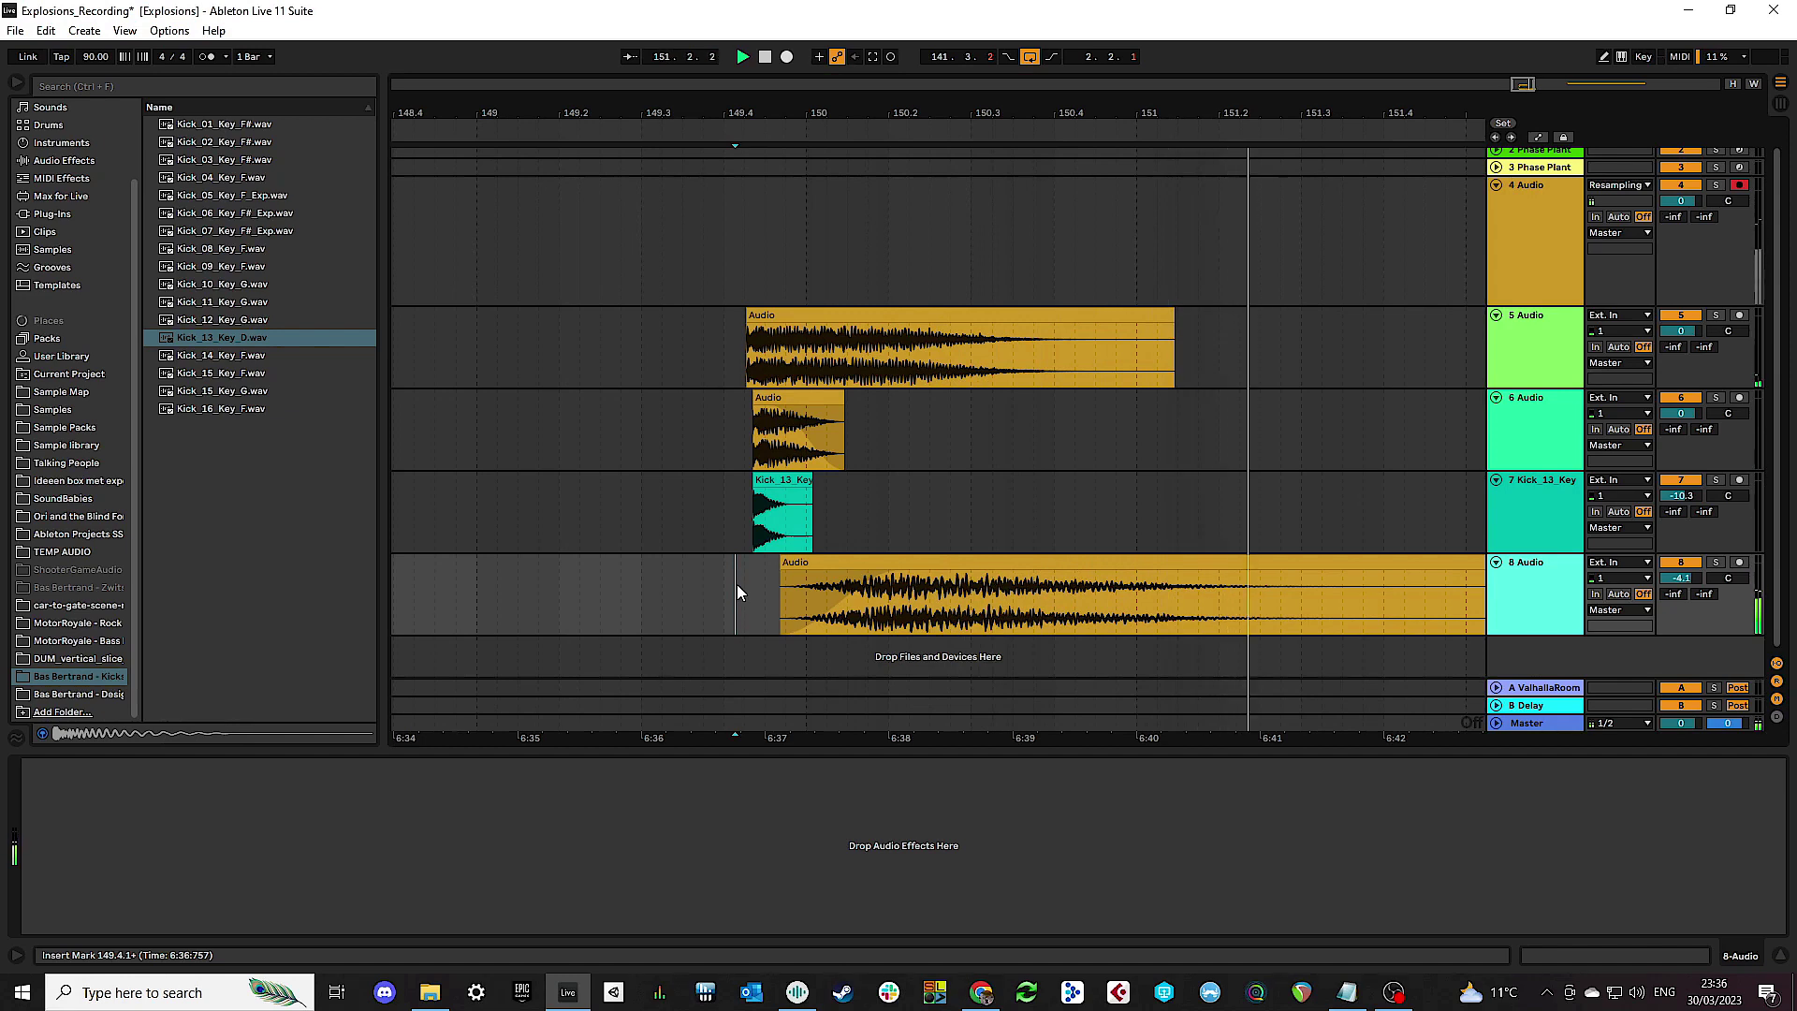
pyautogui.moveTo(968, 567); pyautogui.dragTo(957, 567)
pyautogui.click(734, 580)
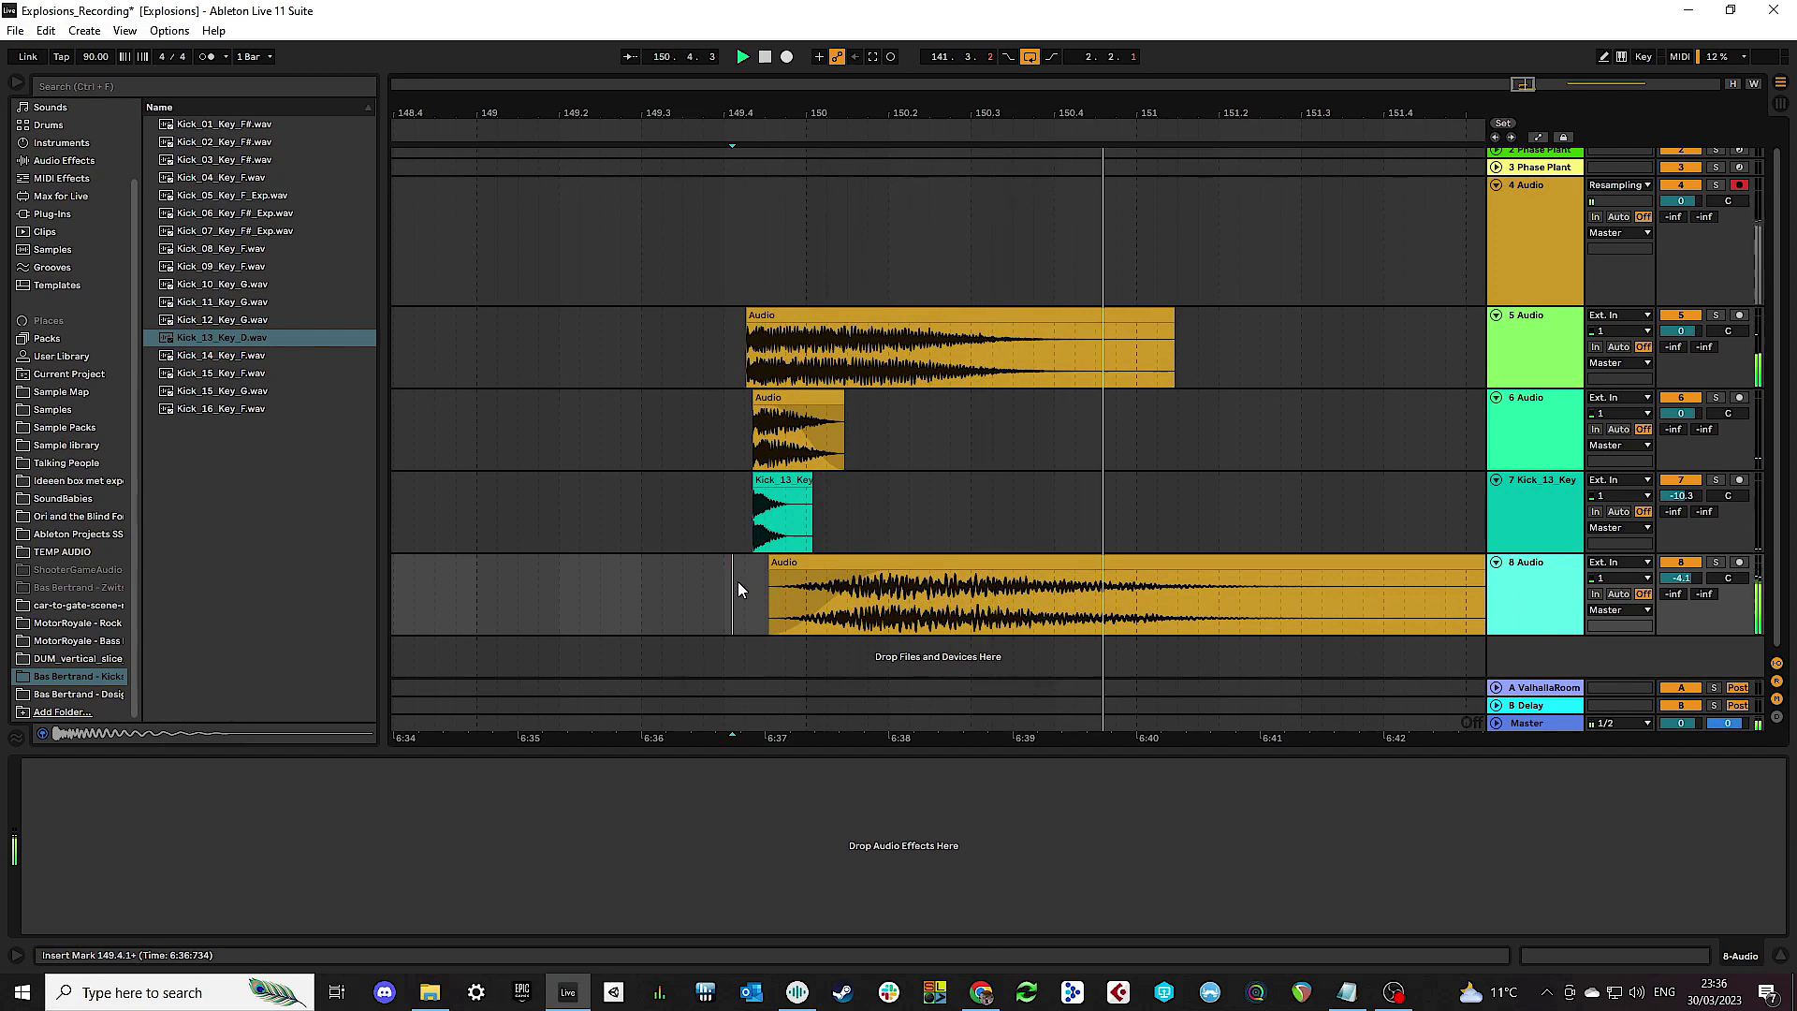
pyautogui.press('-')
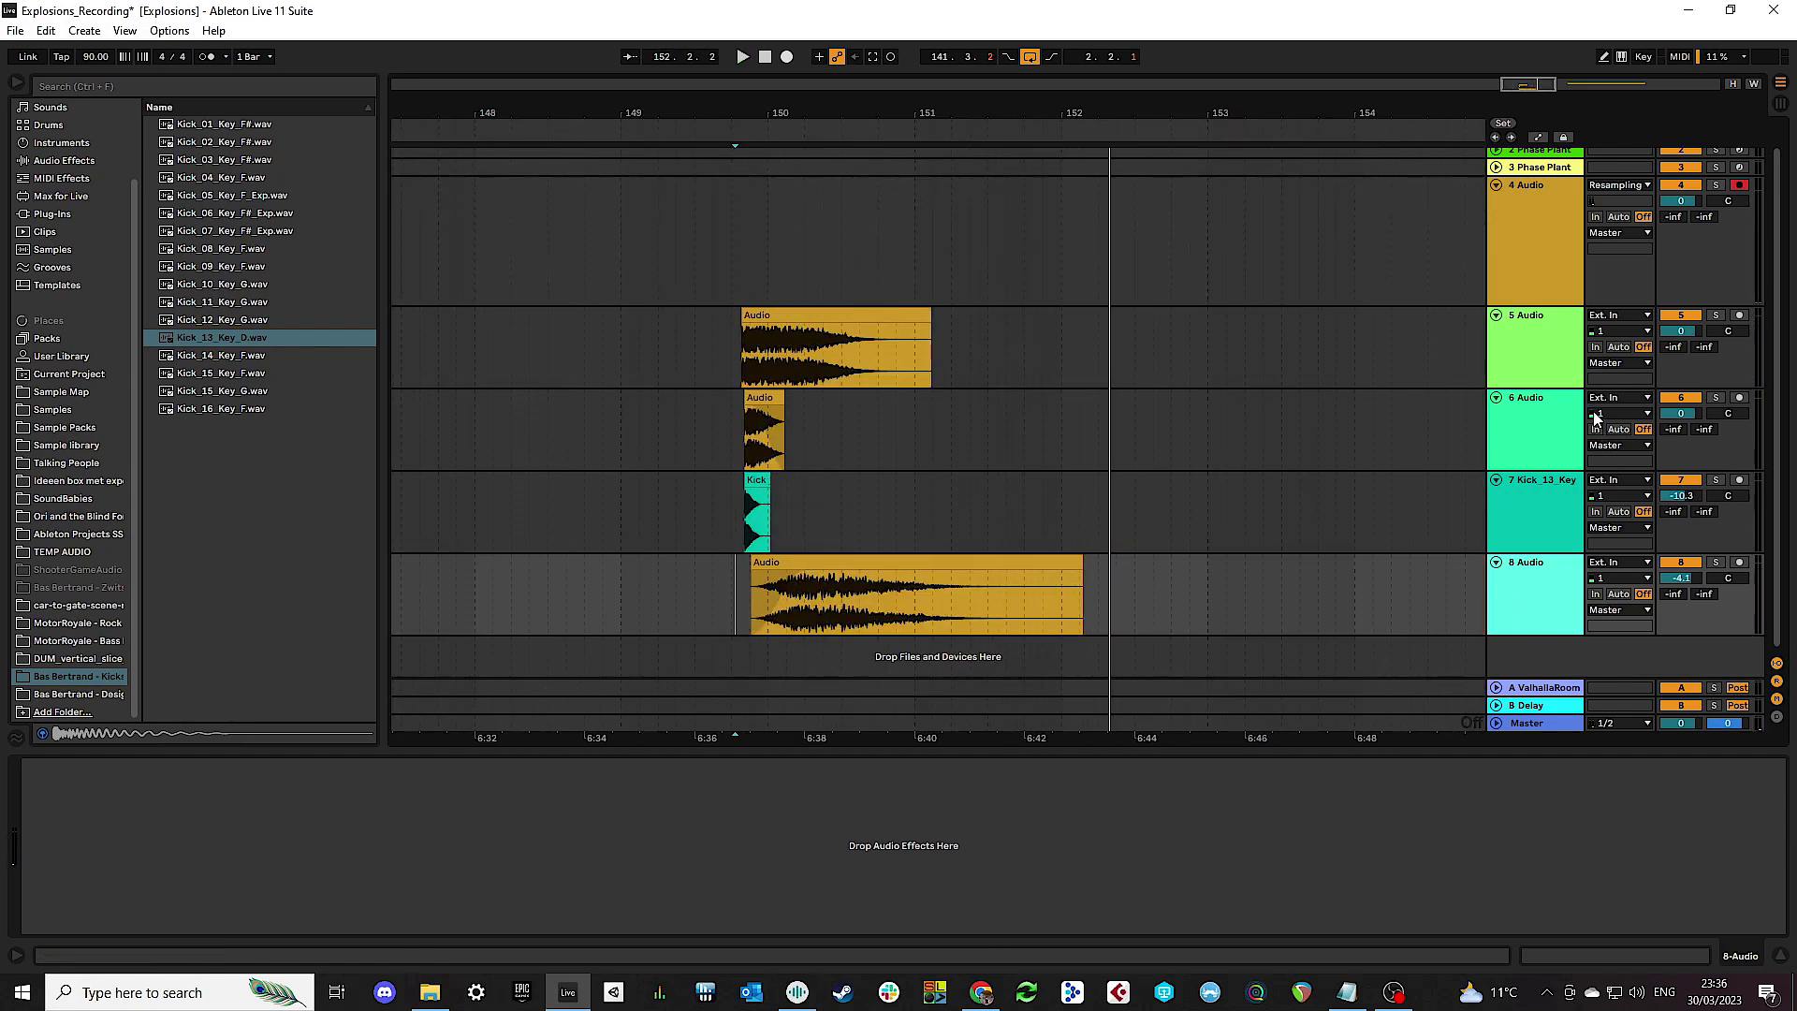
# Step: Group the four explosion layer tracks 5–8 into 5 Group
pyautogui.click(1541, 333)
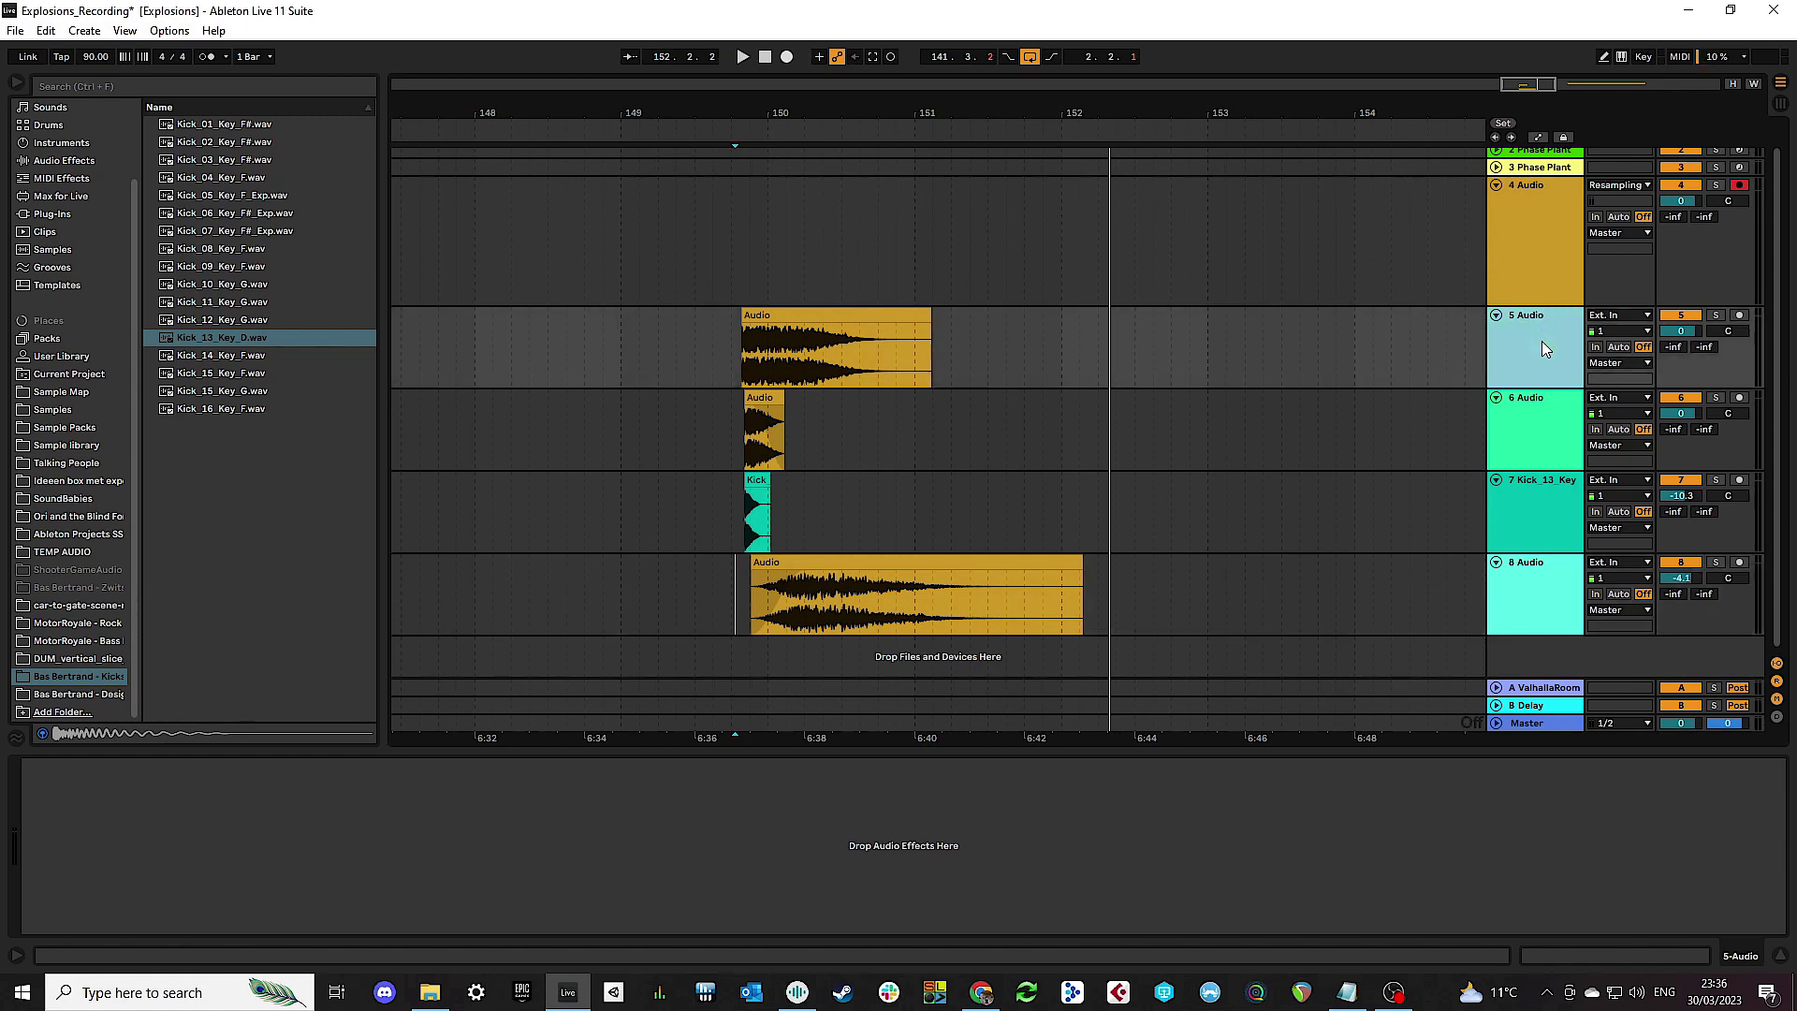
pyautogui.keyDown('shift'); pyautogui.click(1540, 598); pyautogui.keyUp('shift')
pyautogui.hotkey('ctrl', 'g')
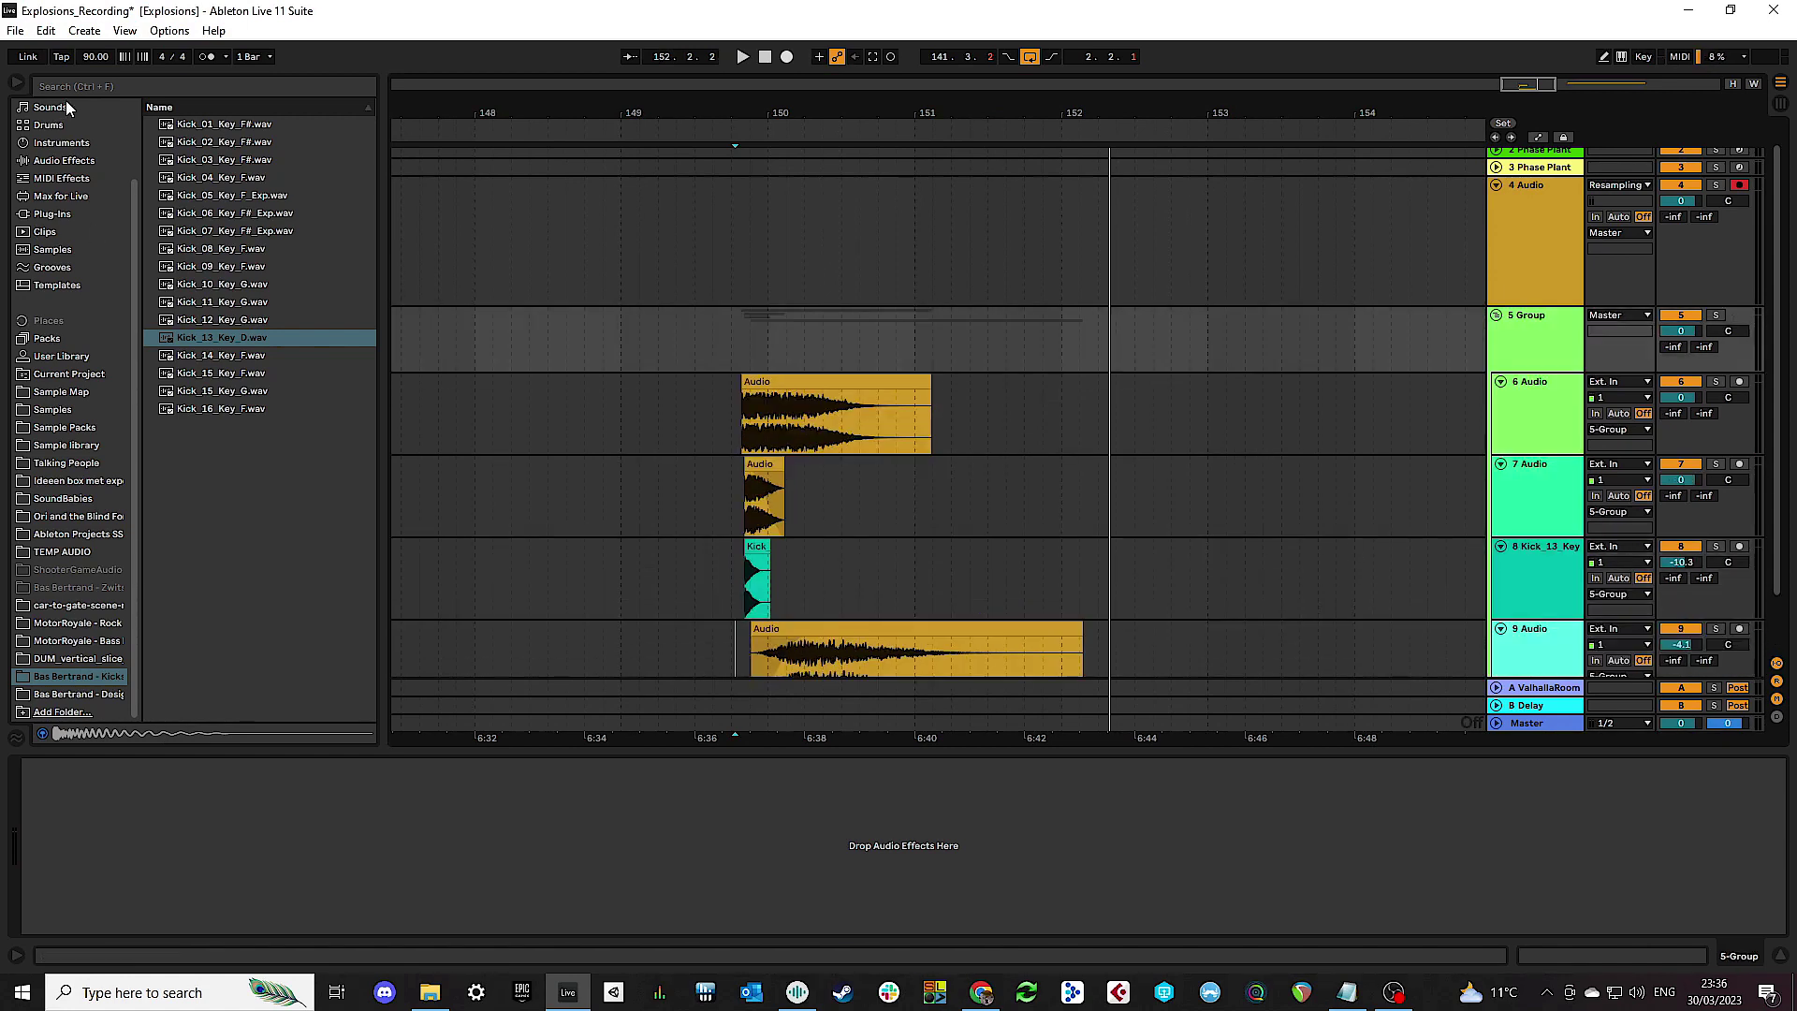
# Step: Put kHs Limiter, found by searching 'limiter' in Plug-Ins, on 5 Group and play it
pyautogui.click(73, 86)
pyautogui.write('limiter')
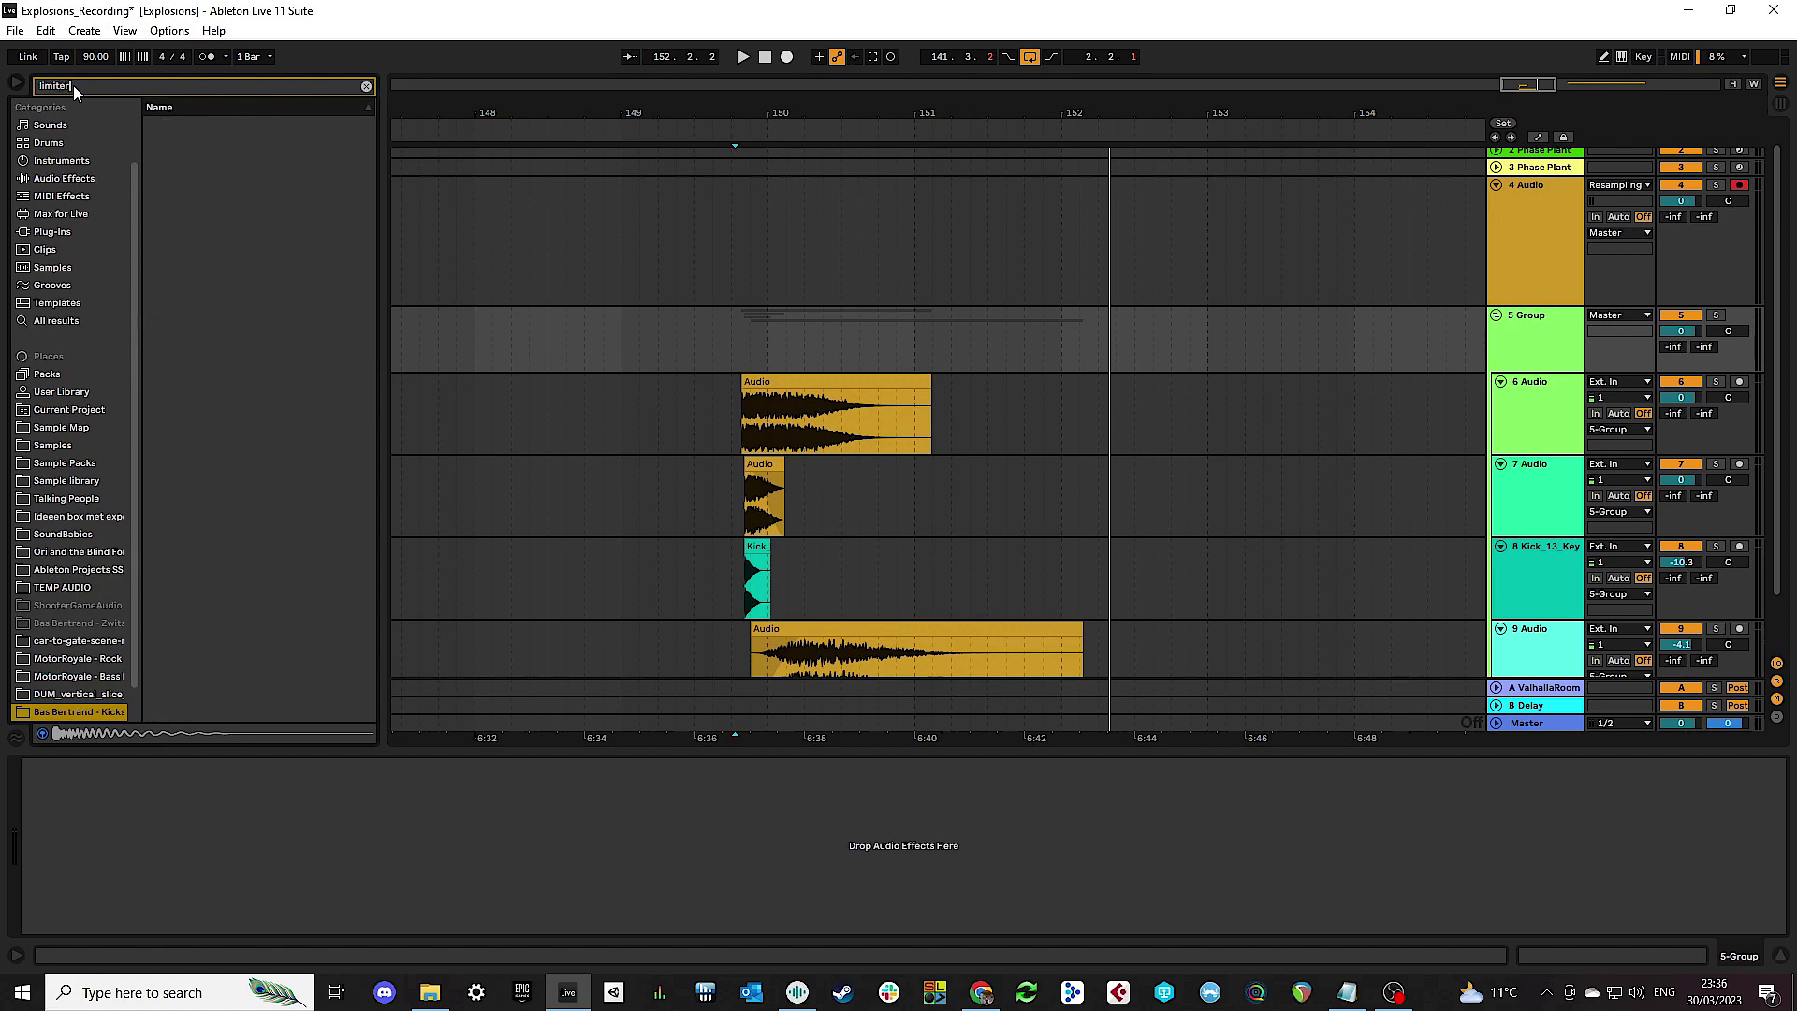
pyautogui.click(69, 232)
pyautogui.moveTo(223, 159); pyautogui.dragTo(739, 339)
pyautogui.click(723, 346)
pyautogui.press('space')
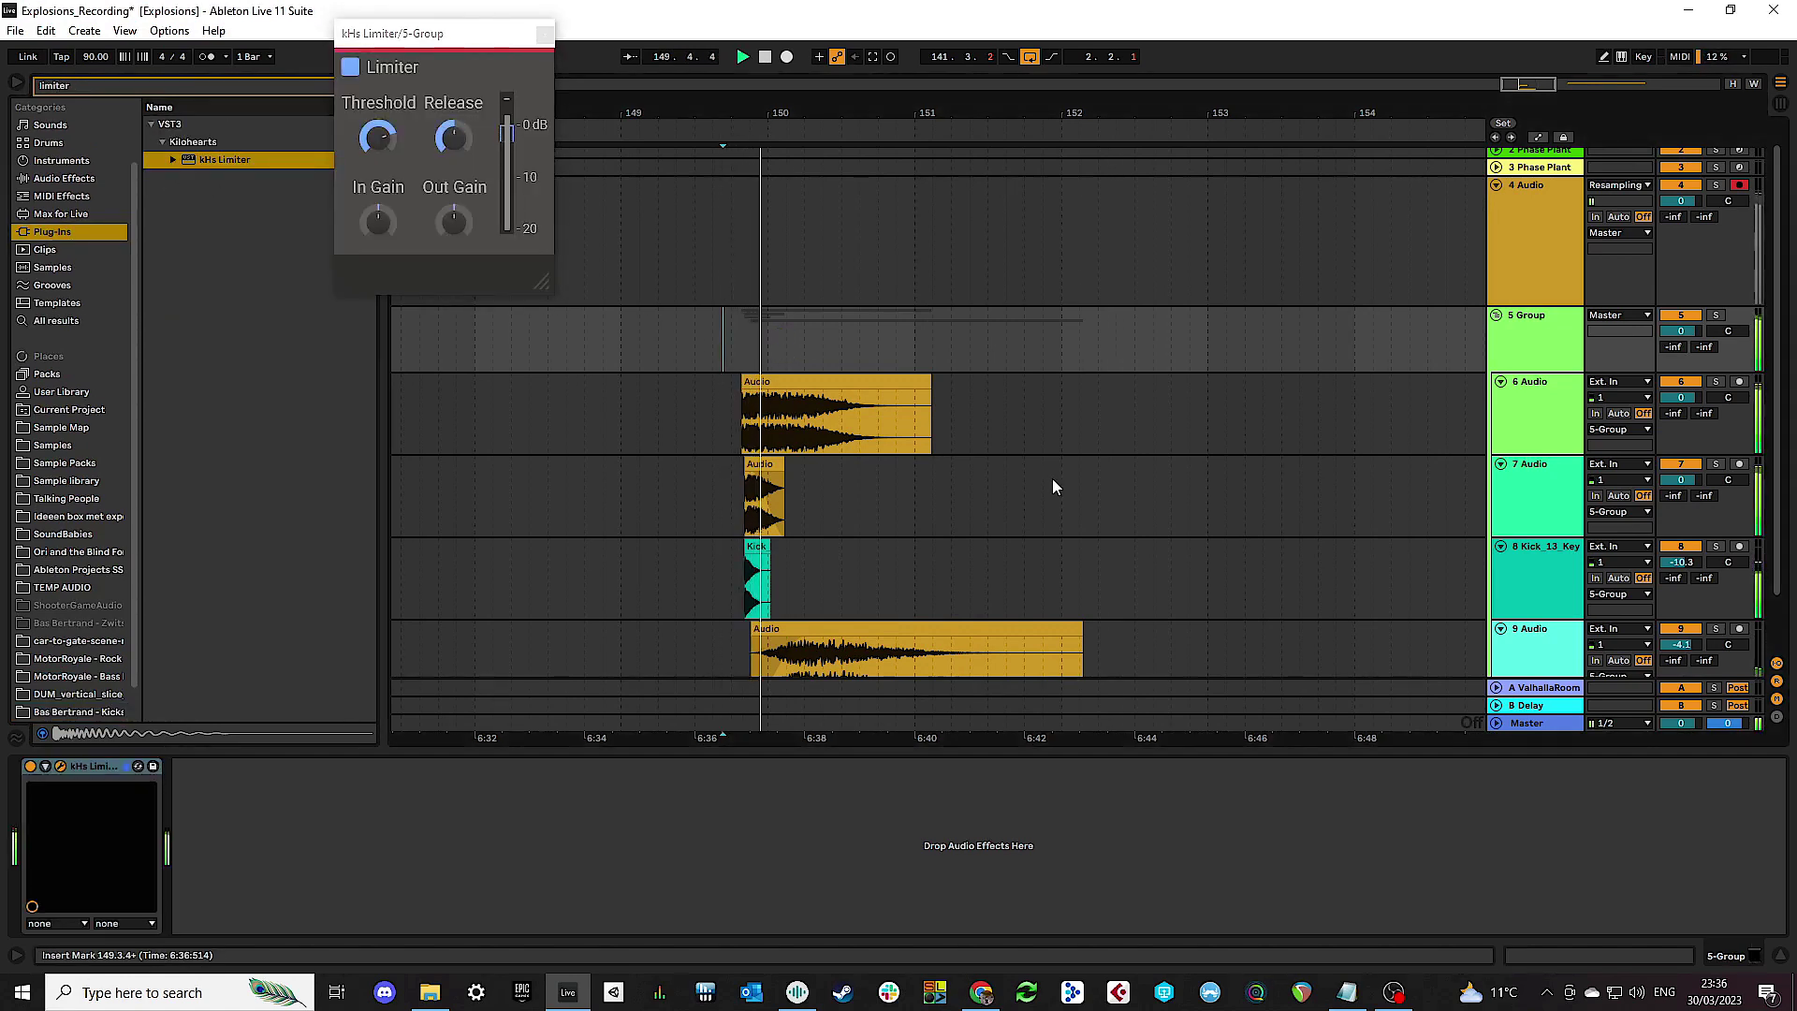
pyautogui.scroll(-2, 1052, 479)
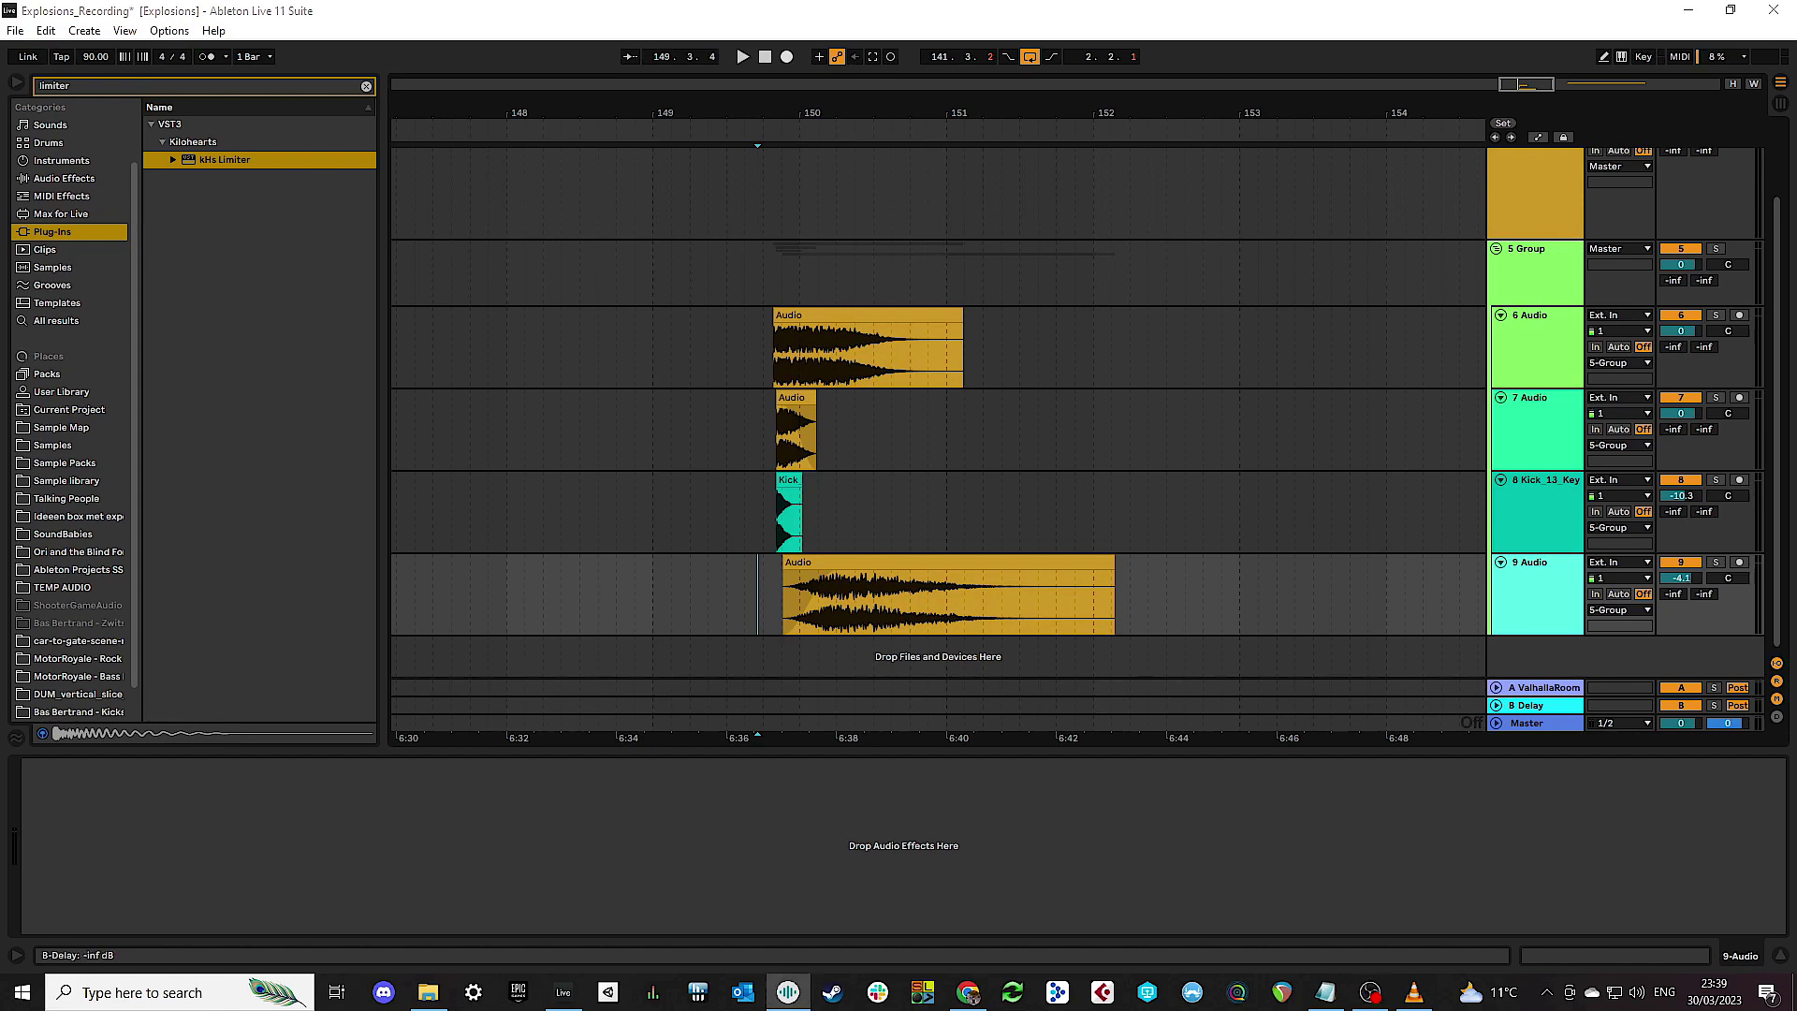
# Step: Drag the 'Destruction, Crash & Debris' WAV files below track 9 onto separate tracks 11–13
pyautogui.moveTo(1292, 702); pyautogui.dragTo(788, 662)
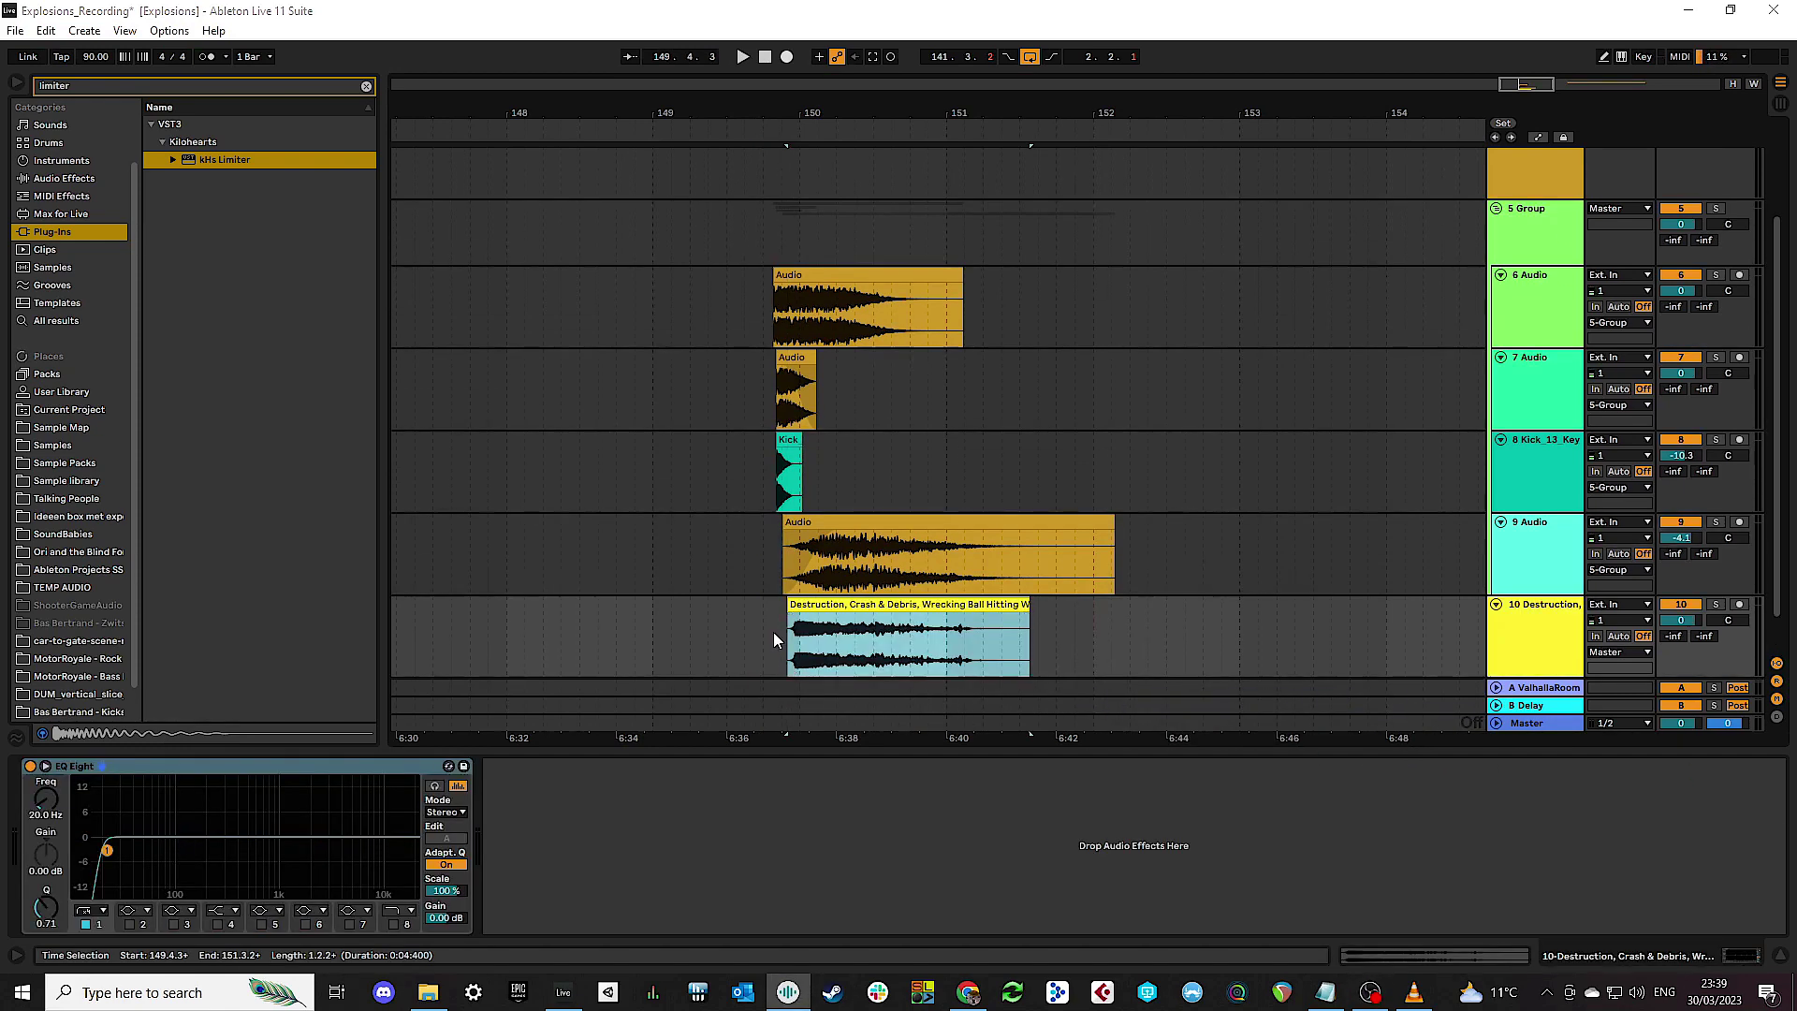
pyautogui.click(773, 631)
pyautogui.scroll(-1, 773, 632)
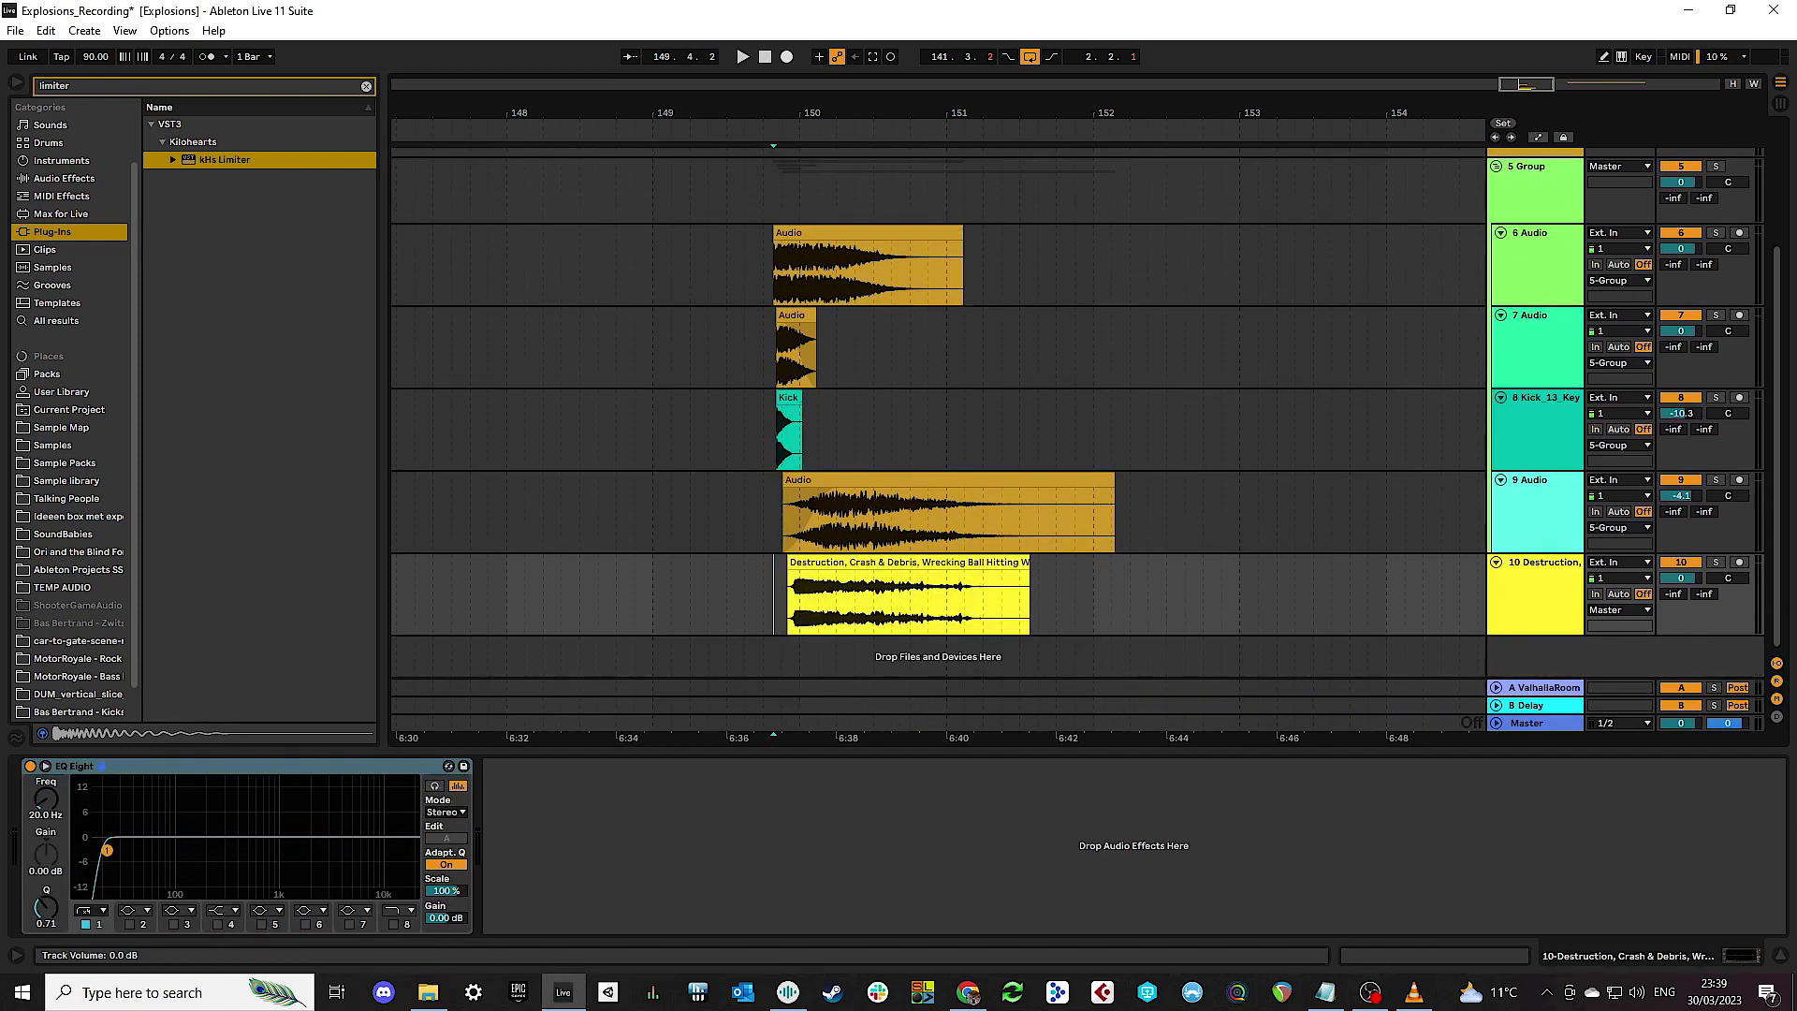
pyautogui.moveTo(1195, 714); pyautogui.dragTo(936, 666)
pyautogui.press('space')
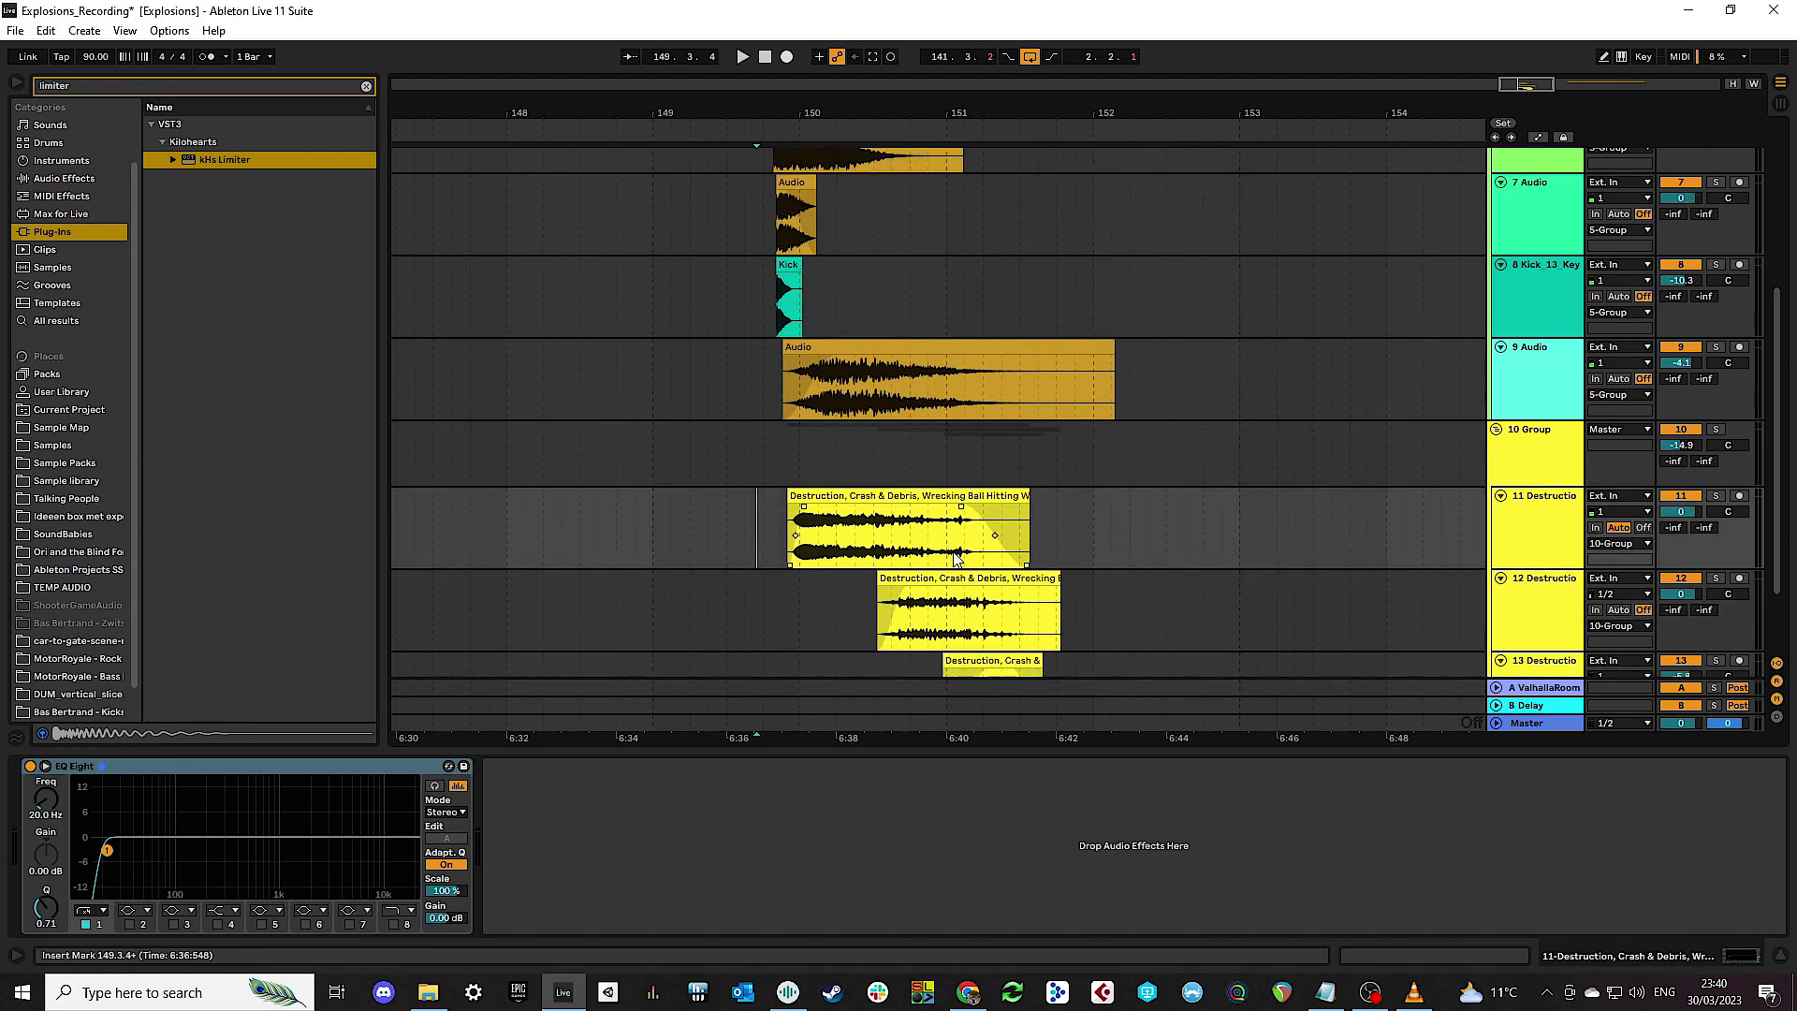
pyautogui.scroll(-2, 905, 532)
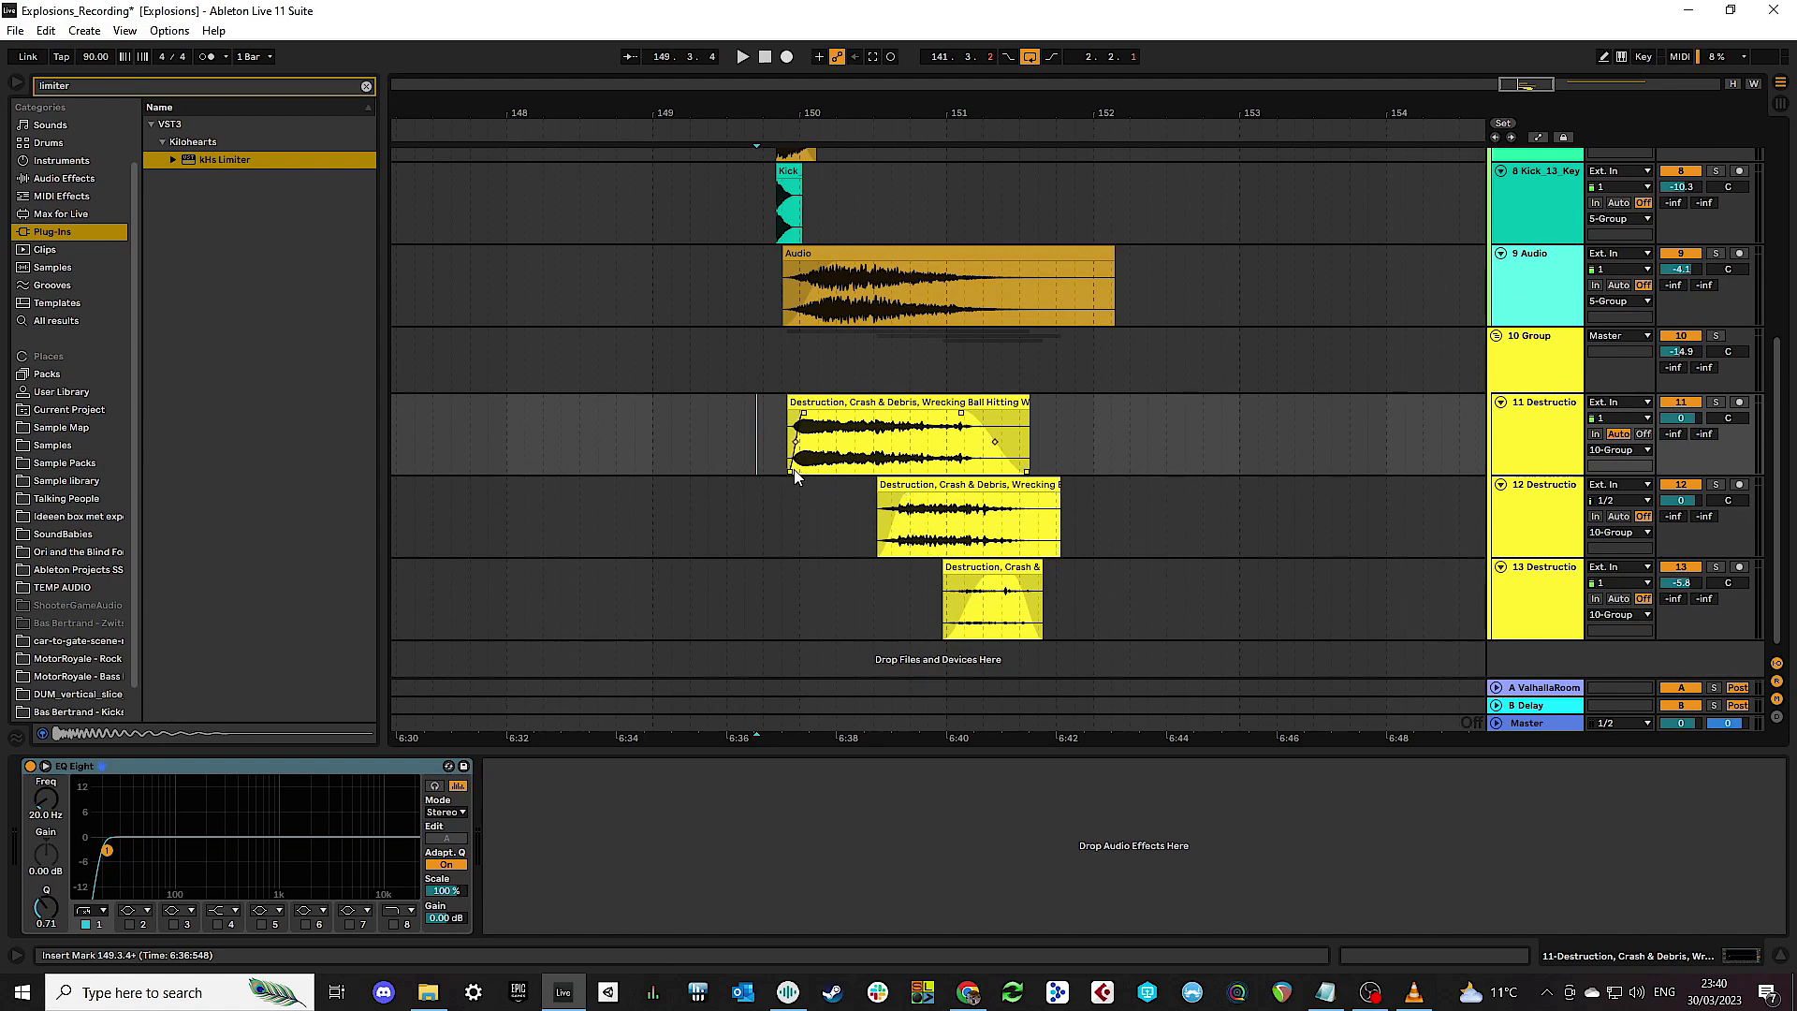
pyautogui.scroll(6, 766, 371)
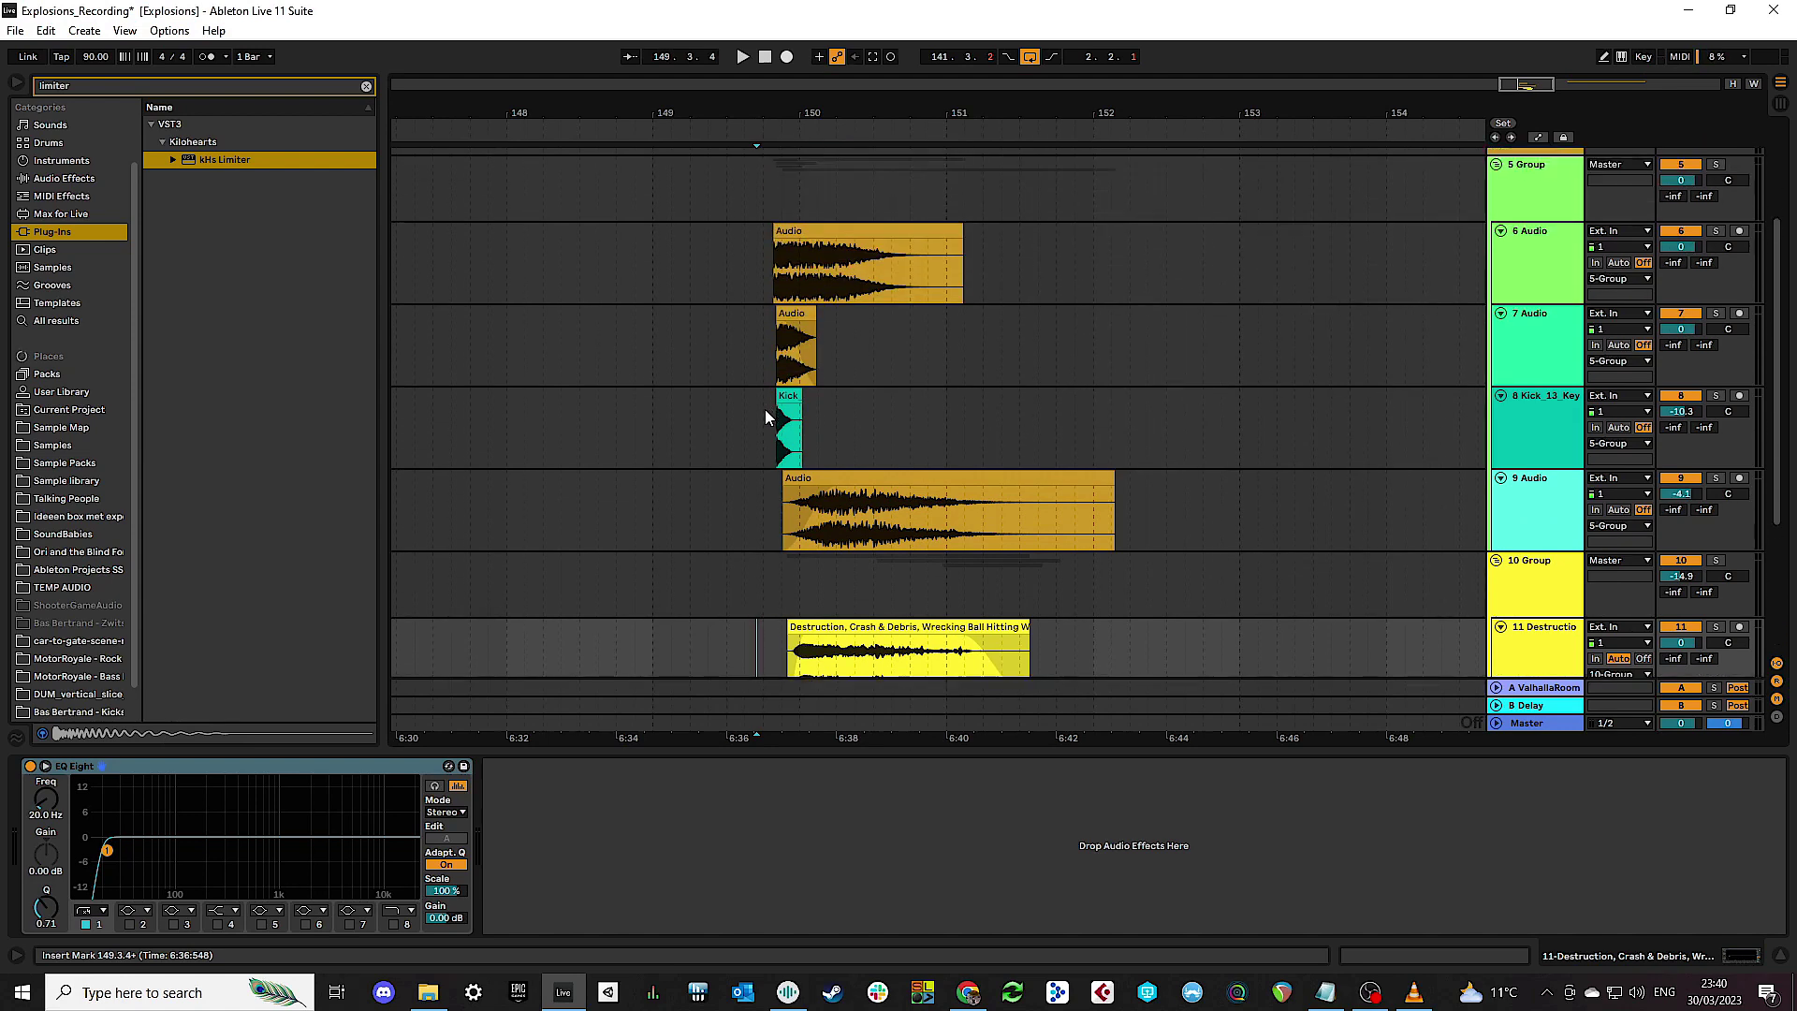
# Step: Play the explosion together with the new debris layers
pyautogui.click(762, 363)
pyautogui.press('space')
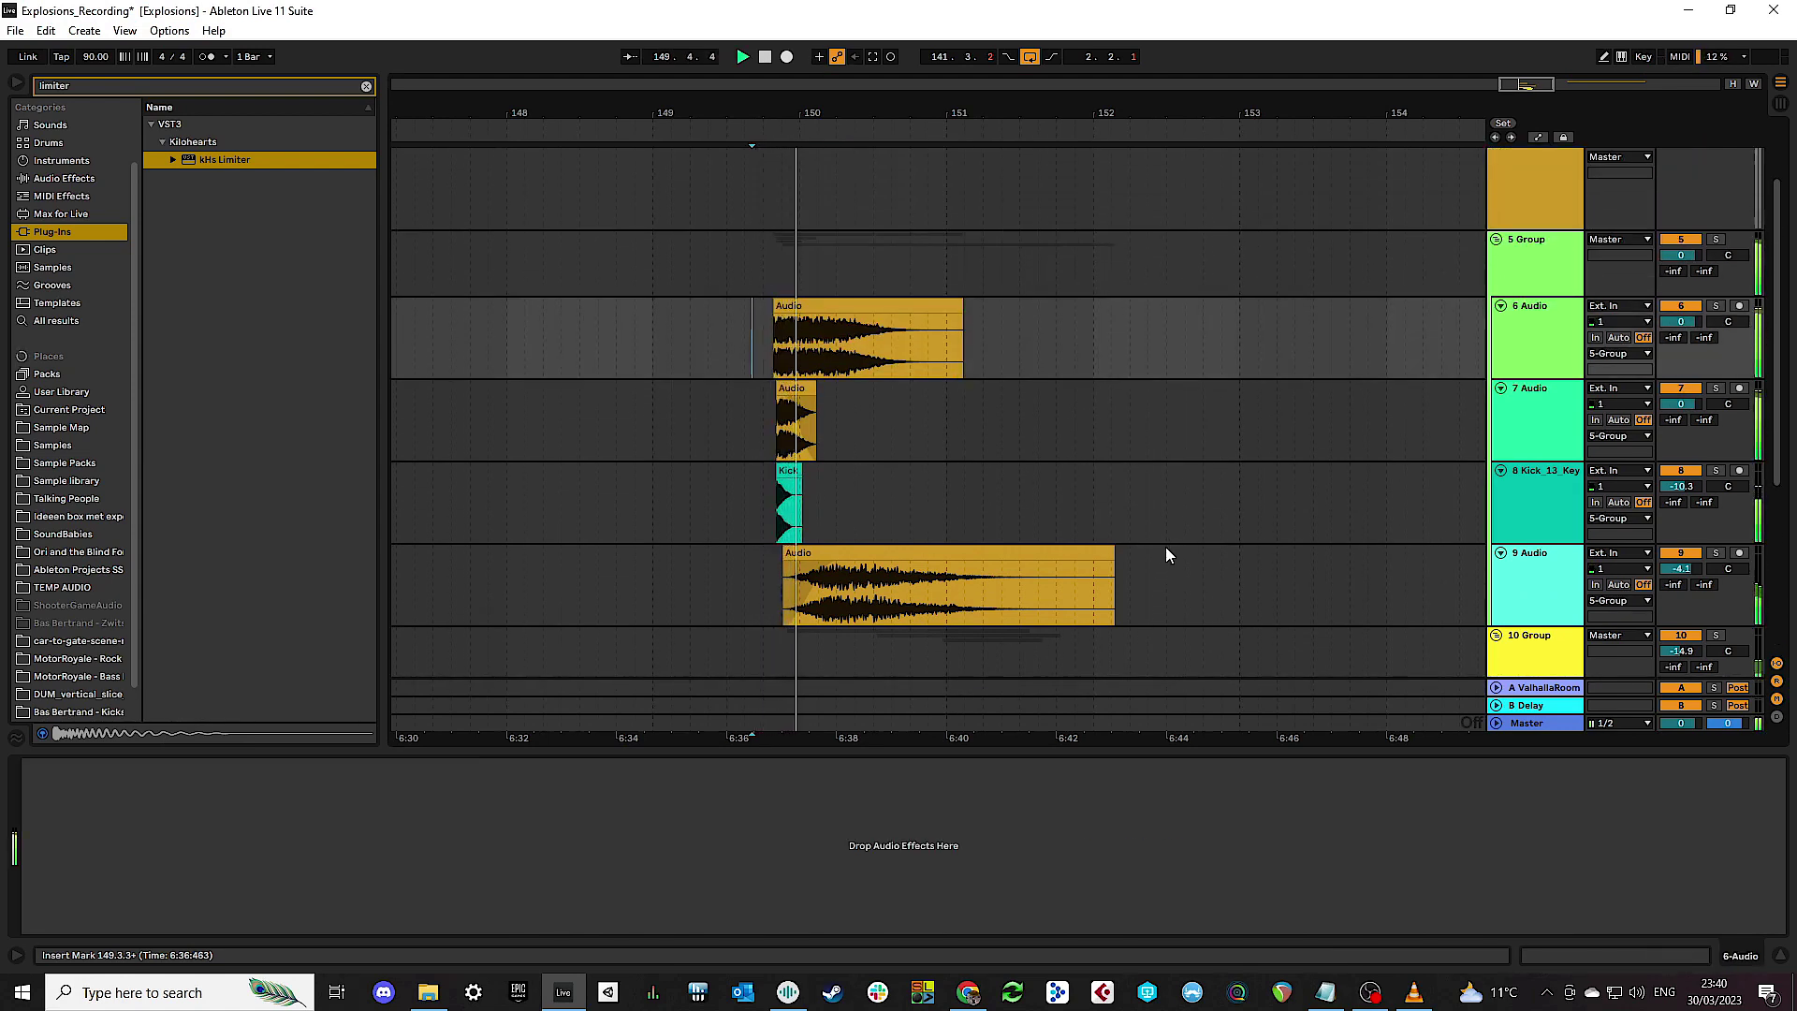
pyautogui.scroll(-4, 1168, 554)
pyautogui.scroll(-3, 1165, 552)
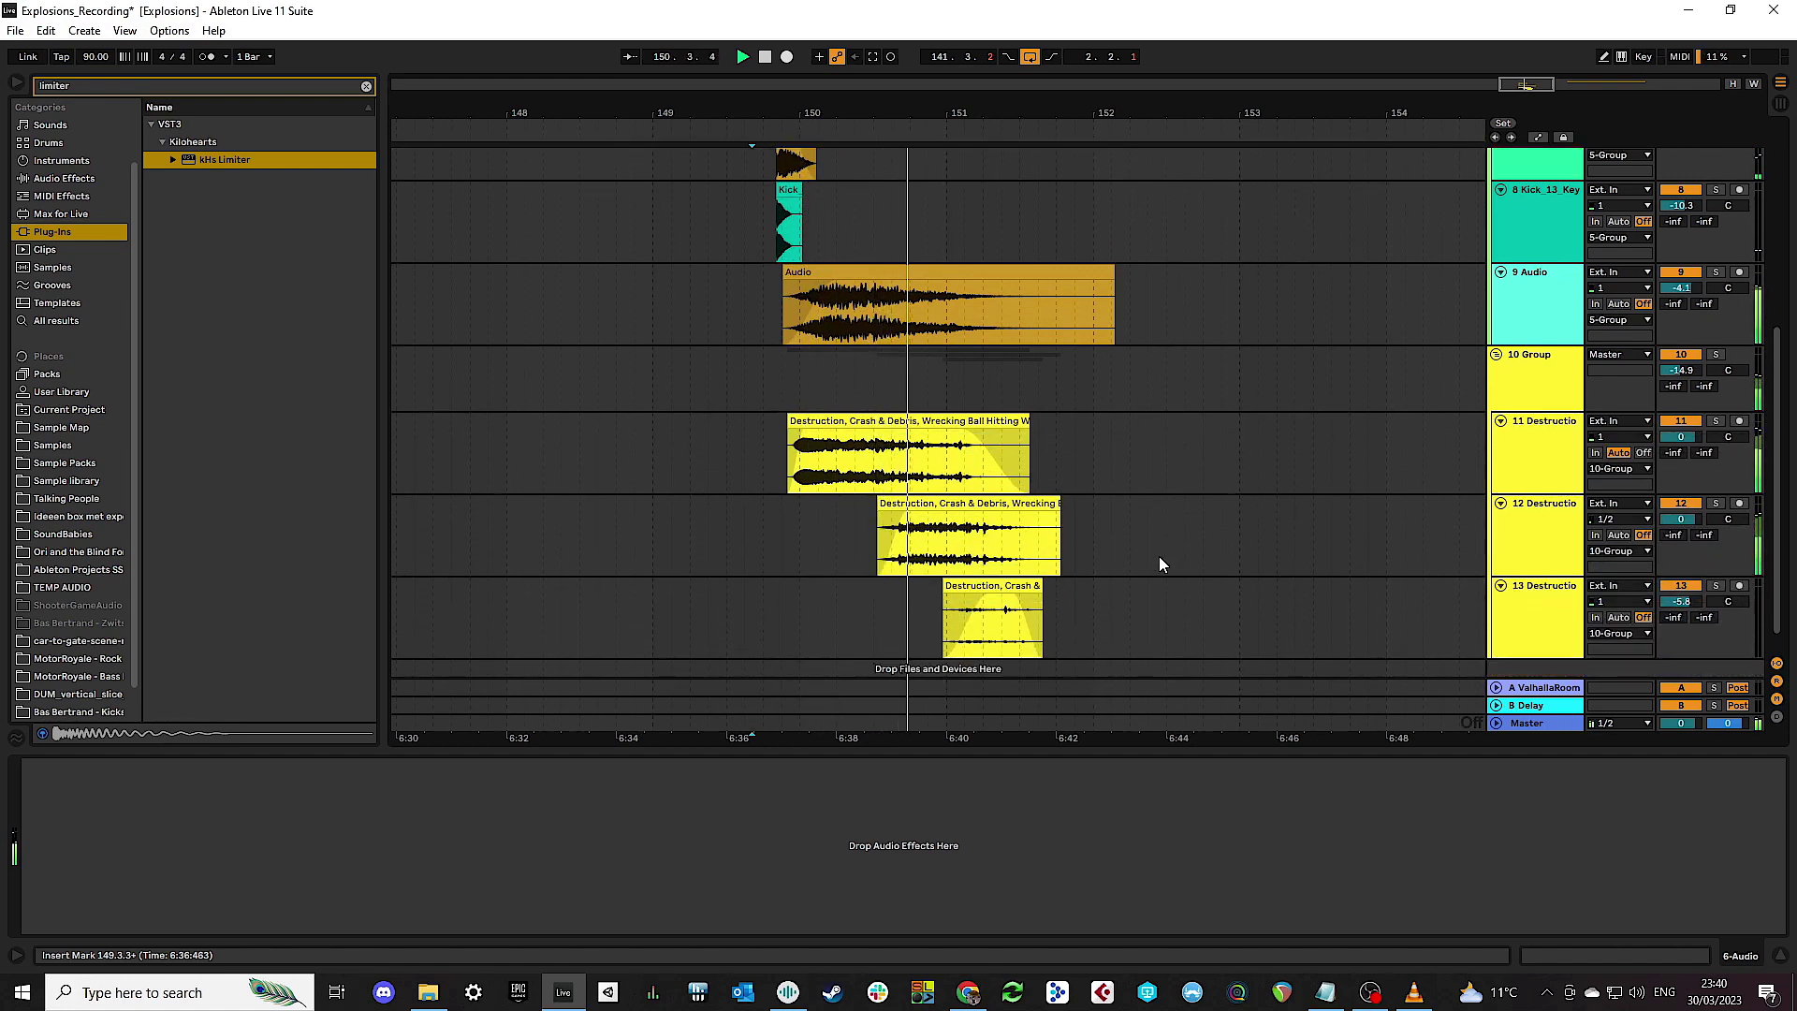